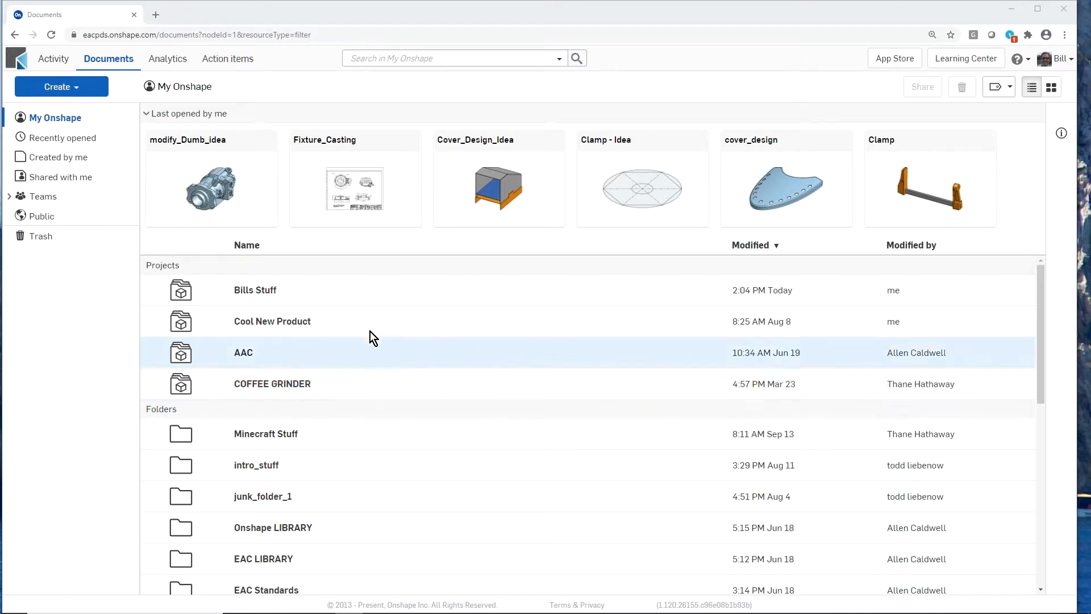
# - Open the Fixture_Casting document and examine the front and section views of the Upper Casting drawing
pyautogui.click(347, 145)
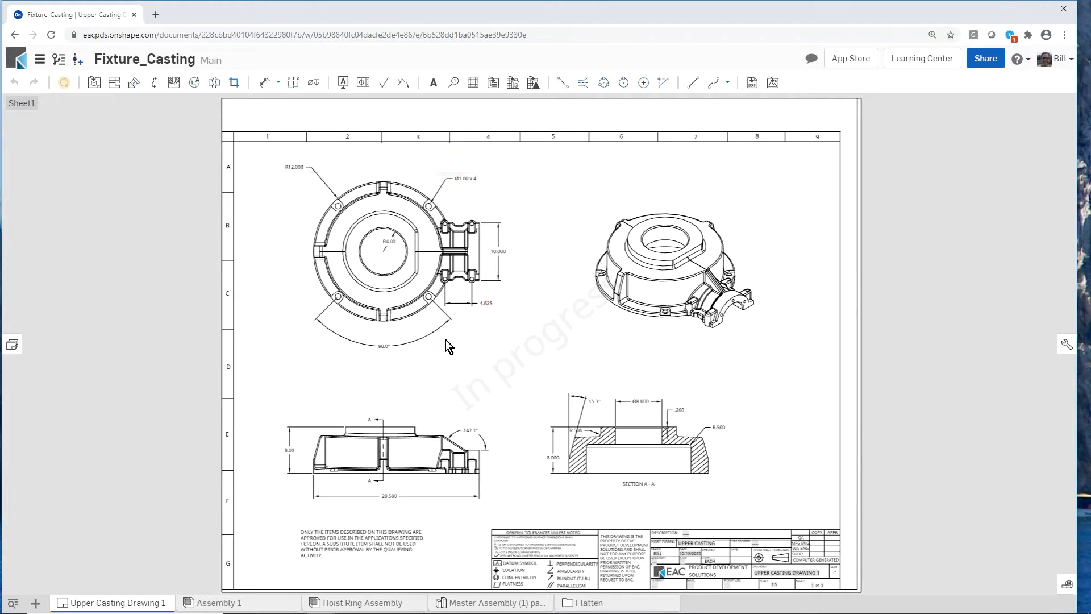
pyautogui.scroll(8, 458, 479)
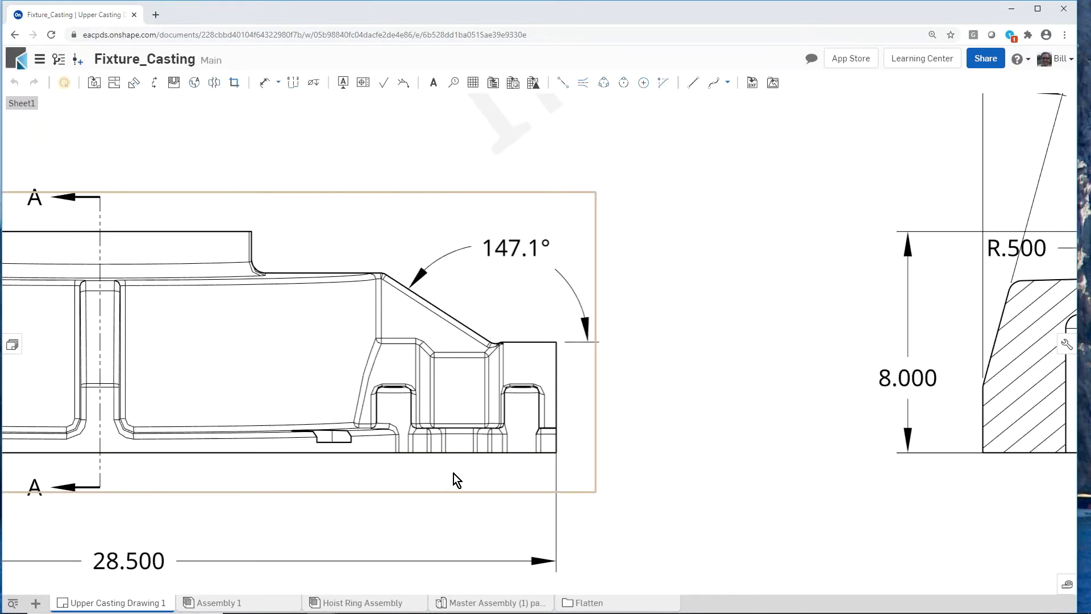
pyautogui.scroll(-8, 439, 482)
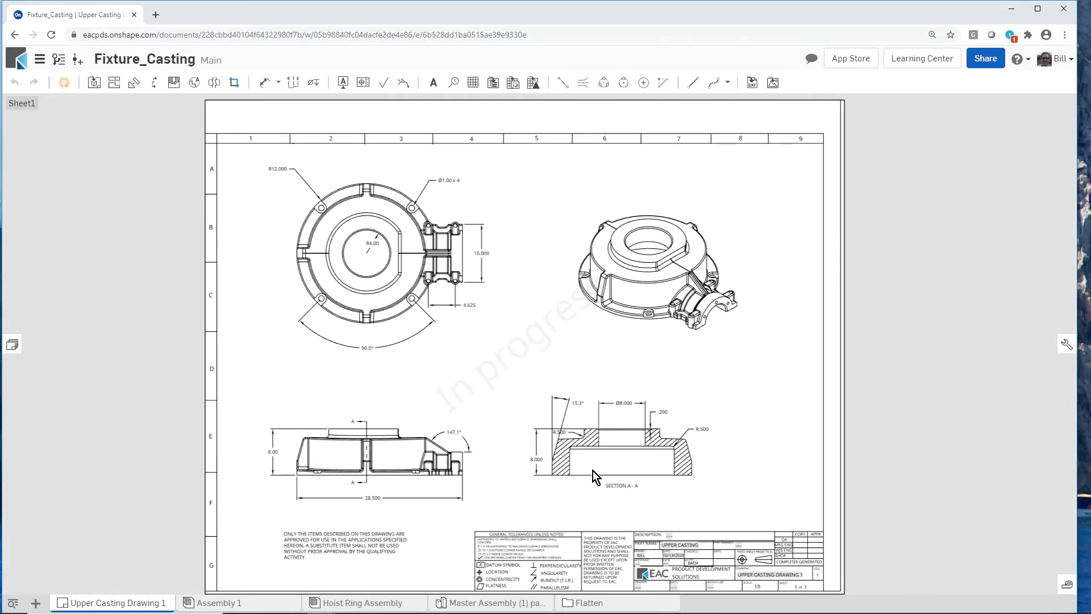
pyautogui.scroll(6, 640, 439)
pyautogui.scroll(3, 636, 442)
pyautogui.scroll(-8, 646, 451)
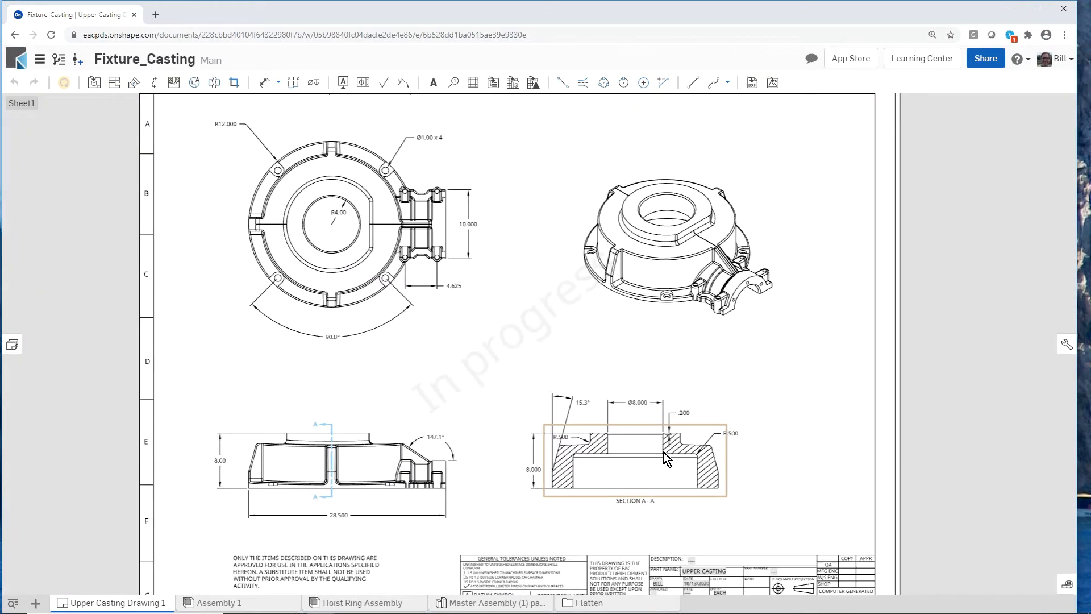
pyautogui.scroll(-2, 664, 452)
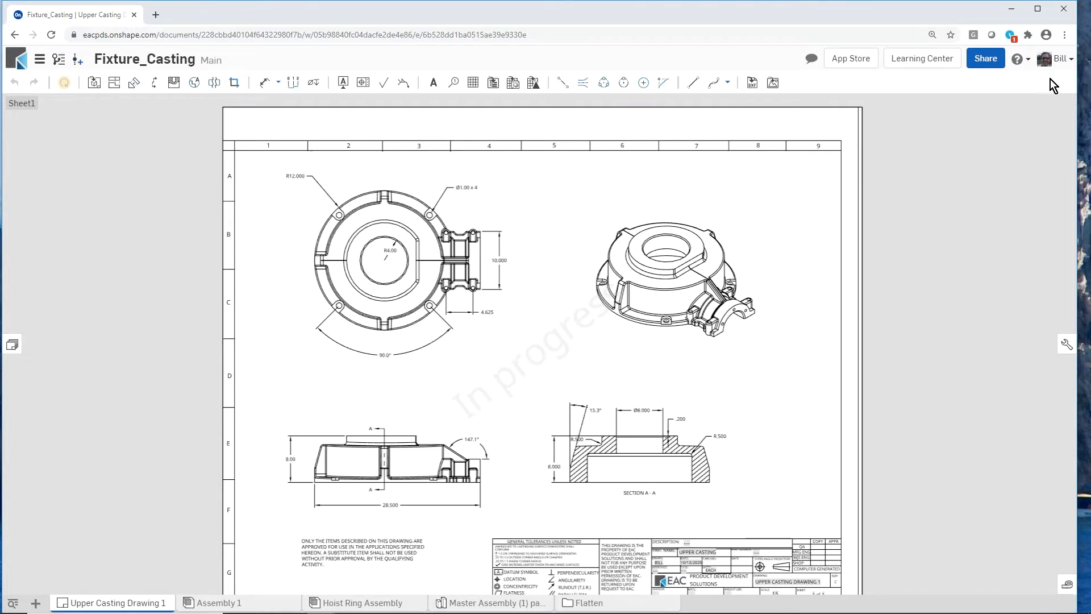
# - Open the enterprise settings and review the company's users and teams
pyautogui.click(1063, 65)
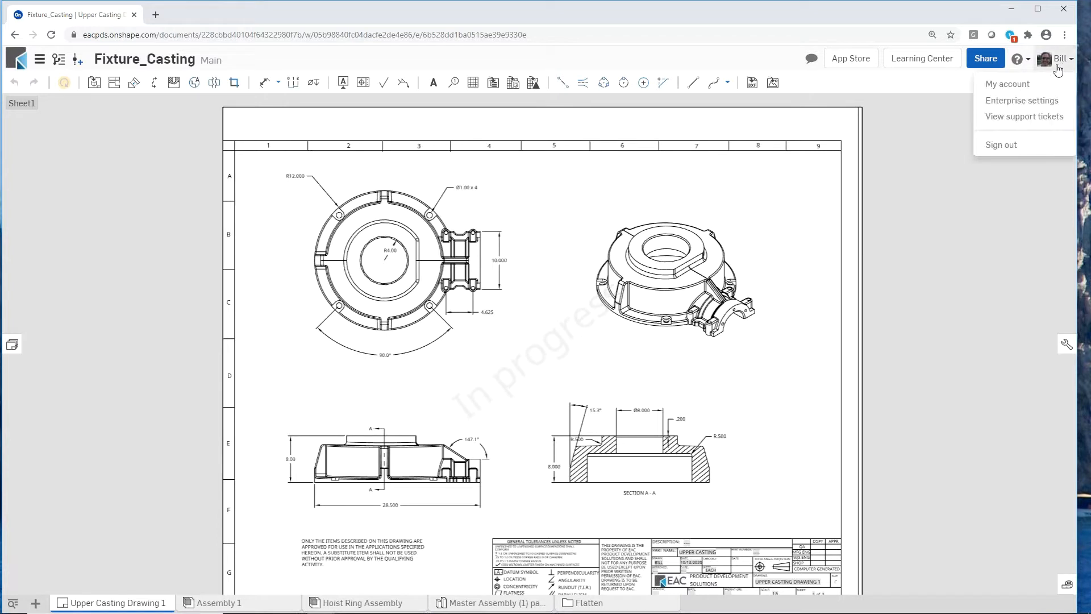
pyautogui.click(1014, 97)
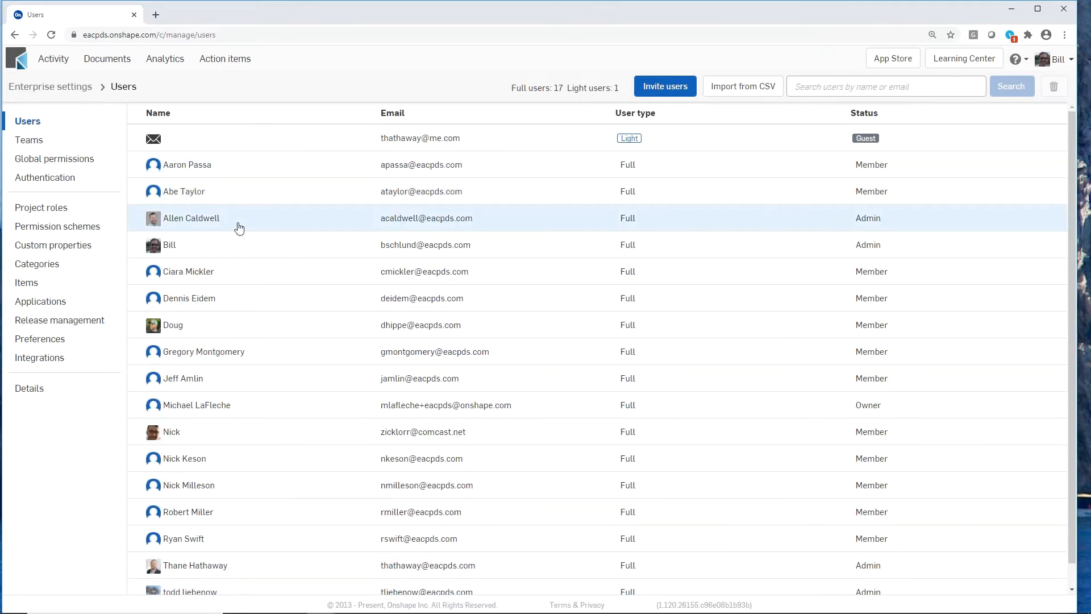
pyautogui.click(34, 143)
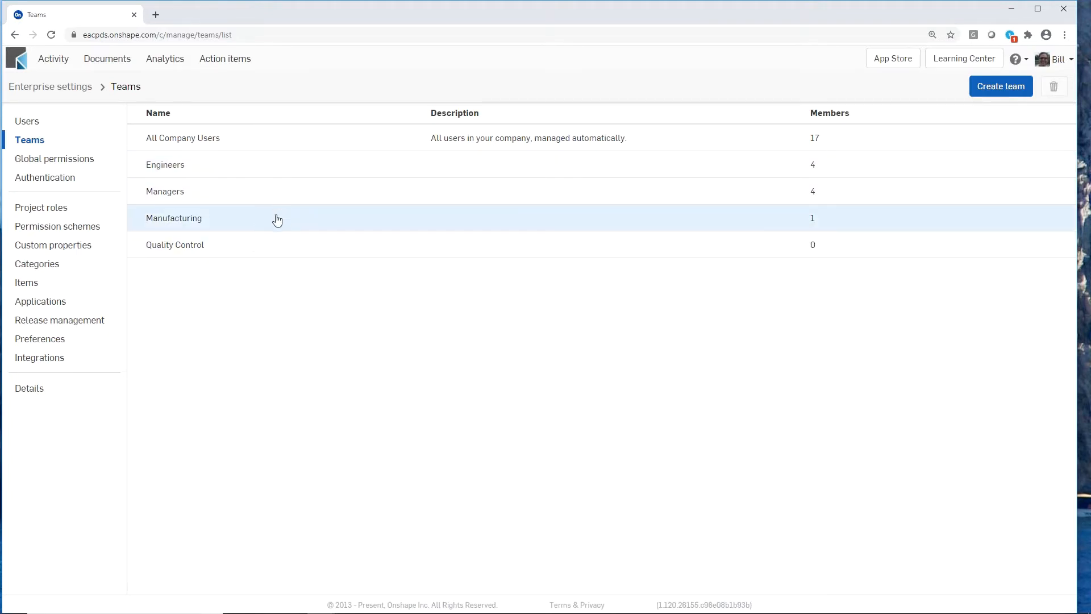
# - Review the release management settings, including the default release workflow, revision scheme and part number generation
pyautogui.click(104, 321)
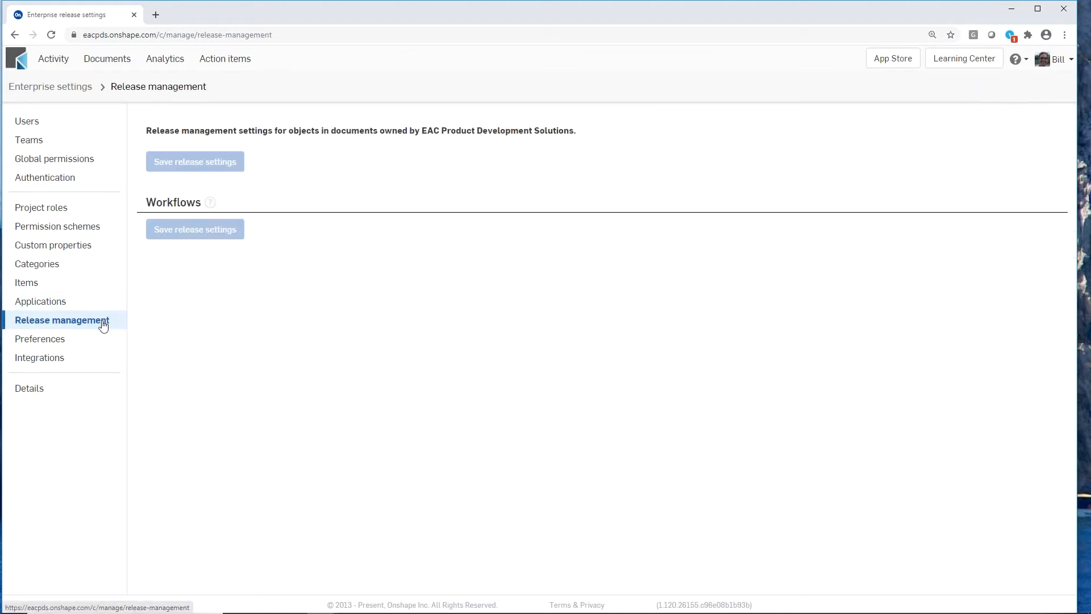
pyautogui.scroll(-1, 289, 457)
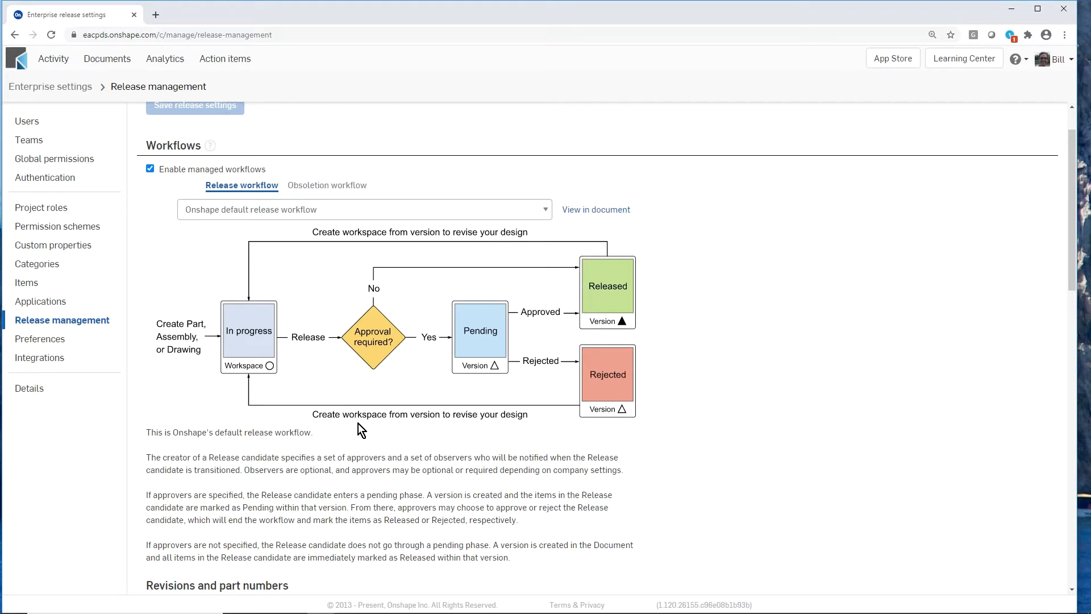
pyautogui.scroll(-1, 362, 426)
pyautogui.scroll(-4, 362, 426)
pyautogui.scroll(-3, 363, 426)
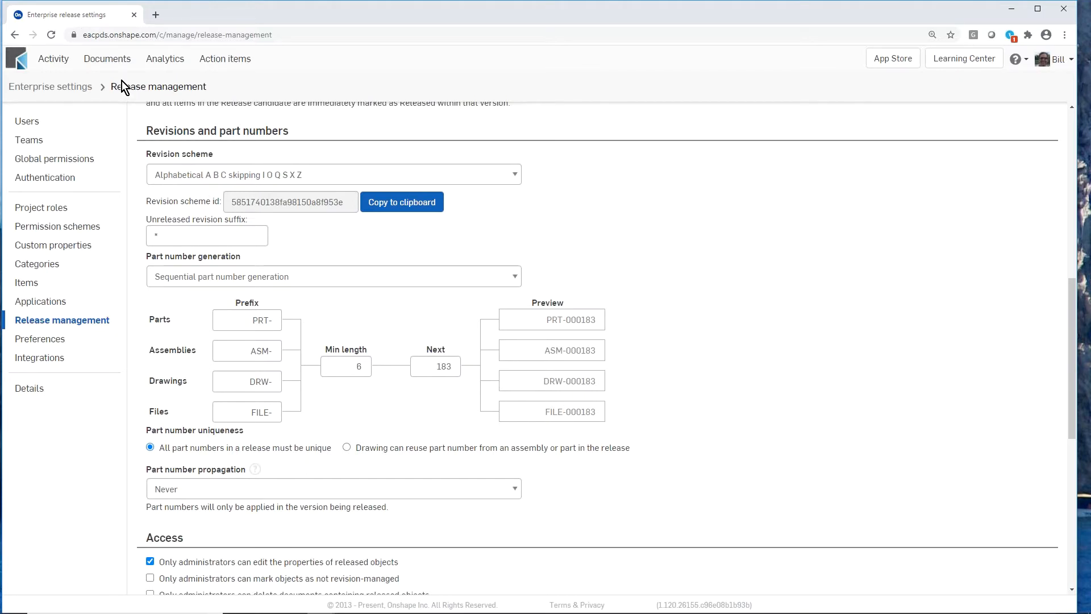
# - Return to the documents list, reopen Fixture_Casting and display Assembly 1
pyautogui.click(113, 57)
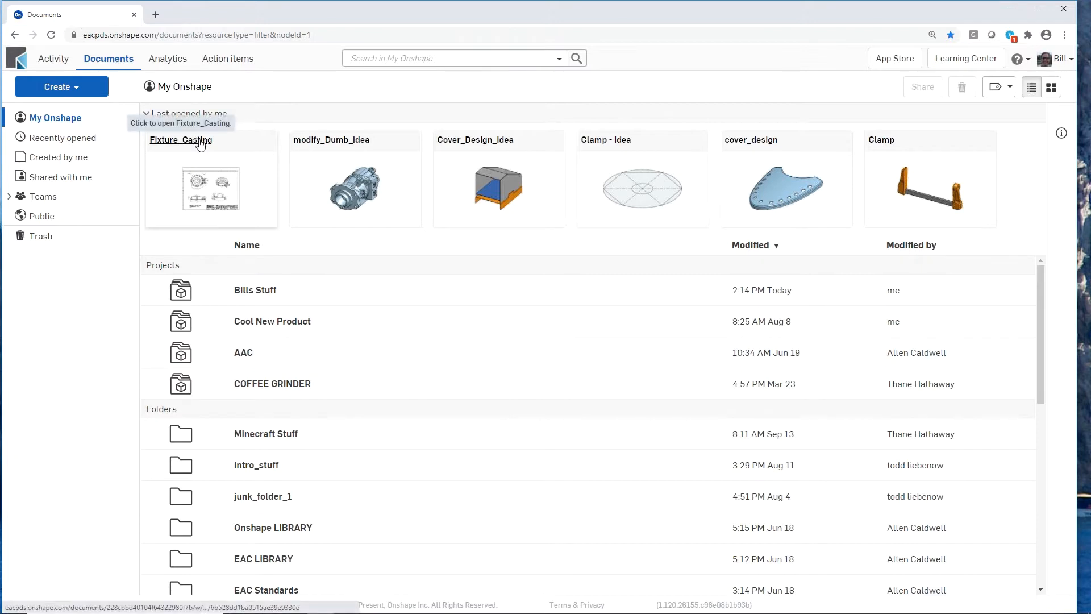
pyautogui.click(200, 142)
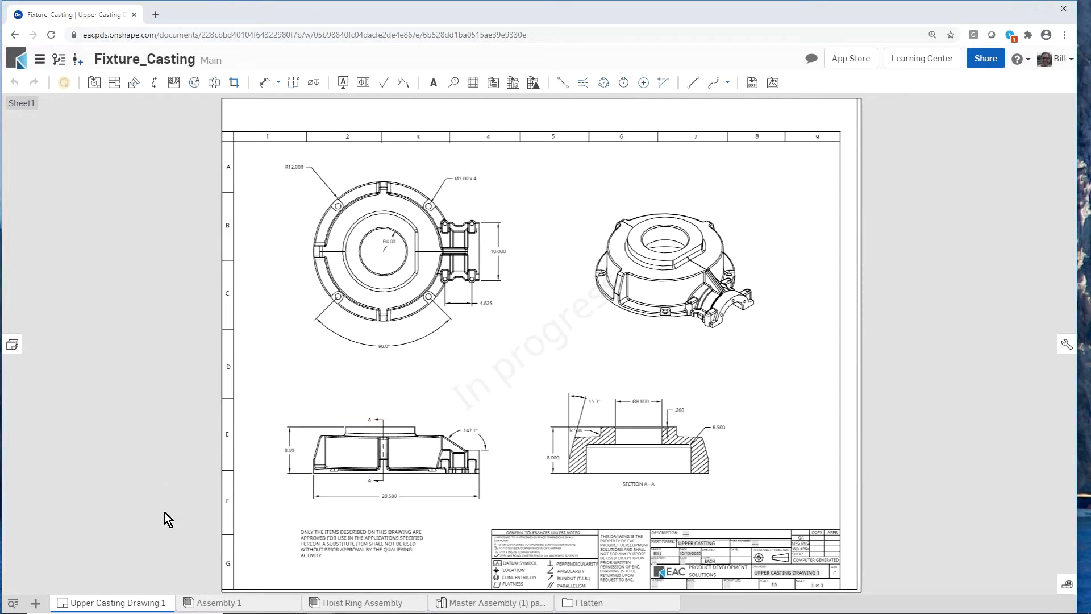
pyautogui.click(207, 604)
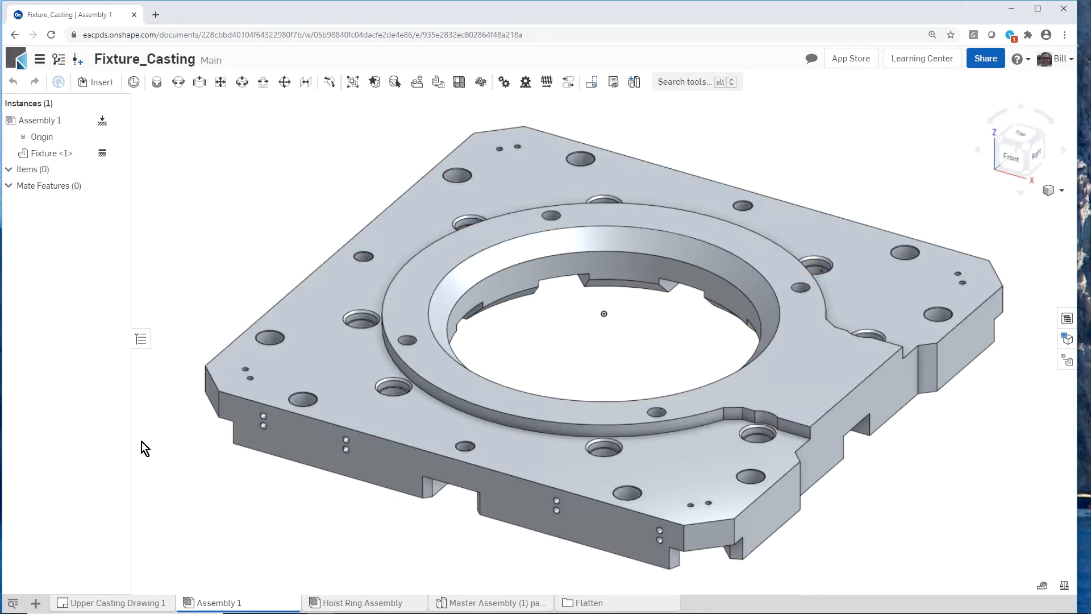
# - Start a new comment in the document that mentions the suggested teammate with a profile photo
pyautogui.click(812, 61)
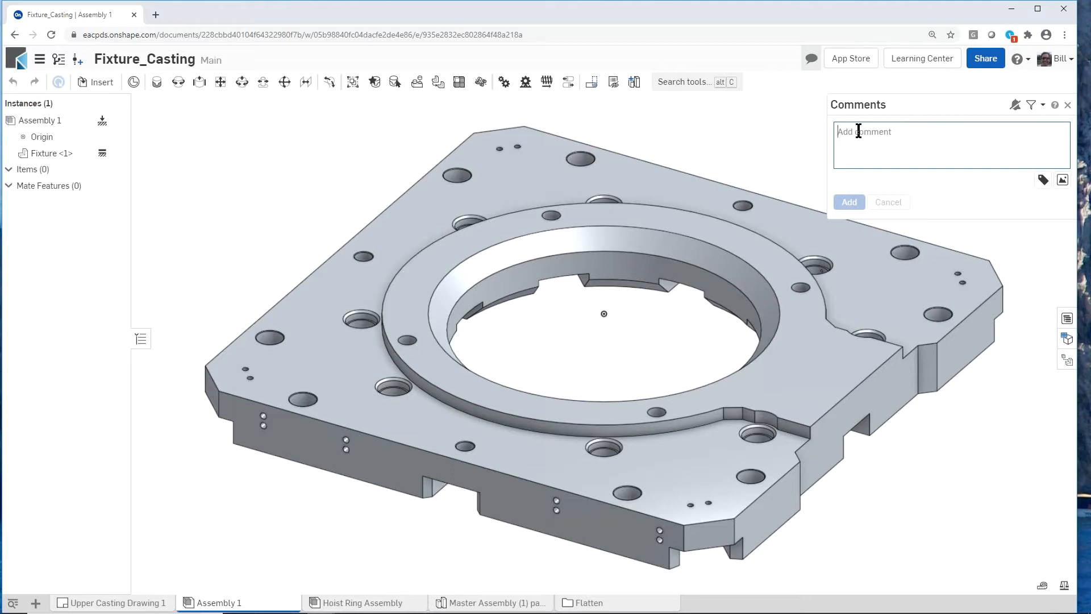
pyautogui.write('@')
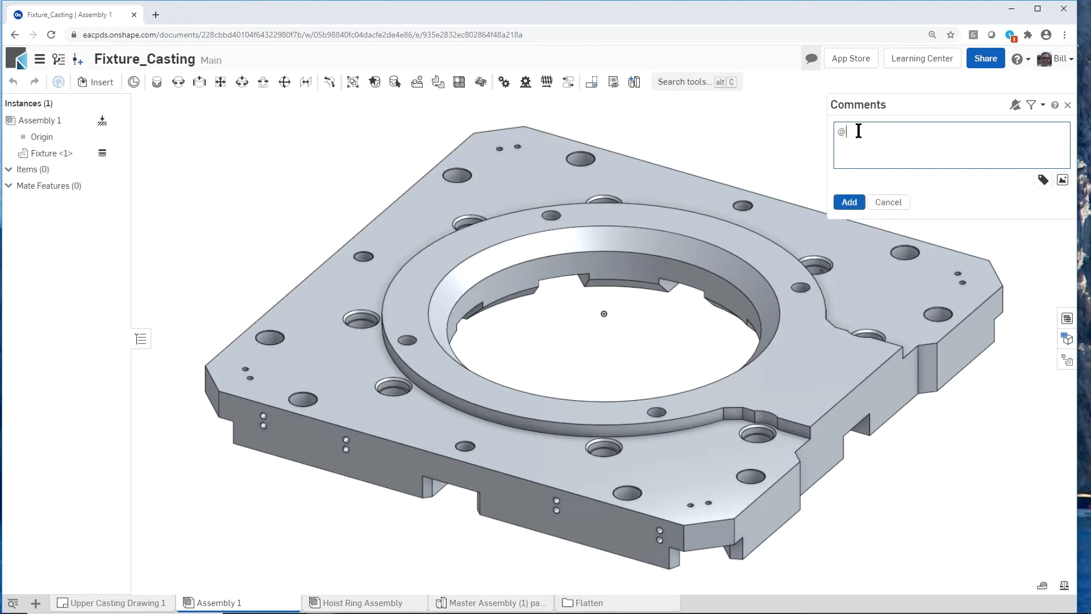
pyautogui.write('nick')
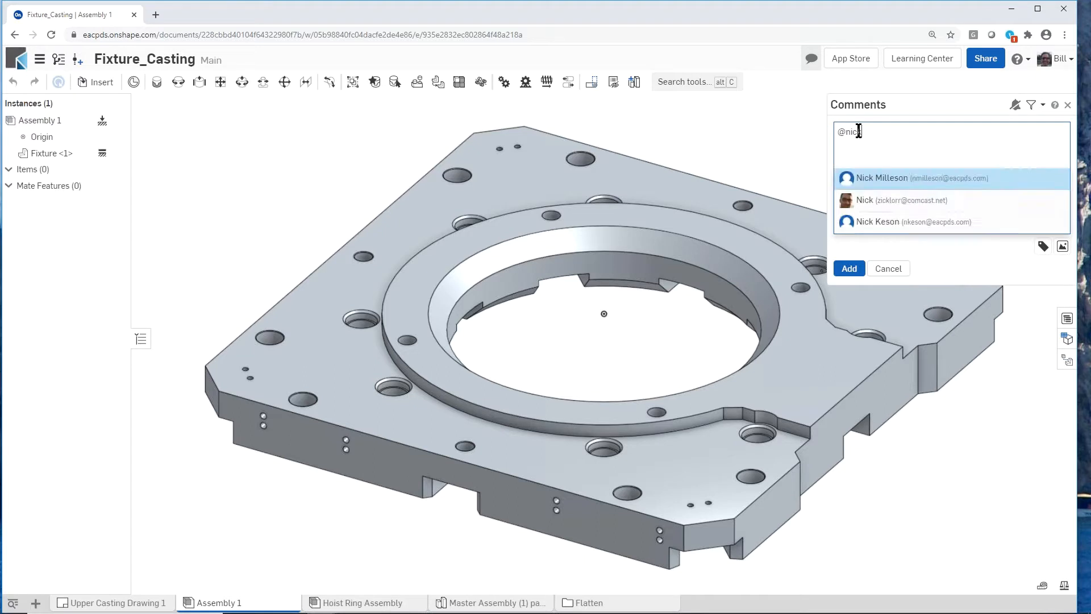
pyautogui.click(878, 201)
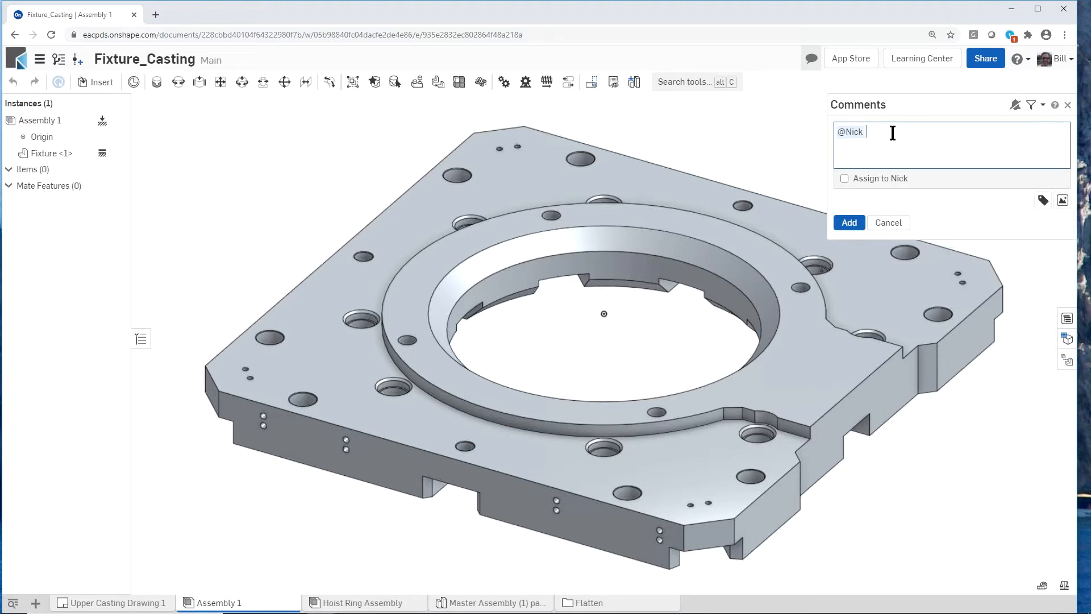
# - Write "can u fixture this?" after the mention, using the spelling suggestion "fixture" for the misspelled word
pyautogui.write('can u ficture this?')
pyautogui.rightClick(905, 134)
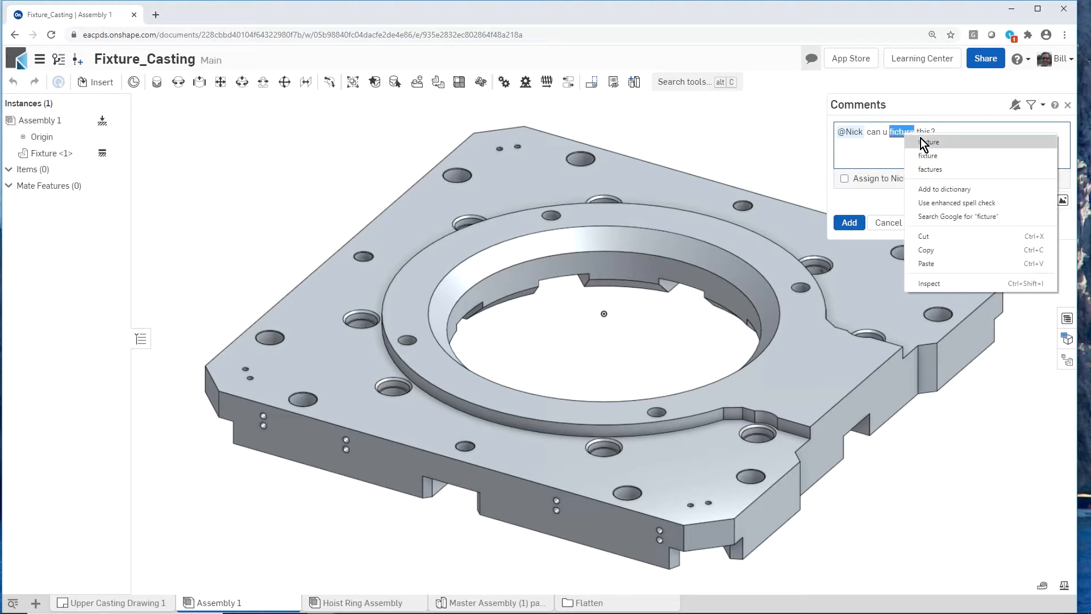
pyautogui.click(954, 154)
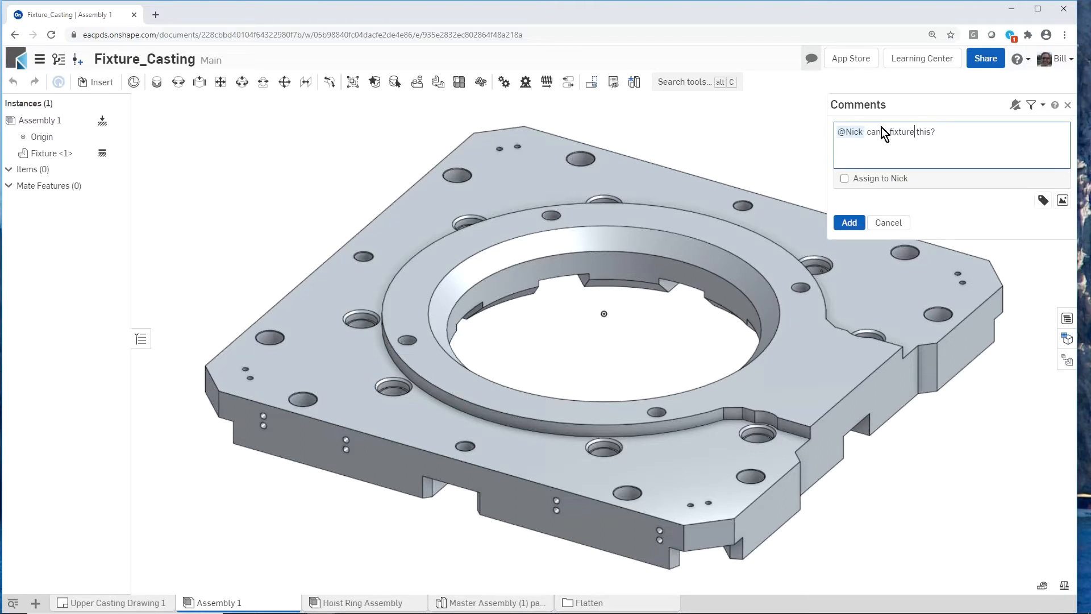
# - Assign the comment as a task to the mentioned teammate and share the document with them
pyautogui.click(844, 179)
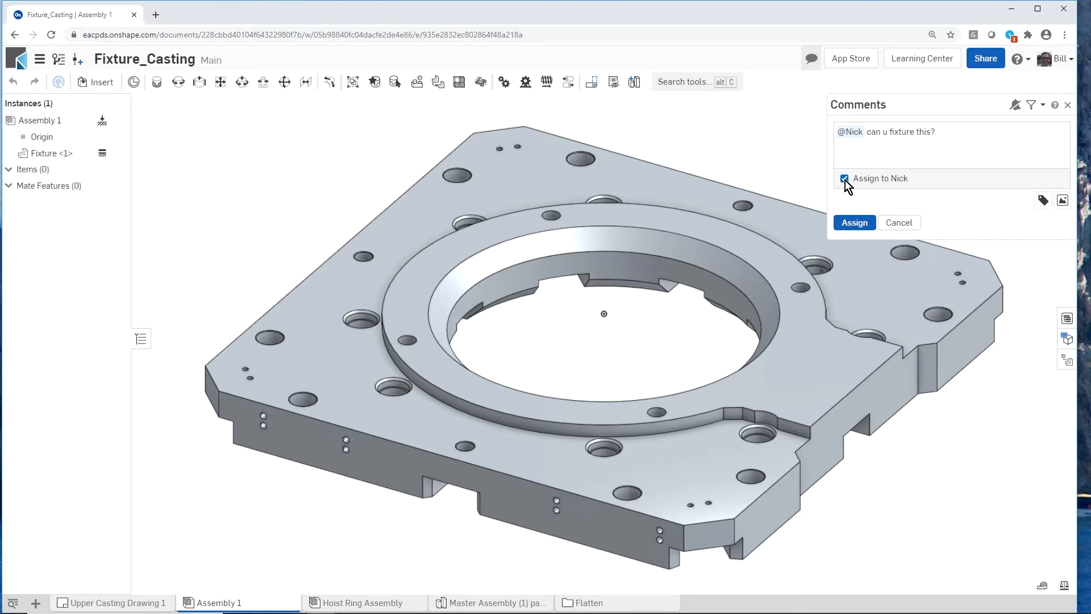
pyautogui.click(851, 224)
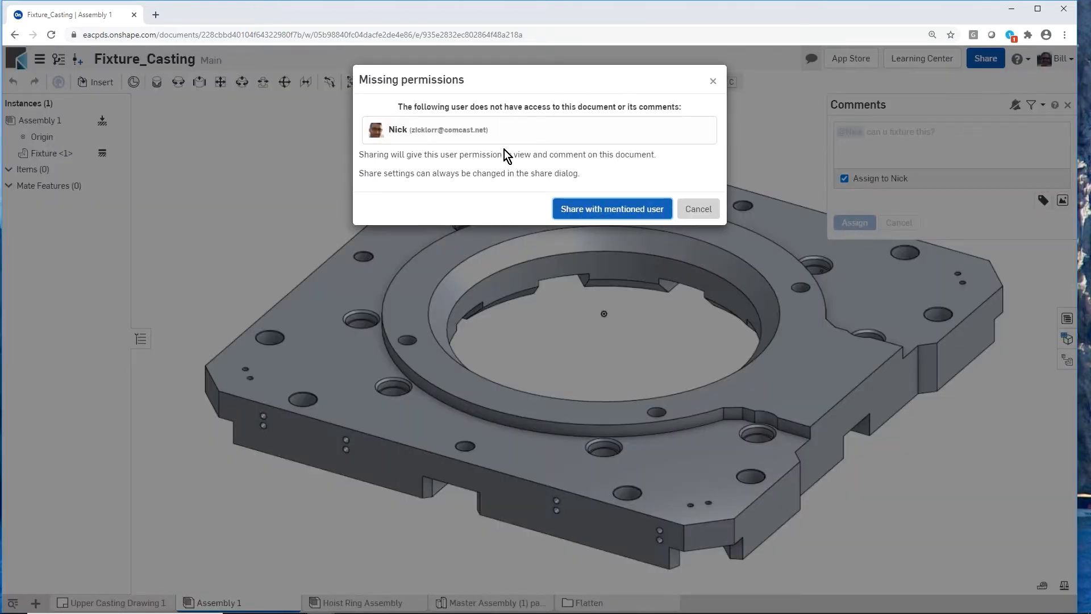
pyautogui.click(623, 214)
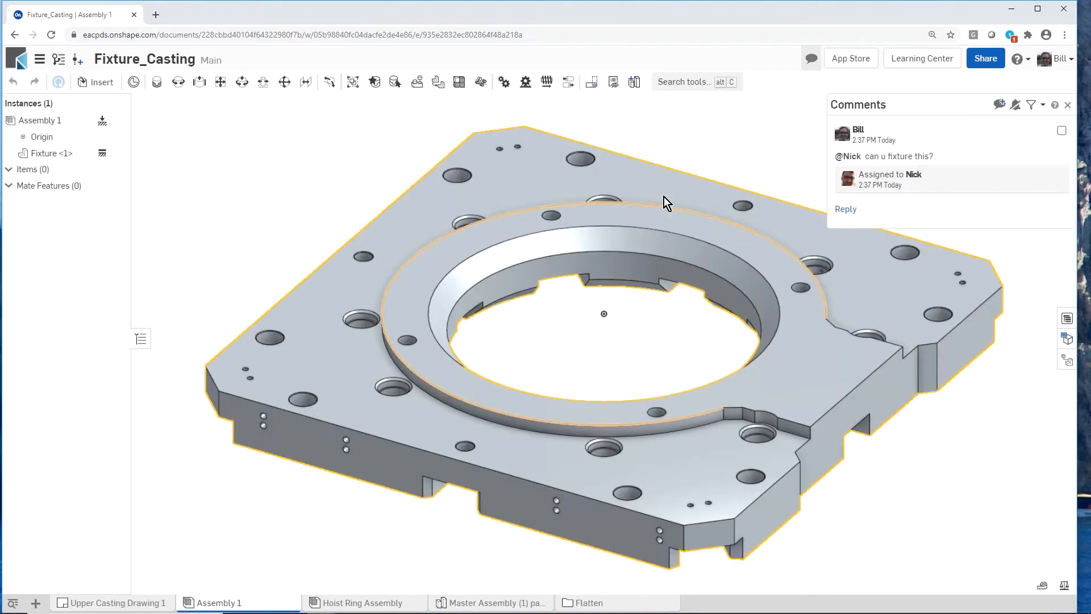
# - Change the teammate's share permission for Fixture_Casting to Can edit with Link document enabled, and close the share settings
pyautogui.click(985, 60)
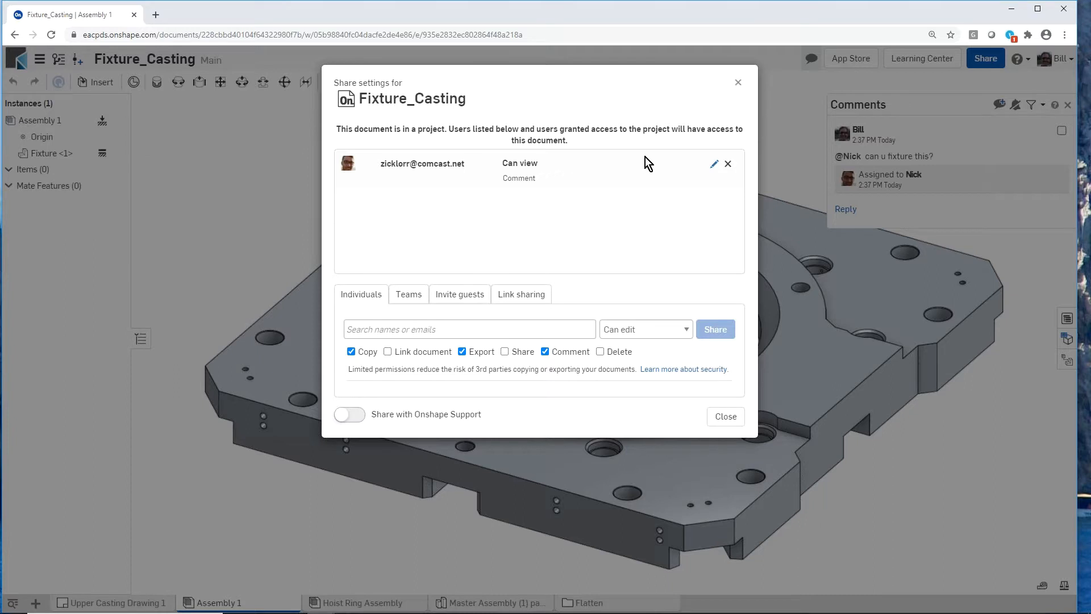
pyautogui.click(714, 164)
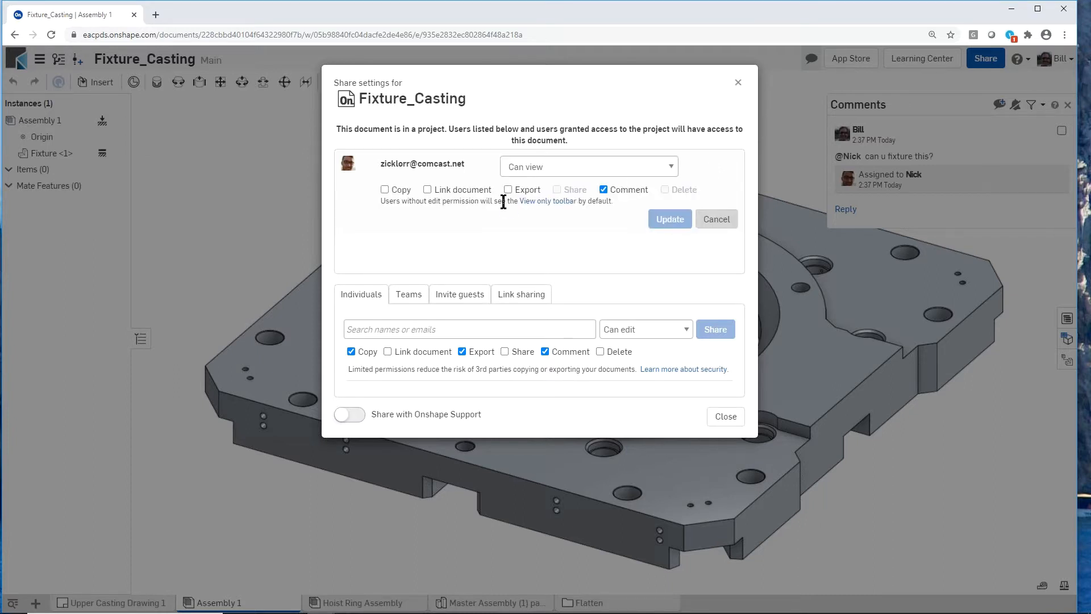
pyautogui.click(671, 166)
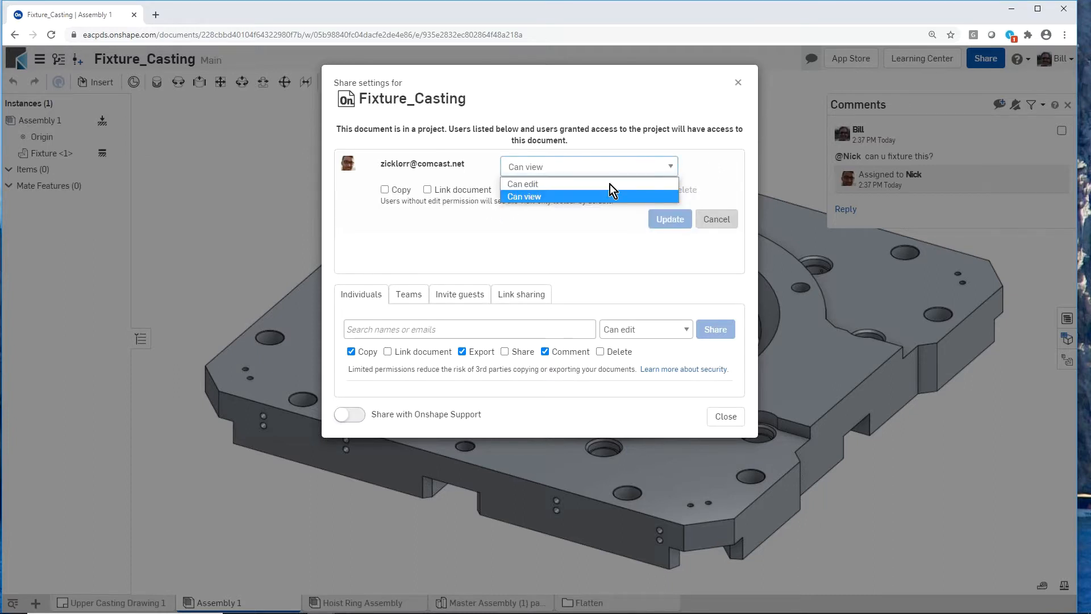
pyautogui.click(599, 185)
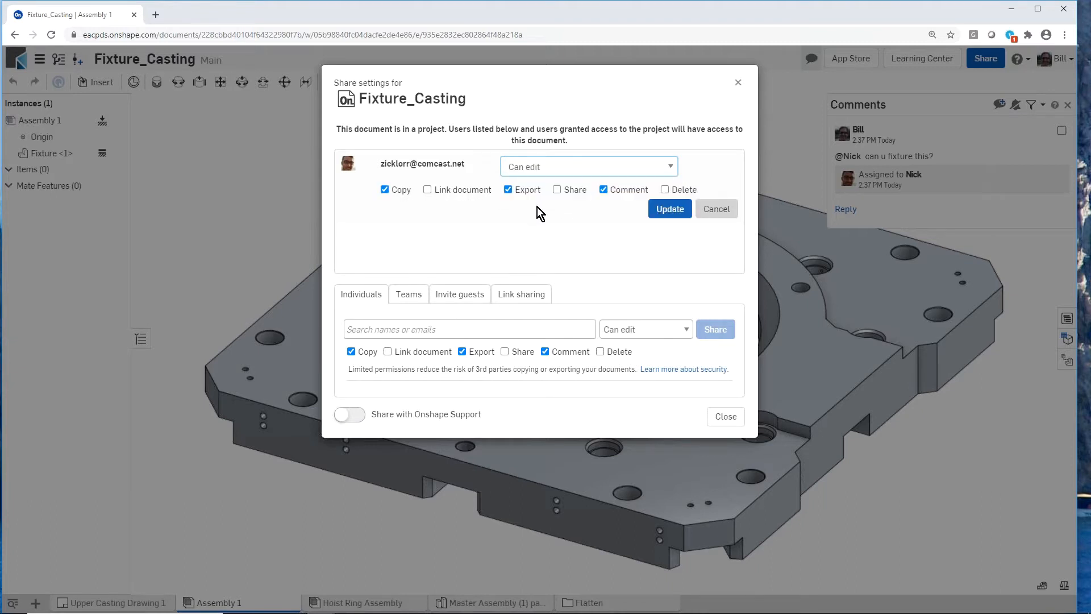
pyautogui.click(427, 189)
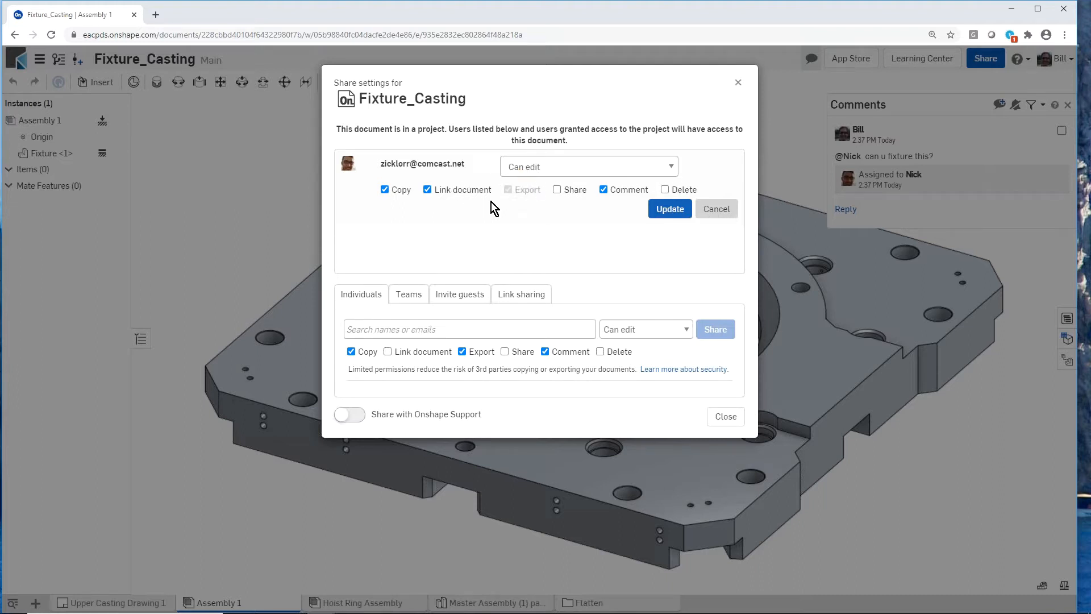
pyautogui.click(671, 209)
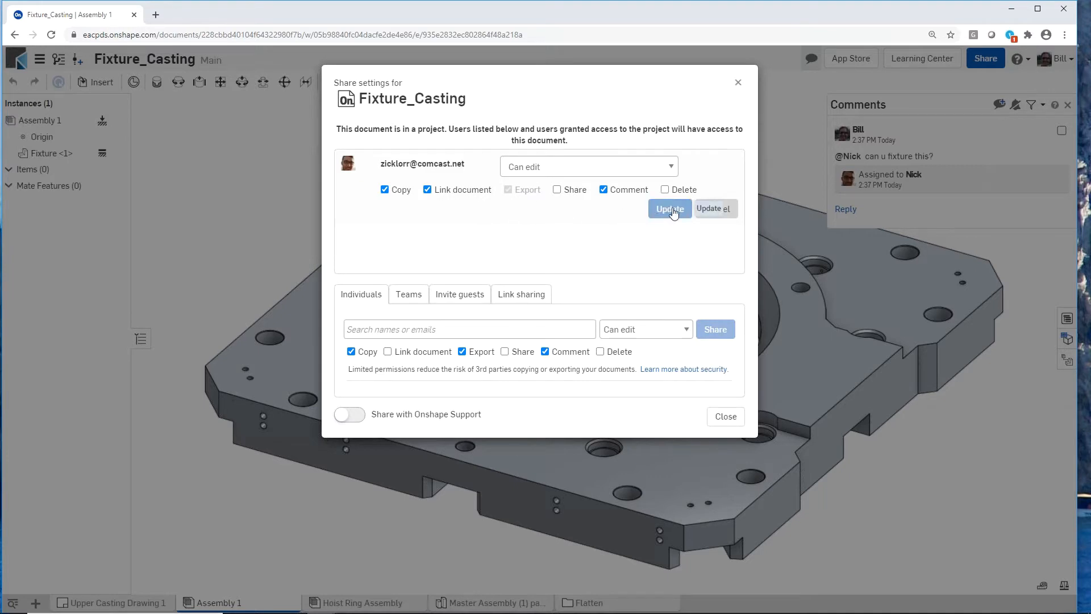
pyautogui.click(727, 417)
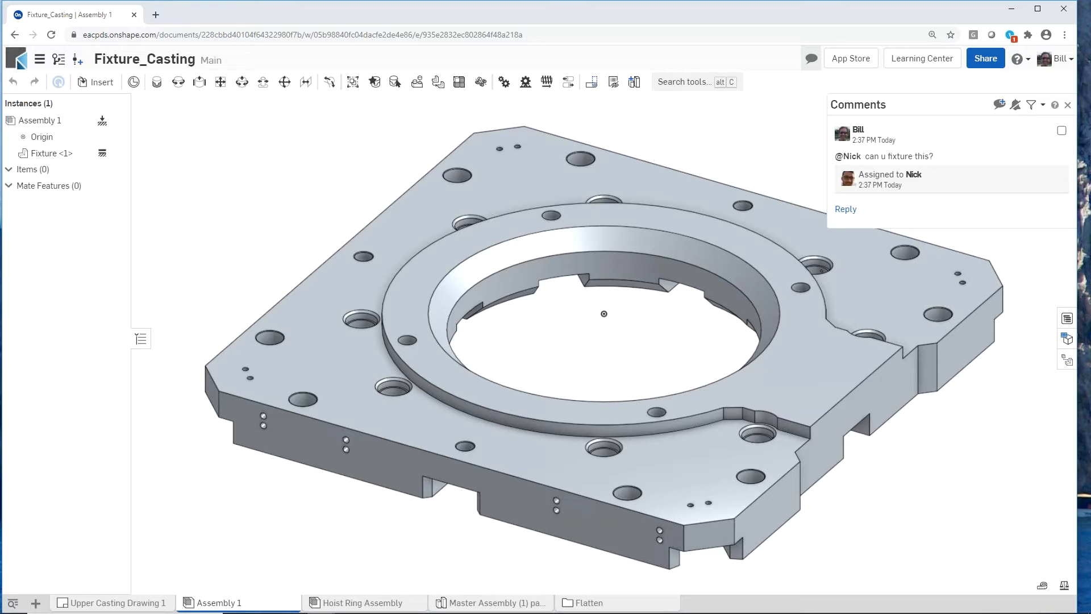
# - Switch to the teammate's browser window and open Fixture_Casting from the "can u fixture this?" task in the action items
pyautogui.moveTo(1090, 34); pyautogui.dragTo(664, 22)
pyautogui.click(719, 265)
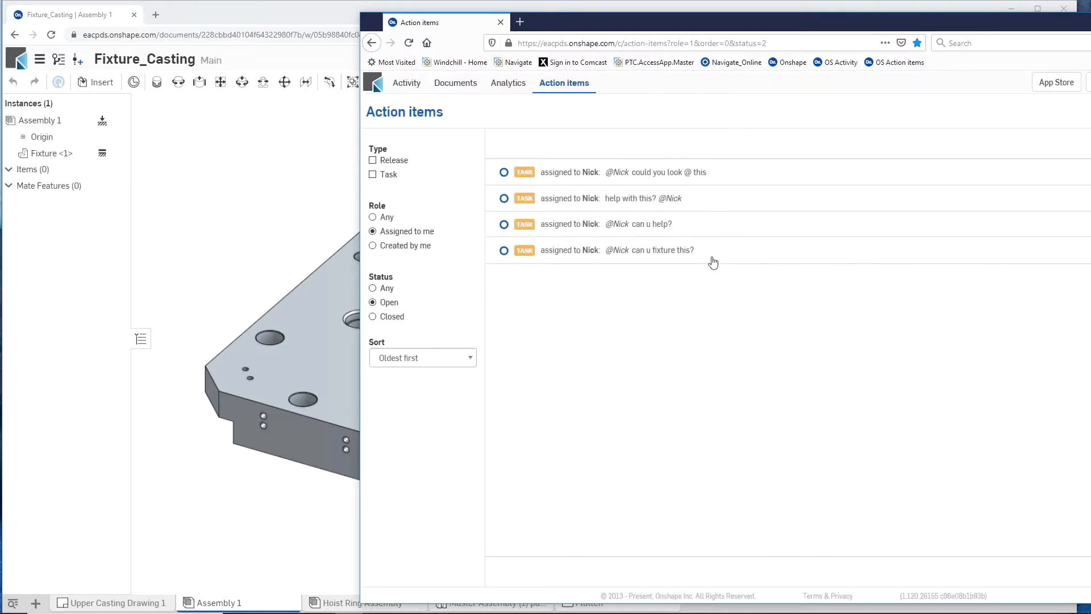
pyautogui.click(574, 252)
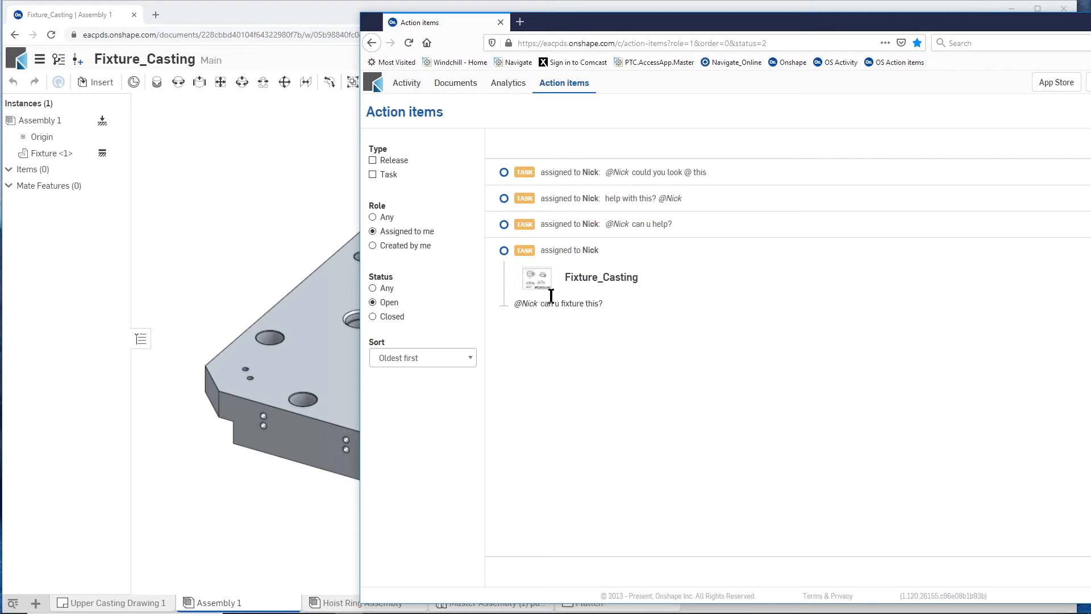
pyautogui.click(587, 282)
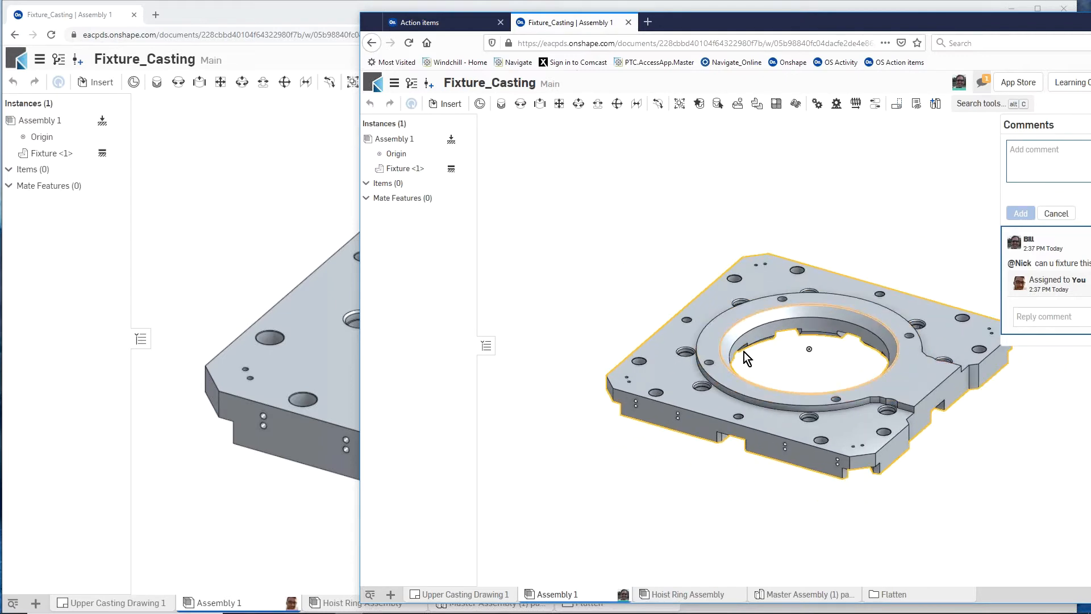
# - Narrow the first browser window and arrange the teammate's window beside it so both show Assembly 1
pyautogui.moveTo(722, 19); pyautogui.dragTo(825, 59)
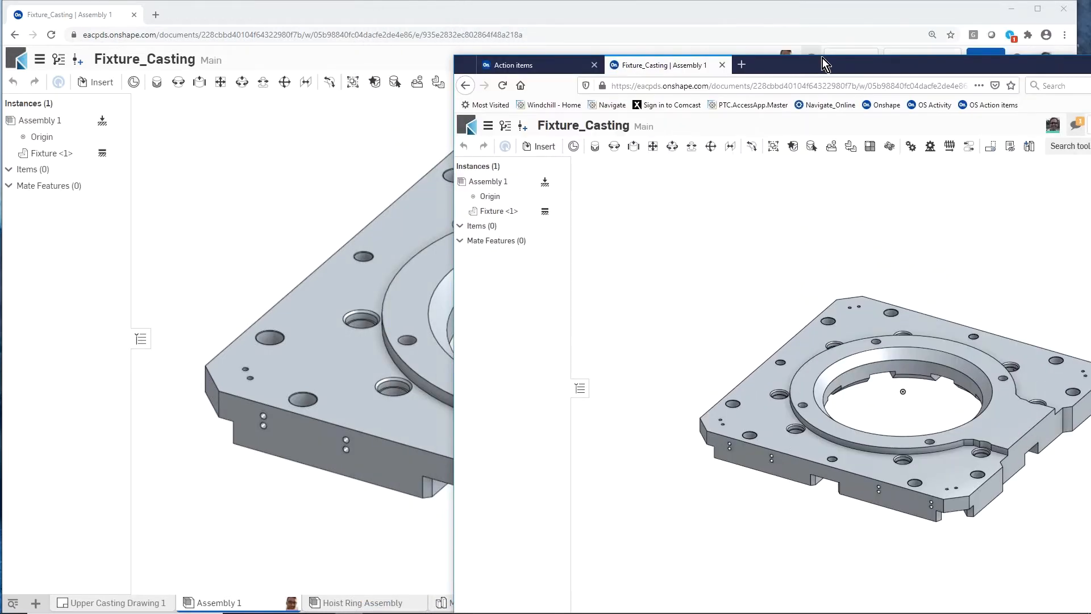
pyautogui.moveTo(1078, 25); pyautogui.dragTo(703, 25)
pyautogui.moveTo(842, 72); pyautogui.dragTo(883, 22)
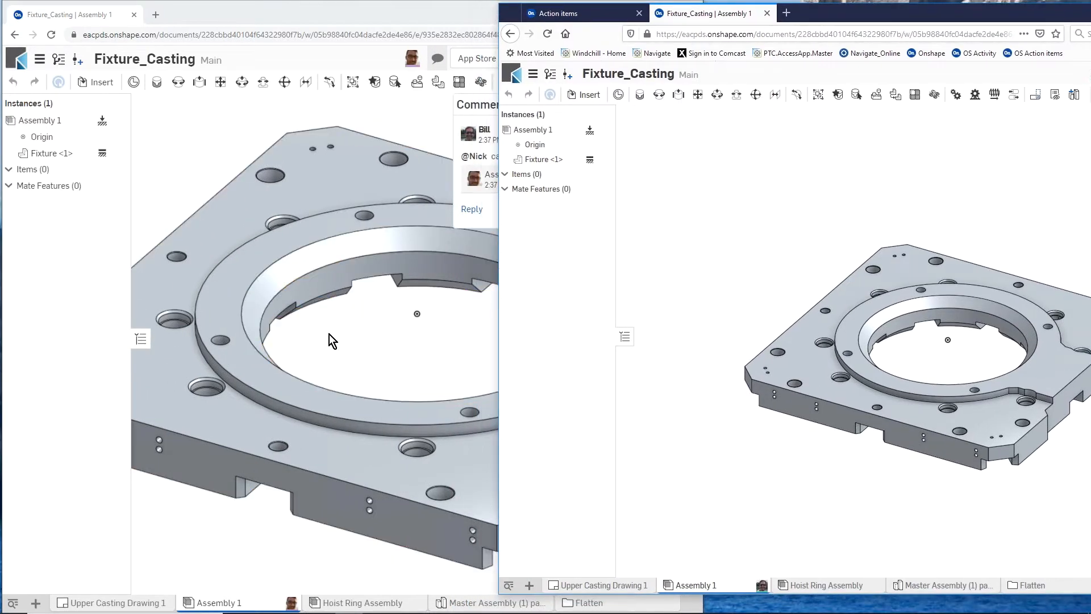
# - Examine the fixture plate in the teammate's window and start following the colleague's view from there
pyautogui.scroll(-5, 315, 342)
pyautogui.scroll(2, 417, 349)
pyautogui.moveTo(819, 349); pyautogui.dragTo(820, 351, button='right')
pyautogui.scroll(-2, 795, 344)
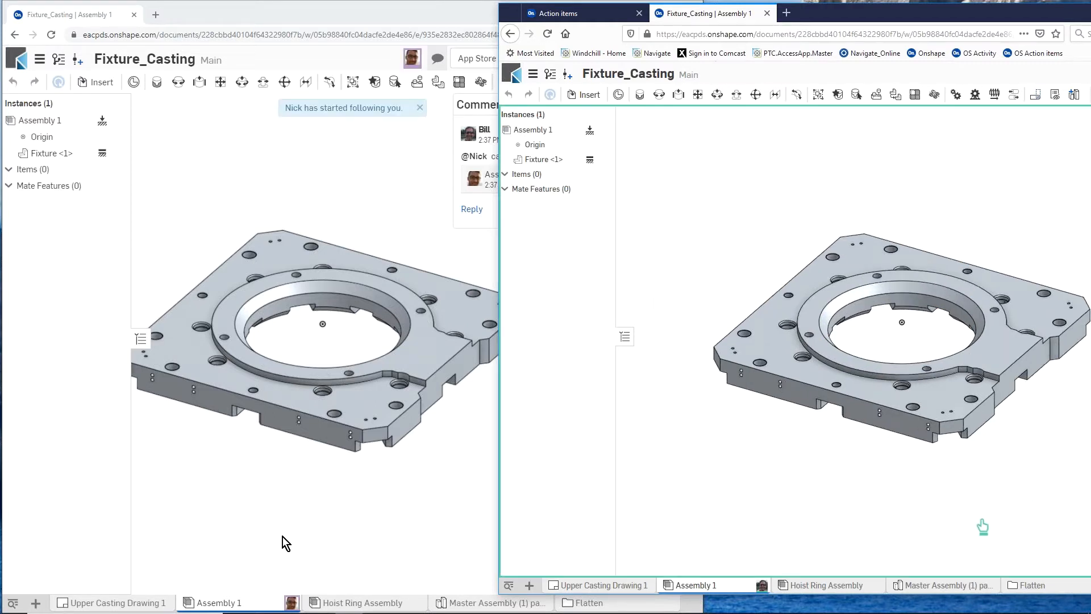
# - Examine the fixture plate and its holes closely from the first window while the teammate's session follows the view
pyautogui.click(297, 470)
pyautogui.moveTo(295, 470)
pyautogui.mouseDown(button='right')
pyautogui.moveTo(258, 435)
pyautogui.moveTo(299, 482)
pyautogui.mouseUp(button='right')
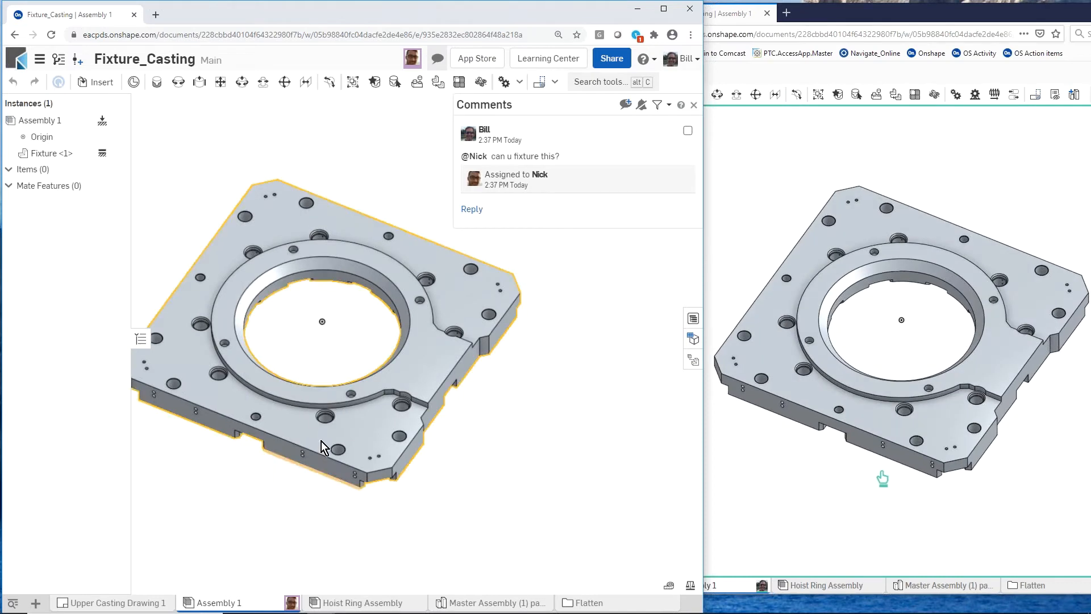
pyautogui.scroll(3, 343, 401)
pyautogui.scroll(4, 348, 398)
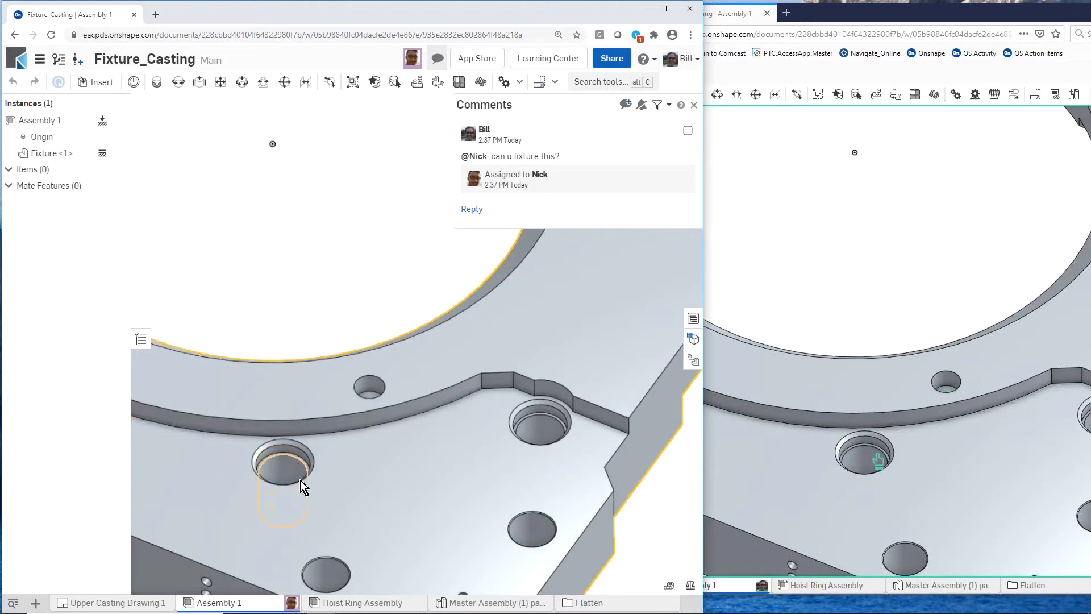
pyautogui.scroll(-1, 299, 473)
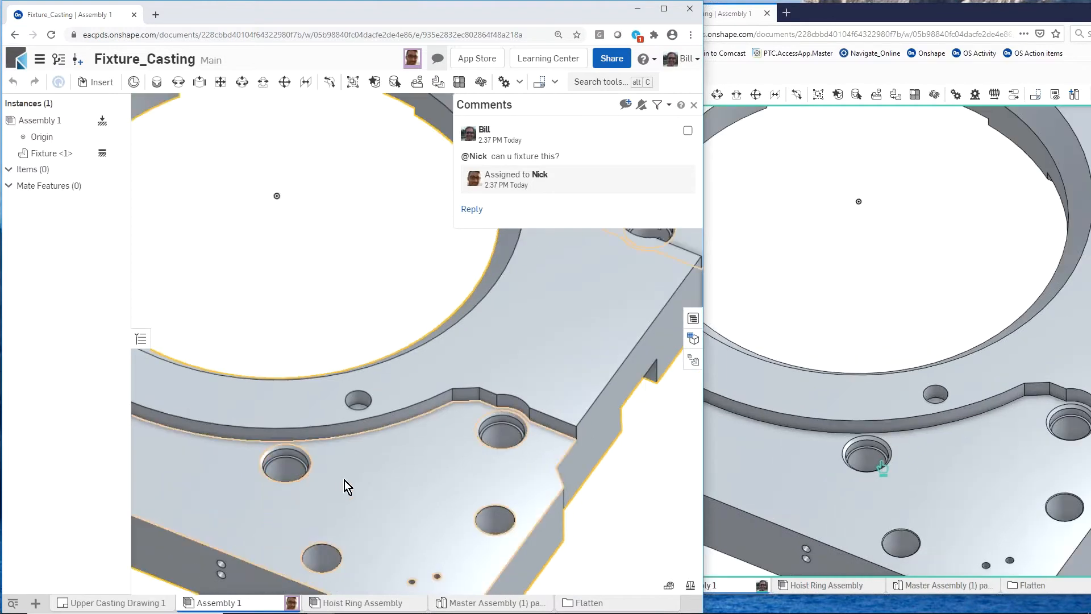
pyautogui.scroll(-3, 350, 481)
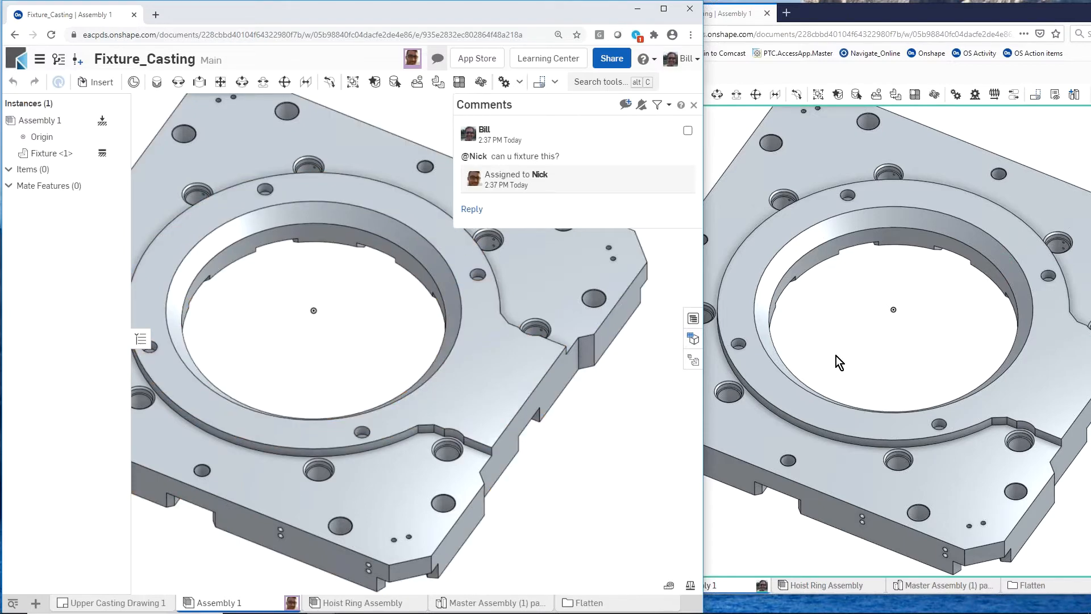
# - Stop following the colleague's view and examine the fixture independently in the teammate's window
pyautogui.moveTo(837, 356)
pyautogui.mouseDown(button='right')
pyautogui.moveTo(824, 325)
pyautogui.moveTo(879, 339)
pyautogui.moveTo(824, 340)
pyautogui.moveTo(837, 352)
pyautogui.mouseUp(button='right')
pyautogui.scroll(2, 852, 369)
pyautogui.scroll(-3, 852, 368)
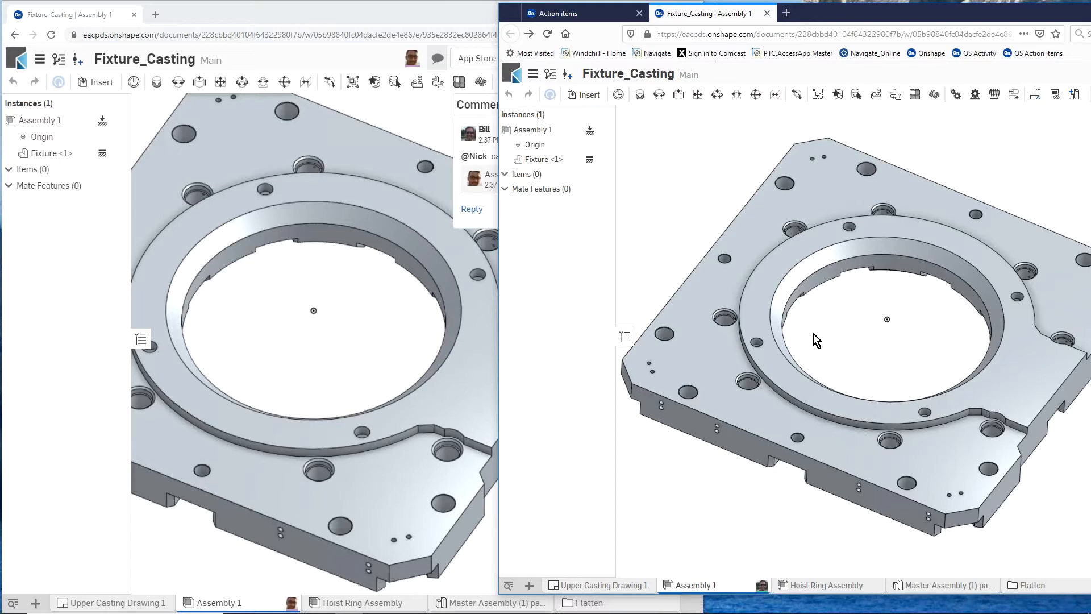
# - Close the Fixture_Casting document in the first window and move the teammate's window so its comments are in view
pyautogui.click(39, 60)
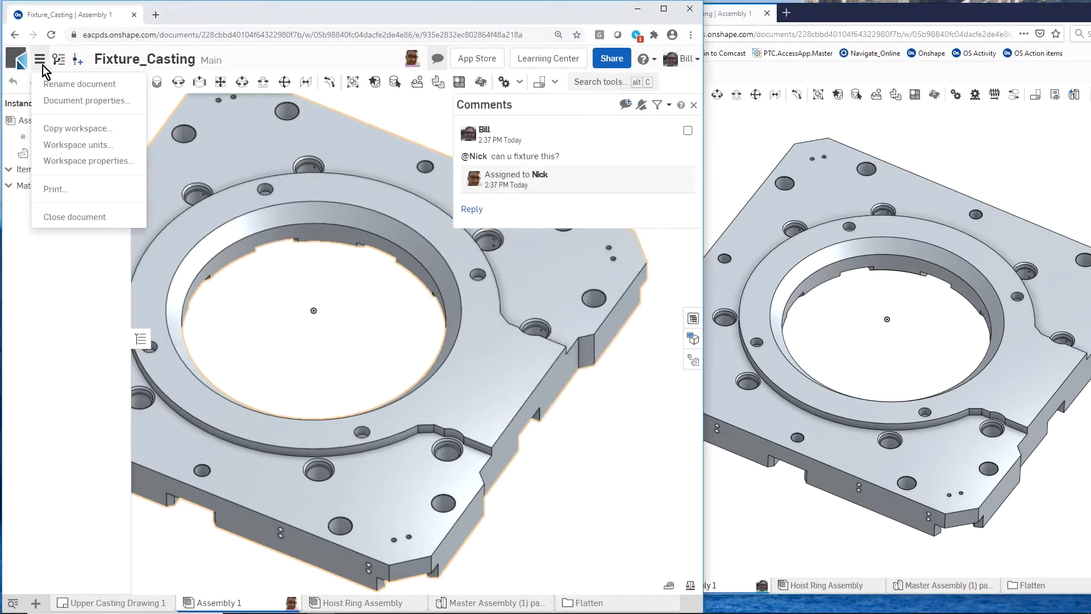
pyautogui.click(81, 217)
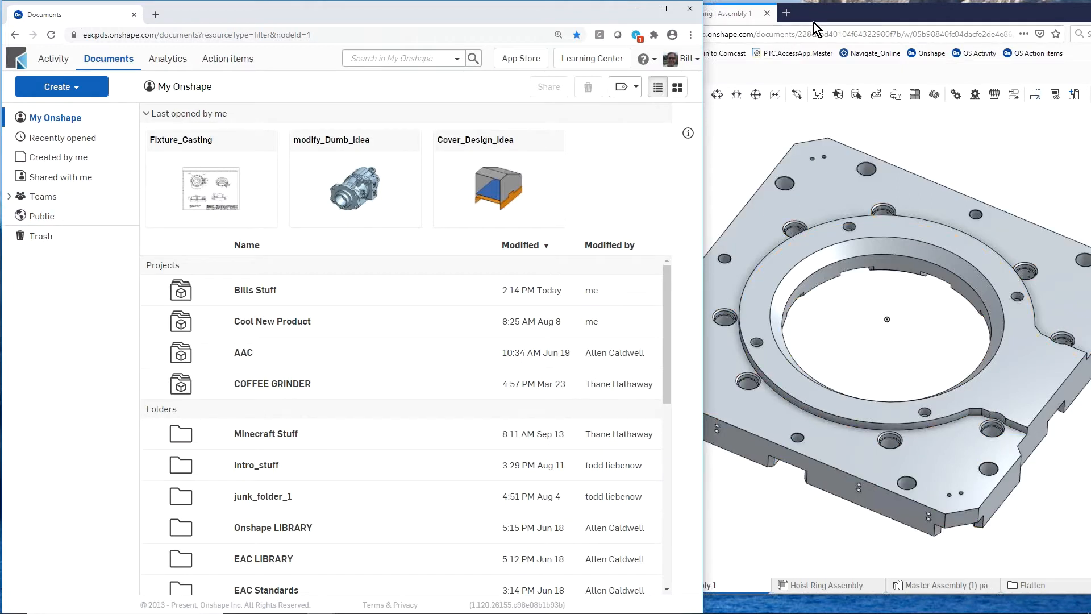
pyautogui.click(874, 15)
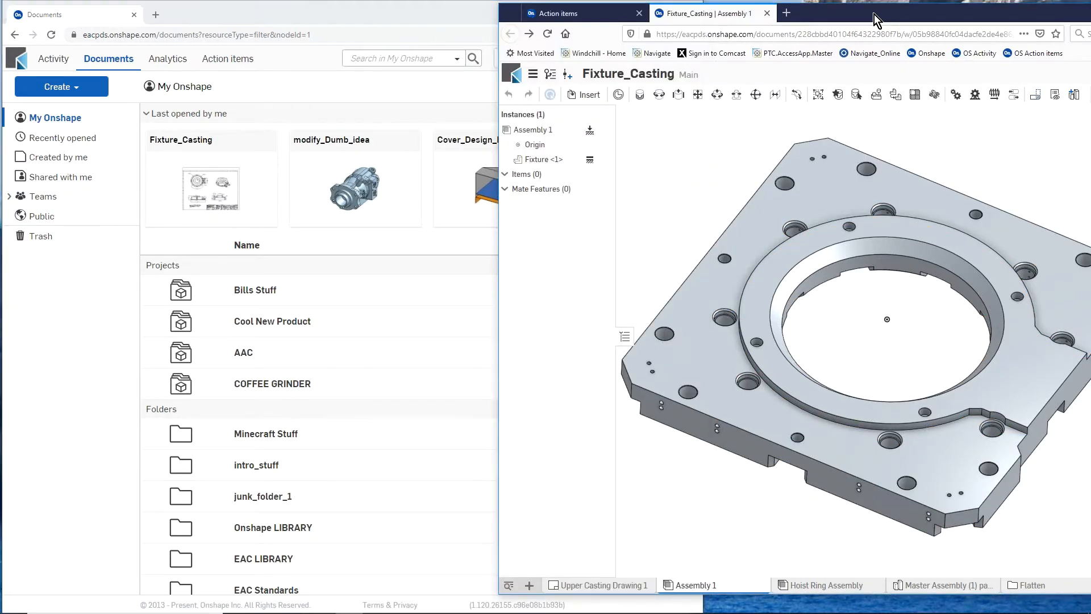
pyautogui.moveTo(862, 14); pyautogui.dragTo(730, 26)
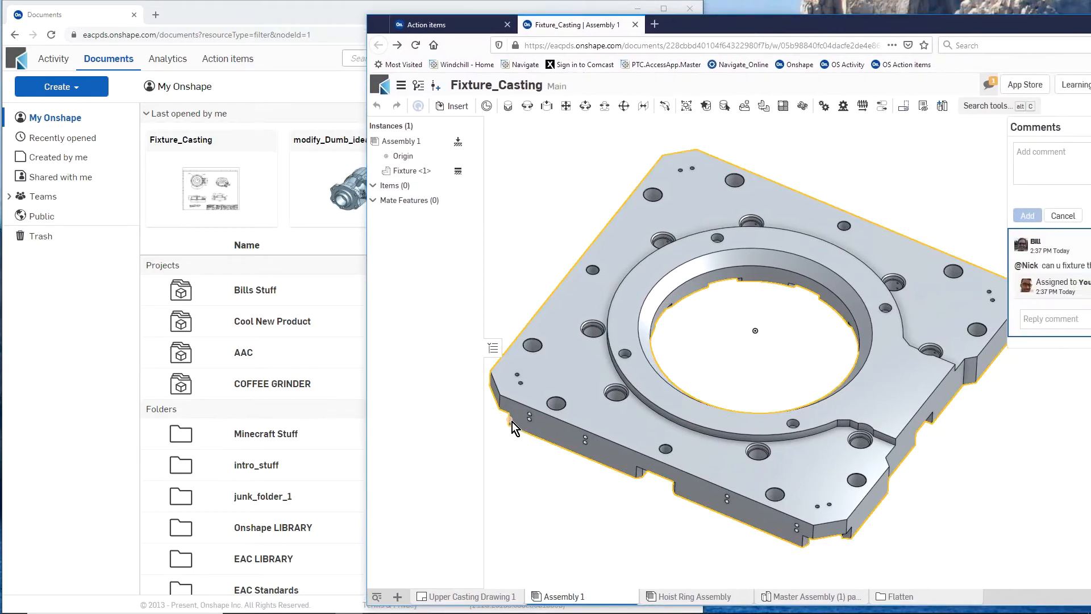
# - Open Upper Casting Drawing 1 and examine the casting's dimensioned views, focusing on the flange hole near the 90.0° dimension
pyautogui.scroll(-2, 612, 357)
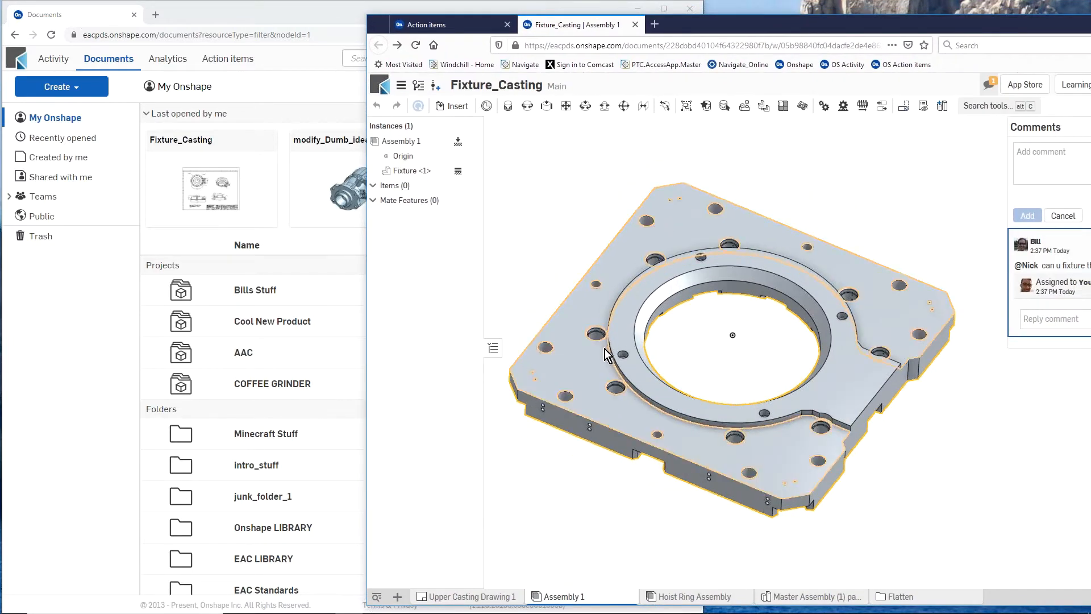
pyautogui.click(462, 597)
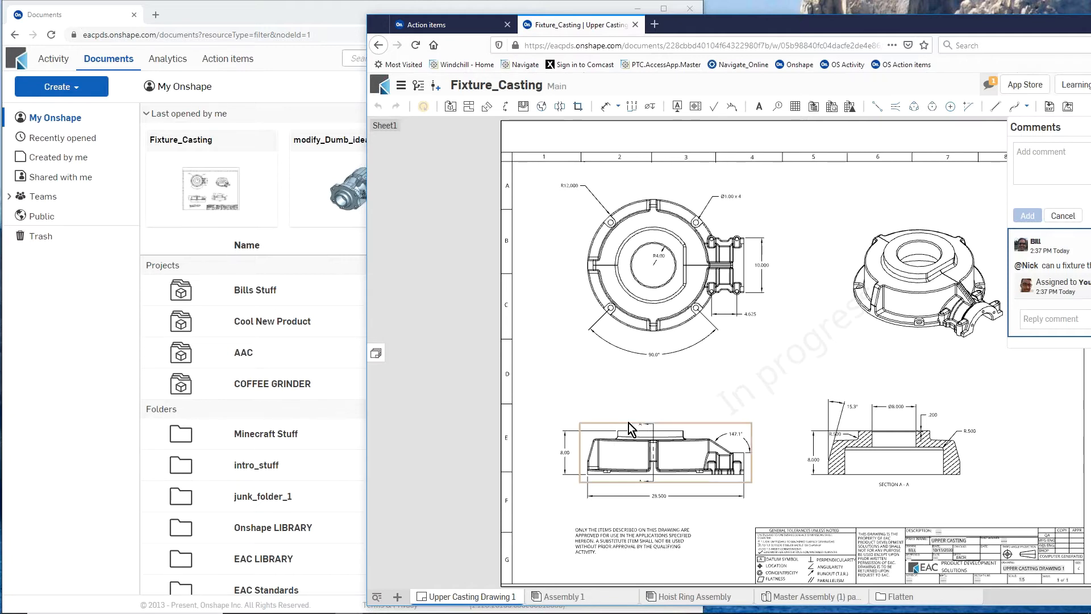
pyautogui.scroll(5, 711, 296)
pyautogui.scroll(-3, 714, 290)
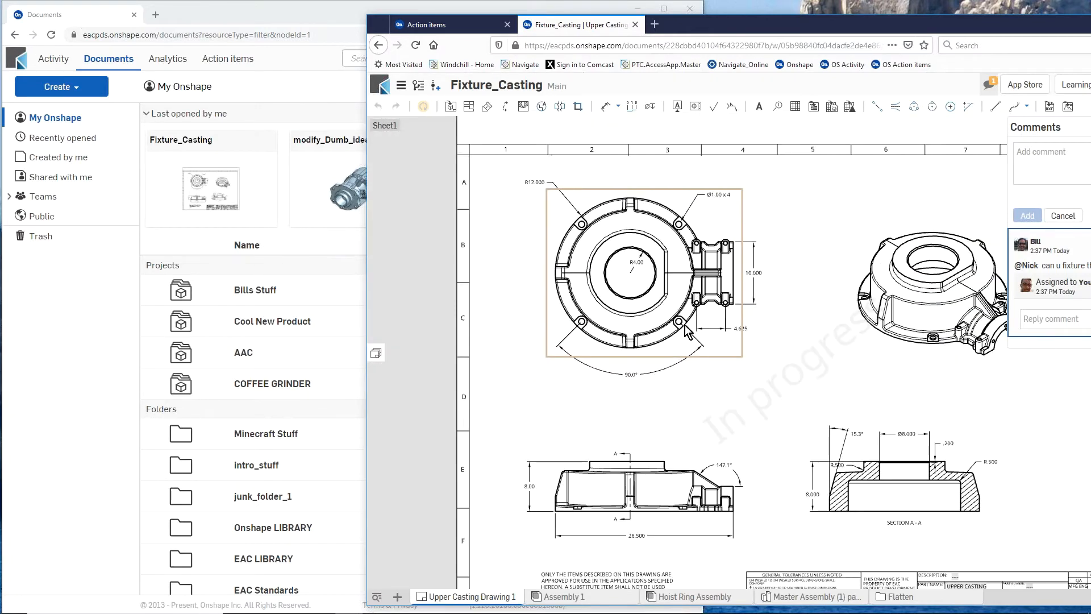
pyautogui.scroll(6, 677, 325)
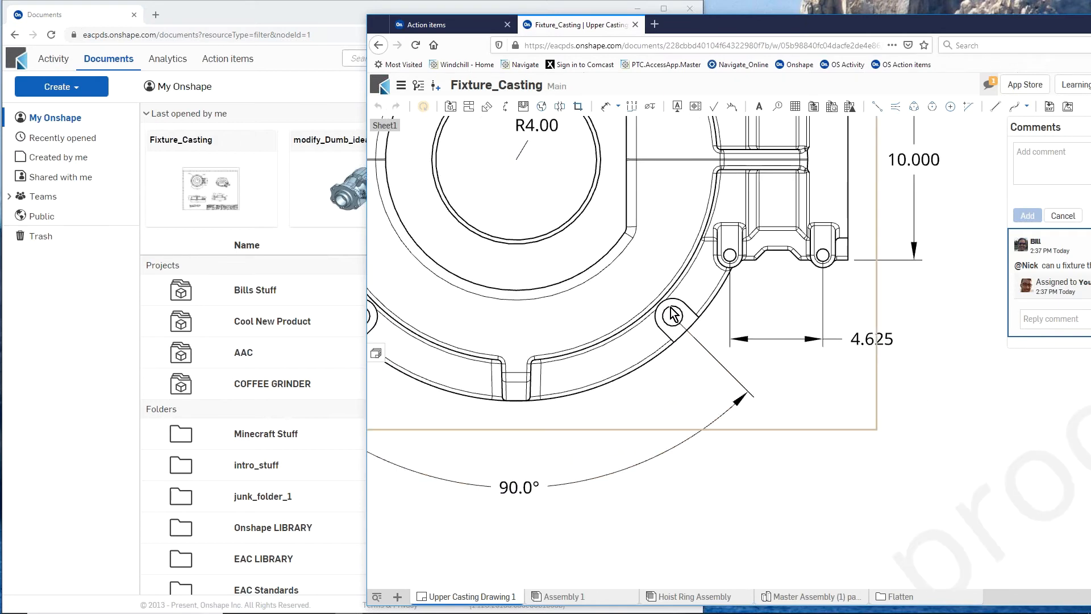
pyautogui.scroll(-3, 665, 378)
pyautogui.scroll(-3, 675, 365)
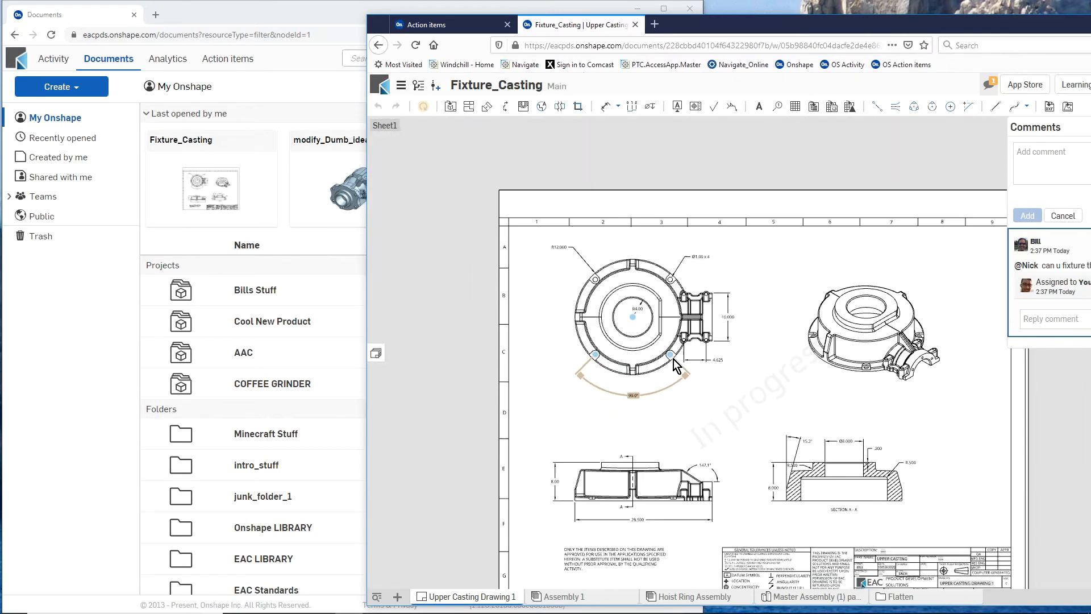
pyautogui.scroll(-3, 669, 427)
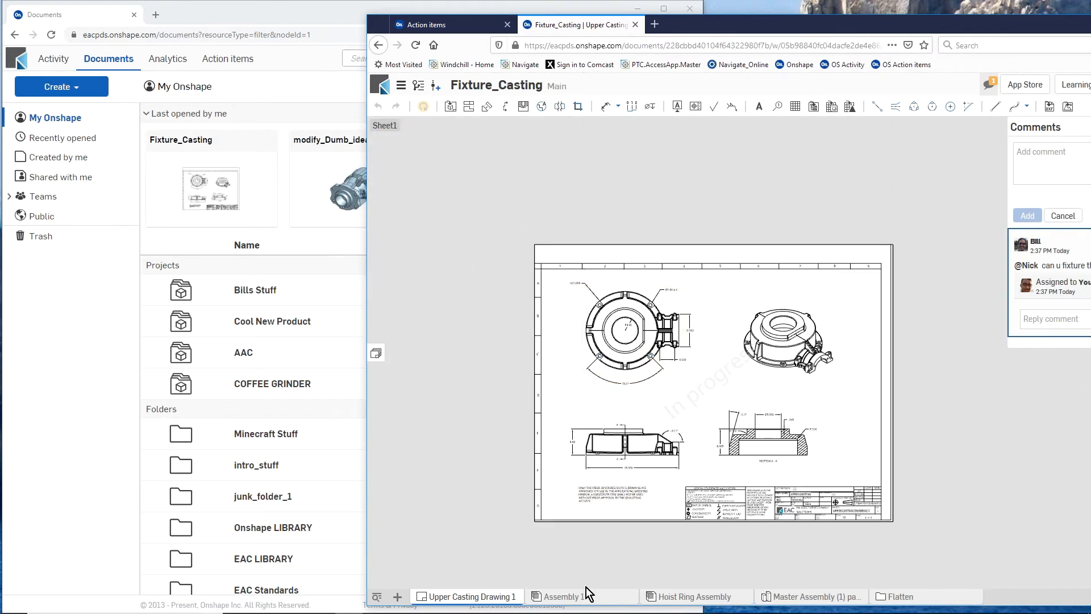
# - Return to Assembly 1 and insert the Upper Casting from Master Assembly (1) parts onto the fixture in its original position
pyautogui.click(586, 597)
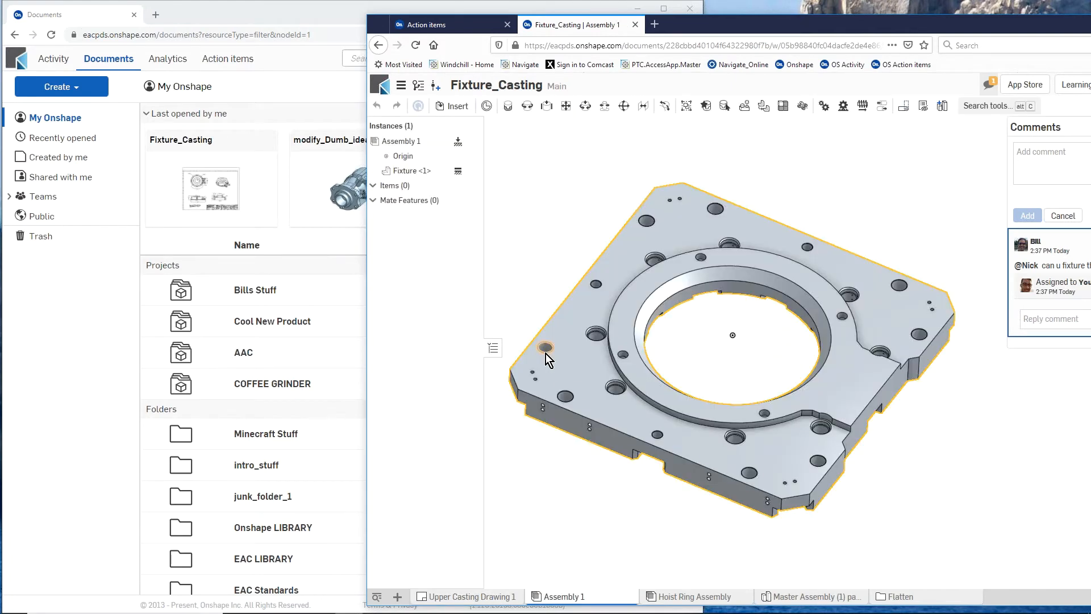
pyautogui.moveTo(584, 388)
pyautogui.mouseDown(button='right')
pyautogui.moveTo(575, 364)
pyautogui.moveTo(596, 373)
pyautogui.moveTo(581, 377)
pyautogui.mouseUp(button='right')
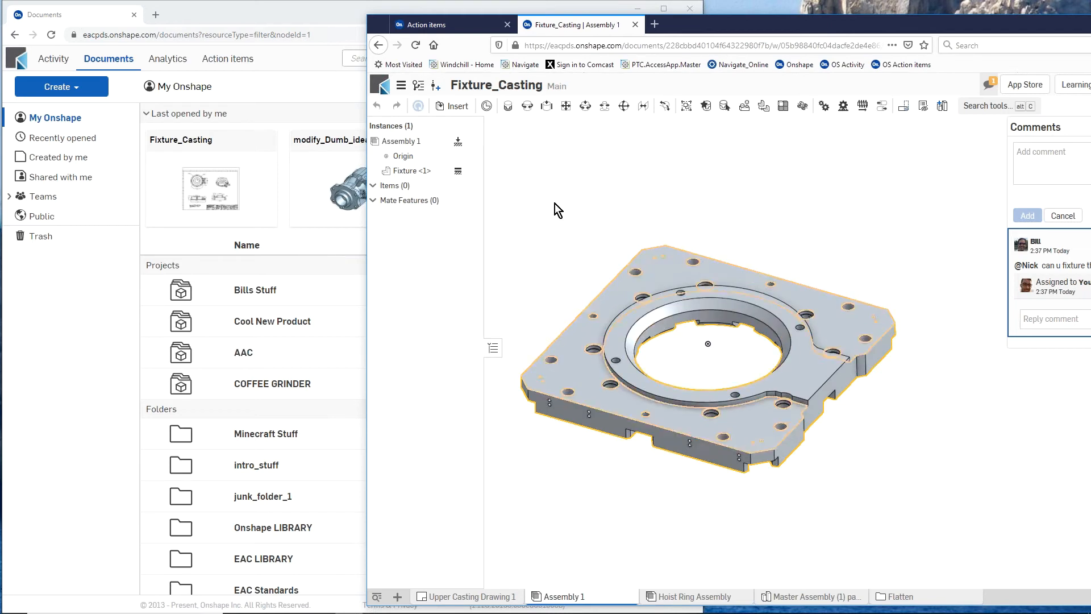
pyautogui.click(460, 106)
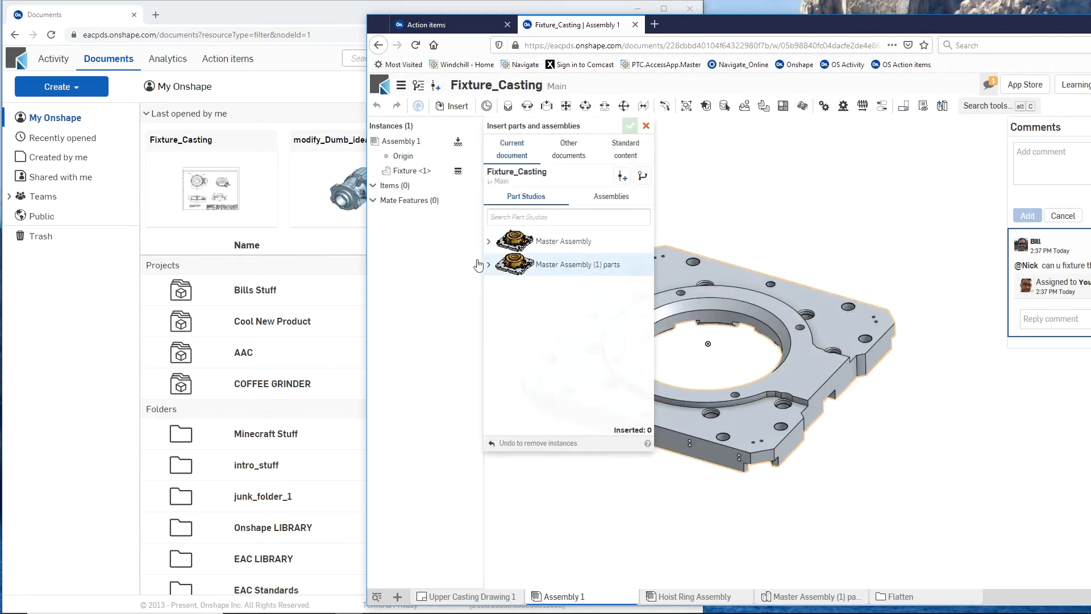
pyautogui.click(488, 265)
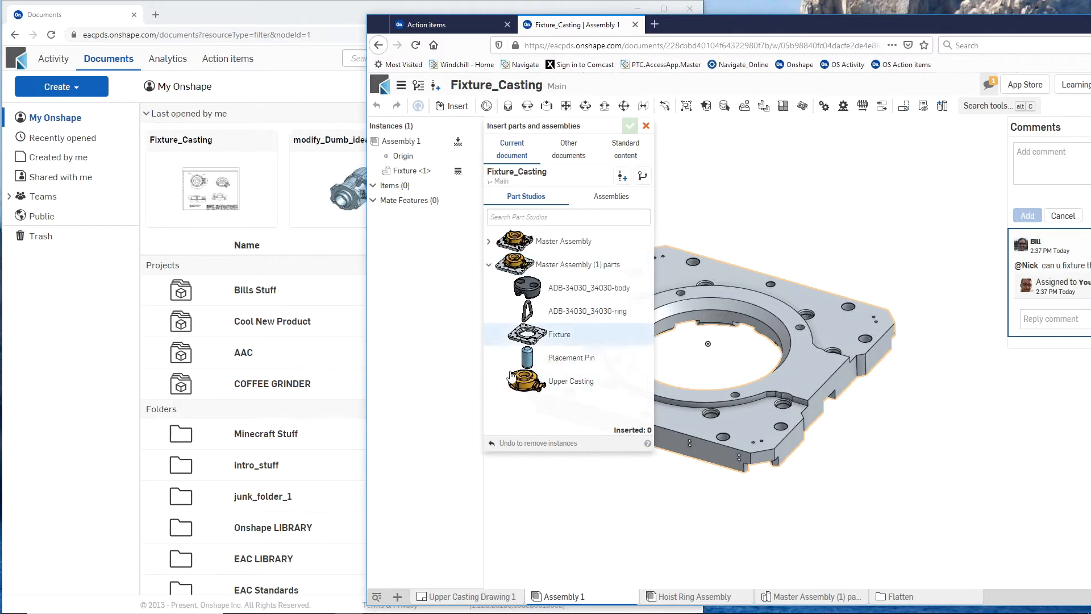
pyautogui.click(528, 390)
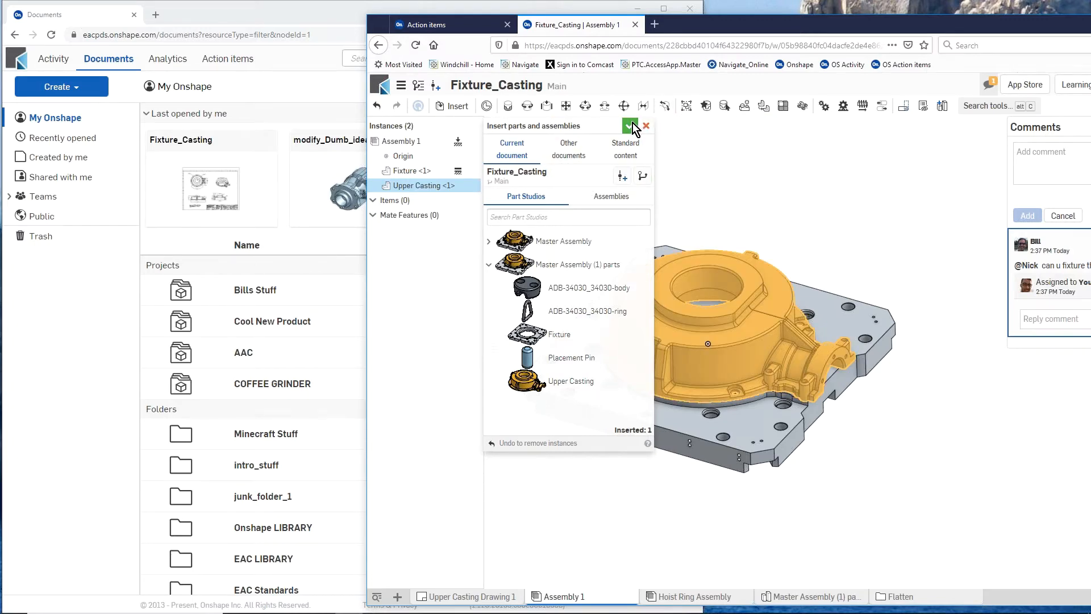
pyautogui.click(631, 126)
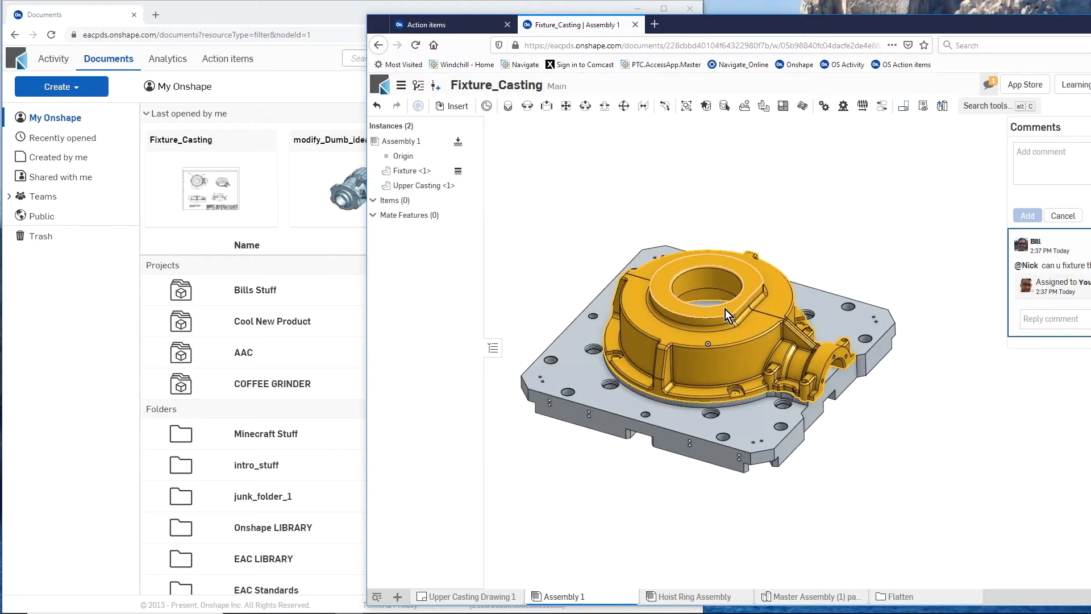
# - Insert one Placement Pin from Master Assembly (1) parts and place it in open space beside the fixture plate
pyautogui.scroll(4, 725, 313)
pyautogui.scroll(-3, 723, 315)
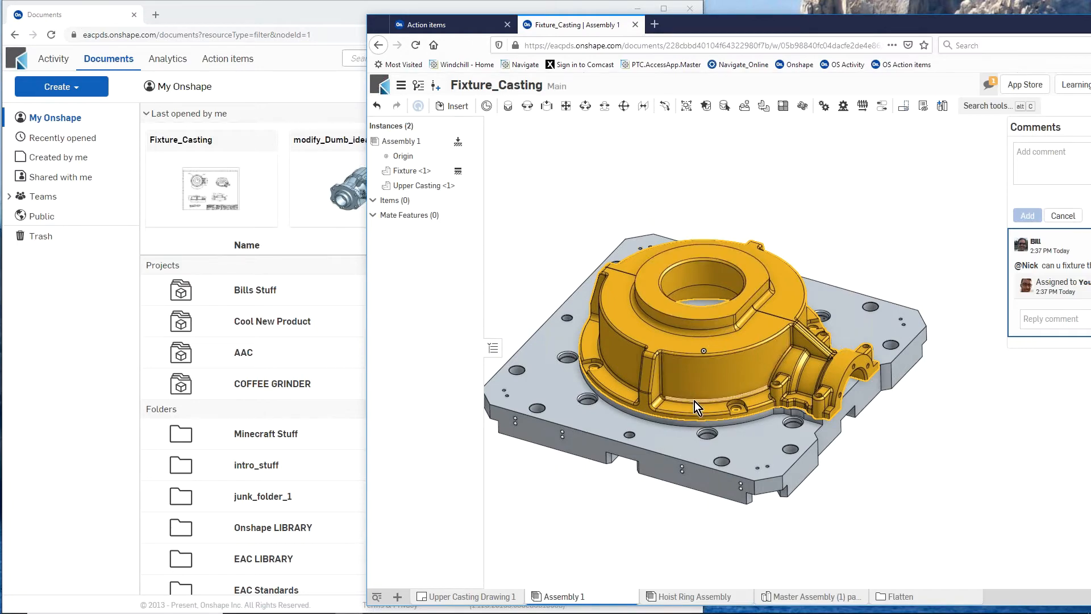
pyautogui.moveTo(689, 392); pyautogui.dragTo(738, 414, button='right')
pyautogui.scroll(5, 722, 388)
pyautogui.scroll(-5, 722, 387)
pyautogui.scroll(5, 717, 402)
pyautogui.scroll(-3, 707, 397)
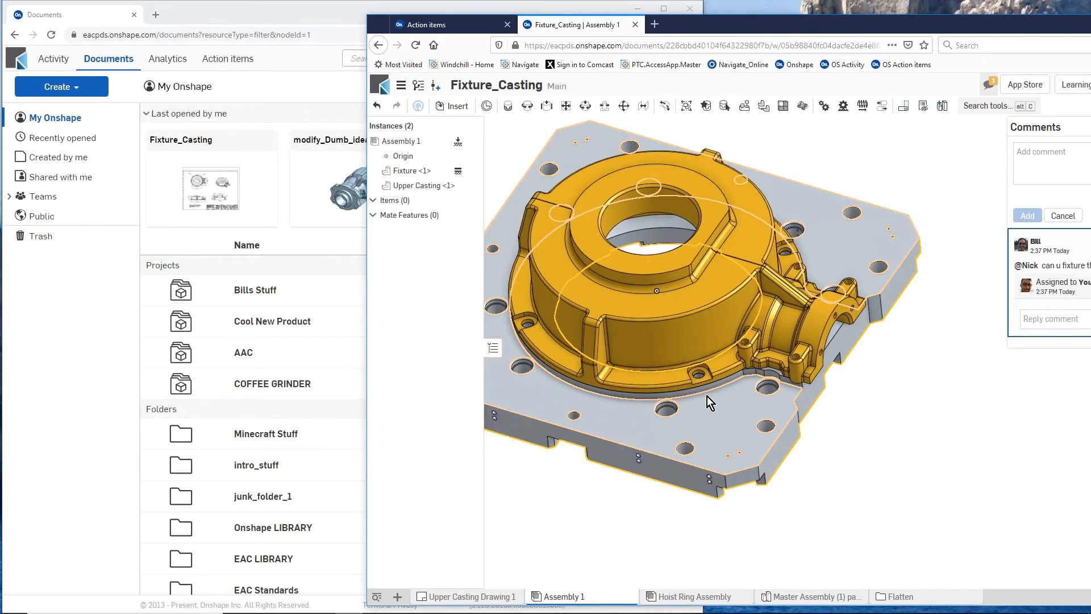
pyautogui.click(458, 107)
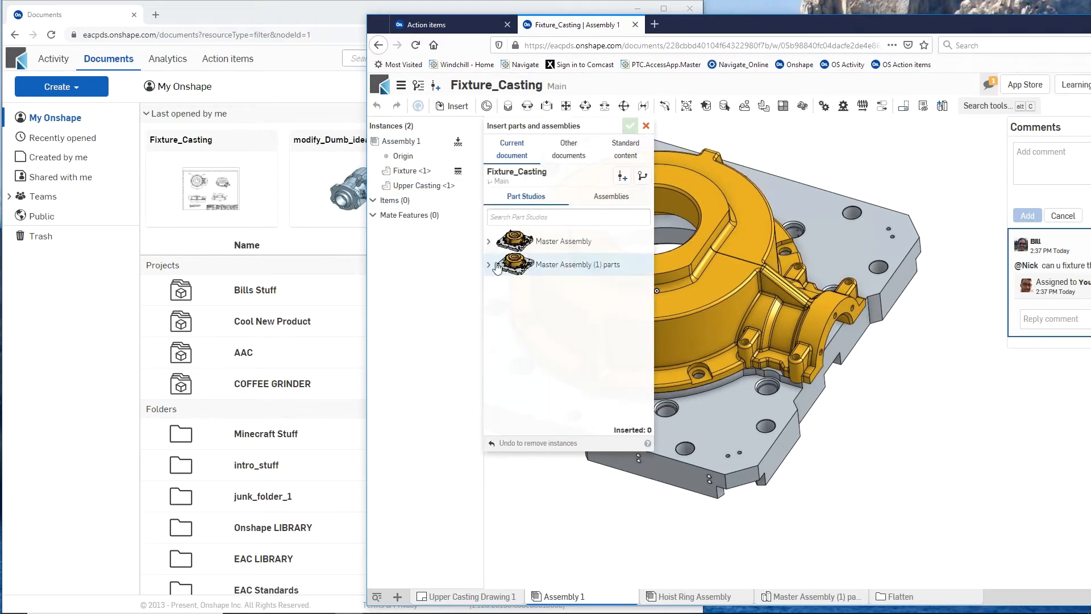
pyautogui.click(490, 267)
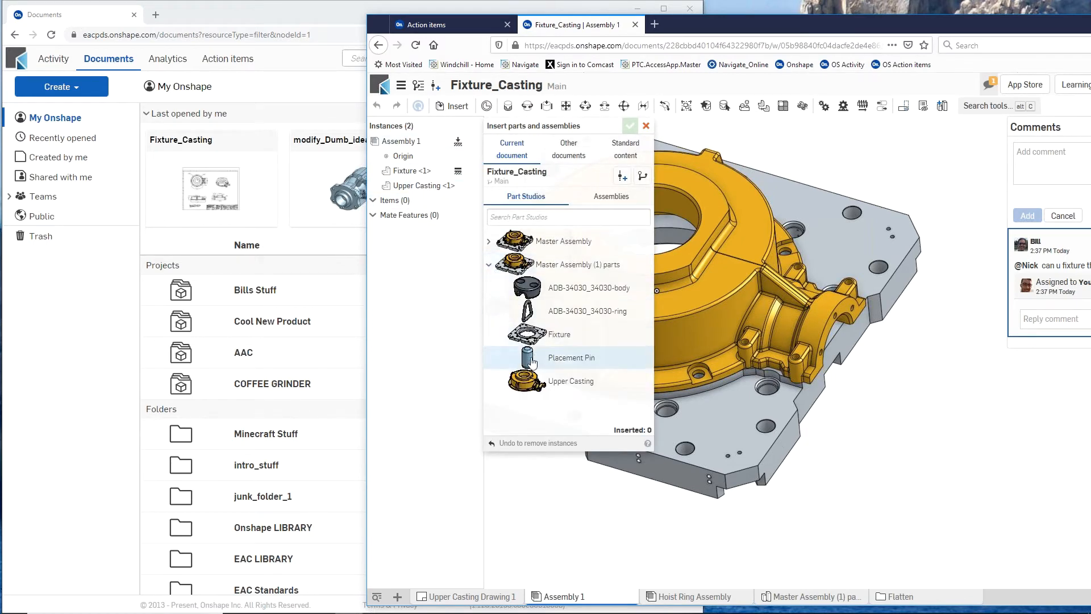
pyautogui.click(569, 359)
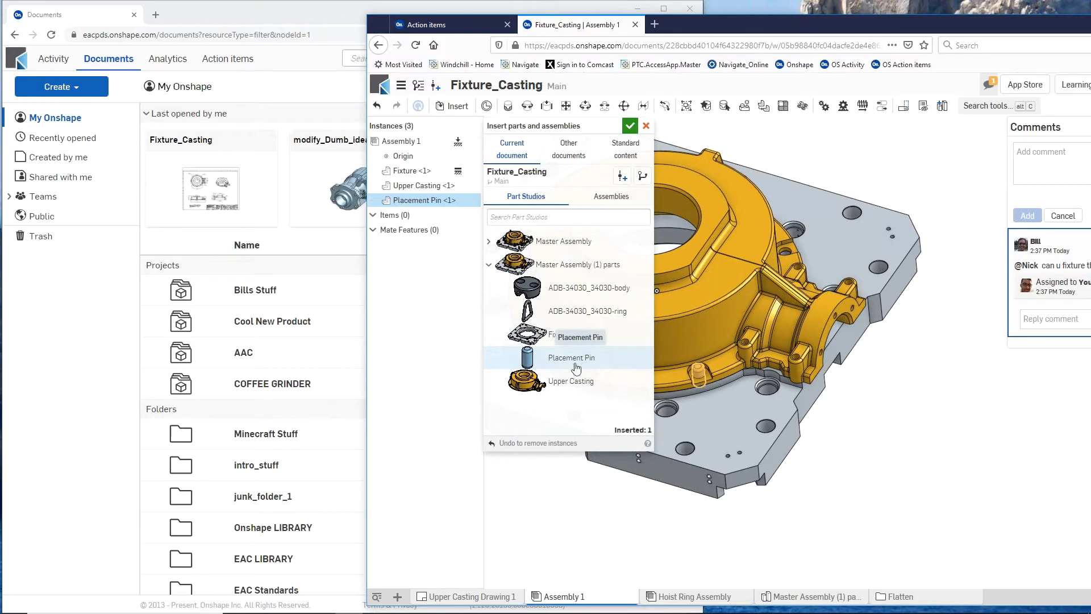
pyautogui.click(864, 422)
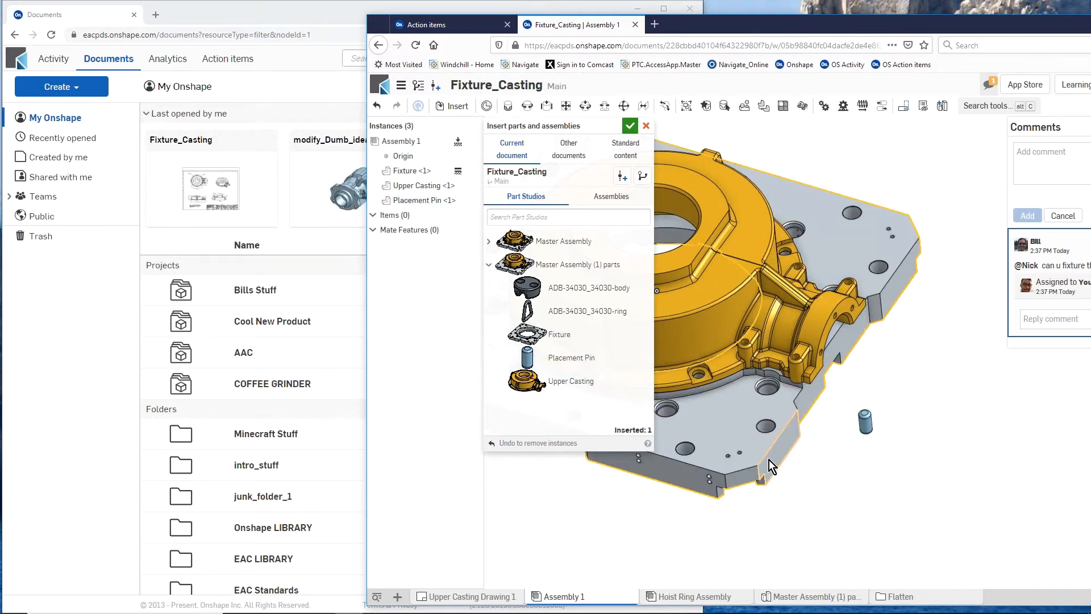
pyautogui.click(630, 125)
# - Fasten the placement pin's mid-body mate connector to the centre of the casting's front flange hole with a Fastened mate
pyautogui.scroll(3, 799, 457)
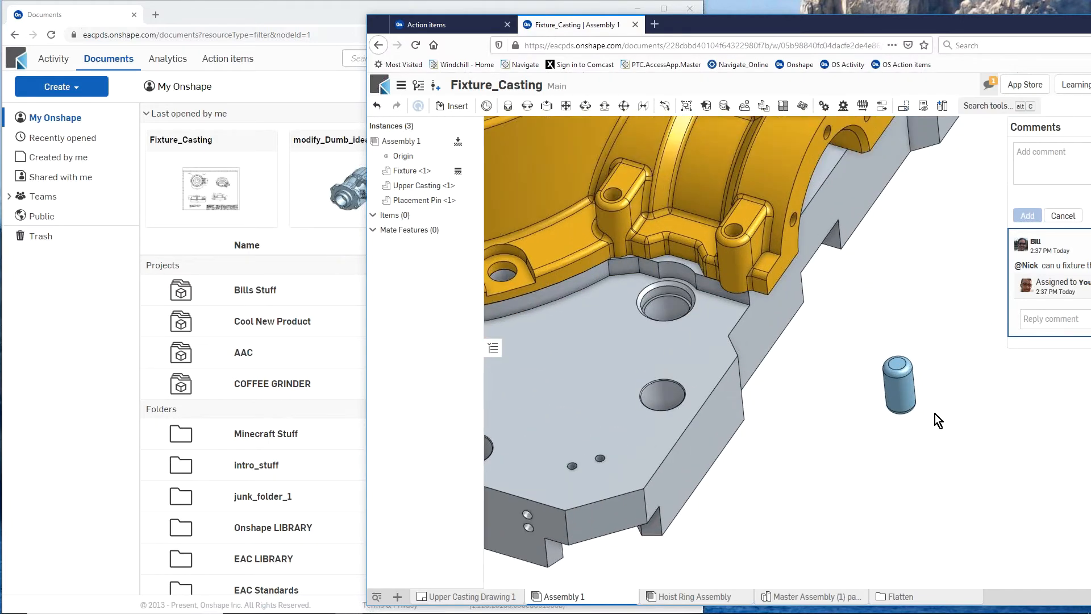
pyautogui.click(508, 108)
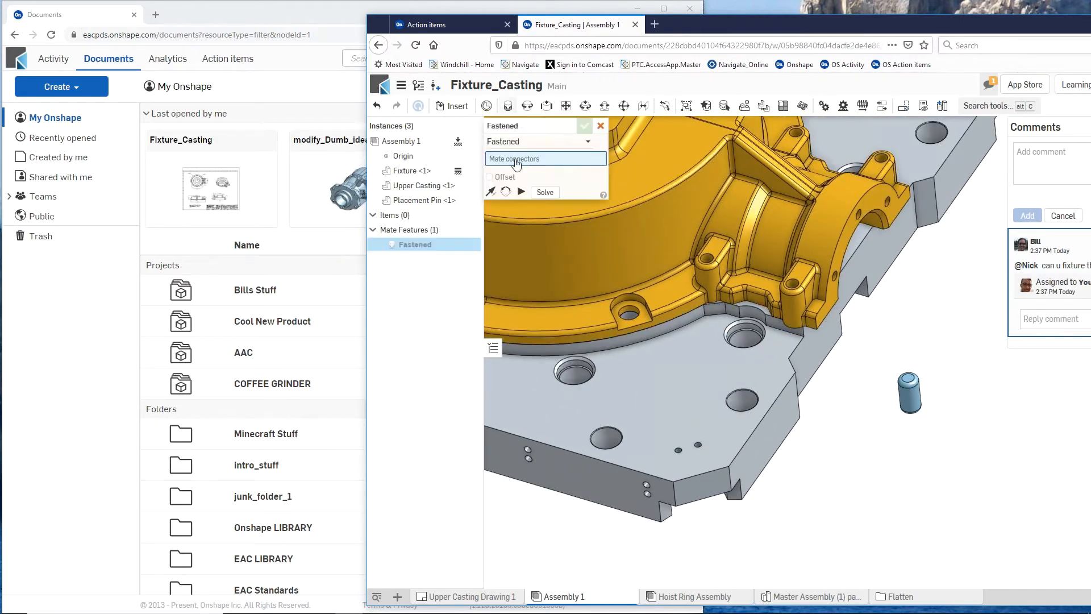
pyautogui.scroll(5, 909, 407)
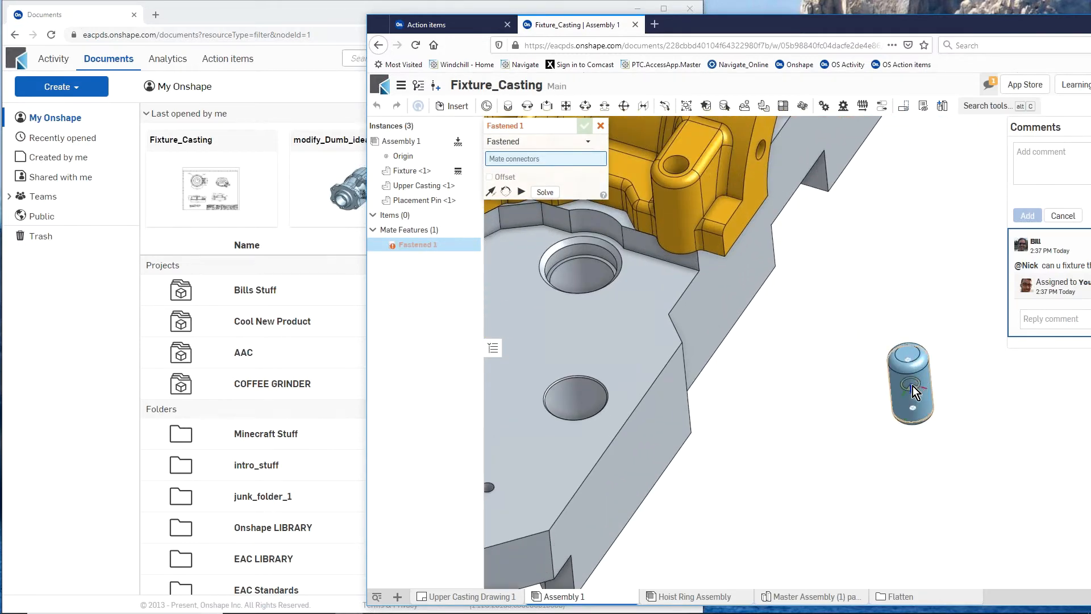
pyautogui.click(912, 385)
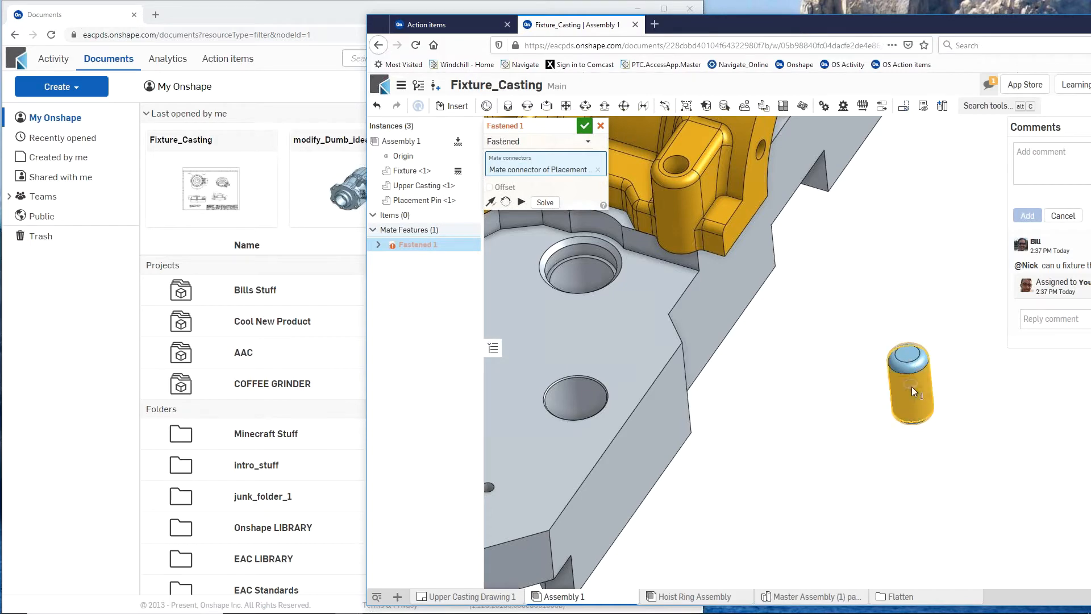
pyautogui.scroll(-5, 912, 387)
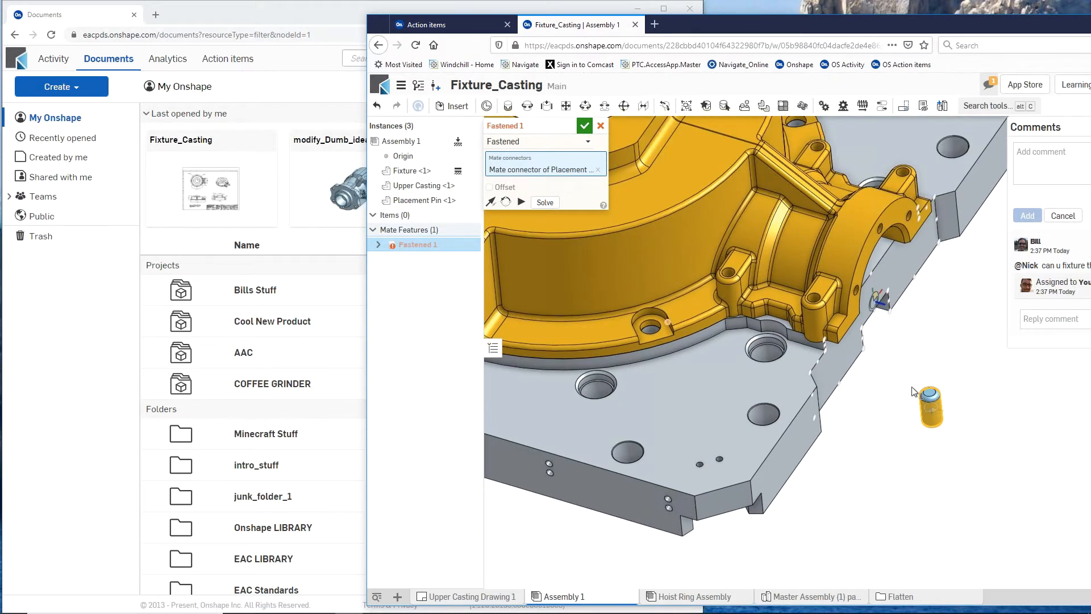
pyautogui.scroll(5, 664, 328)
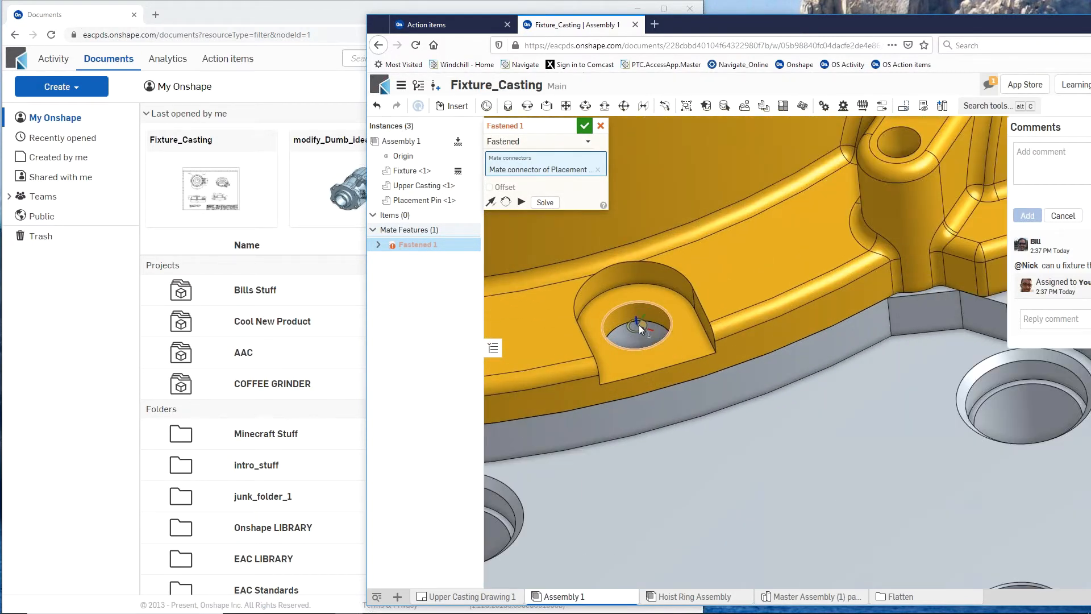
pyautogui.click(639, 325)
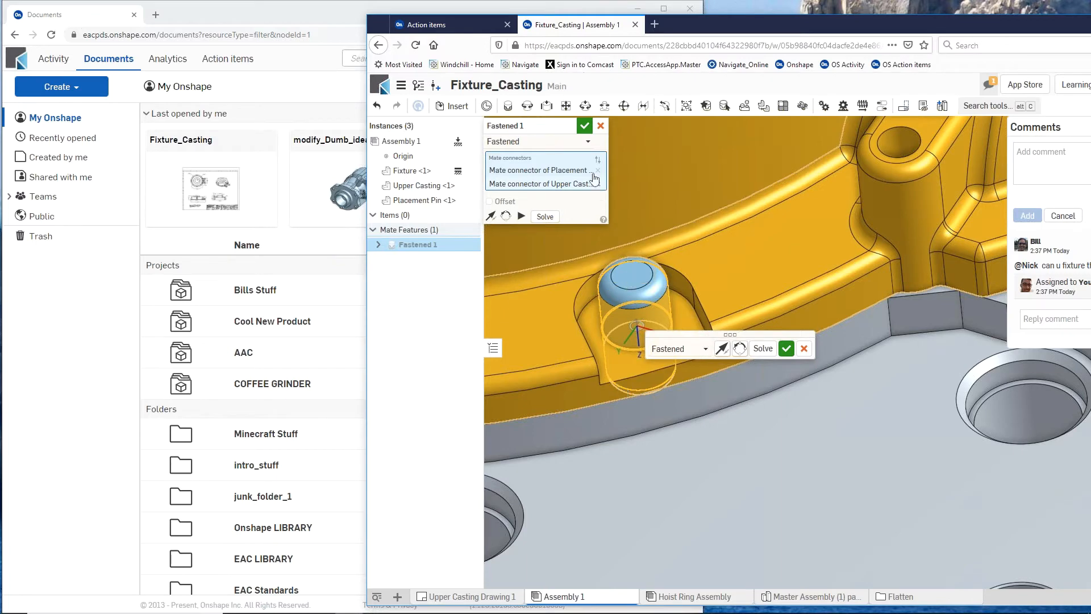
pyautogui.click(585, 124)
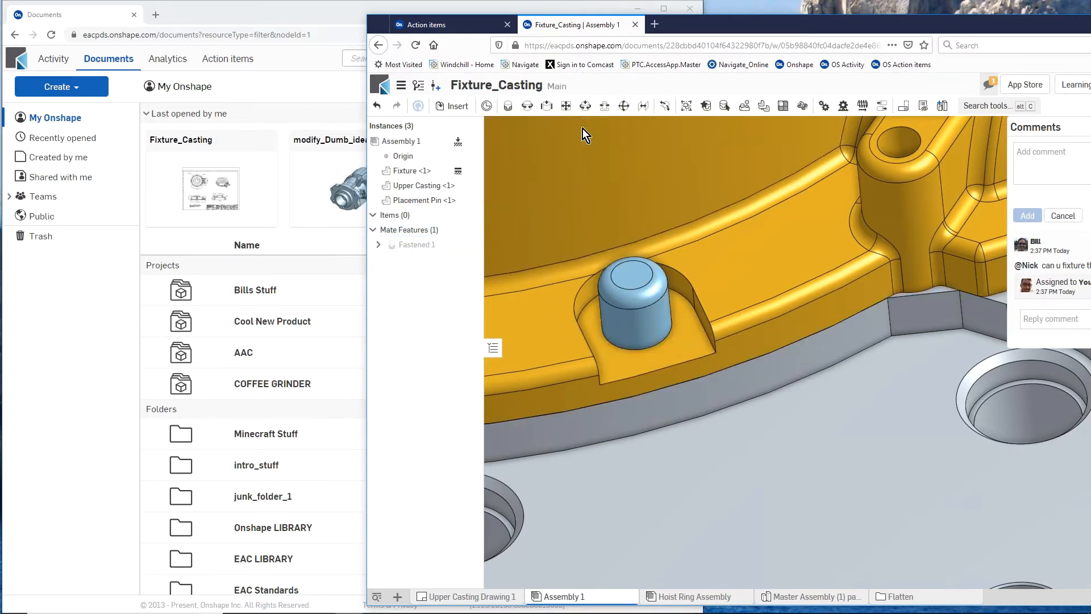
# - Examine the pinned flange hole and the other holes around the casting's flange from several angles
pyautogui.scroll(-2, 738, 391)
pyautogui.scroll(-2, 738, 391)
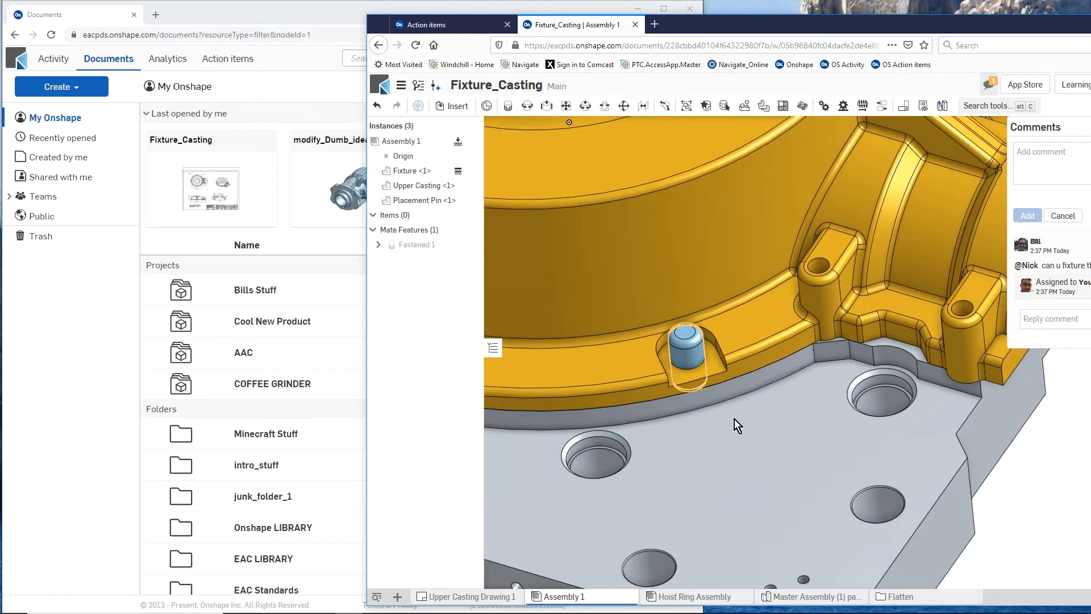
pyautogui.scroll(-5, 789, 459)
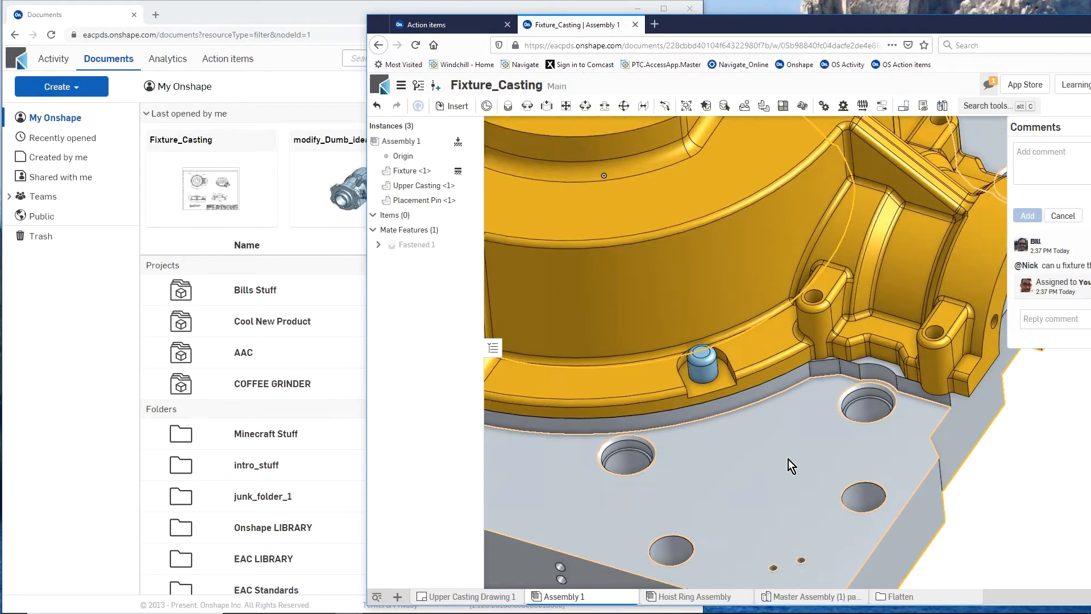
pyautogui.scroll(4, 586, 384)
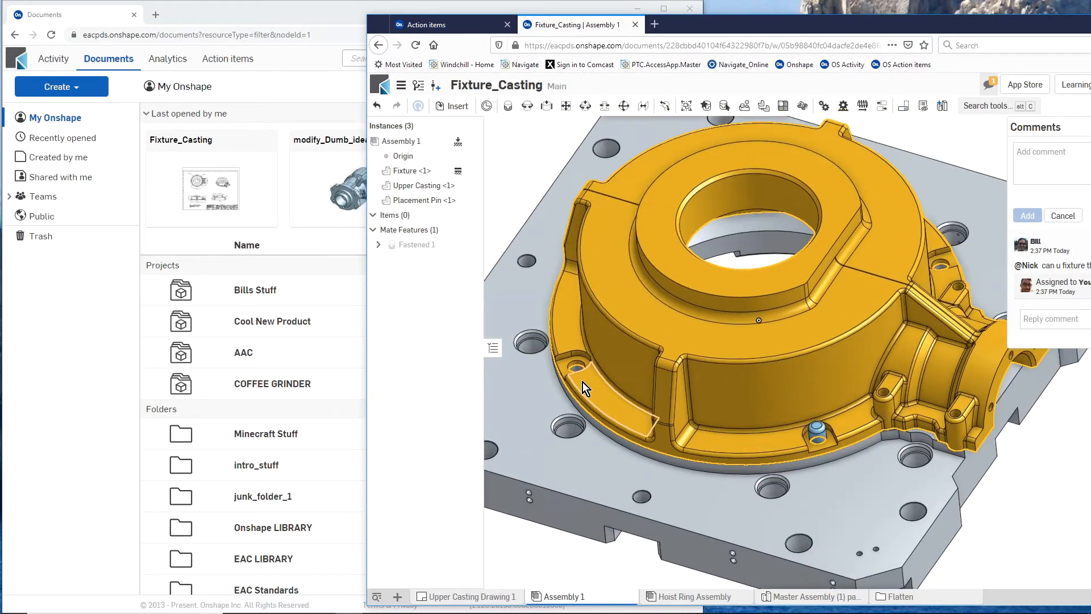
pyautogui.scroll(-5, 622, 471)
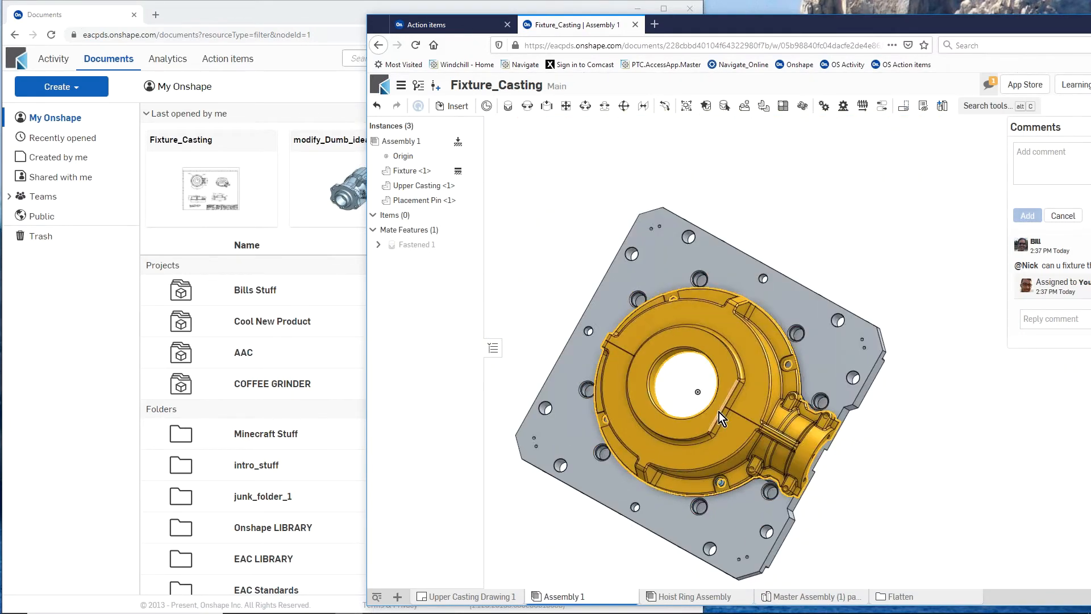
pyautogui.scroll(-3, 711, 407)
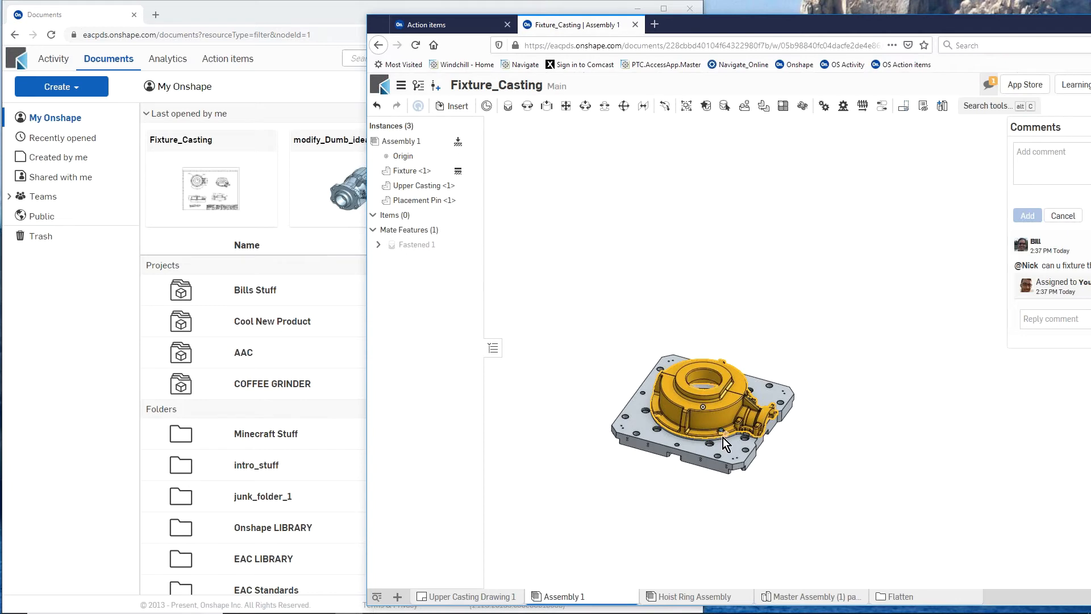
pyautogui.scroll(5, 722, 439)
pyautogui.scroll(1, 713, 453)
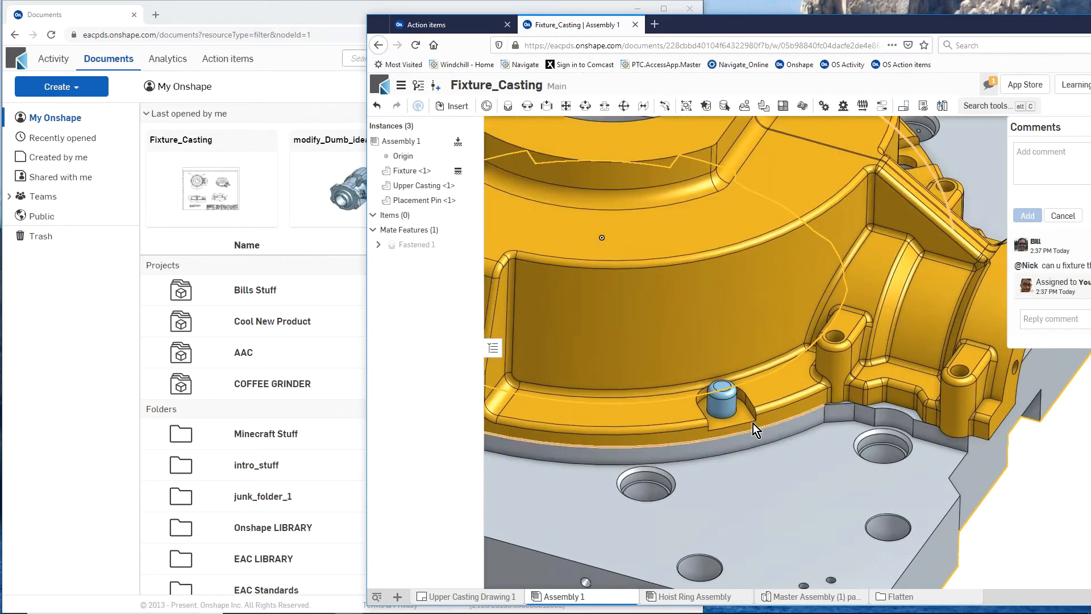
# - Replicate the placement pin into the other flange holes using Match edges on plane with the recessed face around another flange hole
pyautogui.click(725, 410)
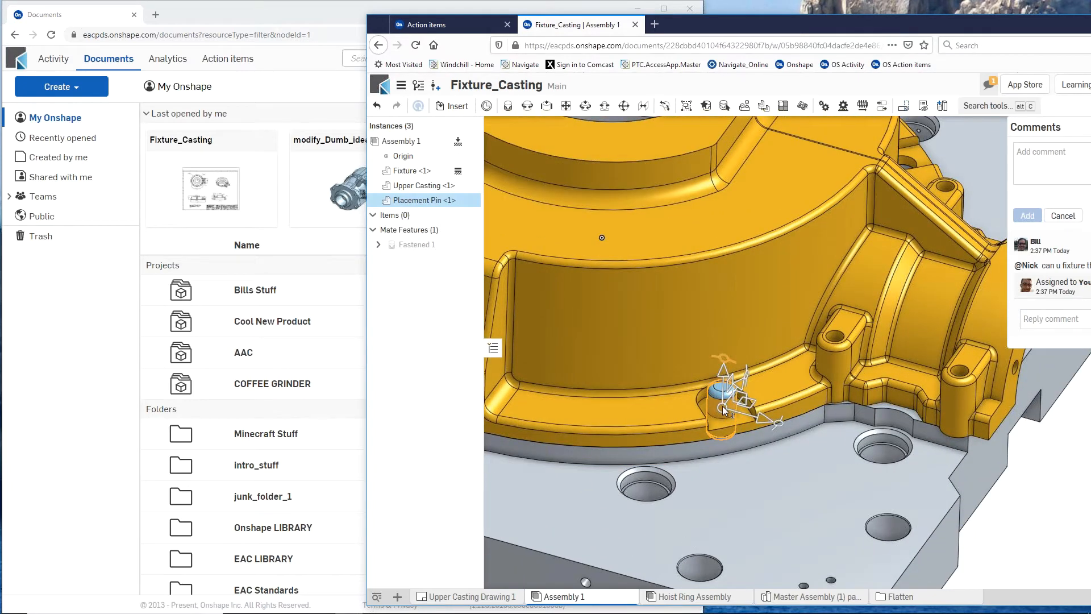
pyautogui.click(745, 106)
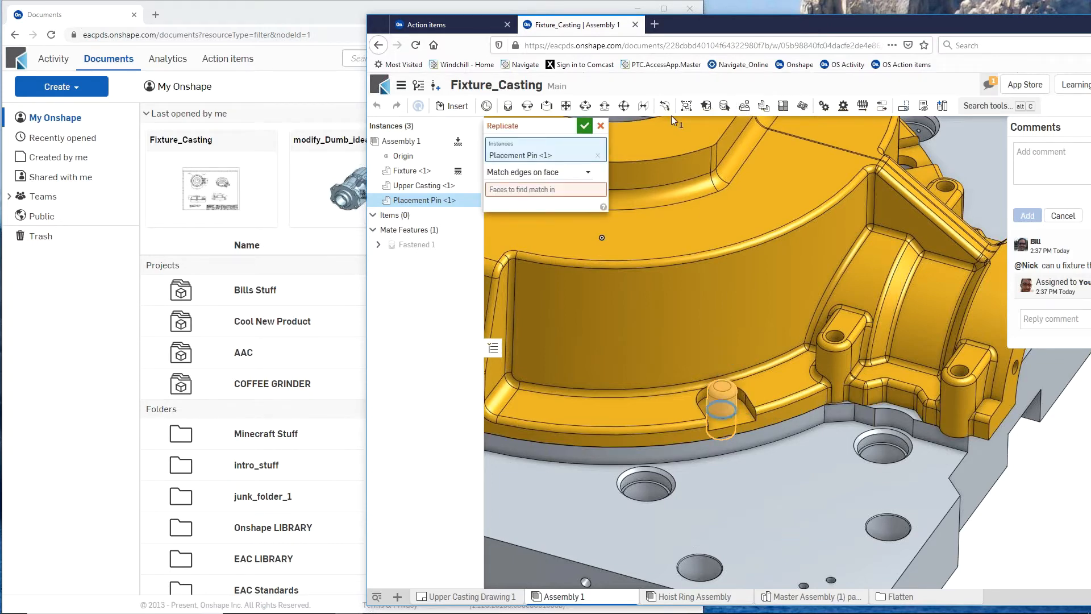
pyautogui.click(586, 172)
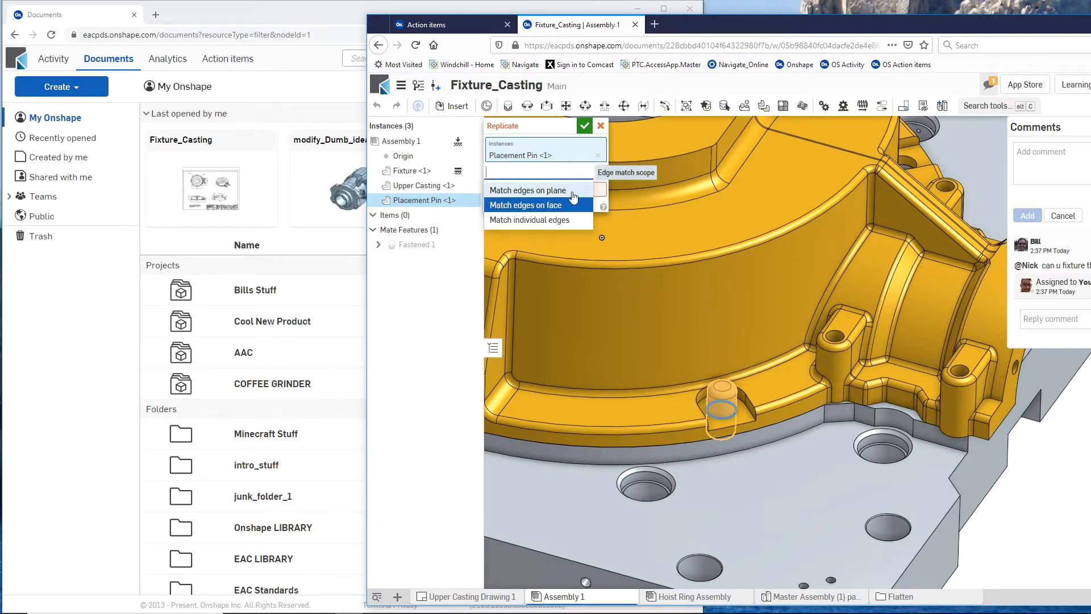
pyautogui.click(573, 192)
pyautogui.press('f')
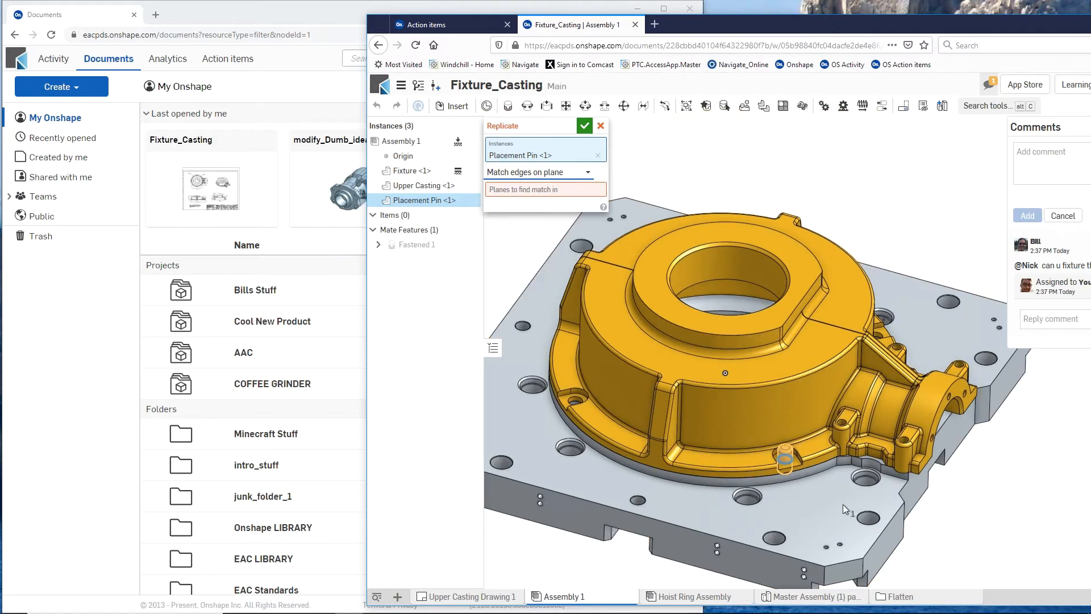
pyautogui.scroll(5, 571, 404)
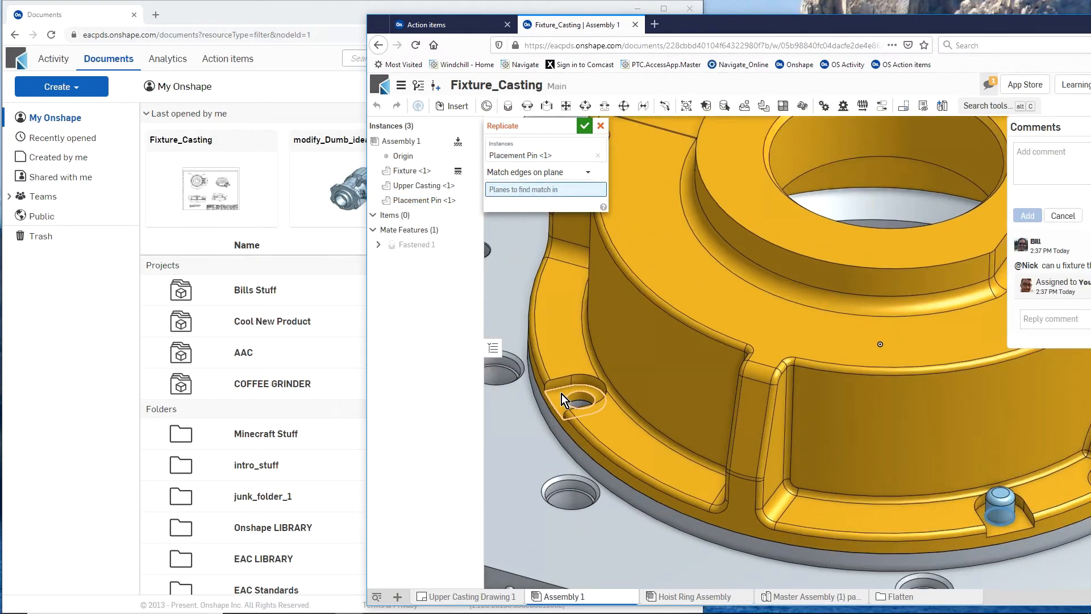
pyautogui.click(561, 394)
pyautogui.scroll(-5, 562, 396)
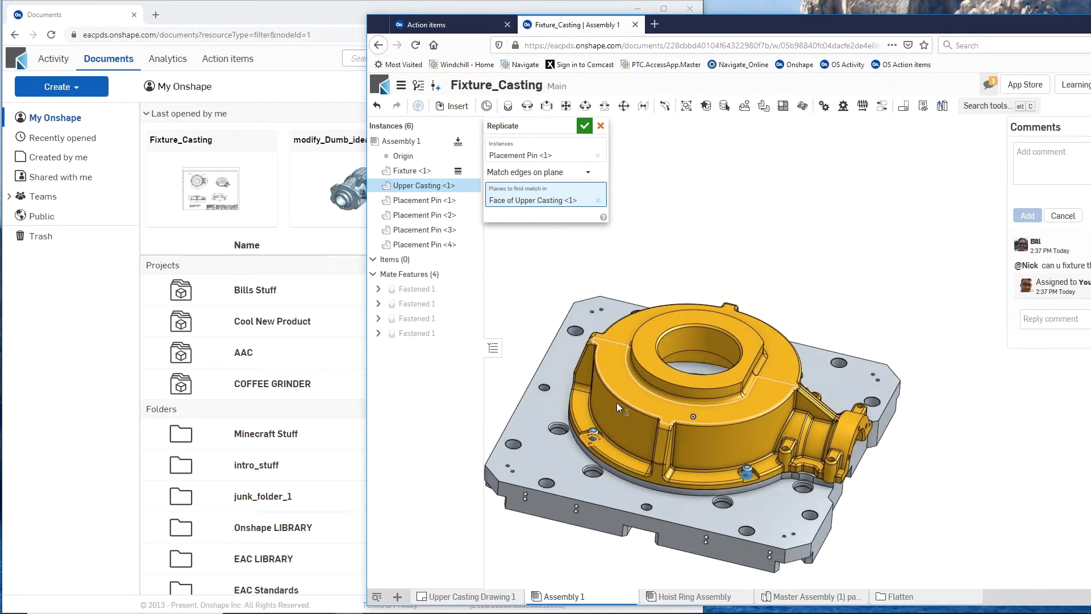
pyautogui.click(585, 128)
# - Insert one Hoist Ring Assembly from the current document's assemblies onto the small holes at the fixture plate's front corner
pyautogui.scroll(-3, 613, 371)
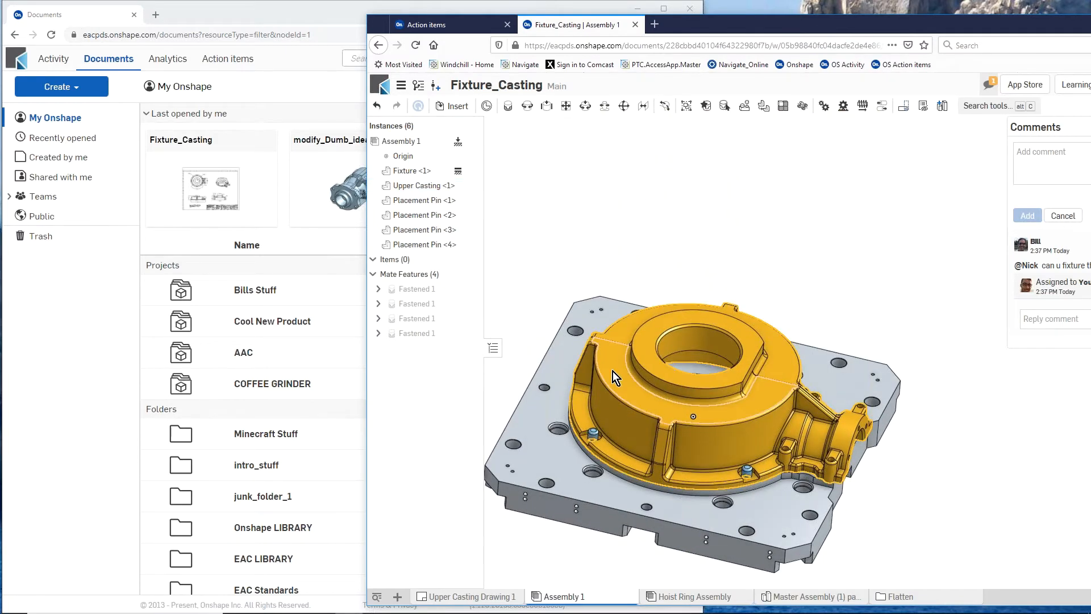
pyautogui.scroll(3, 655, 514)
pyautogui.moveTo(661, 507); pyautogui.dragTo(686, 514, button='right')
pyautogui.scroll(3, 718, 472)
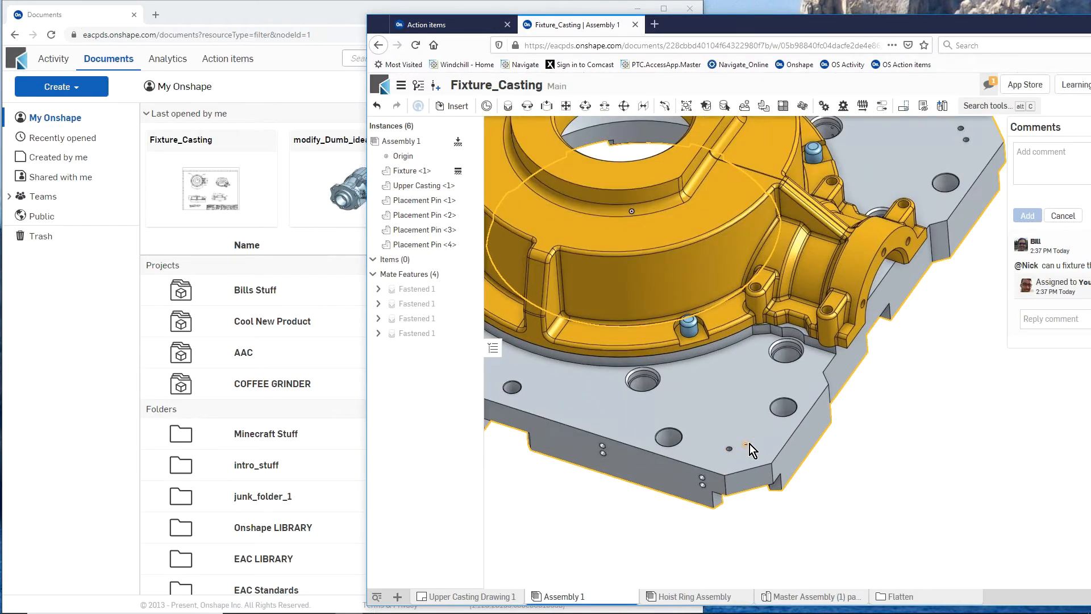
pyautogui.scroll(-3, 732, 513)
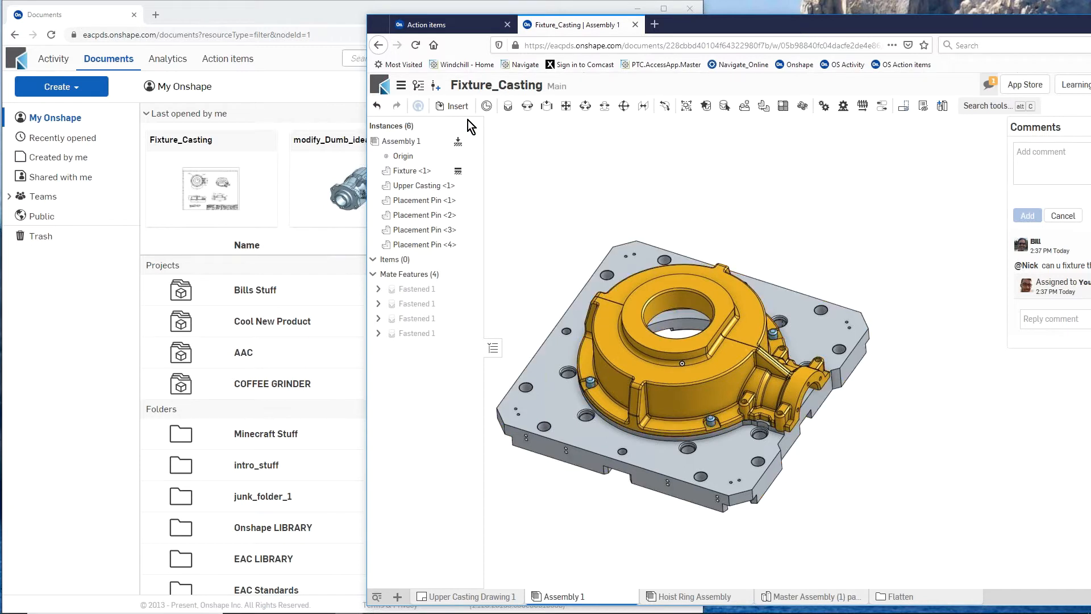
pyautogui.click(455, 107)
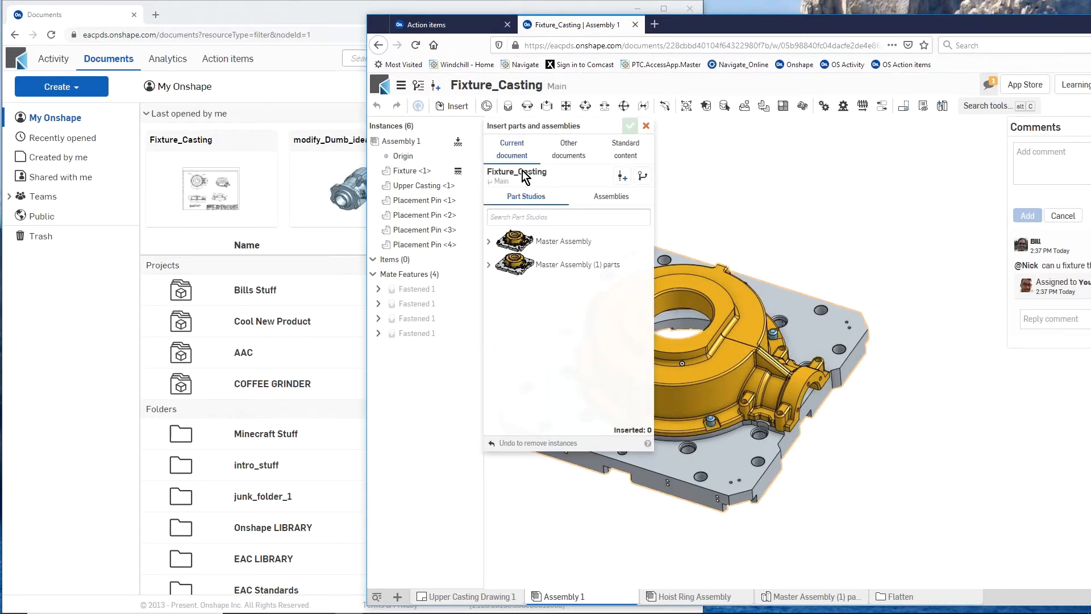
pyautogui.click(602, 200)
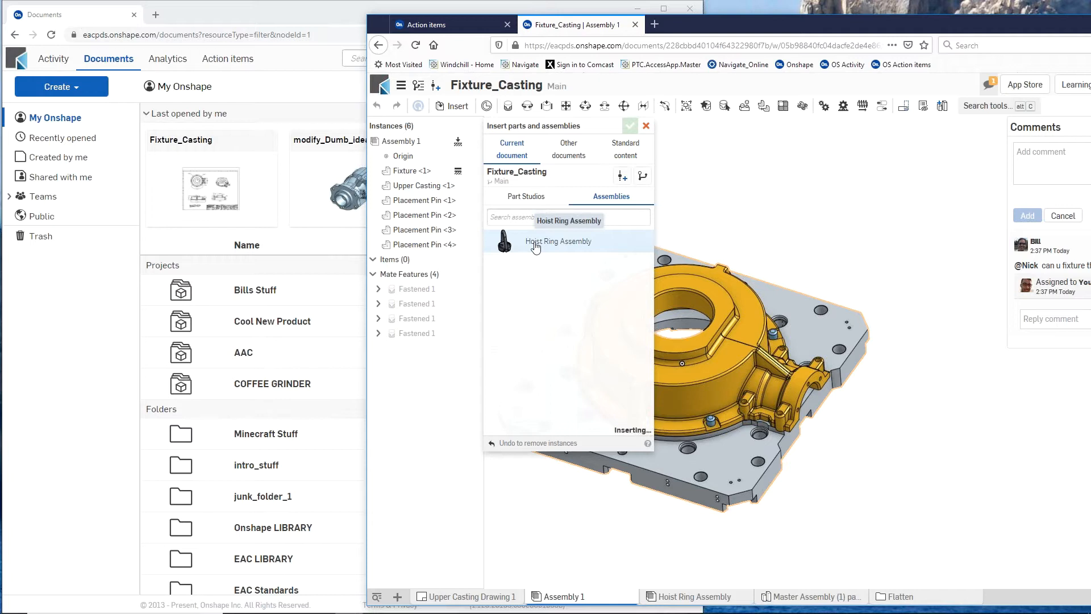
pyautogui.click(535, 246)
pyautogui.click(735, 476)
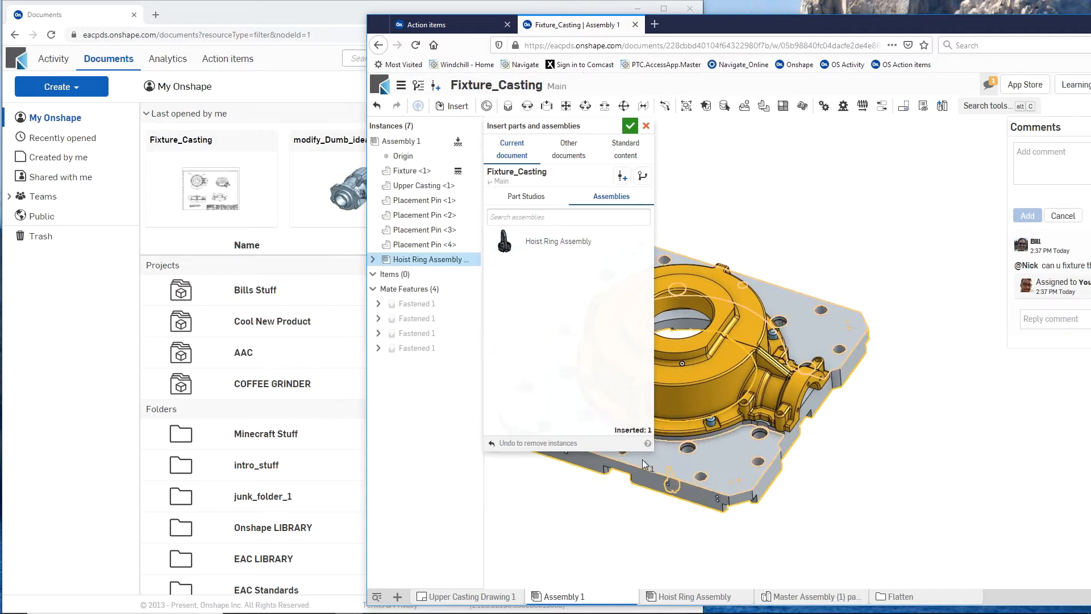
pyautogui.click(629, 124)
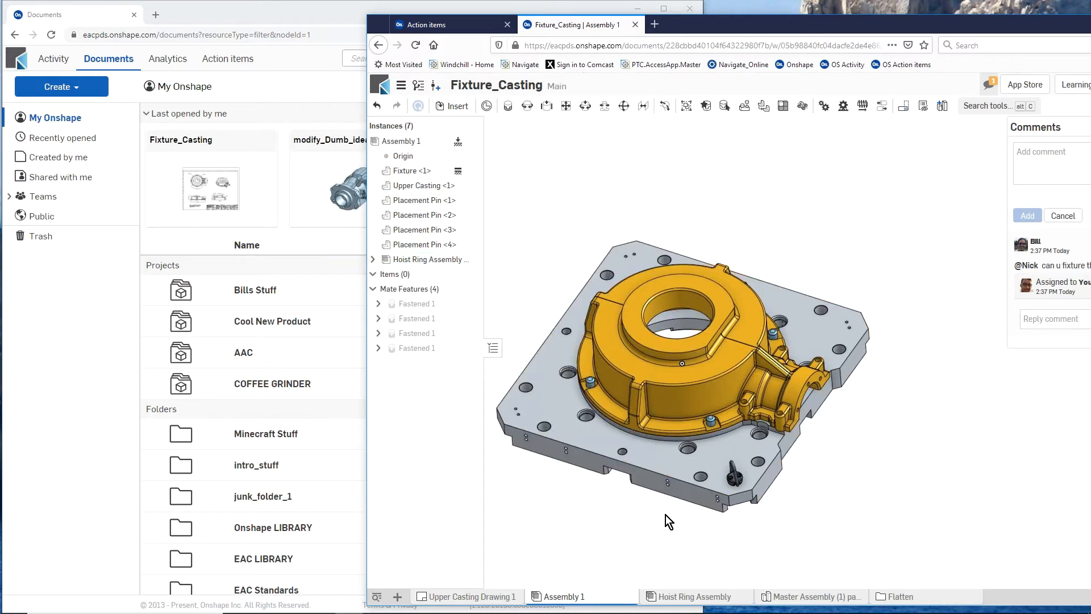
# - Circular-pattern the Hoist Ring Assembly about the casting's central bore with 4 equally spaced instances over 360 degrees
pyautogui.scroll(5, 734, 486)
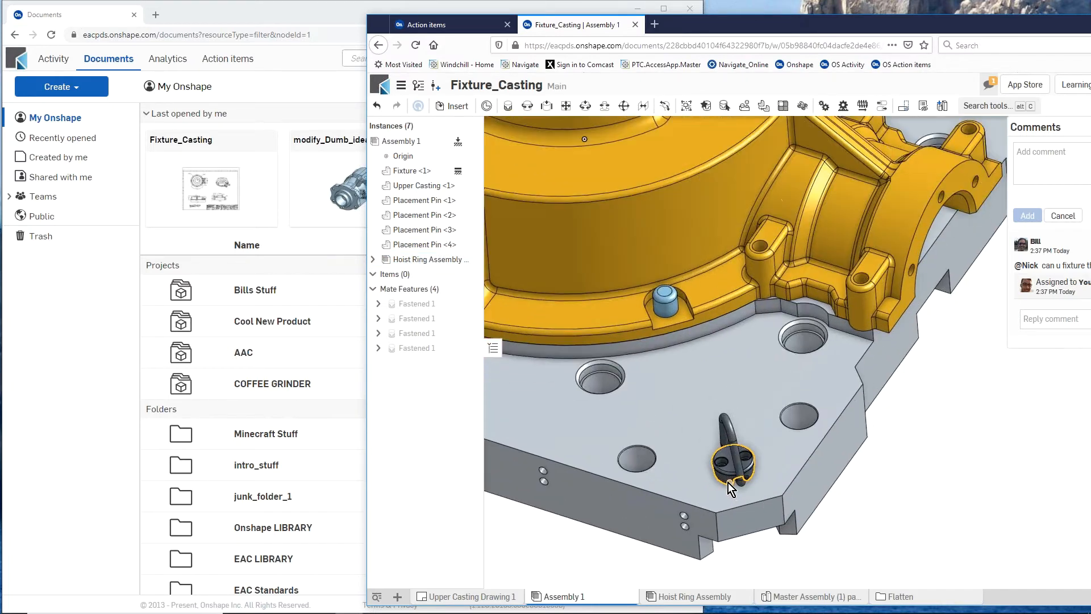
pyautogui.scroll(-4, 766, 506)
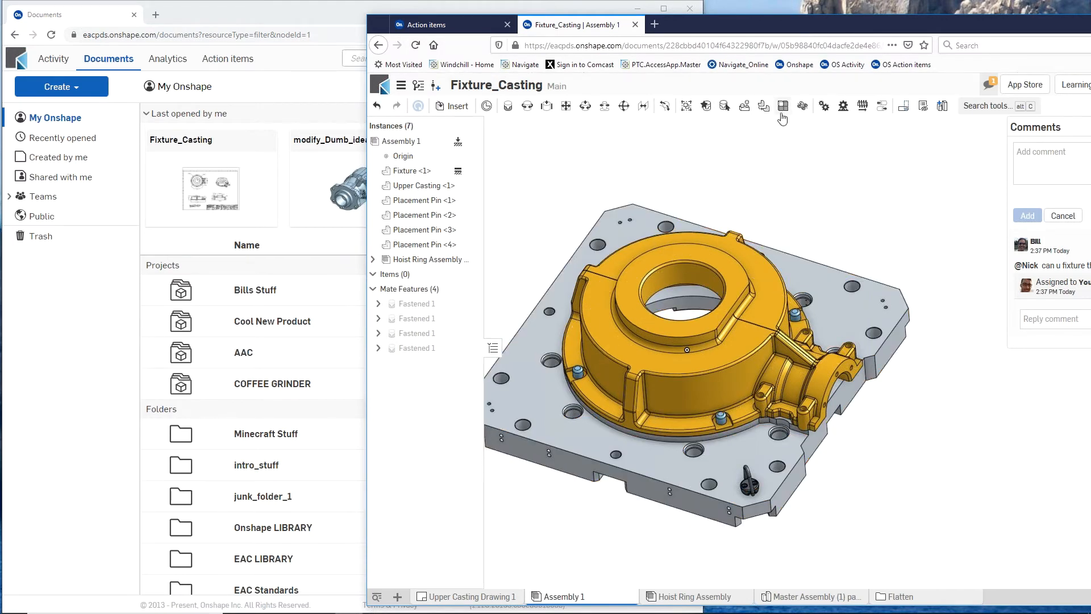
pyautogui.click(802, 108)
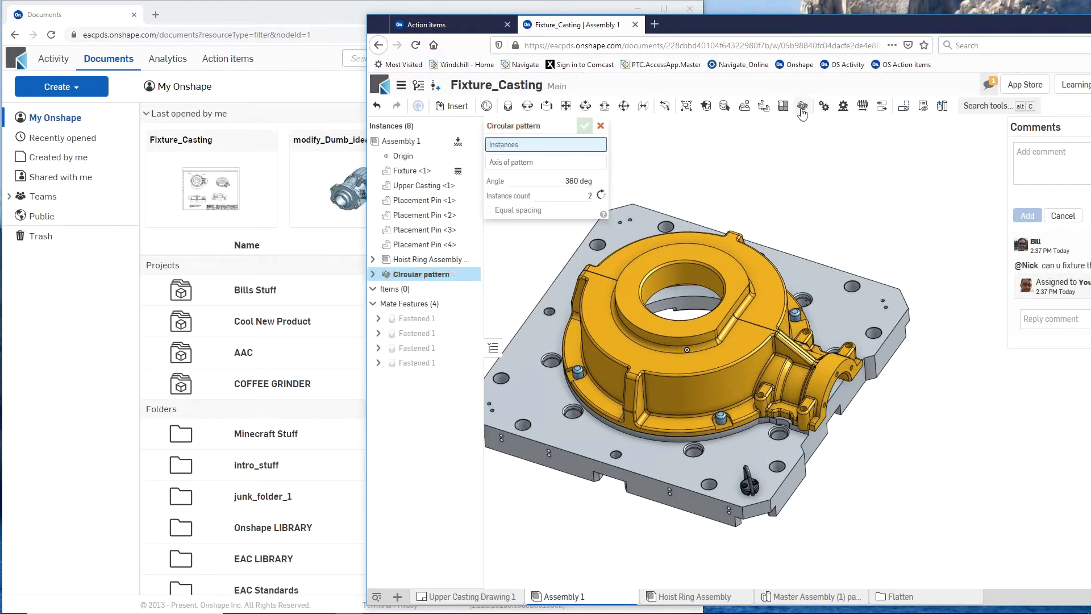
pyautogui.click(601, 125)
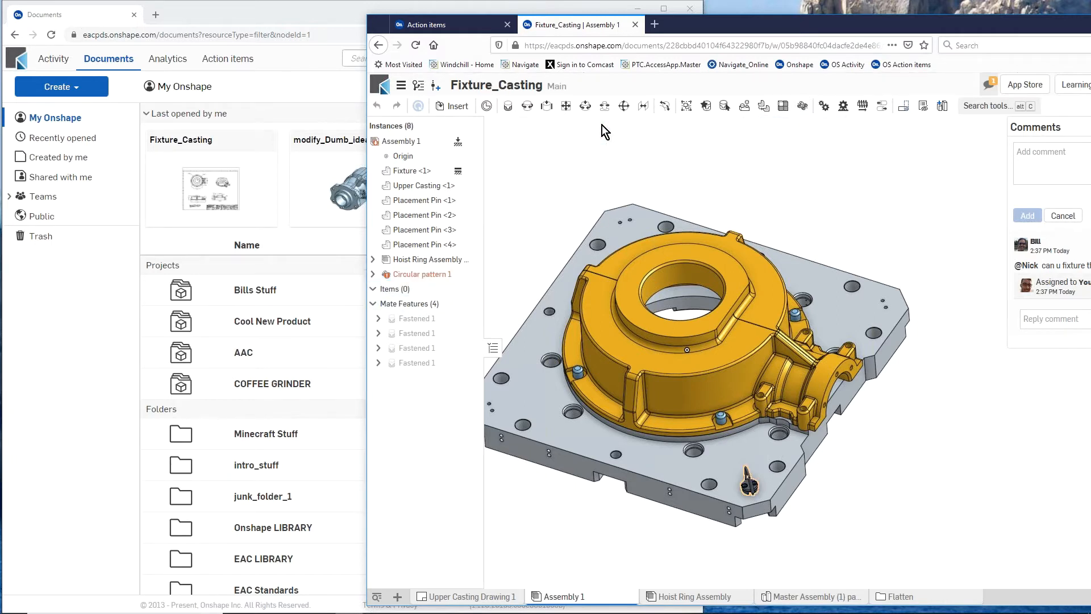
pyautogui.click(425, 261)
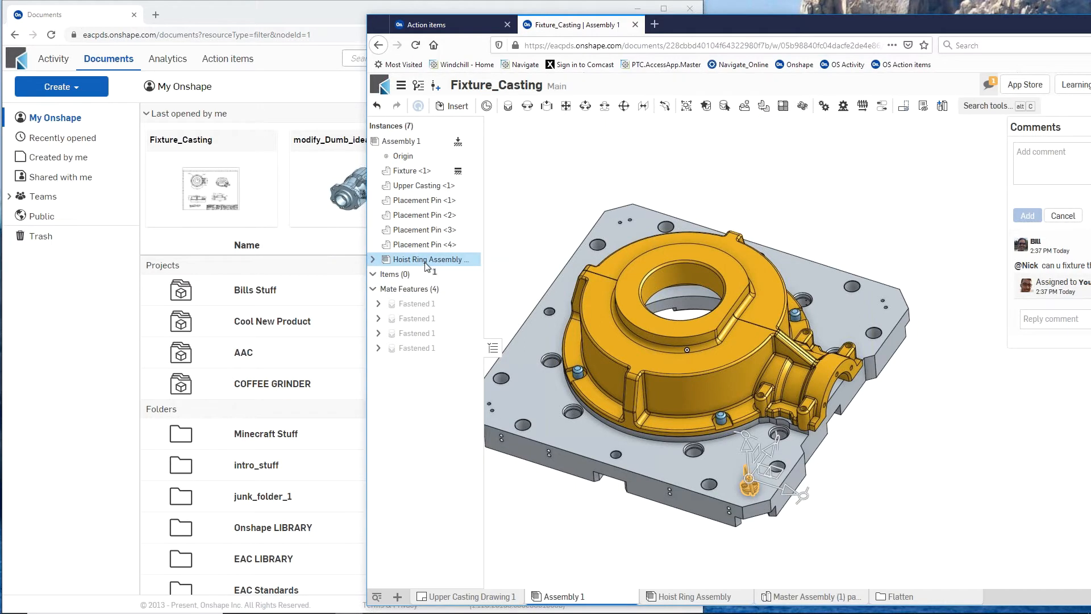
pyautogui.click(803, 109)
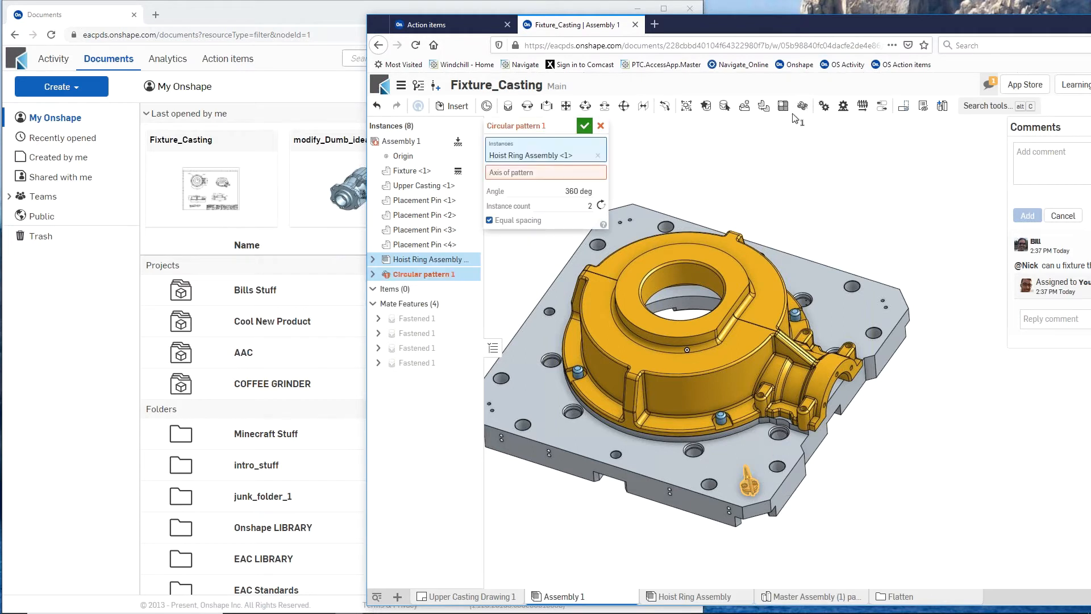
pyautogui.click(674, 271)
pyautogui.click(580, 217)
pyautogui.write('4')
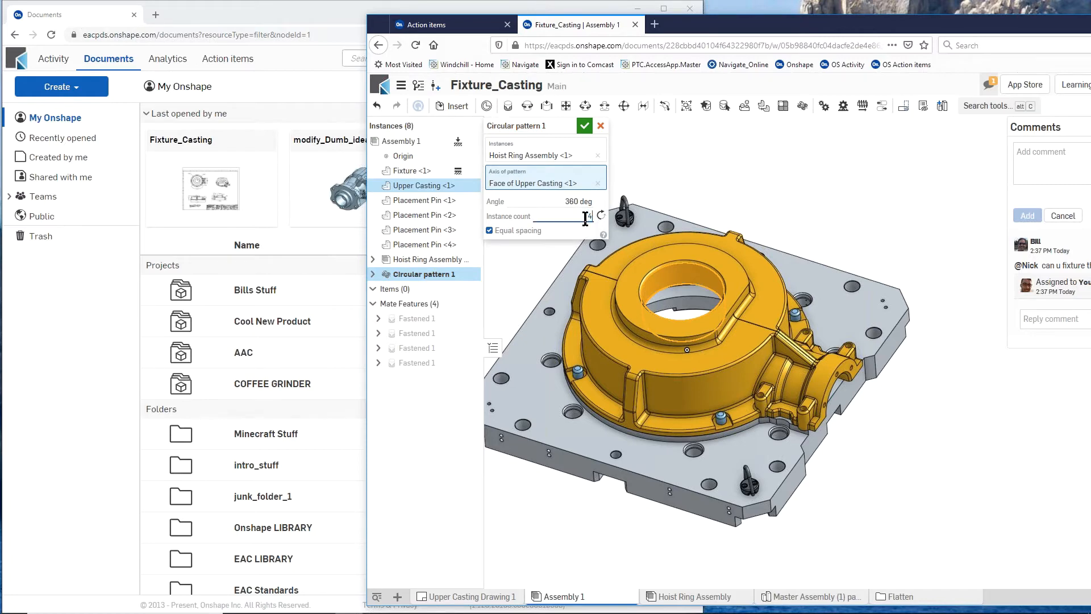
pyautogui.click(585, 125)
pyautogui.scroll(-5, 826, 363)
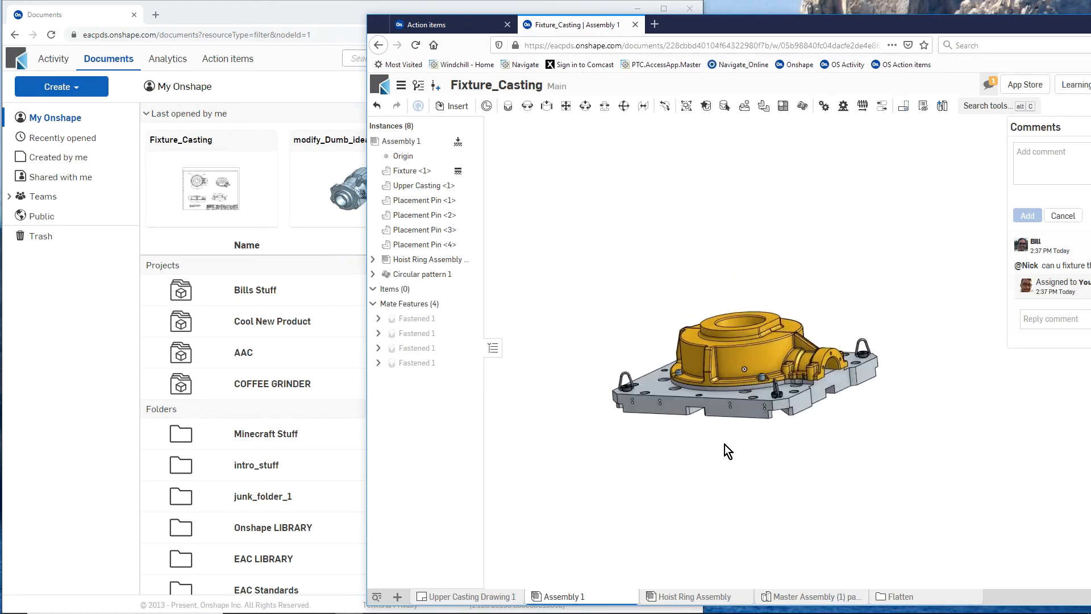
# - Switch to the Documents page window, widen it beside the fixture assembly, and open the Clamp - Idea document
pyautogui.scroll(3, 741, 449)
pyautogui.scroll(2, 740, 446)
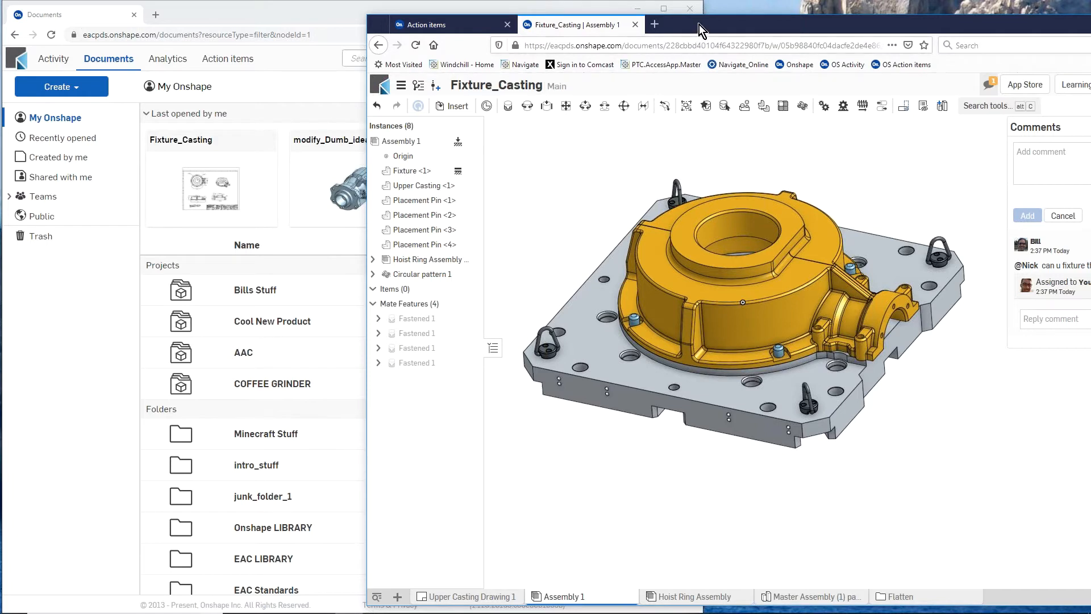
pyautogui.moveTo(701, 26); pyautogui.dragTo(902, 14)
pyautogui.click(402, 13)
pyautogui.moveTo(356, 22)
pyautogui.mouseDown()
pyautogui.moveTo(402, 24)
pyautogui.moveTo(341, 20)
pyautogui.moveTo(373, 29)
pyautogui.mouseUp()
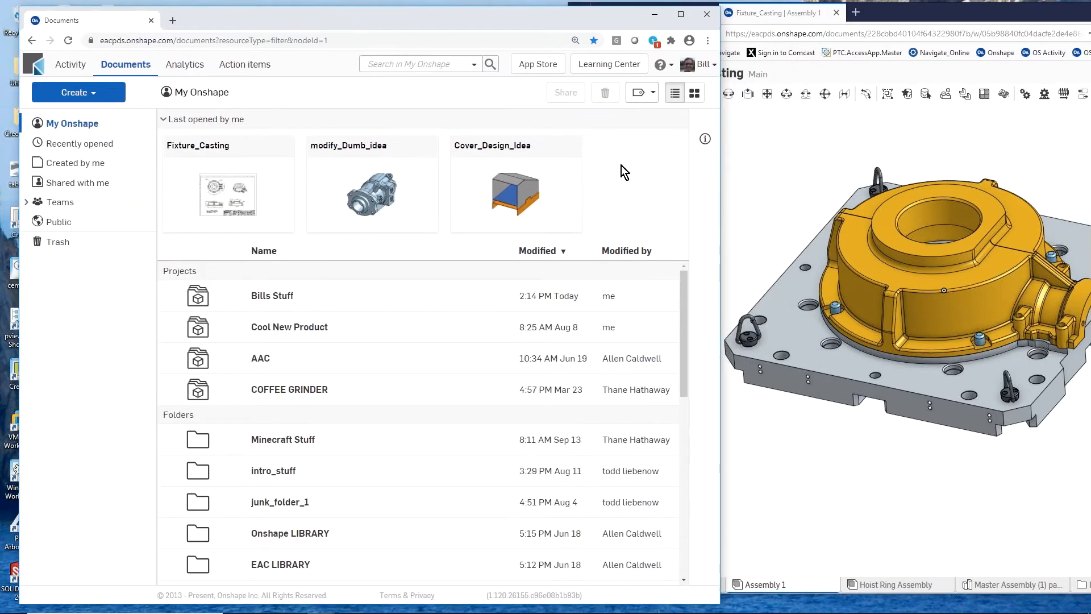
pyautogui.moveTo(720, 210); pyautogui.dragTo(859, 234)
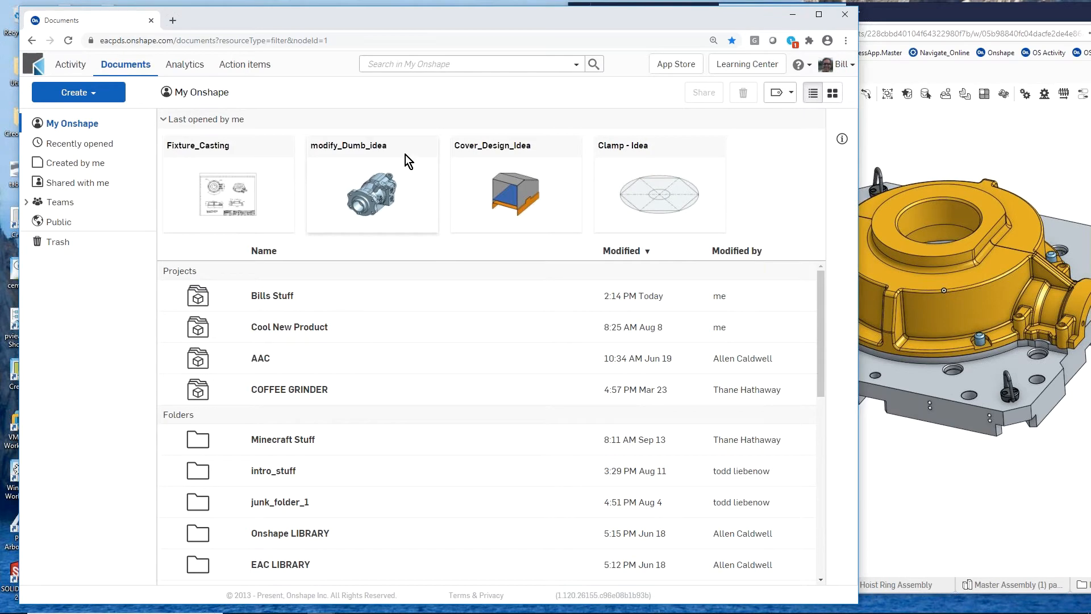
pyautogui.click(612, 145)
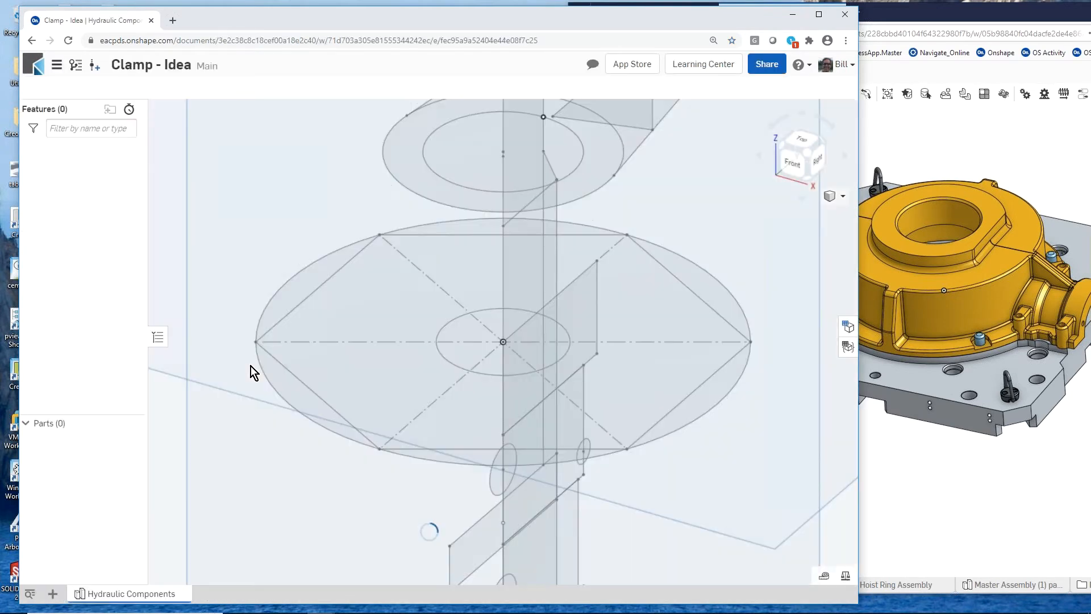
# - Extrude all regions of Top_Sketch, including the central circle, 3 mm as a new solid disc
pyautogui.scroll(-3, 329, 442)
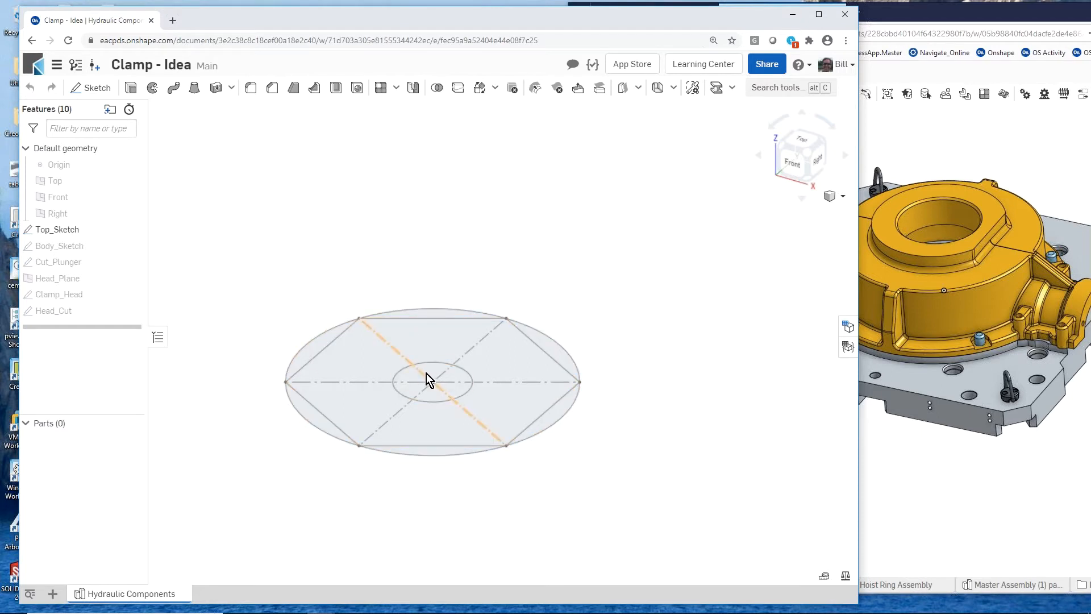
pyautogui.click(67, 229)
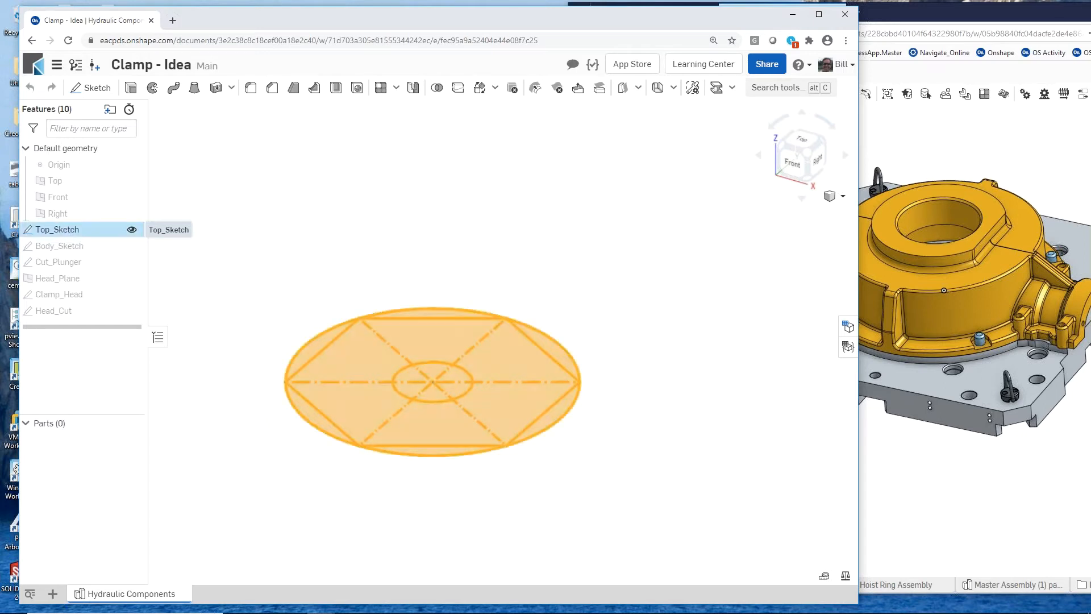
pyautogui.click(130, 89)
pyautogui.moveTo(304, 374); pyautogui.dragTo(300, 474, button='right')
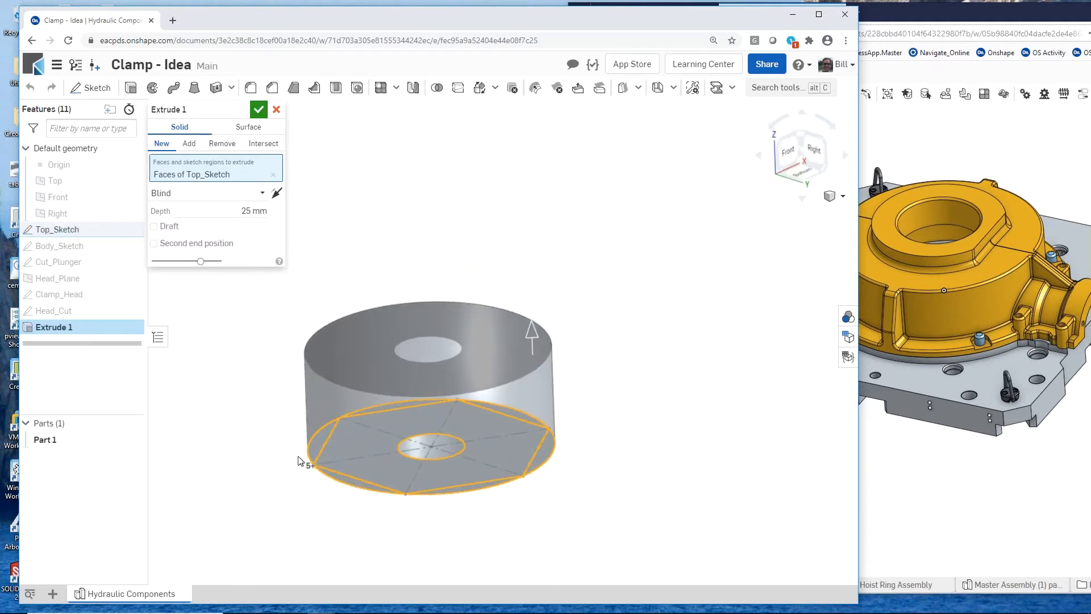
pyautogui.click(415, 444)
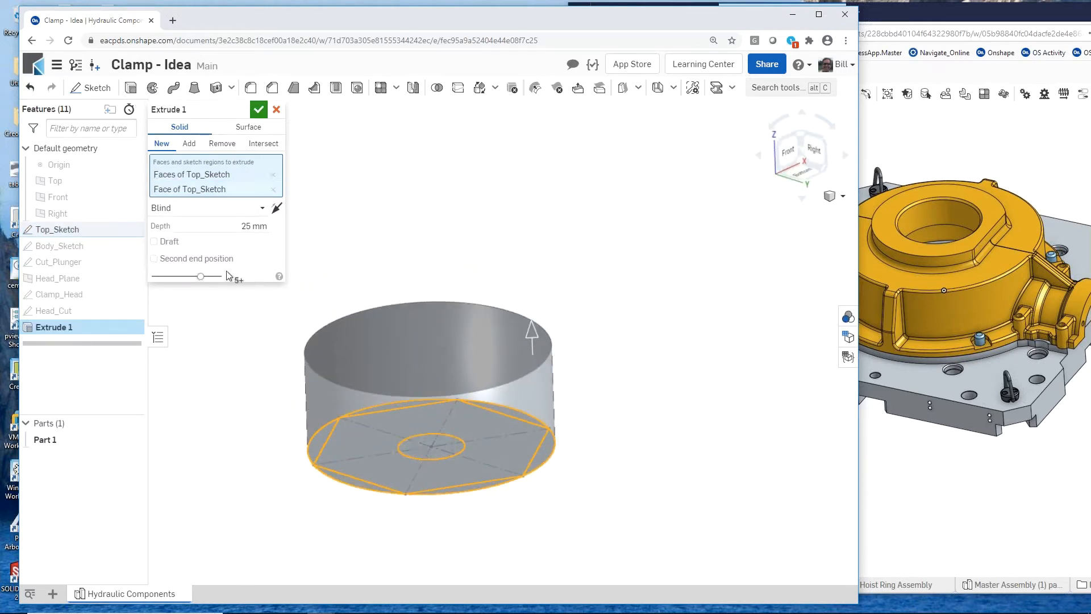
pyautogui.click(240, 231)
pyautogui.write('3')
pyautogui.press('Return')
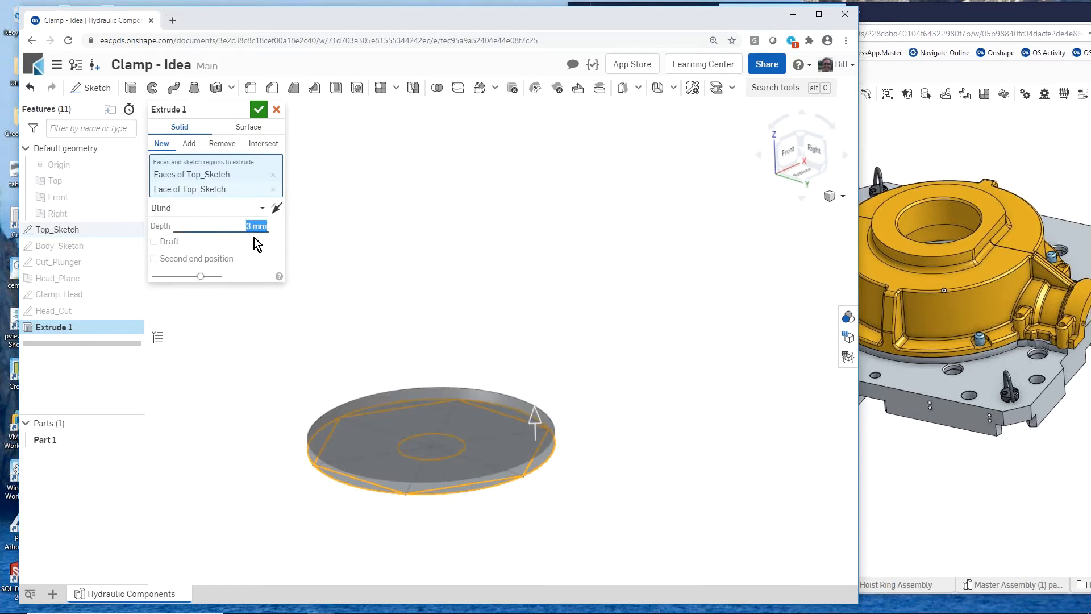
pyautogui.click(263, 116)
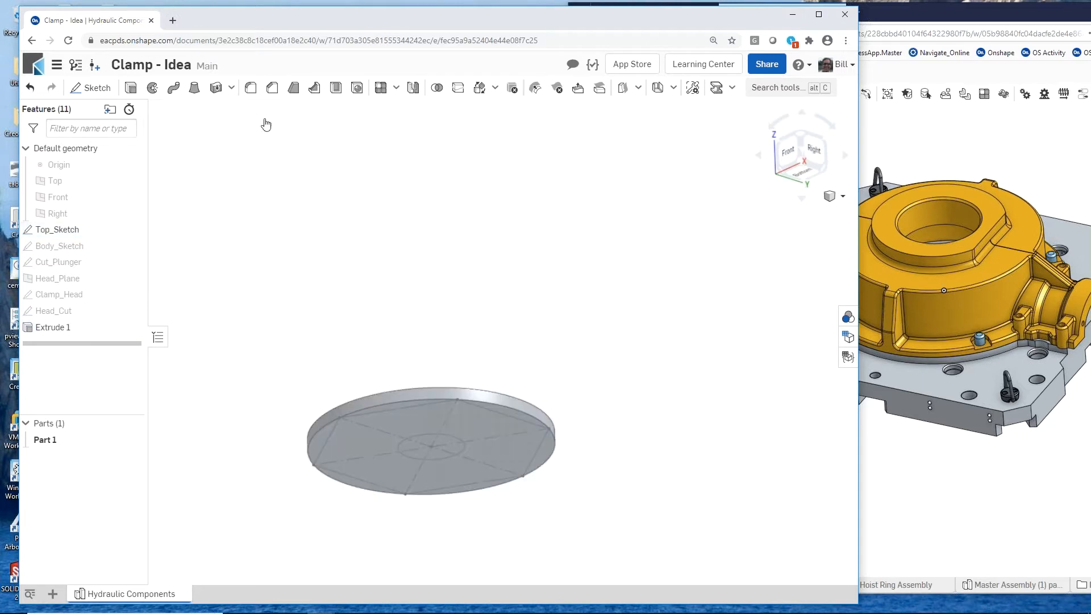
# - Extrude the hexagon and central circle regions of Top_Sketch 25 mm, adding them to the disc
pyautogui.hotkey('shift', 'e')
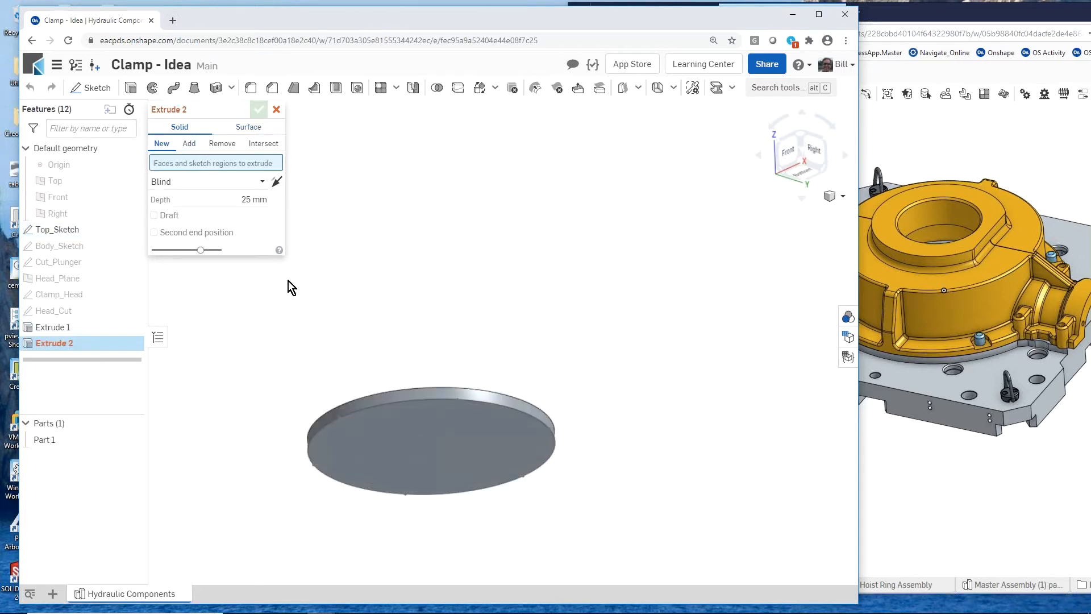
pyautogui.click(394, 430)
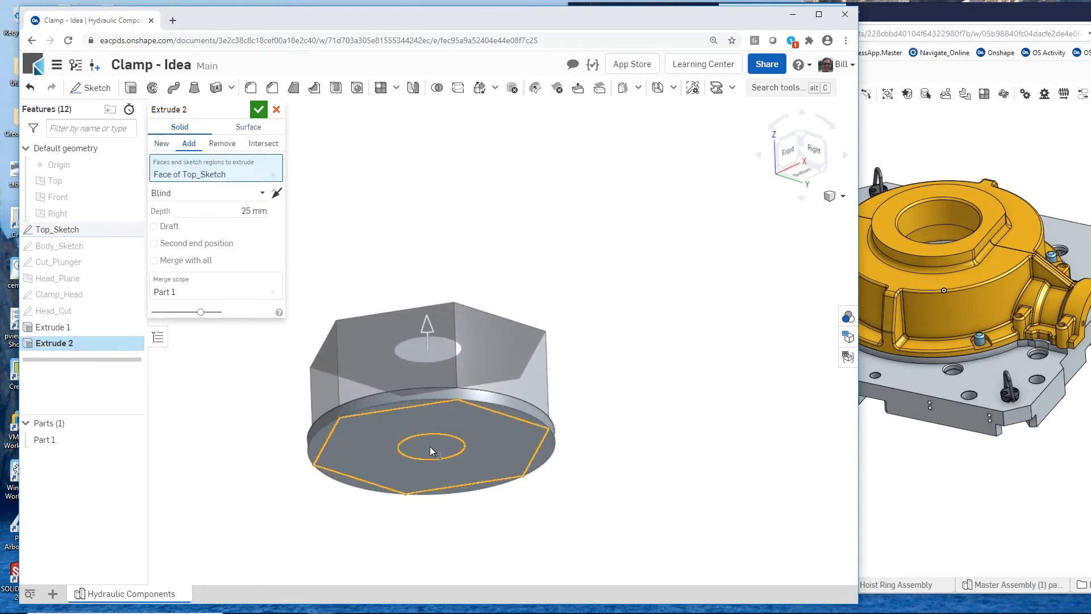
pyautogui.click(430, 445)
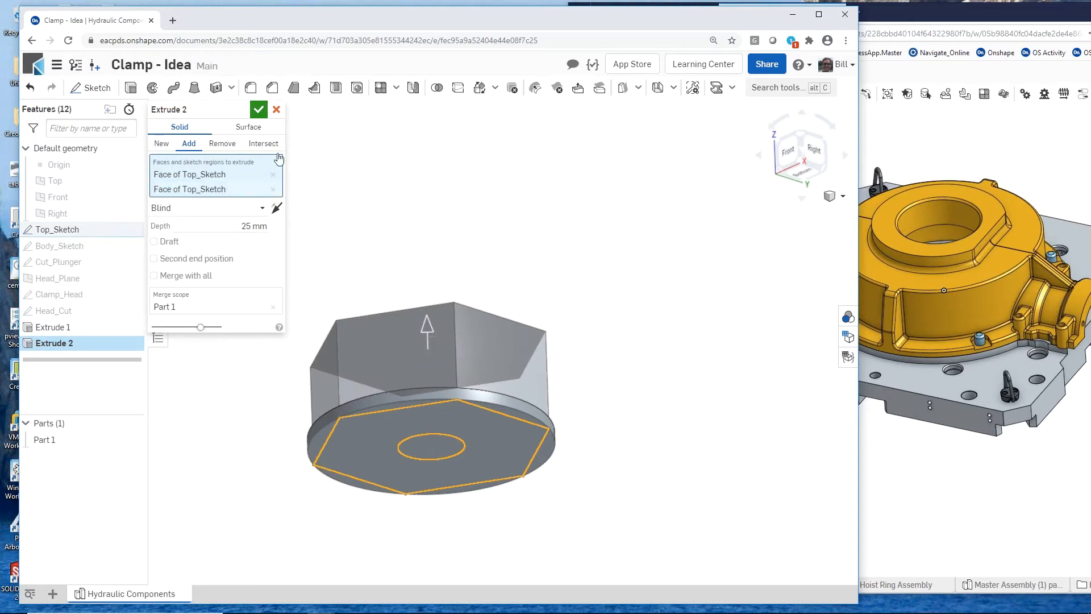
pyautogui.click(261, 109)
# - Show Body_Sketch and revolve its triangular region fully about the vertical centerline, removing material from the hex head's upper corners
pyautogui.moveTo(350, 238); pyautogui.dragTo(373, 292, button='right')
pyautogui.scroll(3, 292, 296)
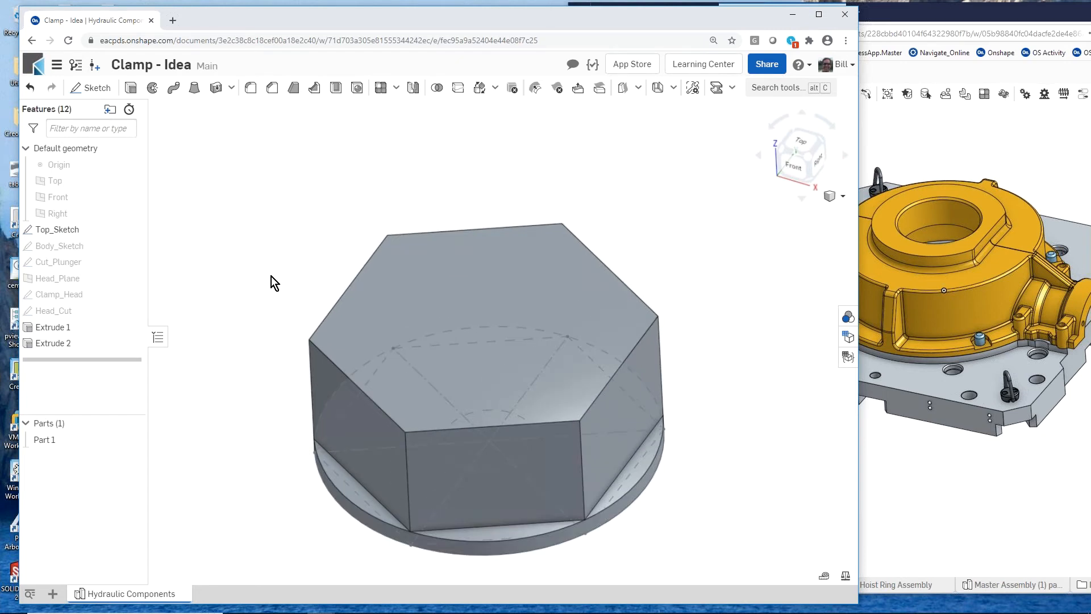
pyautogui.click(132, 246)
pyautogui.moveTo(265, 265); pyautogui.dragTo(360, 224, button='right')
pyautogui.scroll(3, 265, 323)
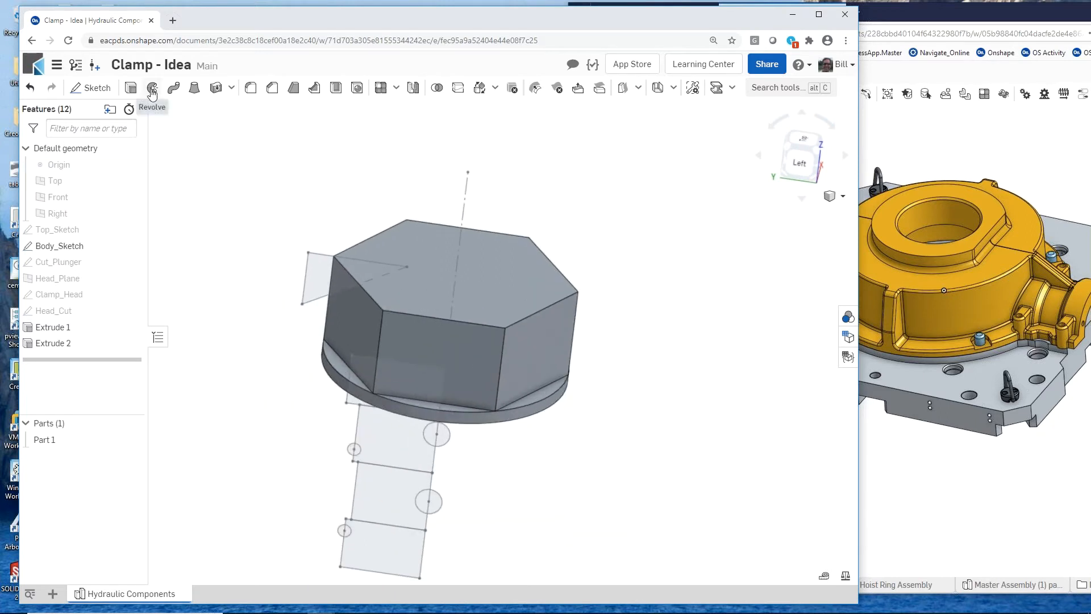
pyautogui.click(320, 272)
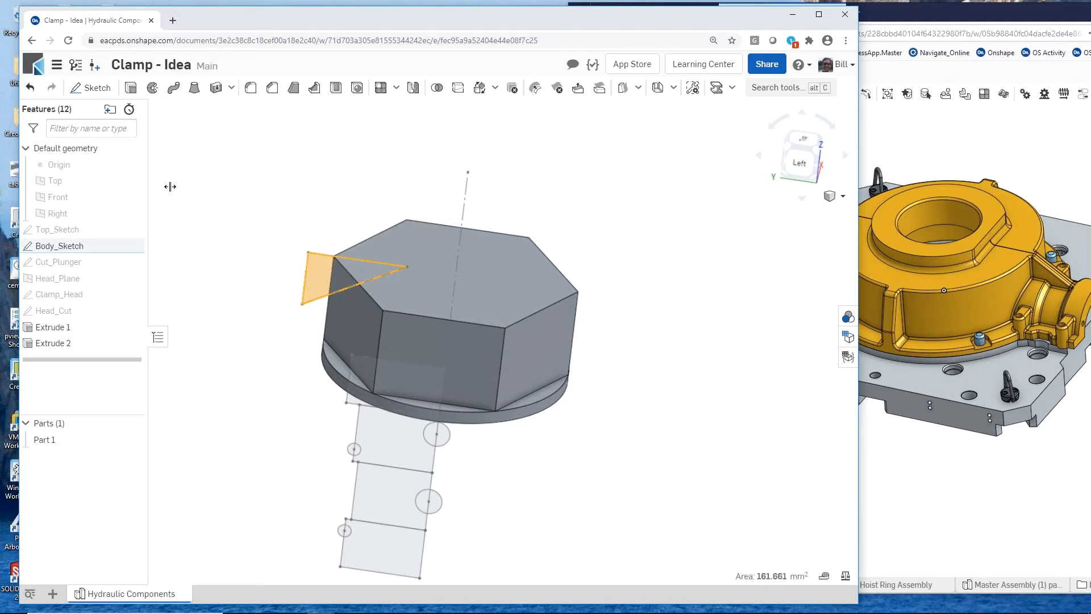
pyautogui.click(153, 88)
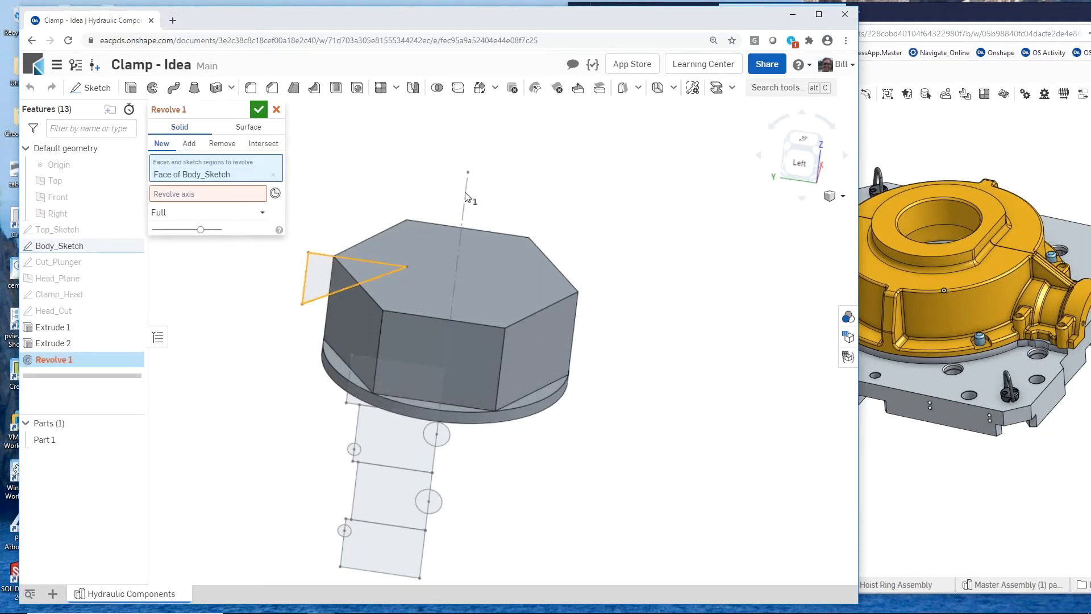
pyautogui.click(240, 192)
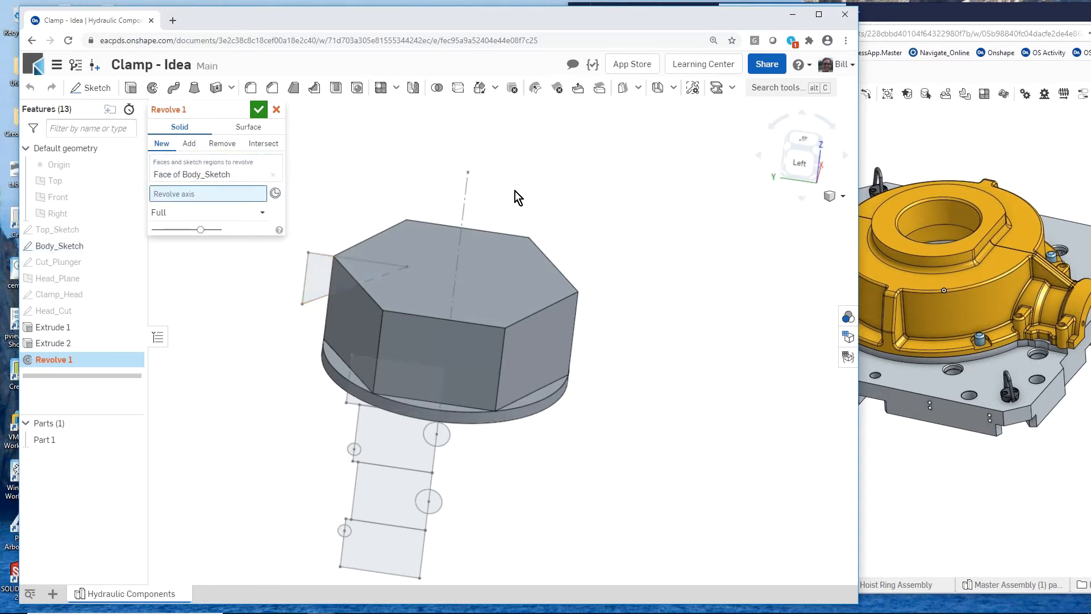
pyautogui.click(467, 189)
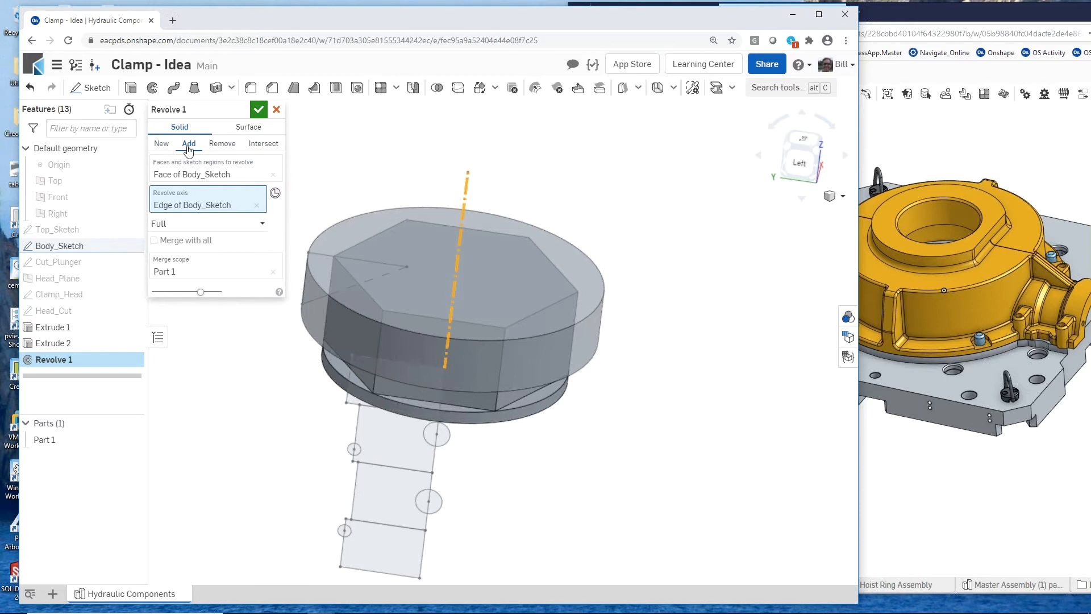
pyautogui.click(222, 144)
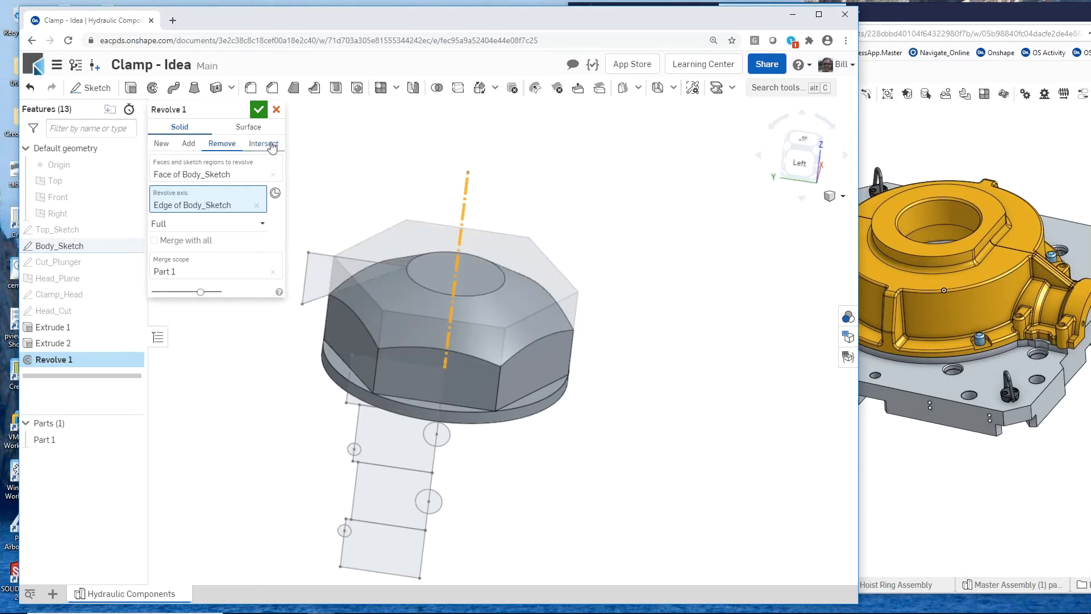
pyautogui.click(259, 110)
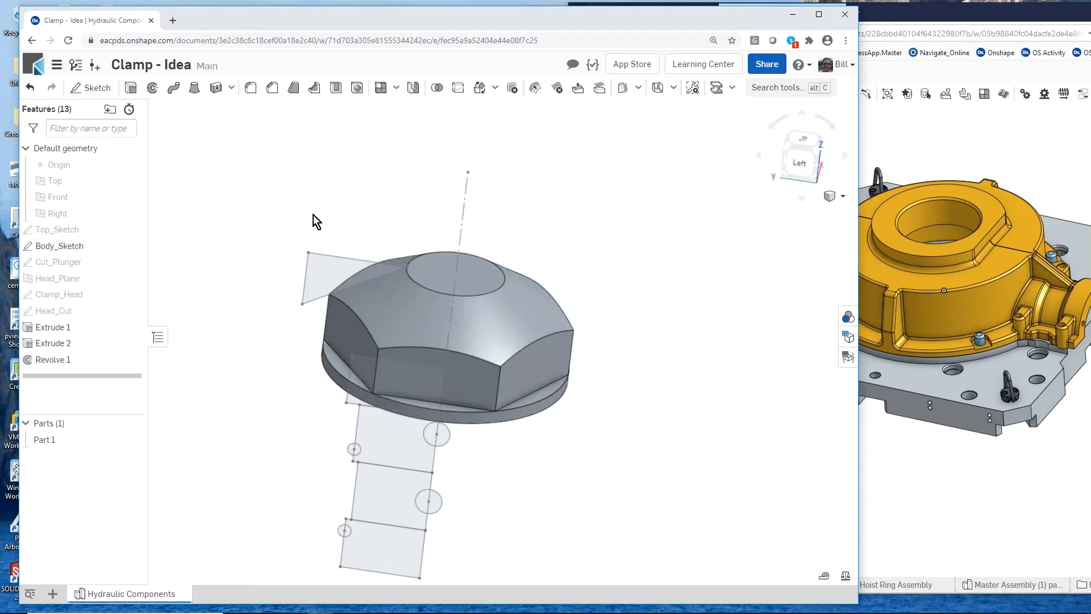
# - Revolve the four stacked shank regions of Body_Sketch fully about the vertical centerline, adding them to the hex head
pyautogui.moveTo(310, 213); pyautogui.dragTo(306, 192, button='right')
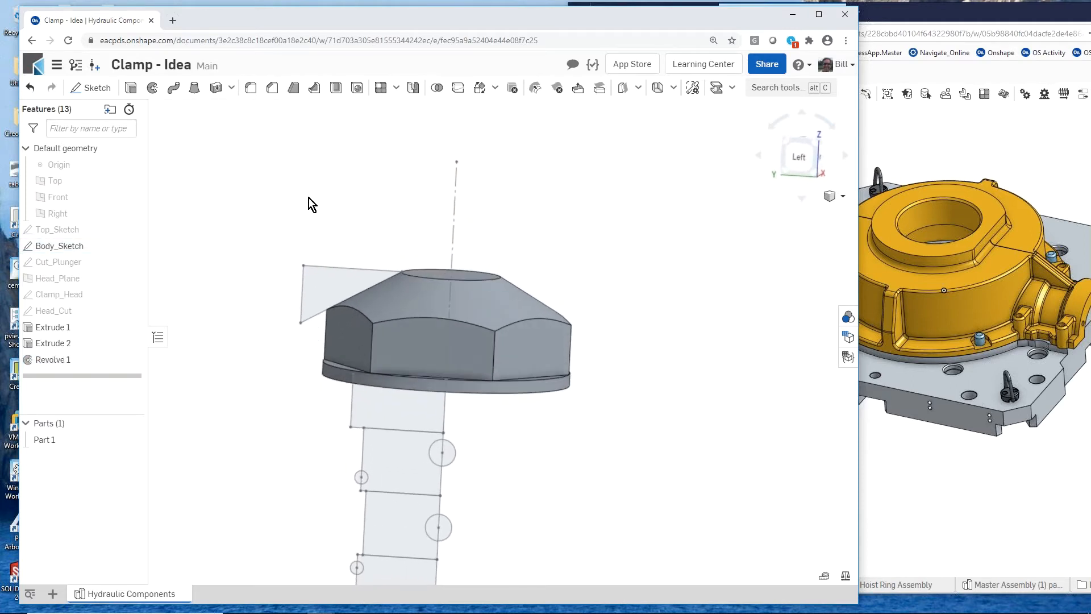
pyautogui.scroll(-1, 308, 198)
pyautogui.click(370, 363)
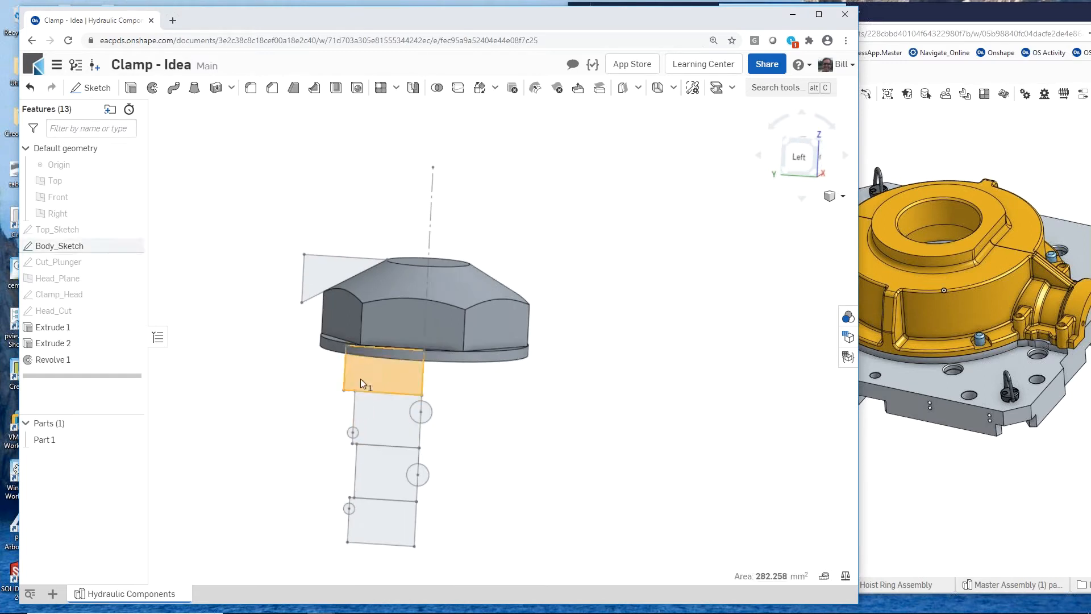
pyautogui.click(369, 421)
pyautogui.click(380, 469)
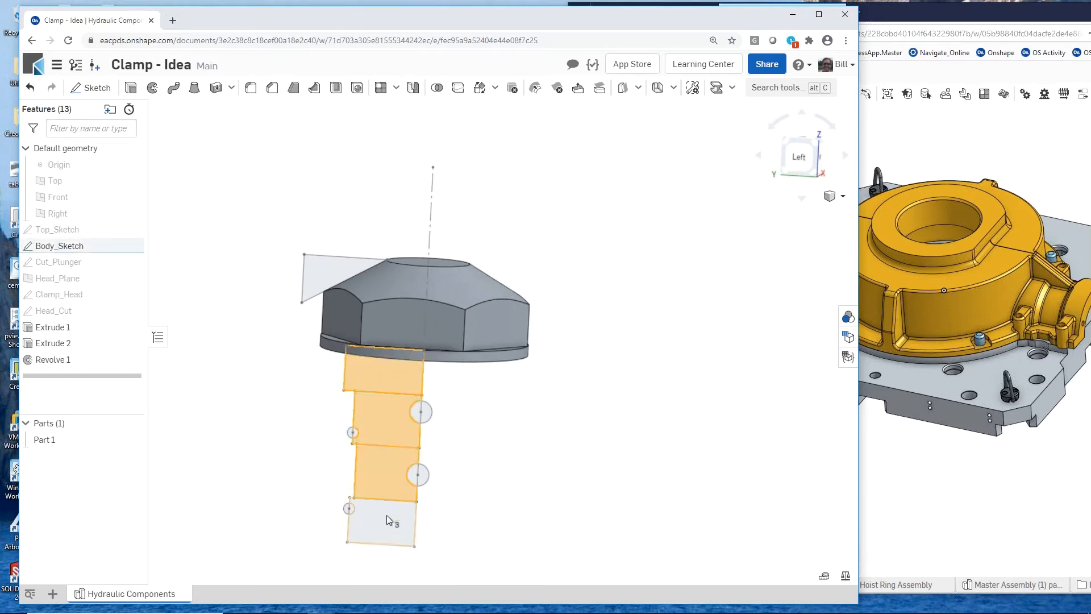
pyautogui.click(386, 518)
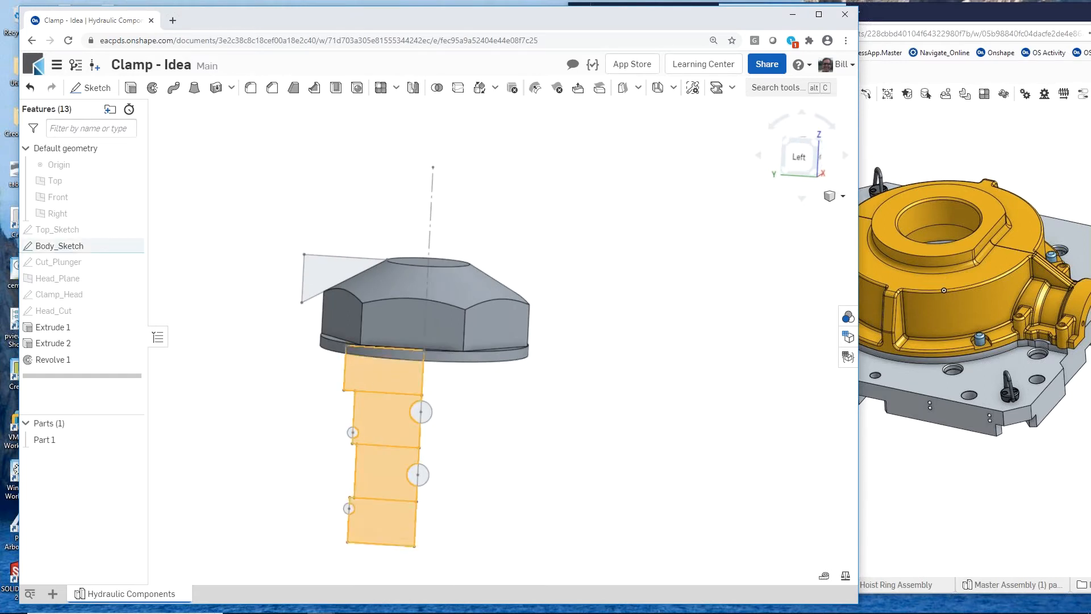
pyautogui.click(152, 88)
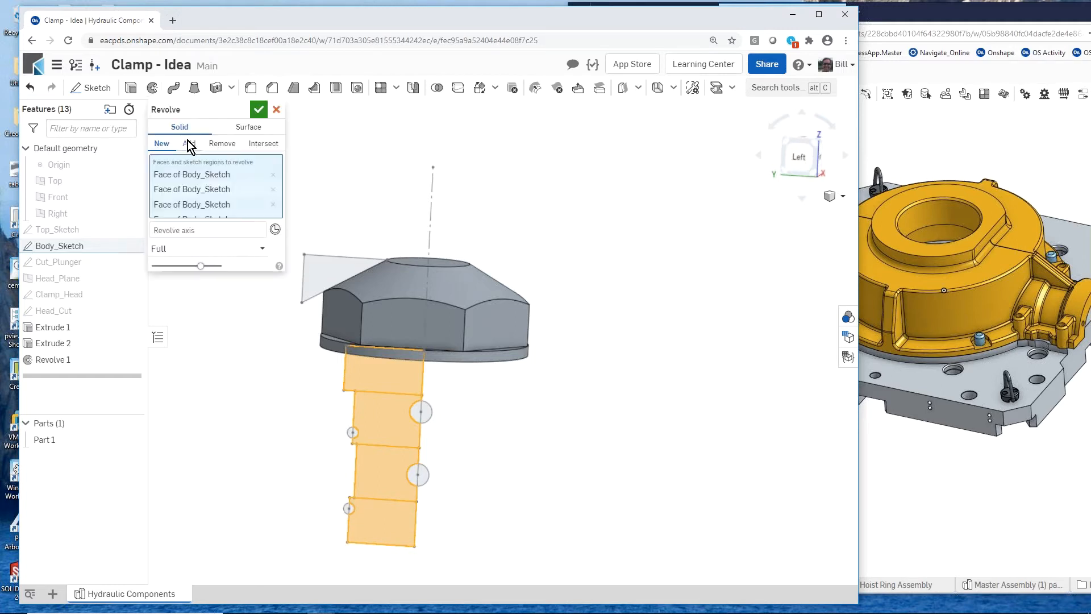
pyautogui.click(175, 233)
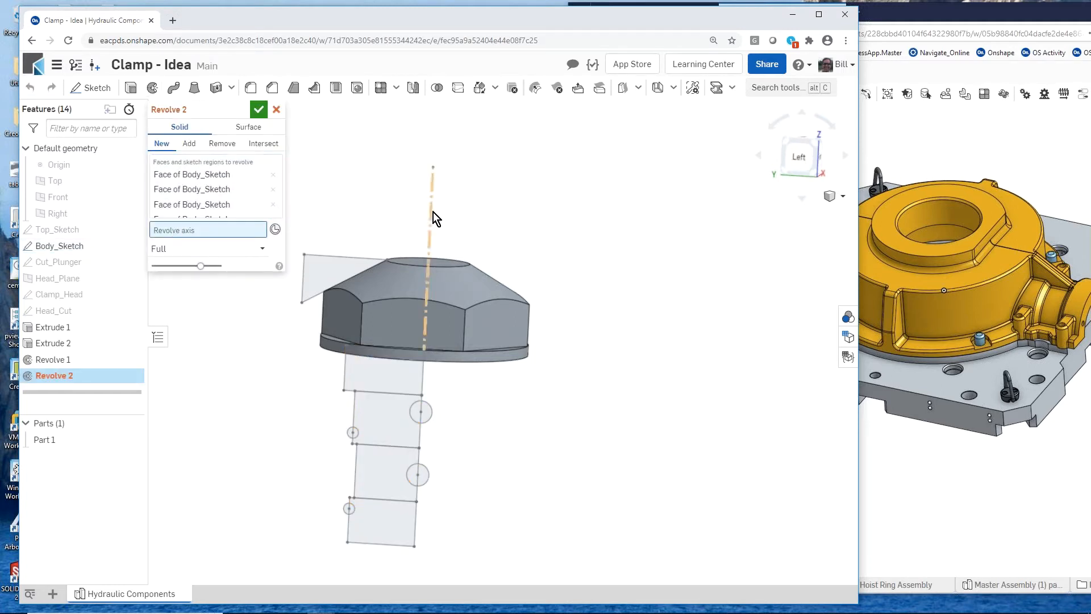
pyautogui.click(433, 212)
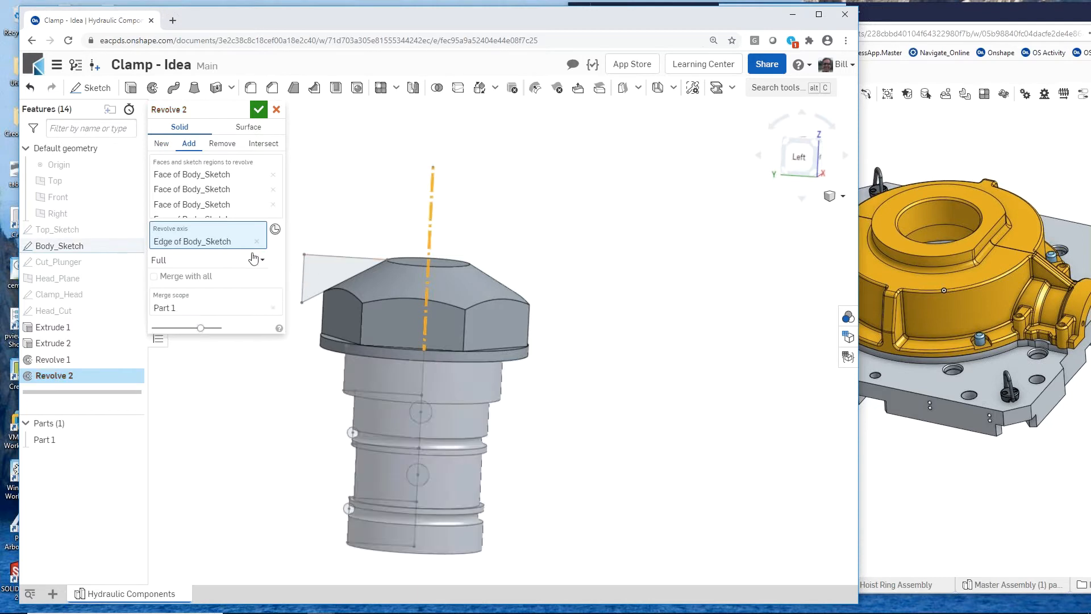
pyautogui.click(259, 109)
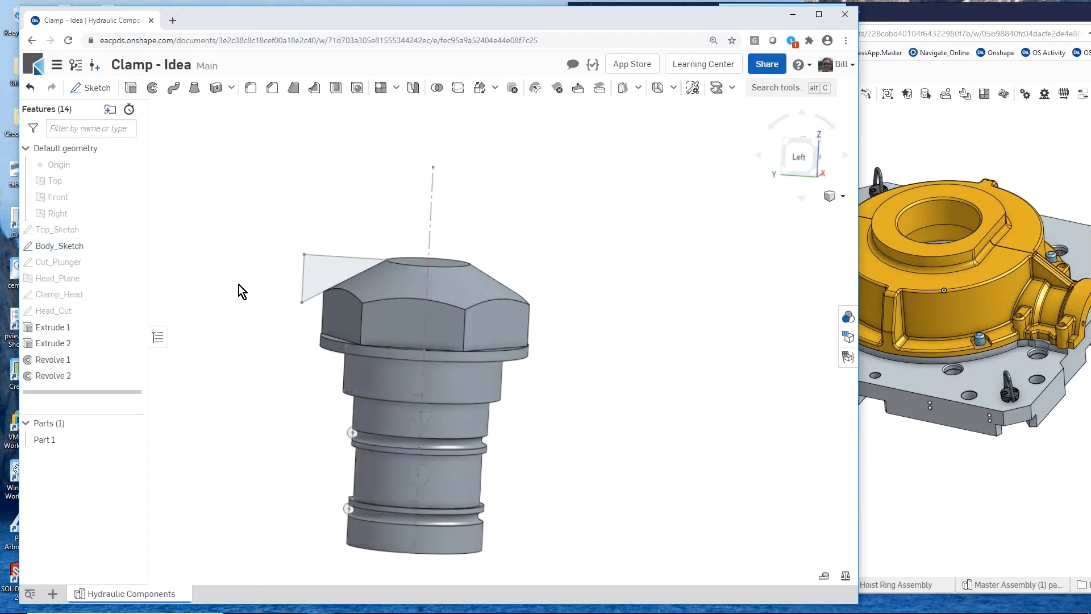
# - Revolve both halves of the upper small groove circle in Body_Sketch fully about the vertical centerline as a new O-ring part
pyautogui.scroll(6, 352, 444)
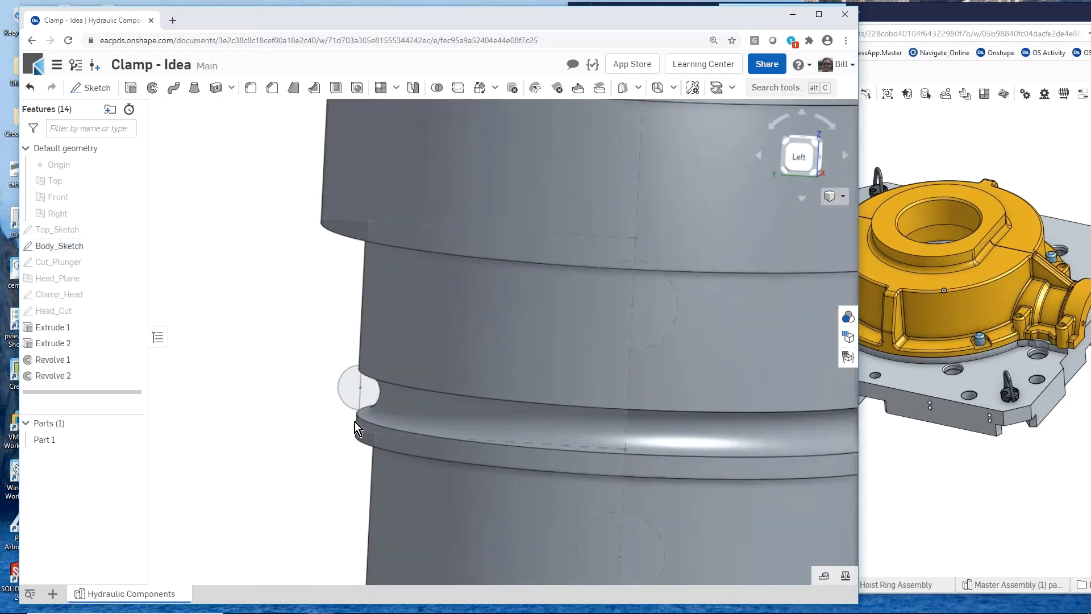
pyautogui.click(364, 392)
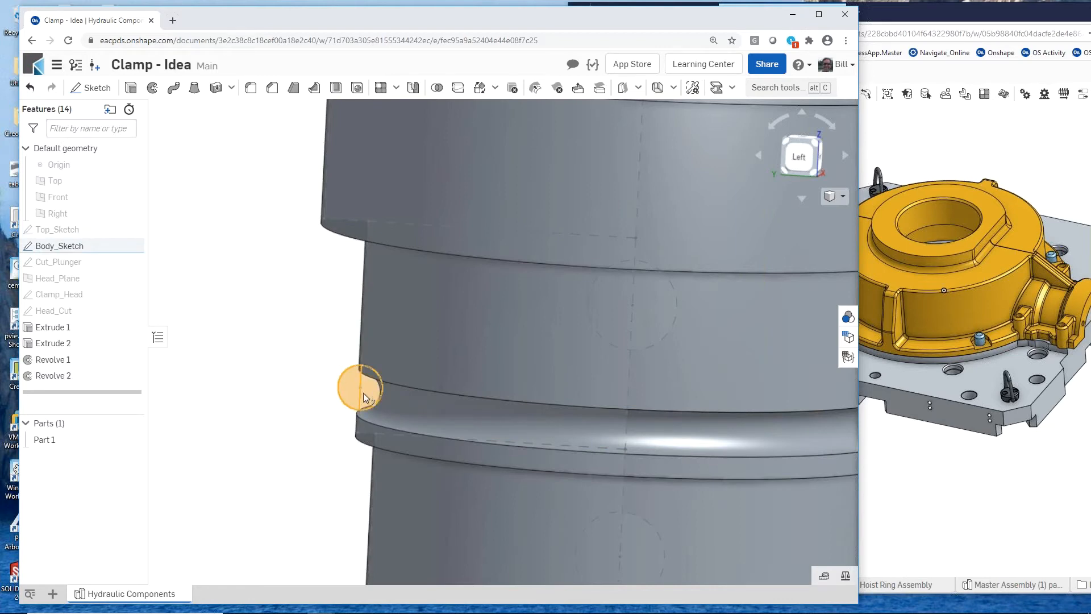
pyautogui.click(153, 87)
pyautogui.scroll(-3, 262, 389)
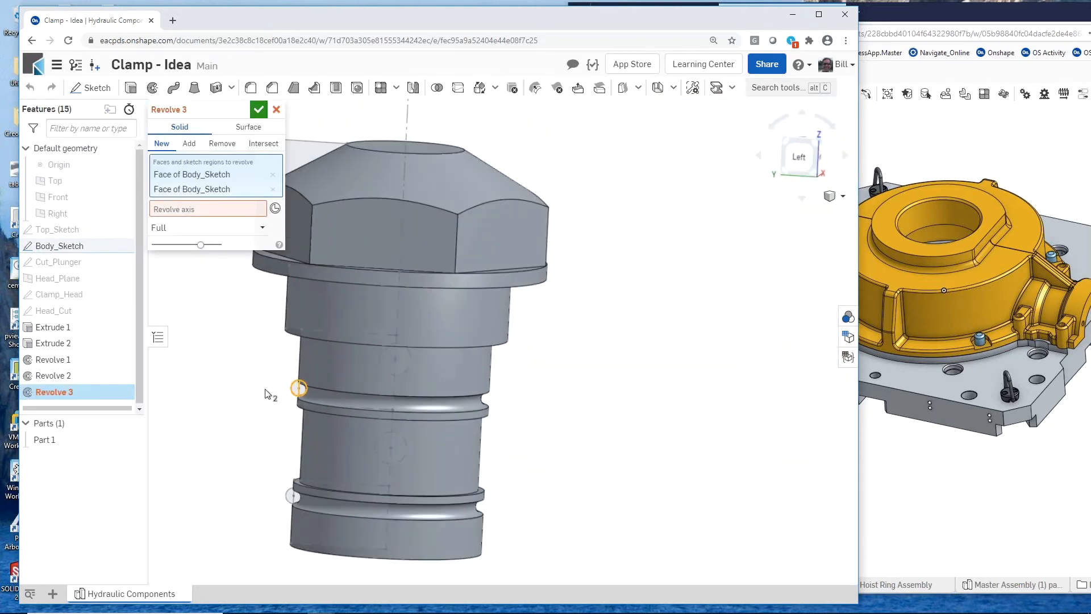
pyautogui.click(196, 211)
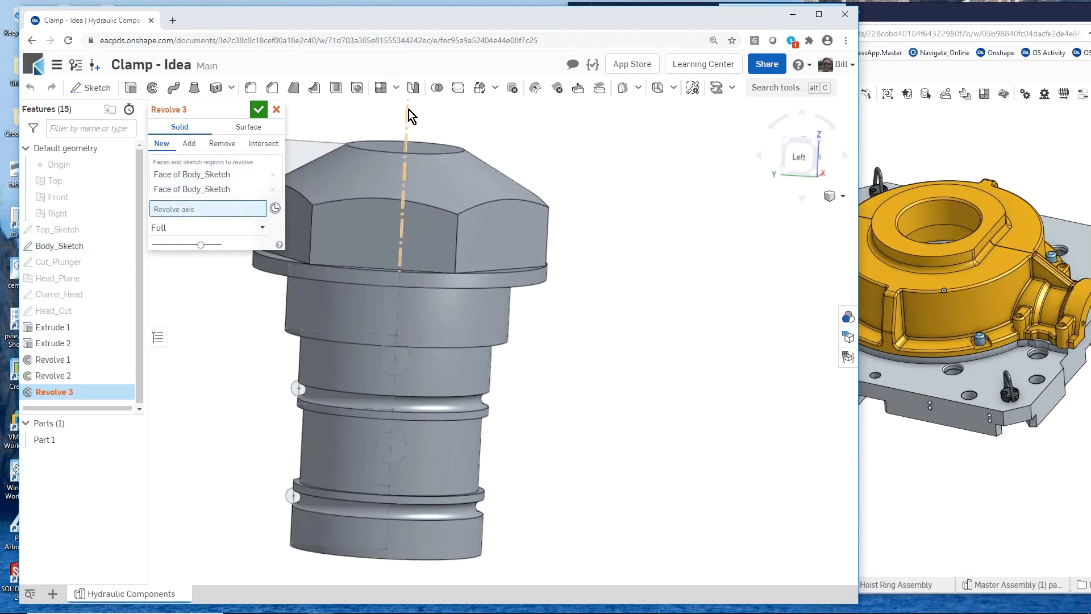
pyautogui.click(410, 116)
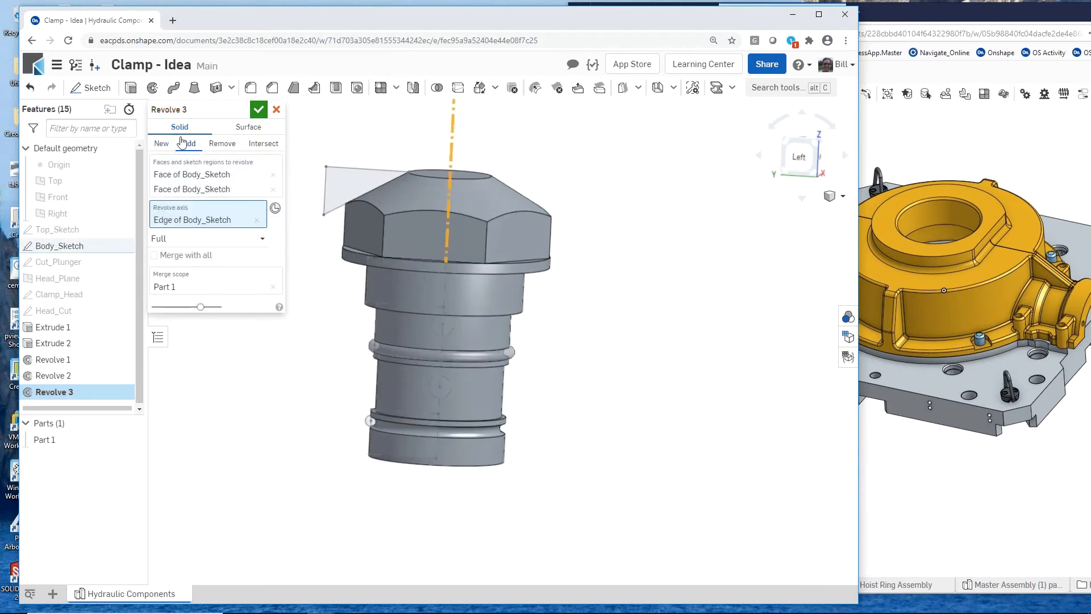
pyautogui.click(162, 143)
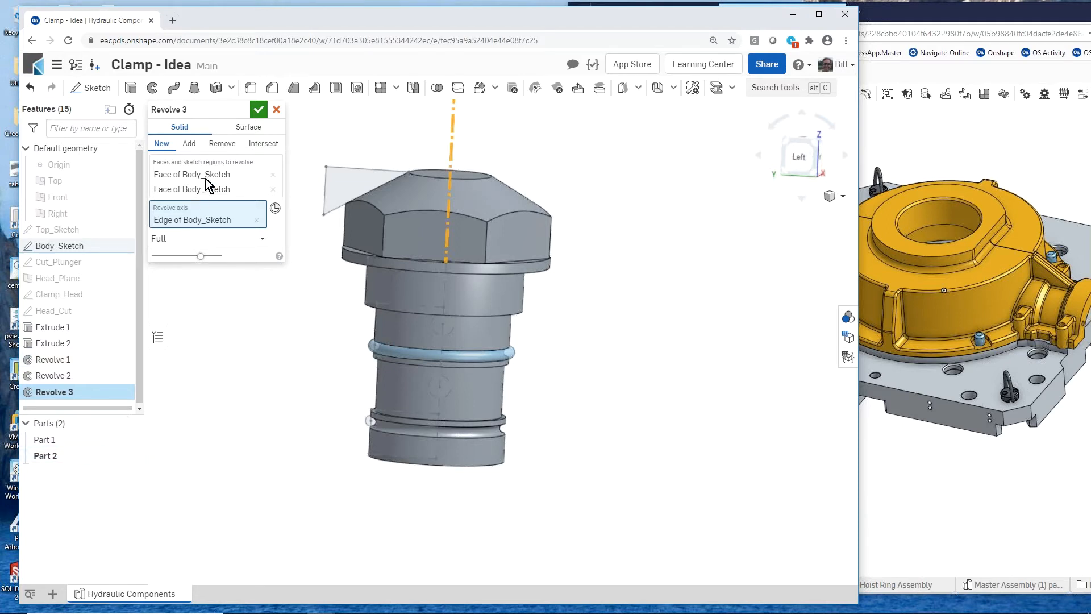
pyautogui.click(259, 109)
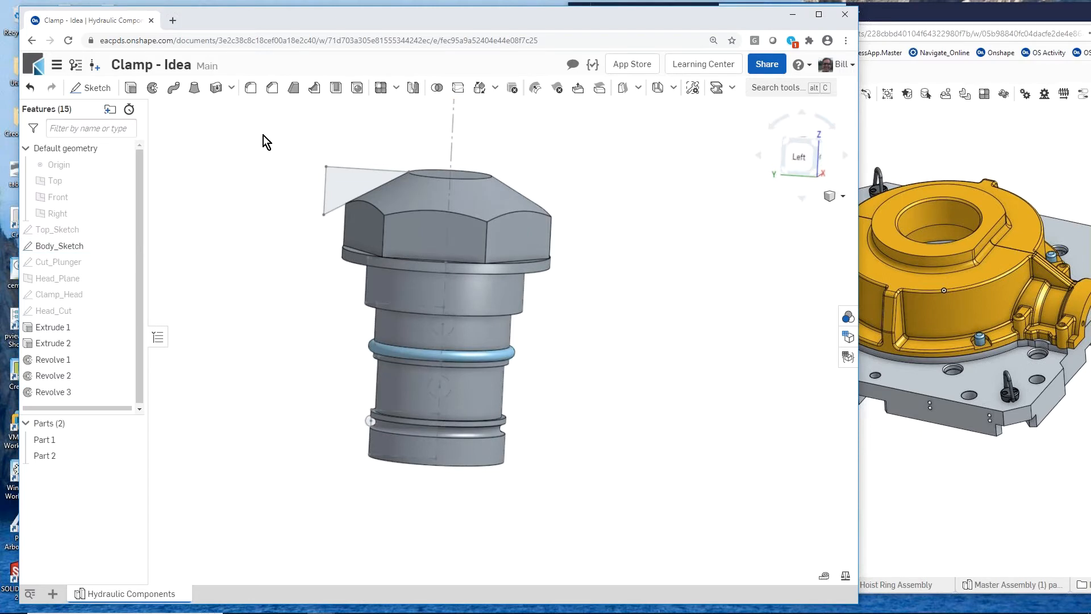
# - Hide Body_Sketch, show Cut_Plunger, and hide the hex-headed body, Part 1, to expose the sketch regions
pyautogui.scroll(-1, 535, 347)
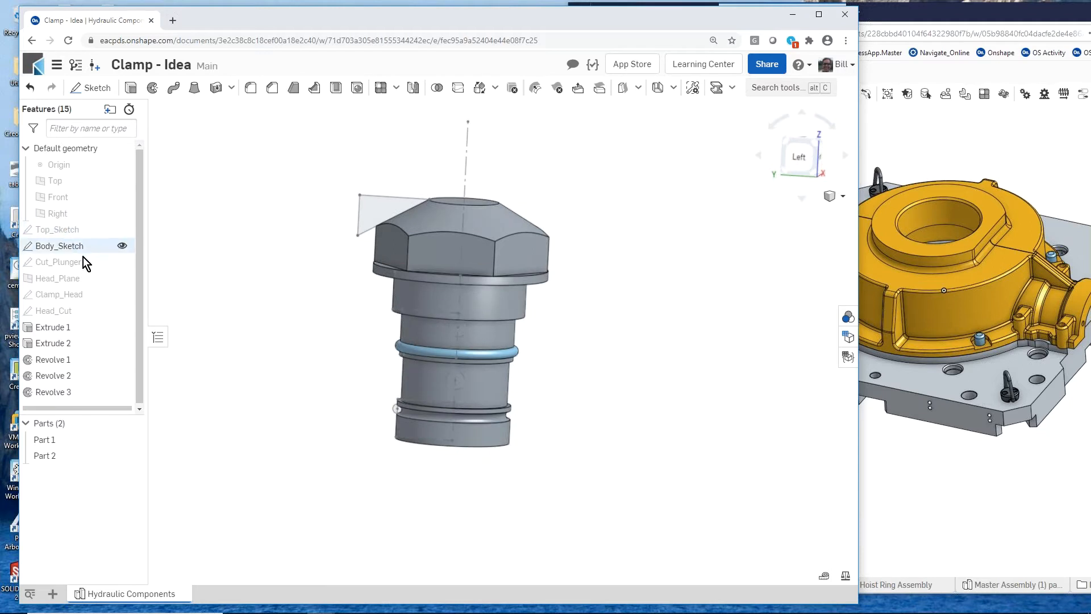
pyautogui.click(121, 246)
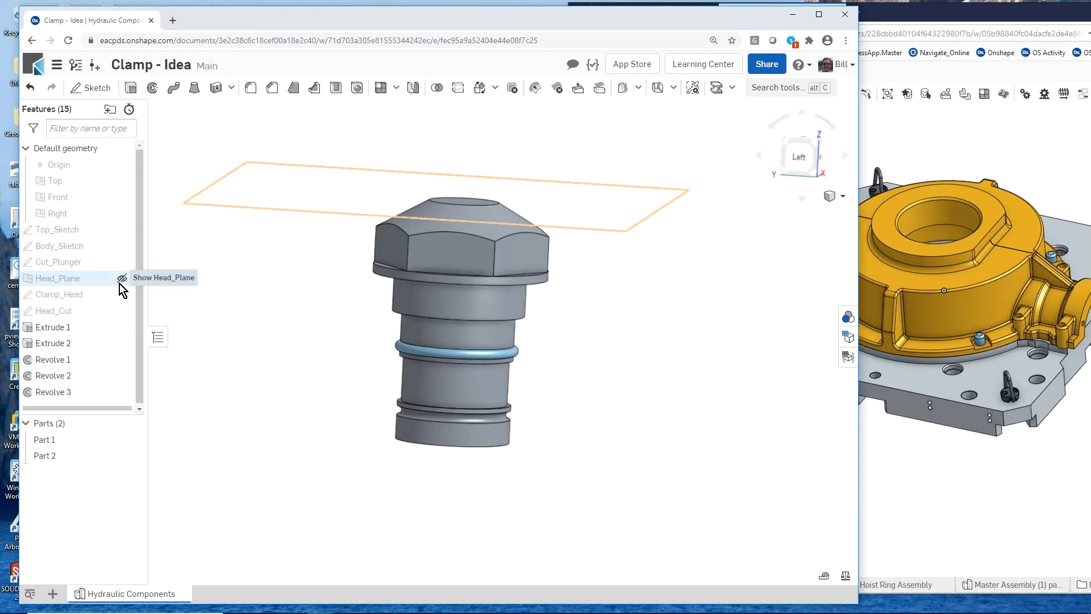
pyautogui.moveTo(347, 306)
pyautogui.mouseDown(button='right')
pyautogui.moveTo(340, 336)
pyautogui.moveTo(343, 319)
pyautogui.mouseUp(button='right')
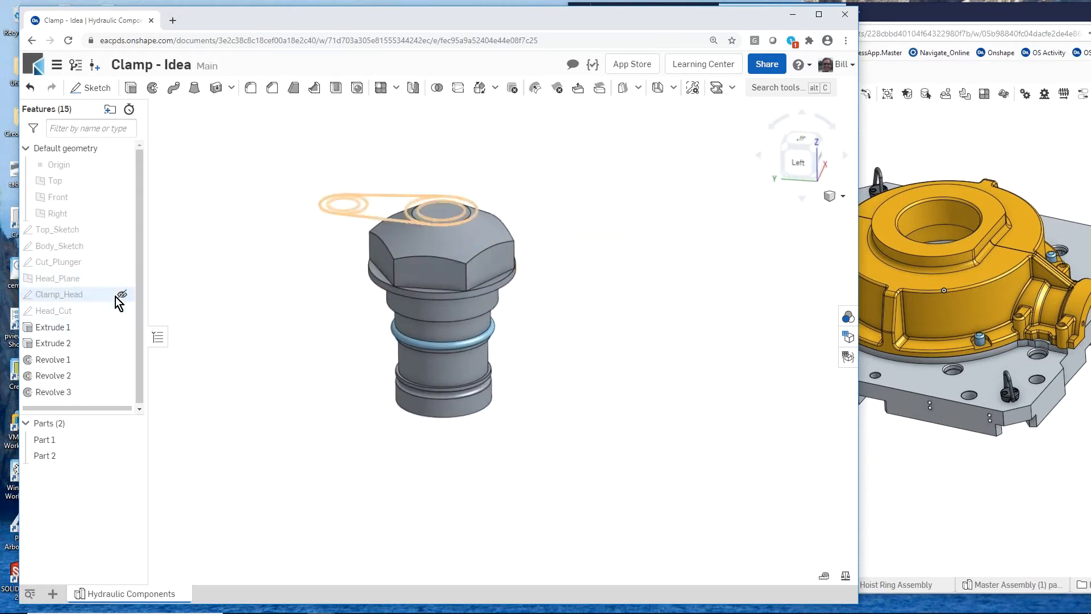
pyautogui.click(122, 263)
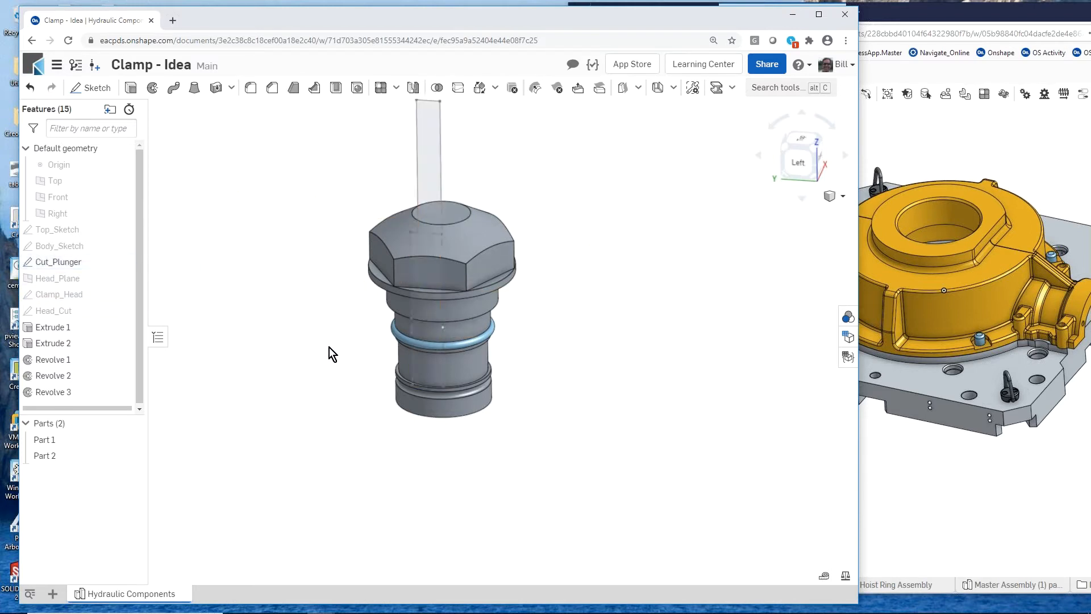
pyautogui.moveTo(329, 347); pyautogui.dragTo(302, 348, button='right')
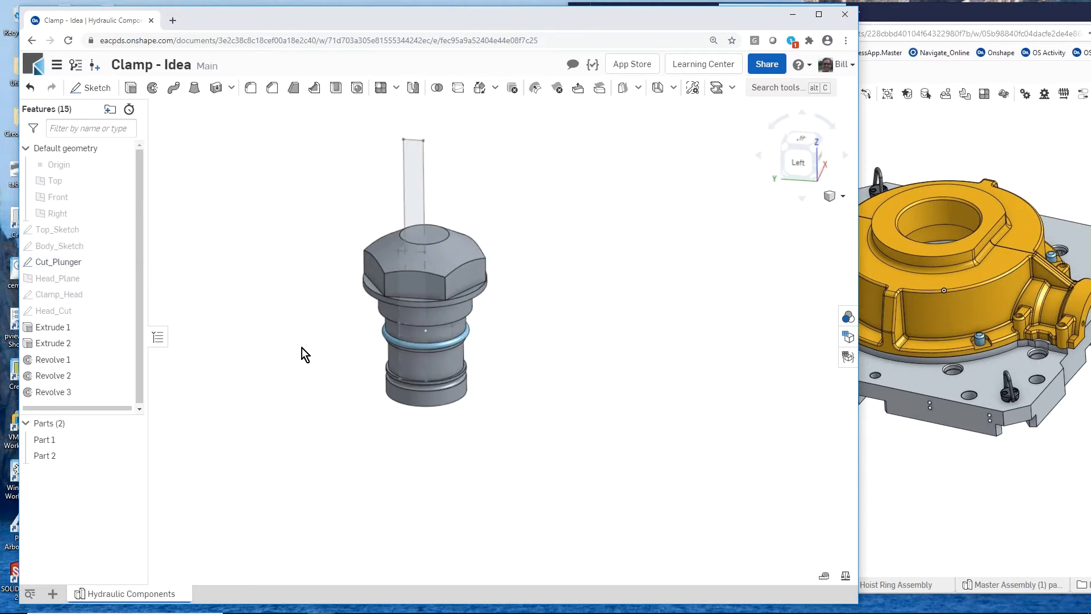
pyautogui.click(131, 440)
pyautogui.scroll(3, 420, 274)
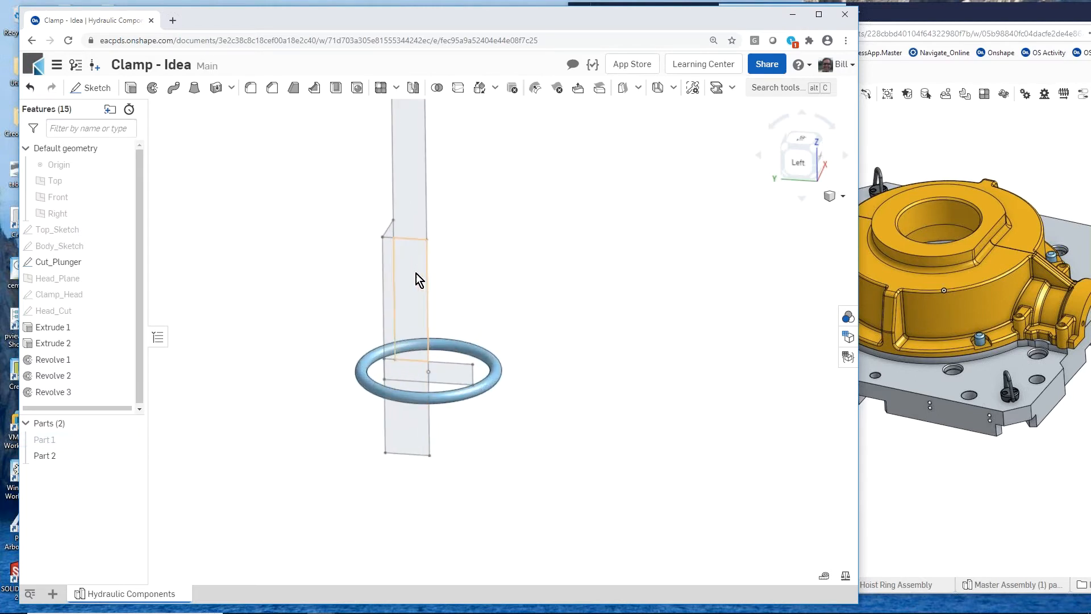
pyautogui.scroll(-2, 256, 399)
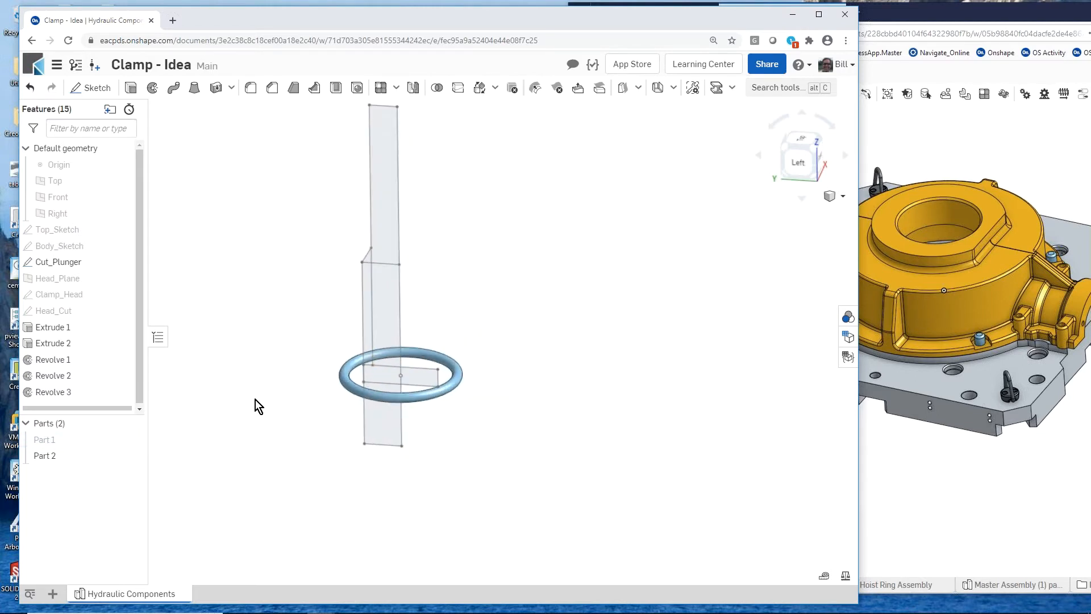
# - Revolve the Cut_Plunger regions on one side of the vertical axis edge fully, removing material from hidden Part 1, and show Part 1 again
pyautogui.click(153, 90)
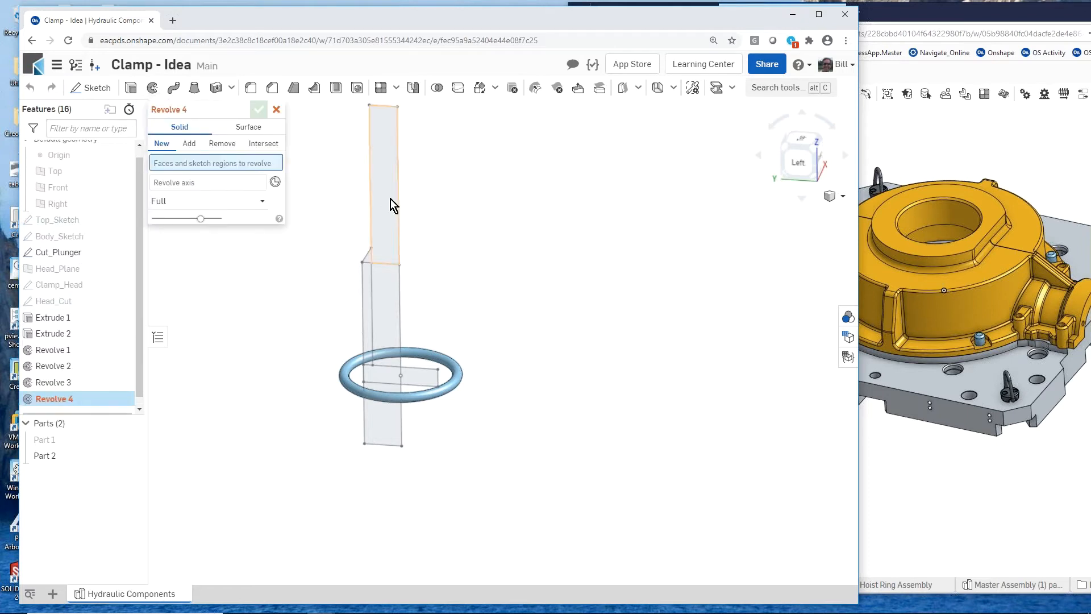
pyautogui.click(381, 186)
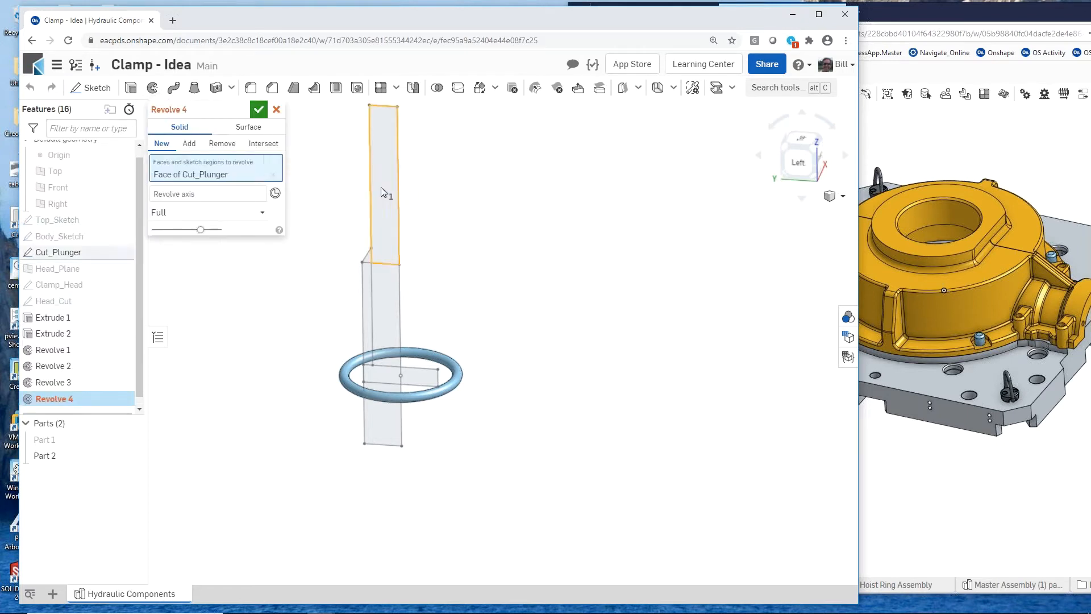
pyautogui.click(386, 308)
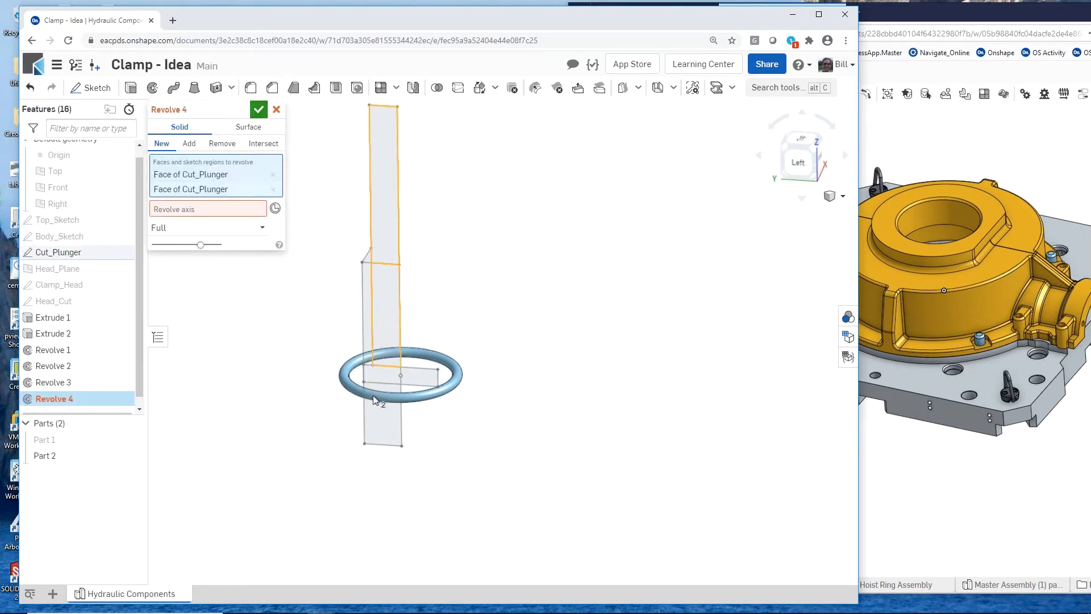
pyautogui.scroll(3, 373, 391)
pyautogui.scroll(3, 360, 203)
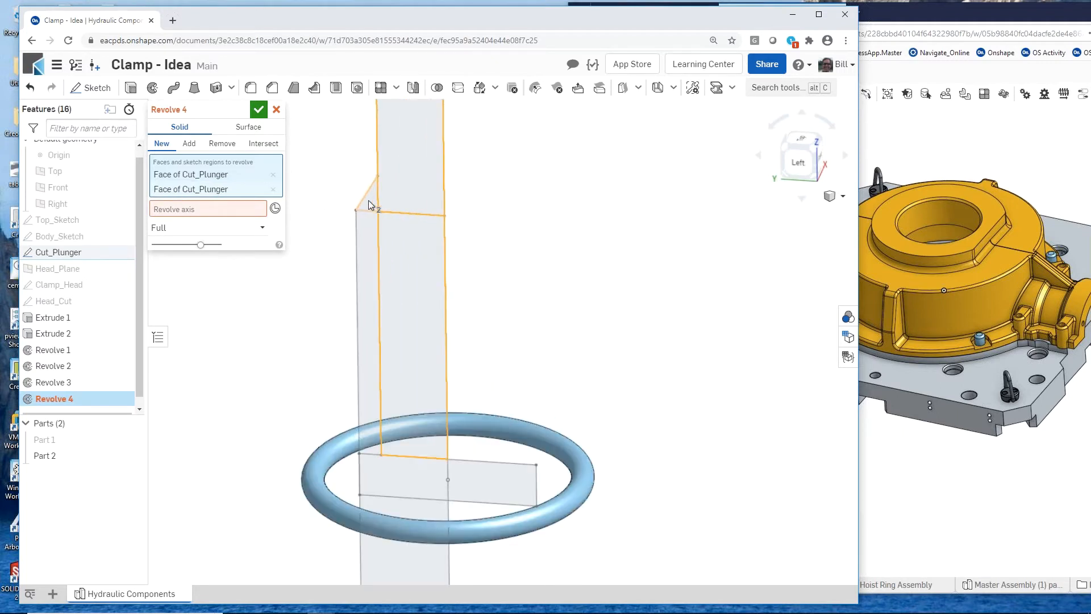
pyautogui.click(368, 203)
pyautogui.click(364, 253)
pyautogui.scroll(-3, 329, 240)
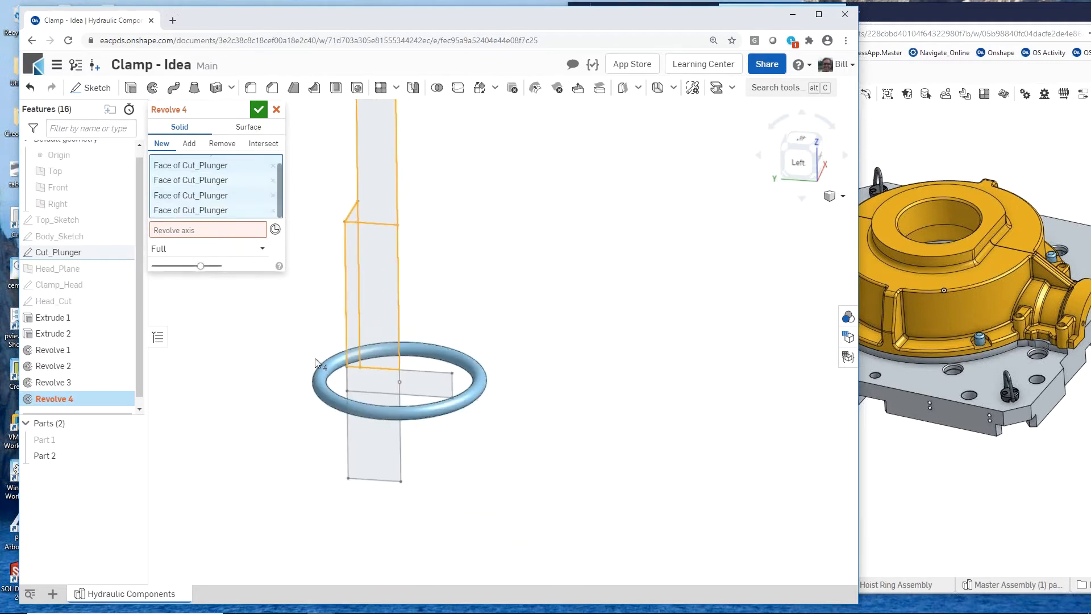
pyautogui.click(361, 417)
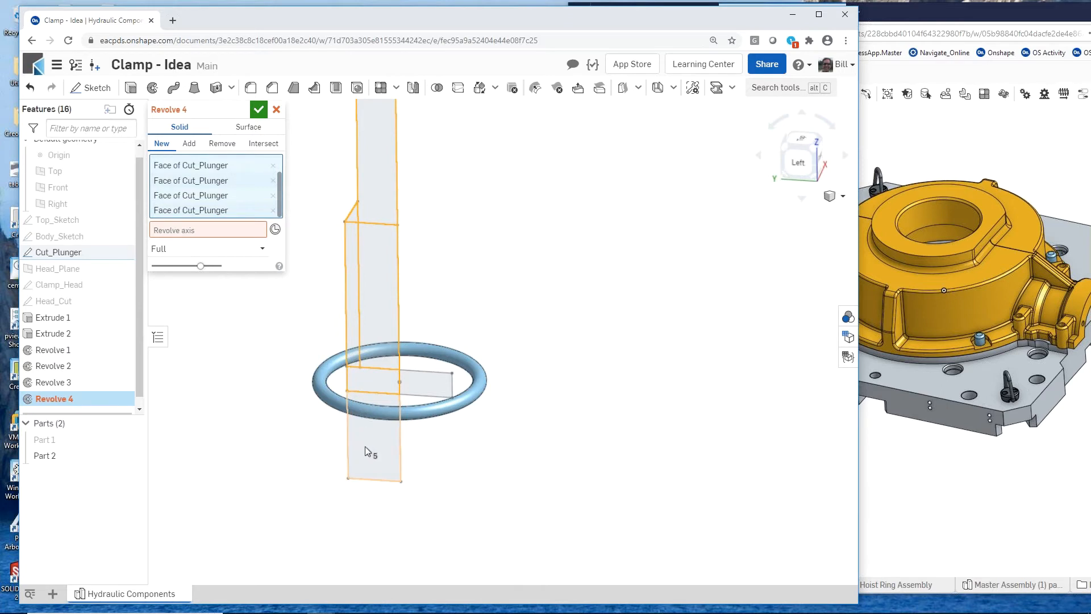
pyautogui.click(213, 231)
pyautogui.click(396, 164)
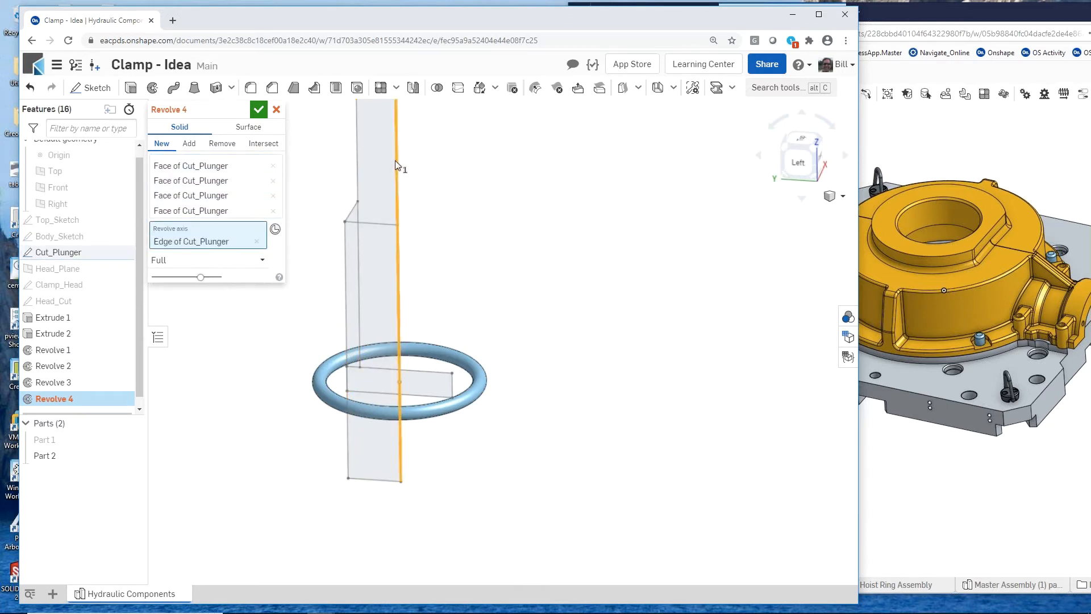
pyautogui.click(220, 147)
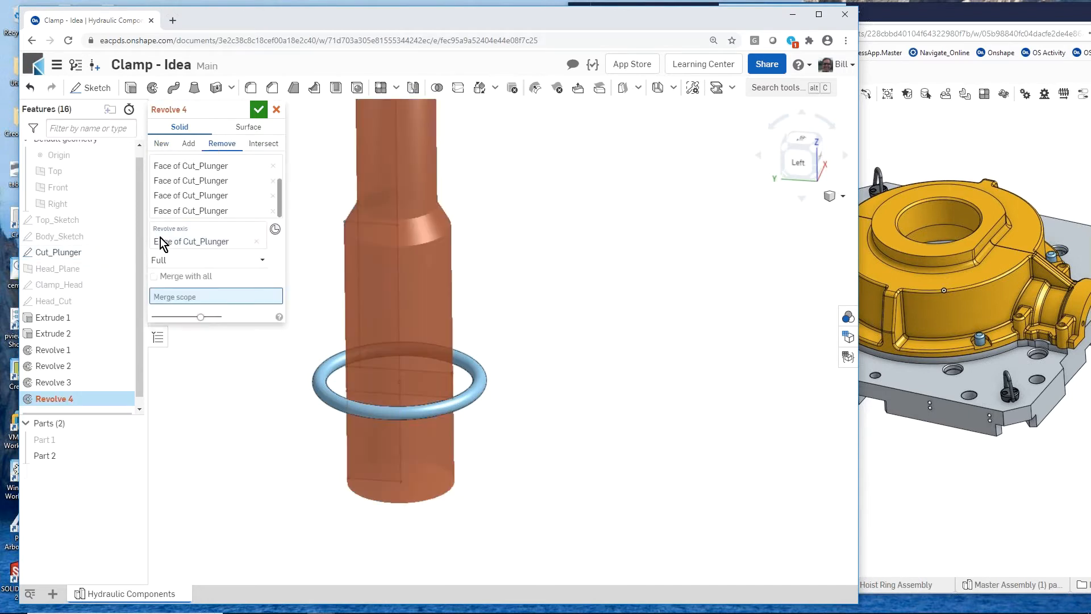
pyautogui.click(64, 439)
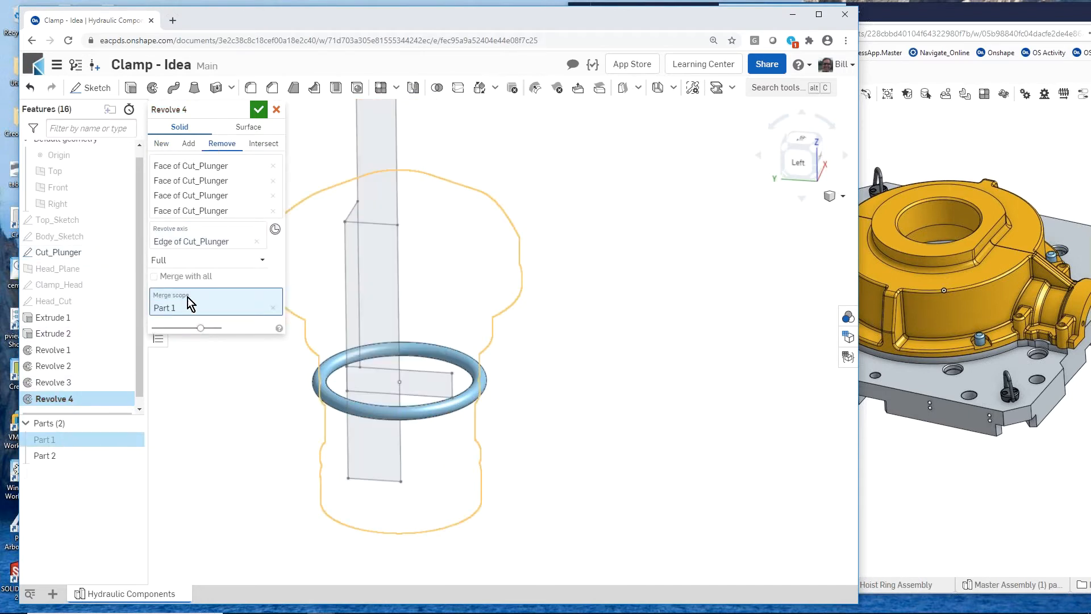
pyautogui.click(259, 111)
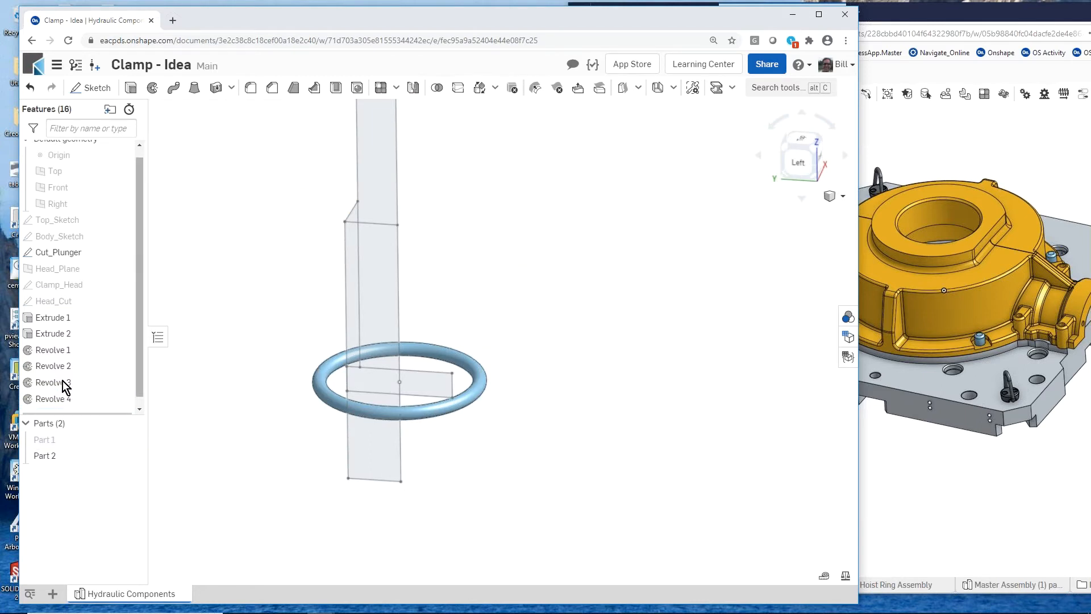
pyautogui.click(132, 439)
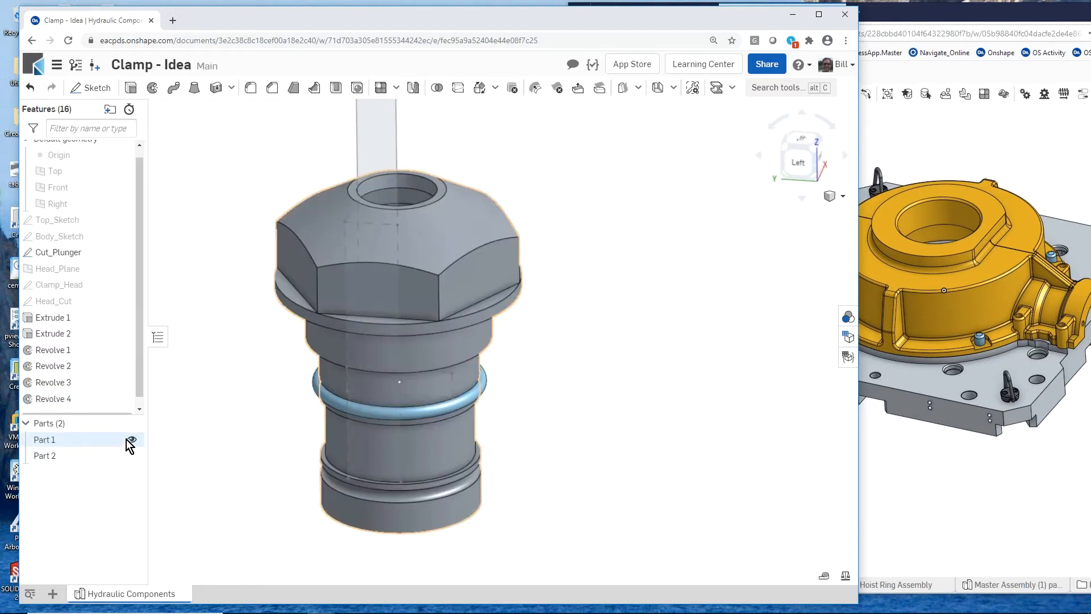
pyautogui.scroll(-2, 273, 392)
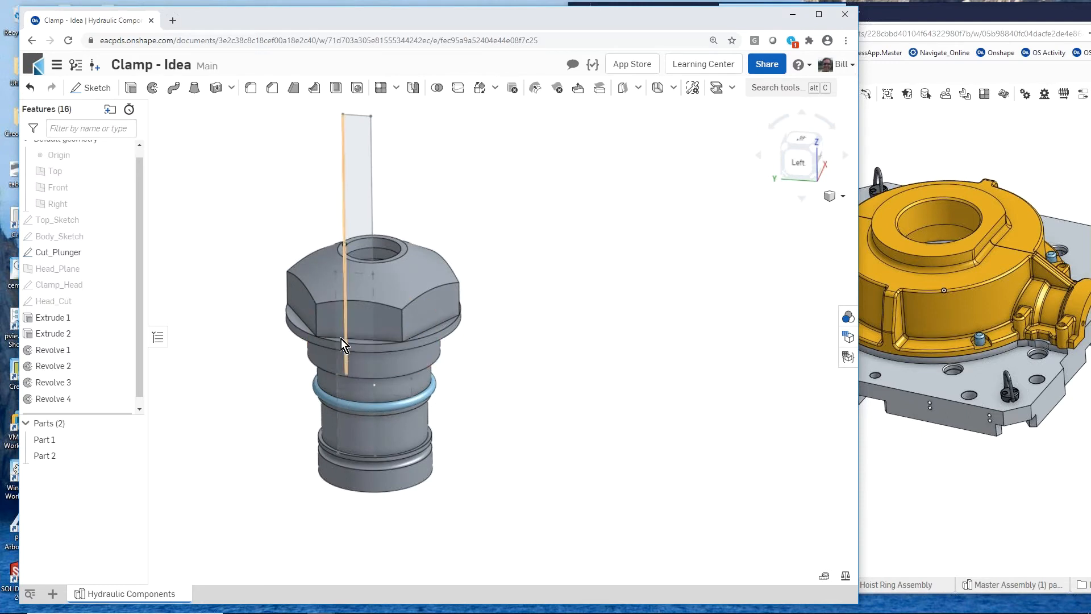
# - Inspect the body with a section plane offset from the hex head's front flat, and discard the section view
pyautogui.hotkey('shift', 'x')
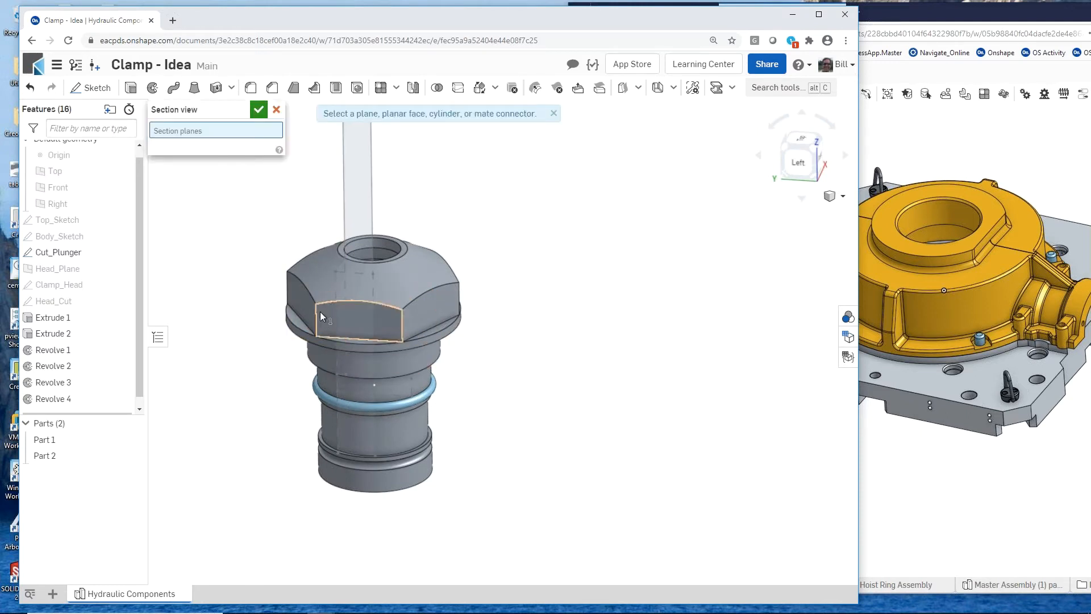
pyautogui.click(322, 313)
pyautogui.moveTo(350, 339); pyautogui.dragTo(315, 361)
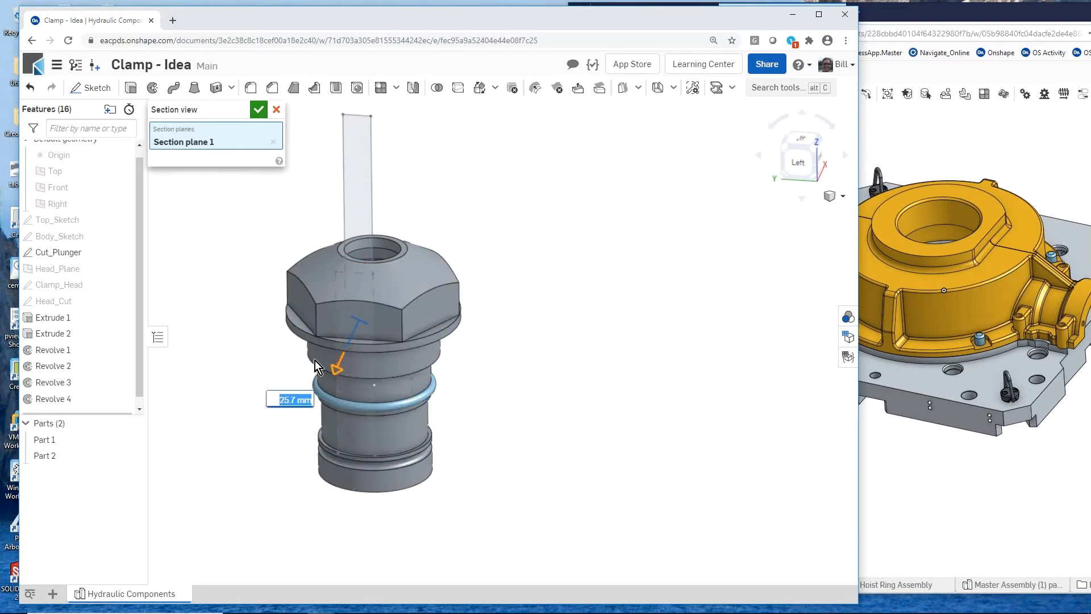
pyautogui.click(275, 110)
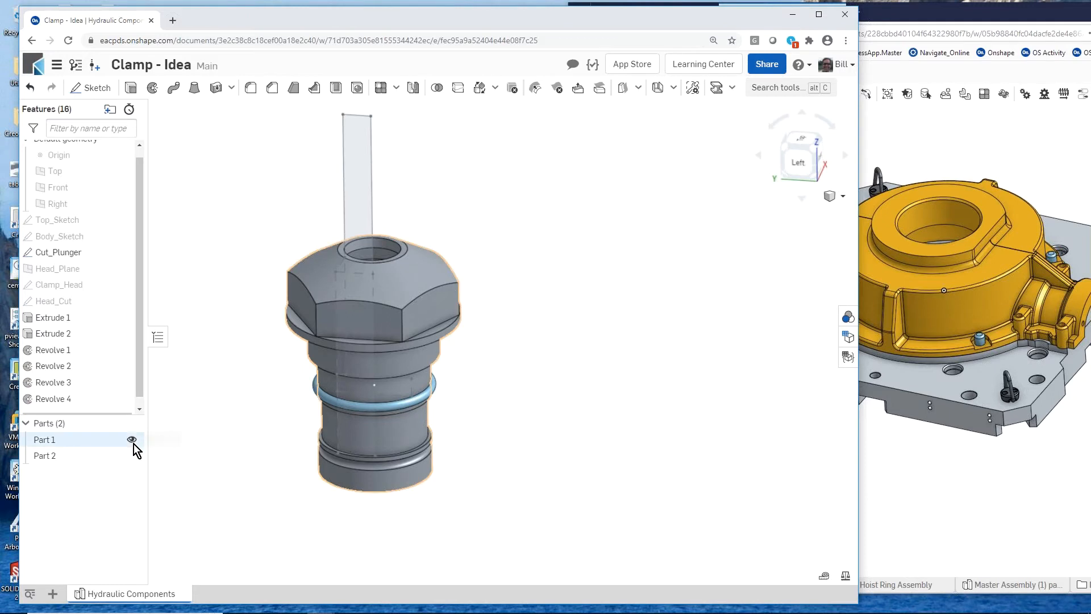
# - Hide Part 1 and revolve Cut_Plunger's two narrow rod regions and the wider base region fully about the vertical edge as a new part
pyautogui.click(134, 440)
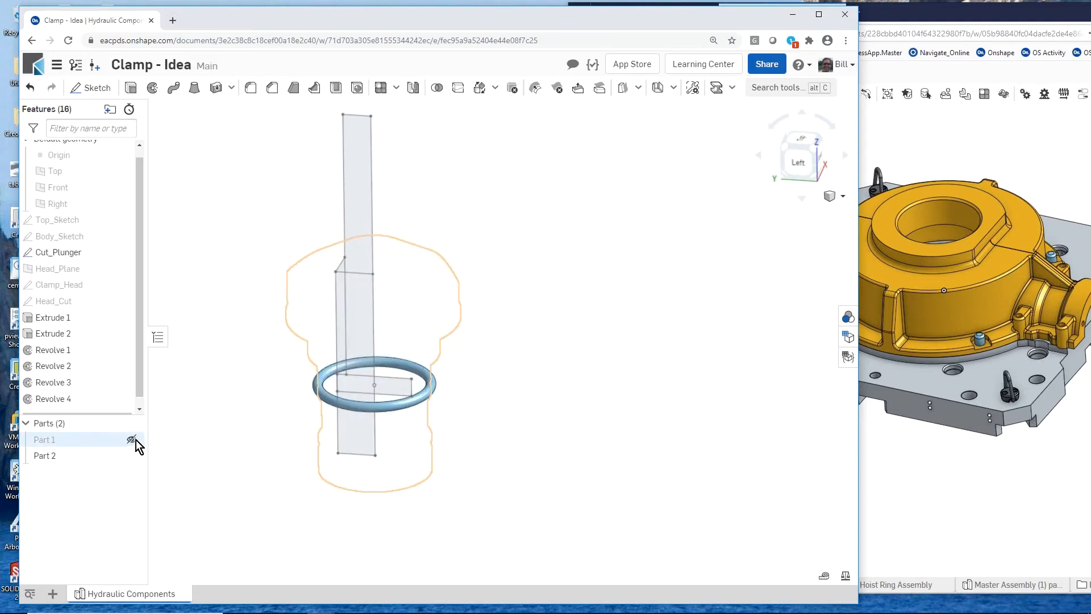
pyautogui.click(152, 87)
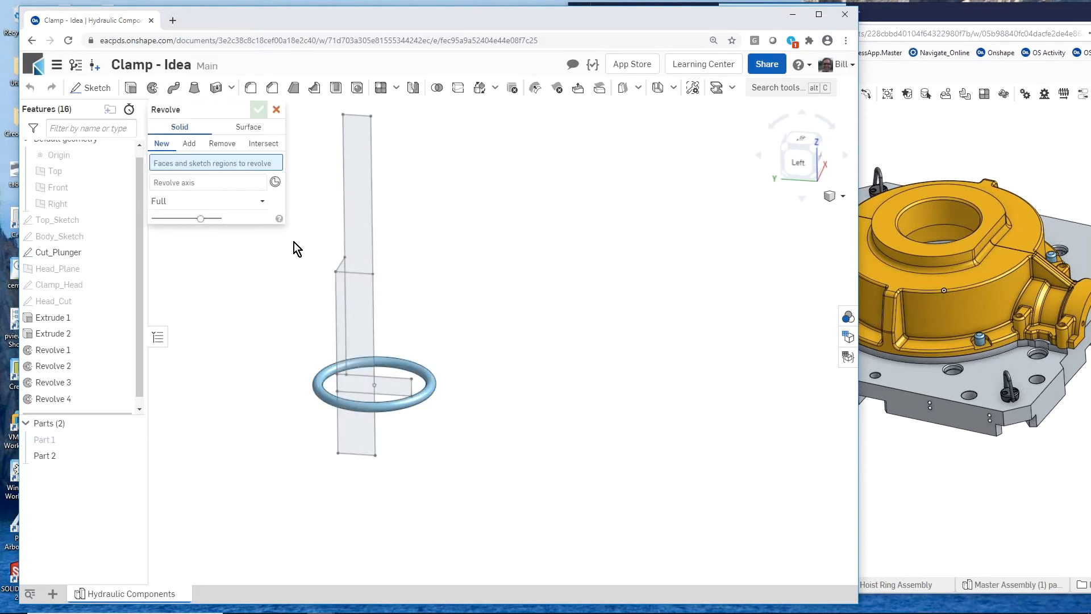
pyautogui.click(364, 180)
pyautogui.click(356, 311)
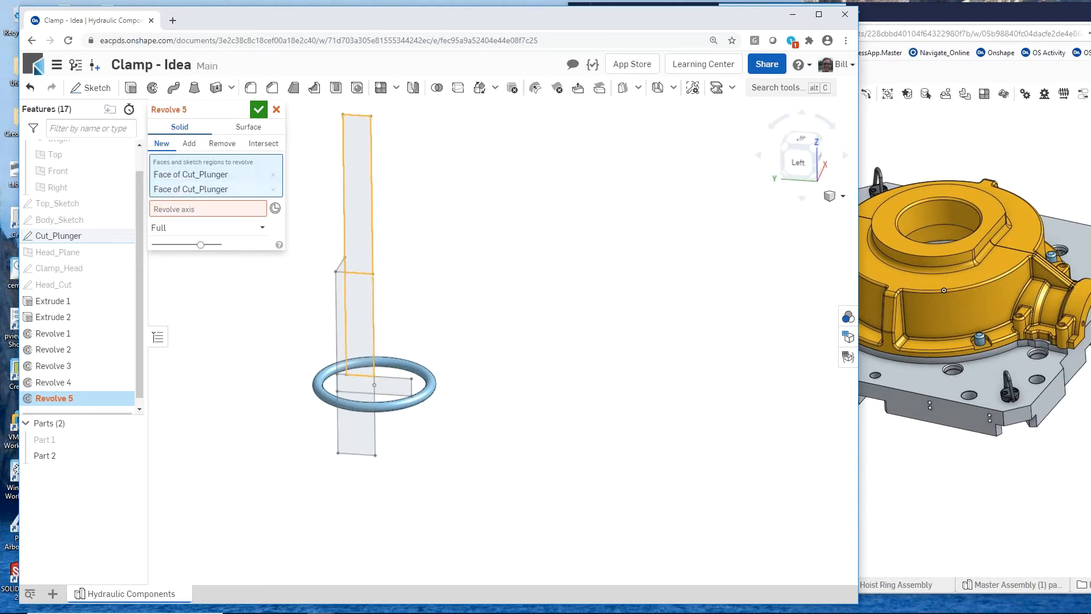
pyautogui.click(344, 384)
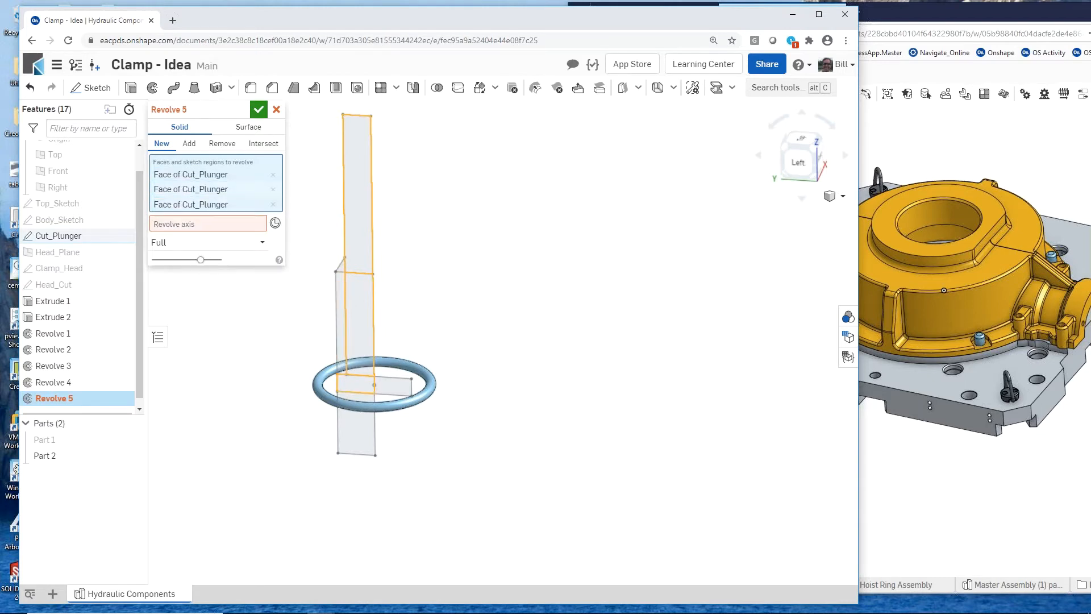
pyautogui.click(198, 225)
pyautogui.click(372, 182)
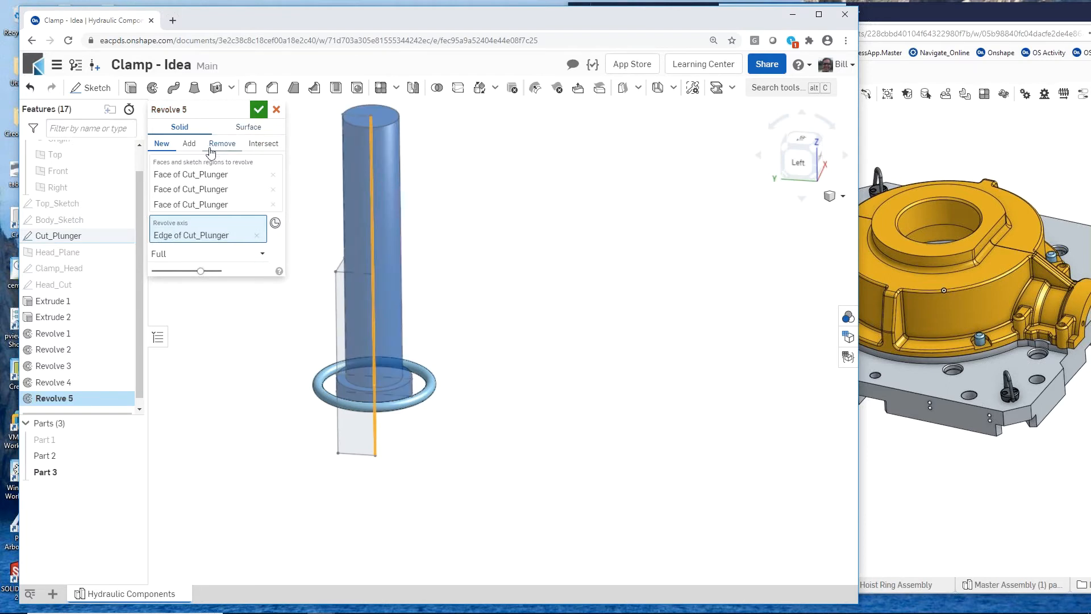
pyautogui.click(260, 111)
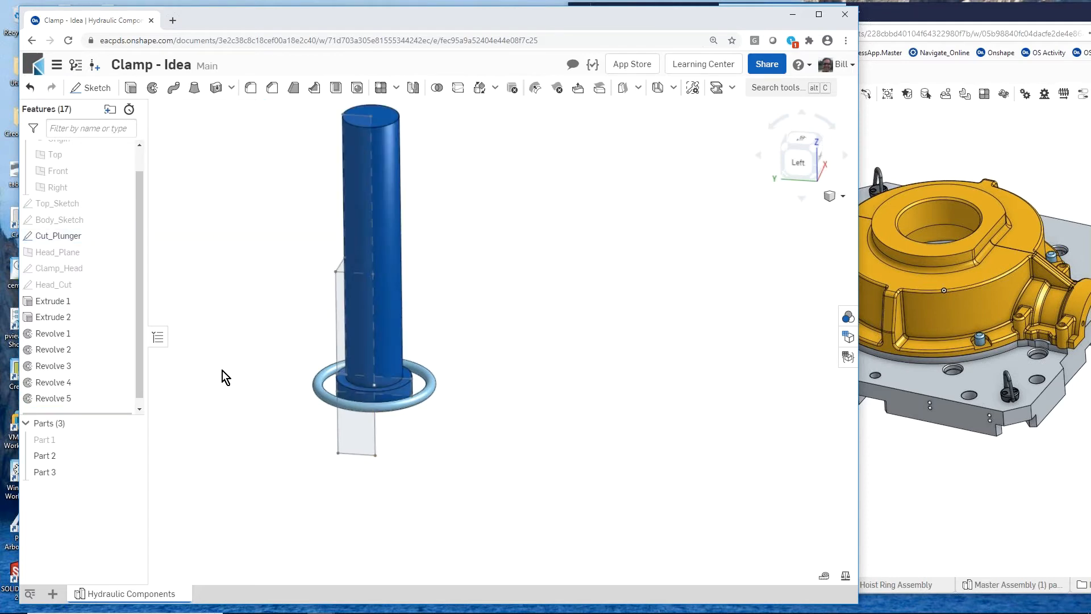
# - Show the hidden hex-headed body, Part 1, again
pyautogui.scroll(-2, 261, 398)
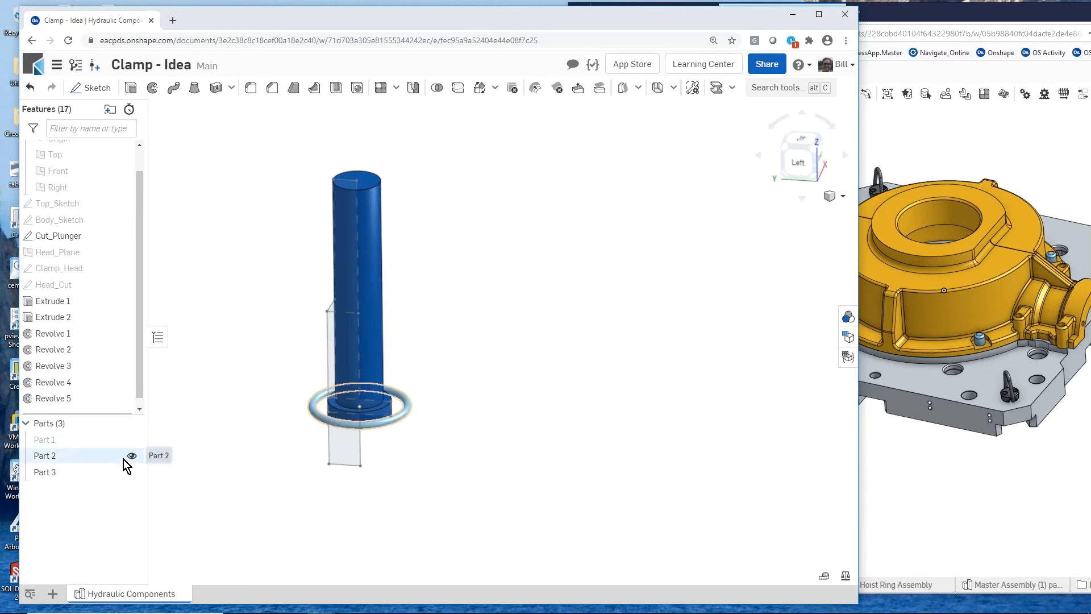
pyautogui.click(131, 440)
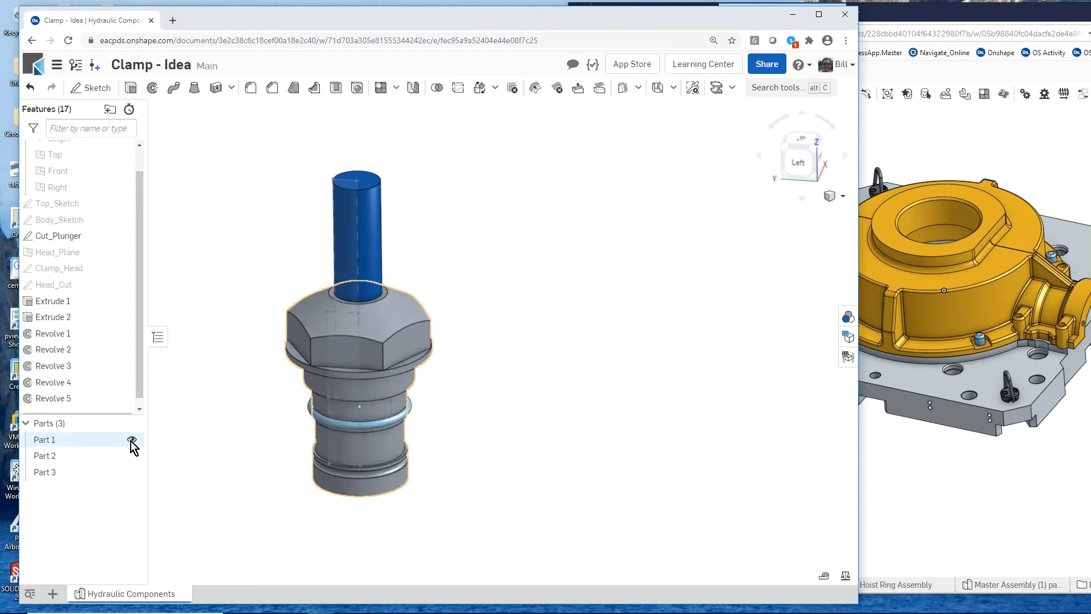
pyautogui.scroll(2, 232, 406)
pyautogui.scroll(-2, 205, 391)
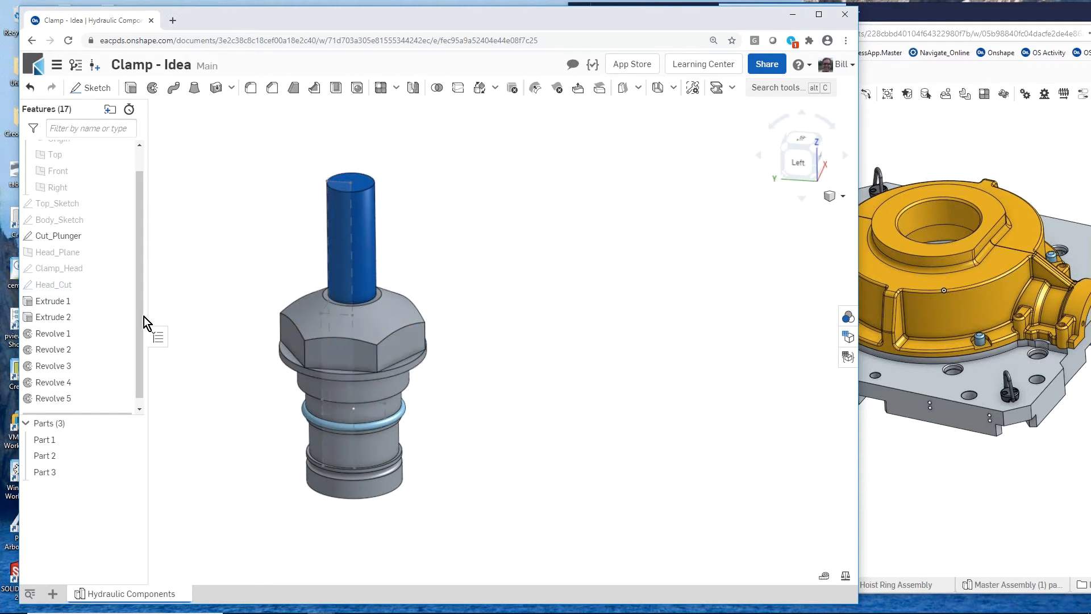
# - Extrude the Clamp_Head sketch 25 mm blind as a new part around the plunger rod
pyautogui.rightClick(118, 268)
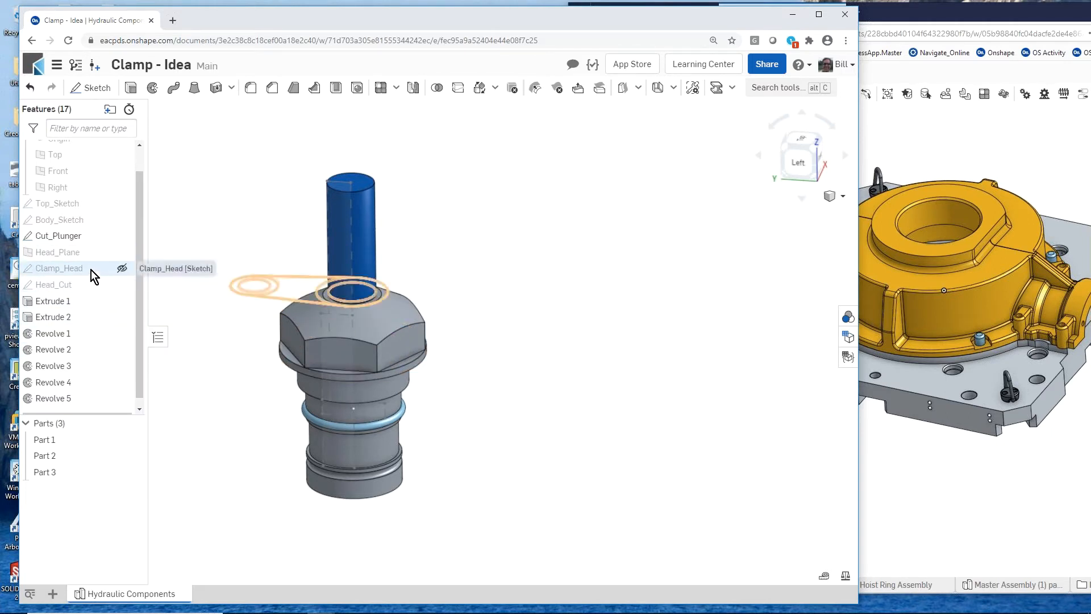
pyautogui.click(91, 271)
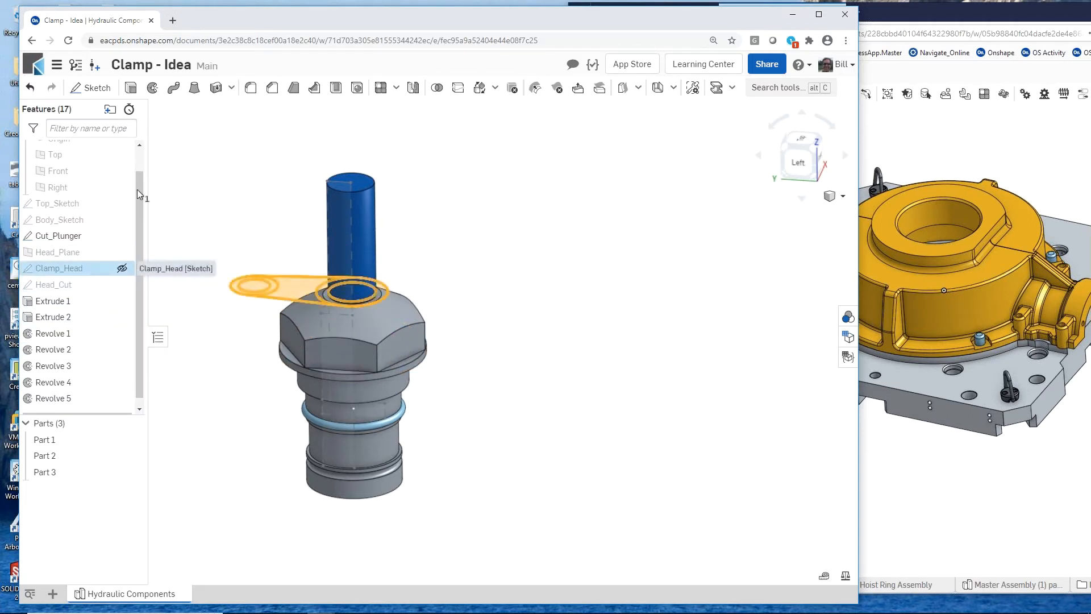
pyautogui.click(132, 89)
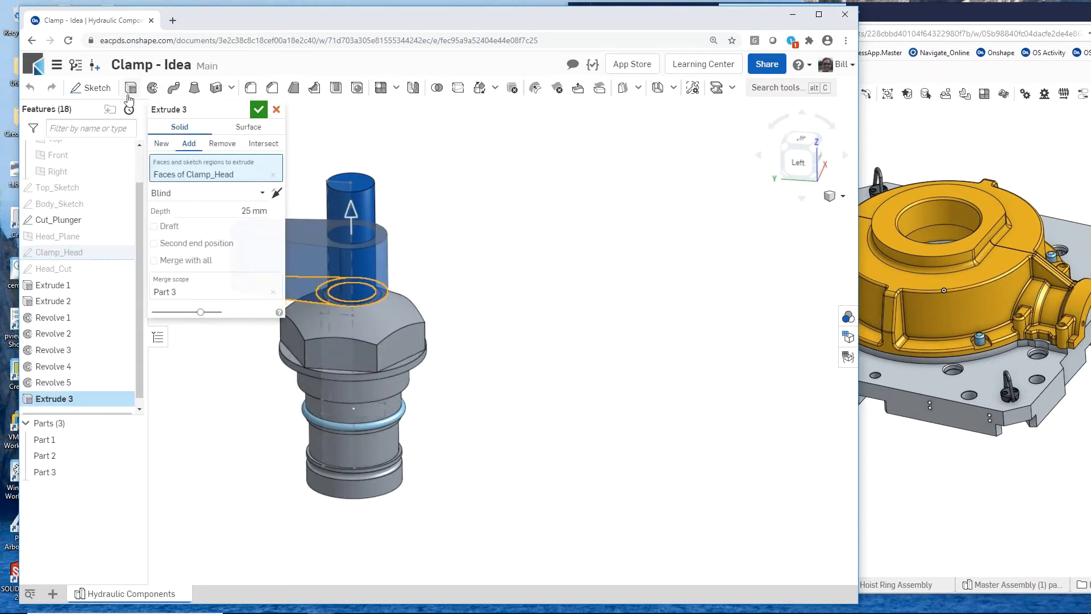
pyautogui.scroll(-3, 595, 342)
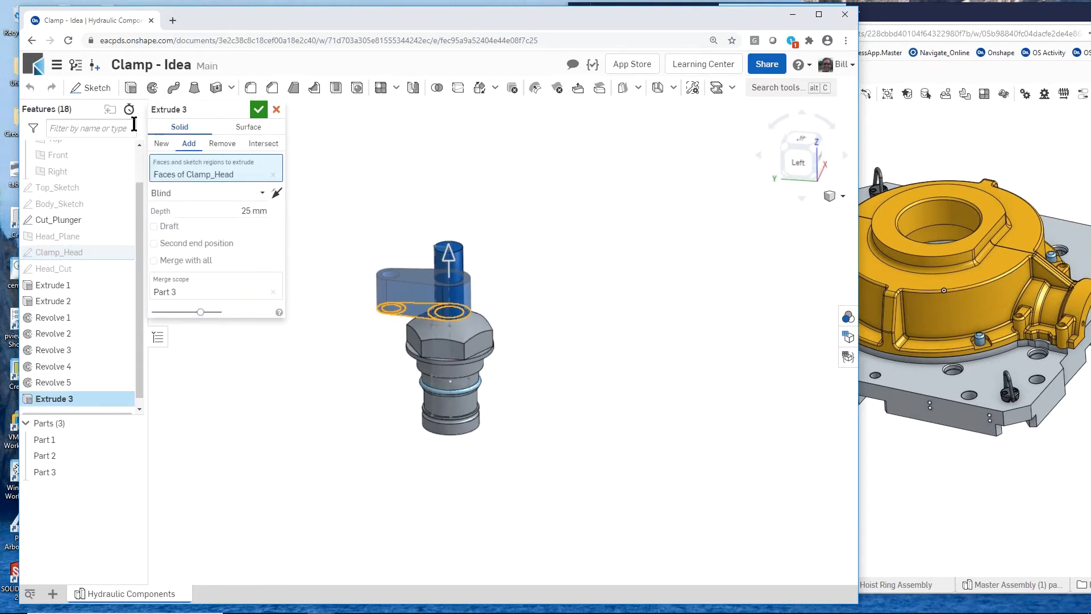
pyautogui.click(162, 143)
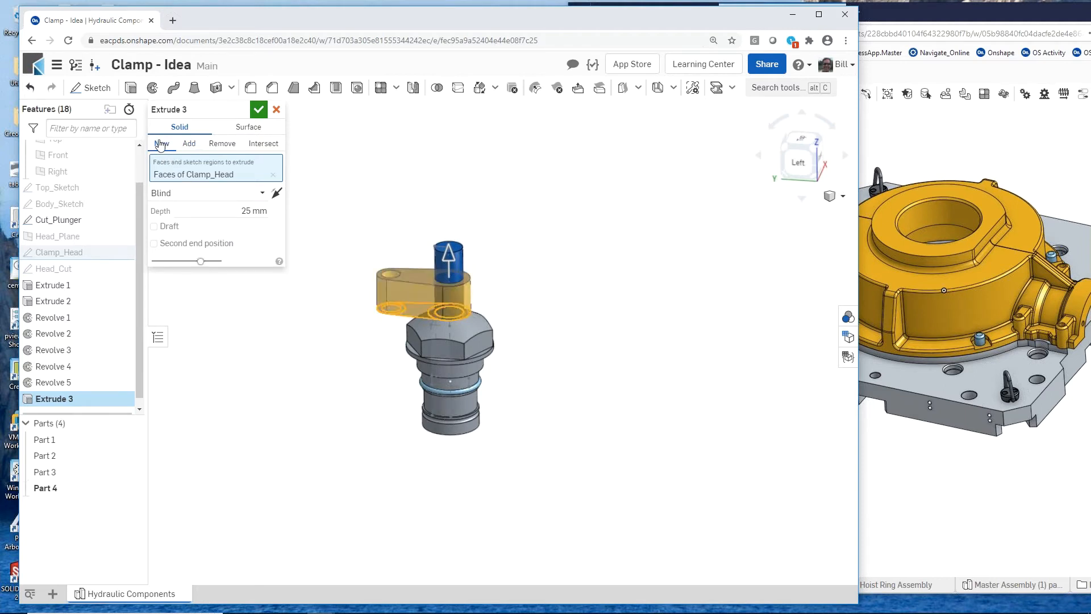
pyautogui.click(259, 110)
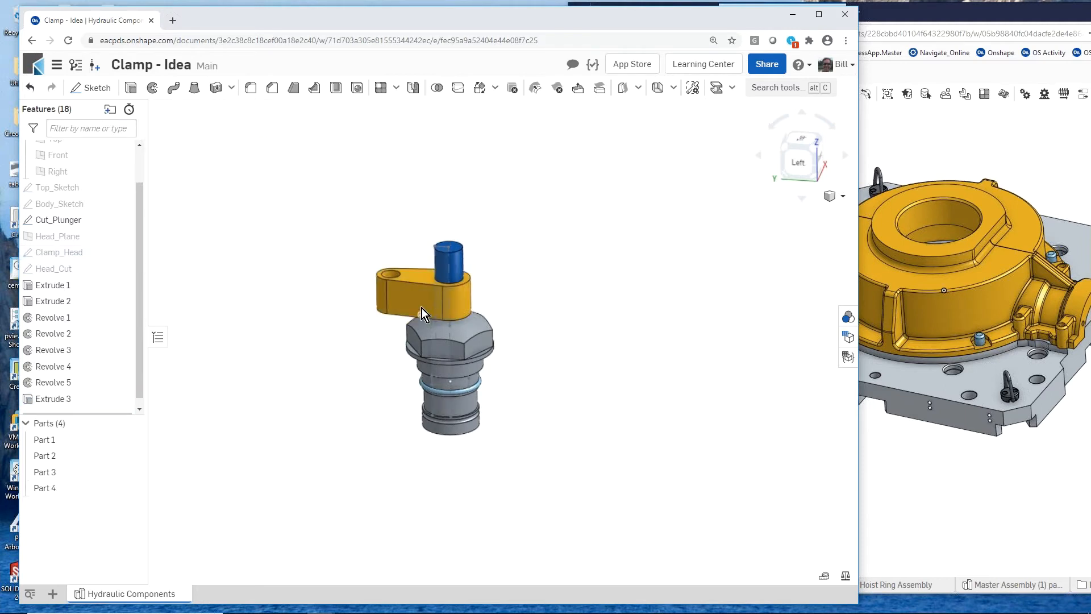
# - Extrude the Head_Cut sketch symmetrically about 77.8 mm, removing material from Part 4 to slope the clamp arm's upper face
pyautogui.scroll(3, 421, 313)
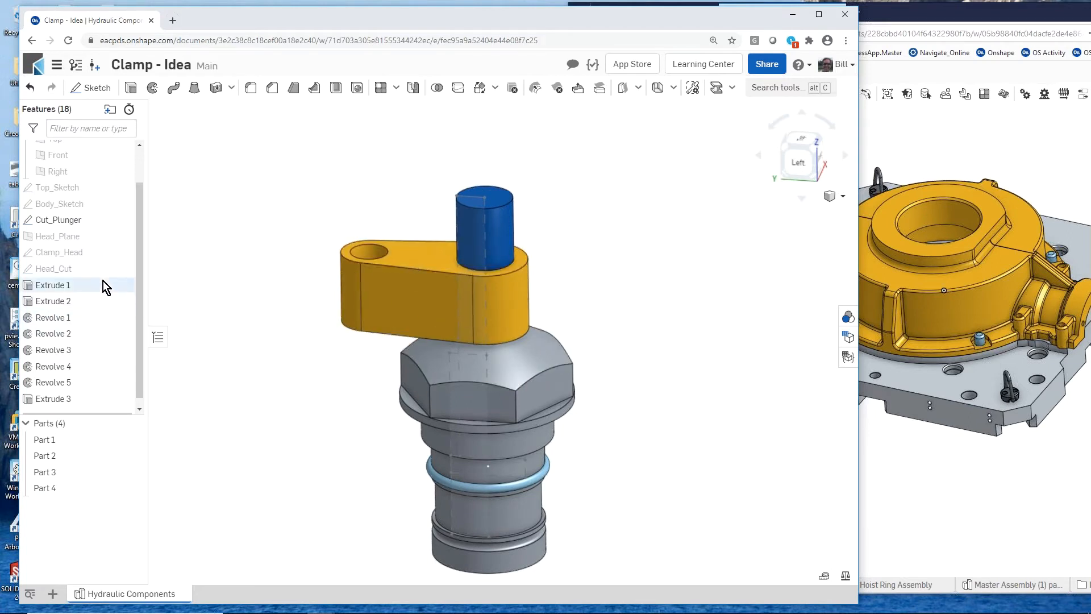
pyautogui.click(92, 270)
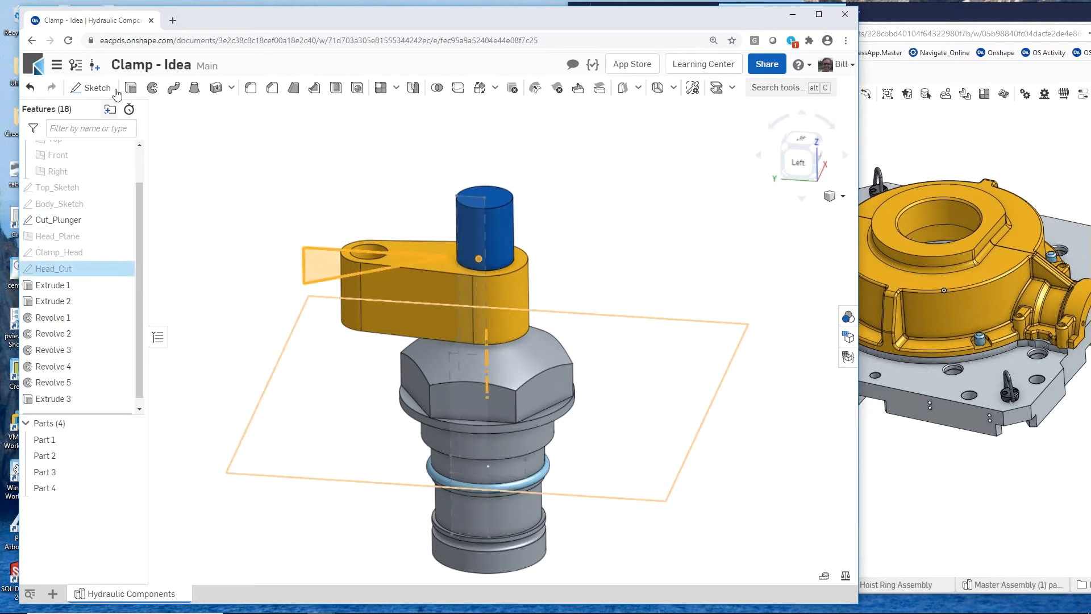
pyautogui.click(130, 88)
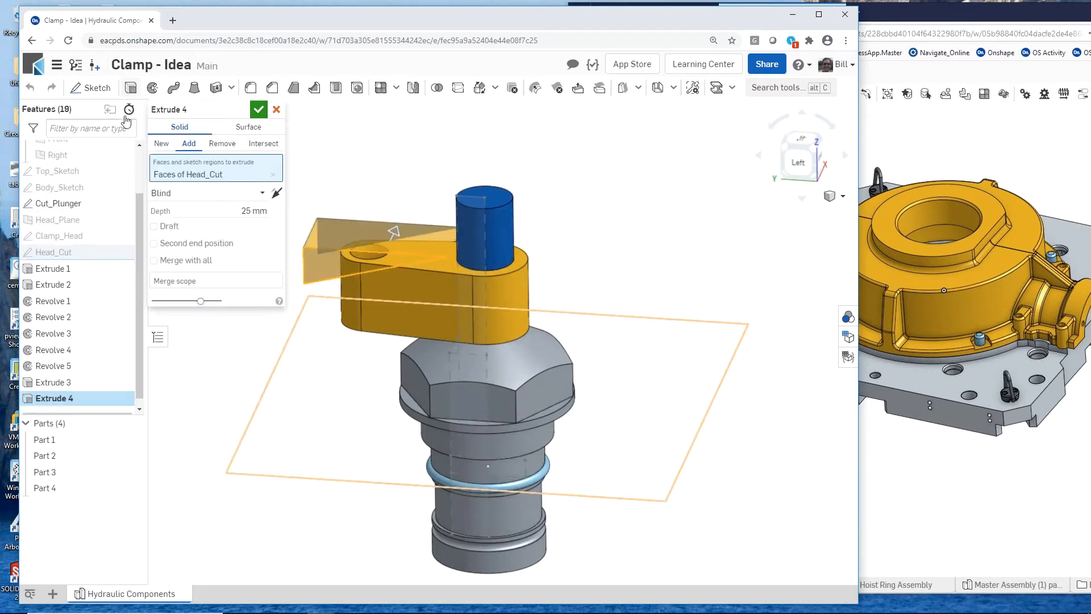
pyautogui.click(222, 144)
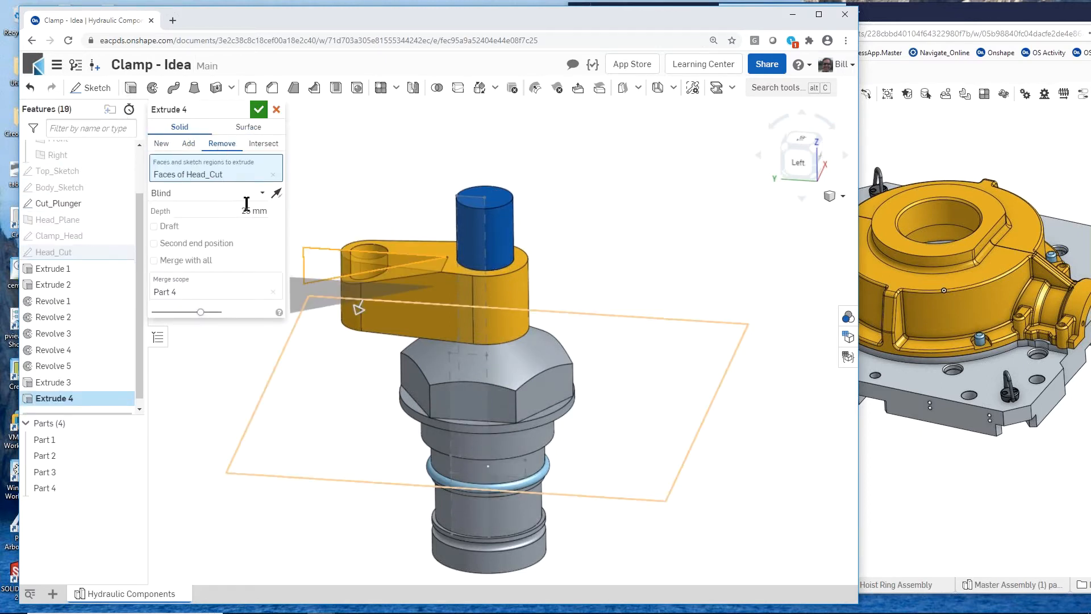
pyautogui.click(264, 193)
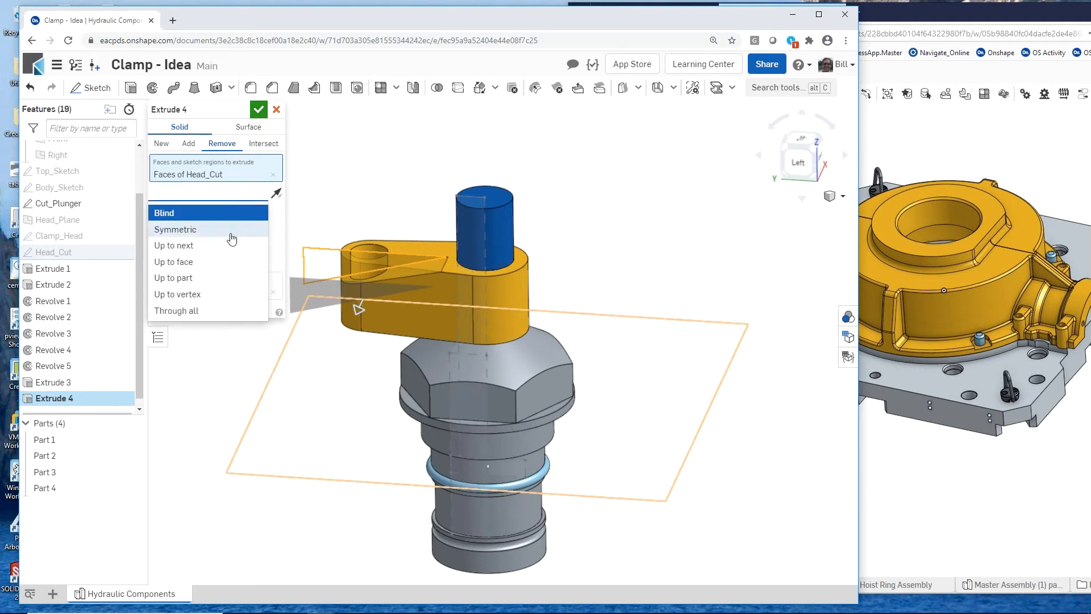
pyautogui.click(230, 230)
pyautogui.moveTo(362, 298); pyautogui.dragTo(350, 330)
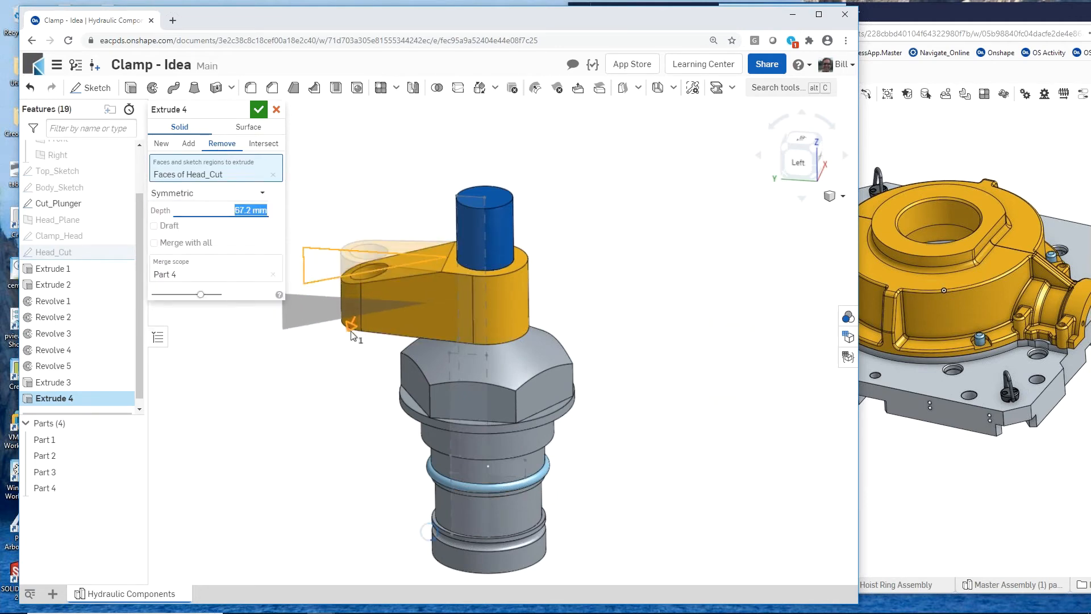
pyautogui.click(259, 110)
# - Transform Part 4 by mate connectors, moving it from its upper rod-hole centre to the centre of the plunger's top face
pyautogui.scroll(2, 350, 329)
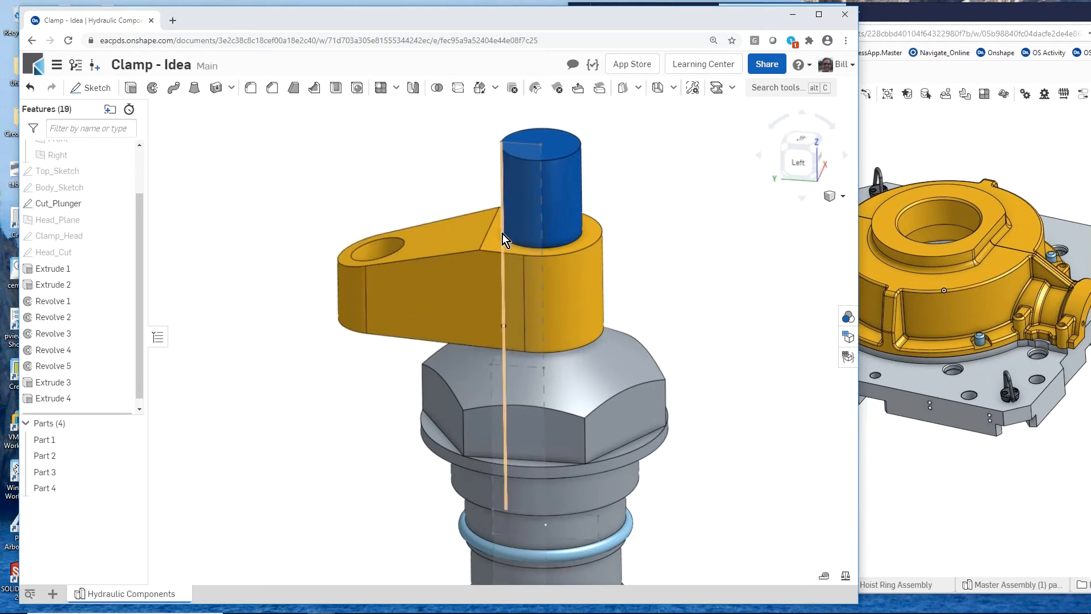
pyautogui.scroll(-2, 278, 380)
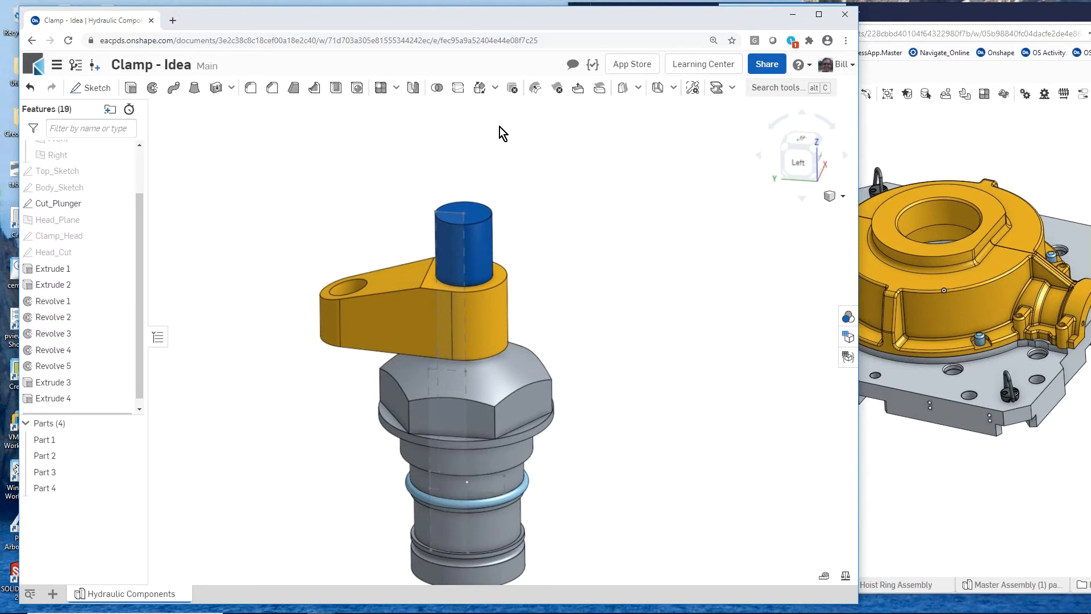
pyautogui.click(479, 89)
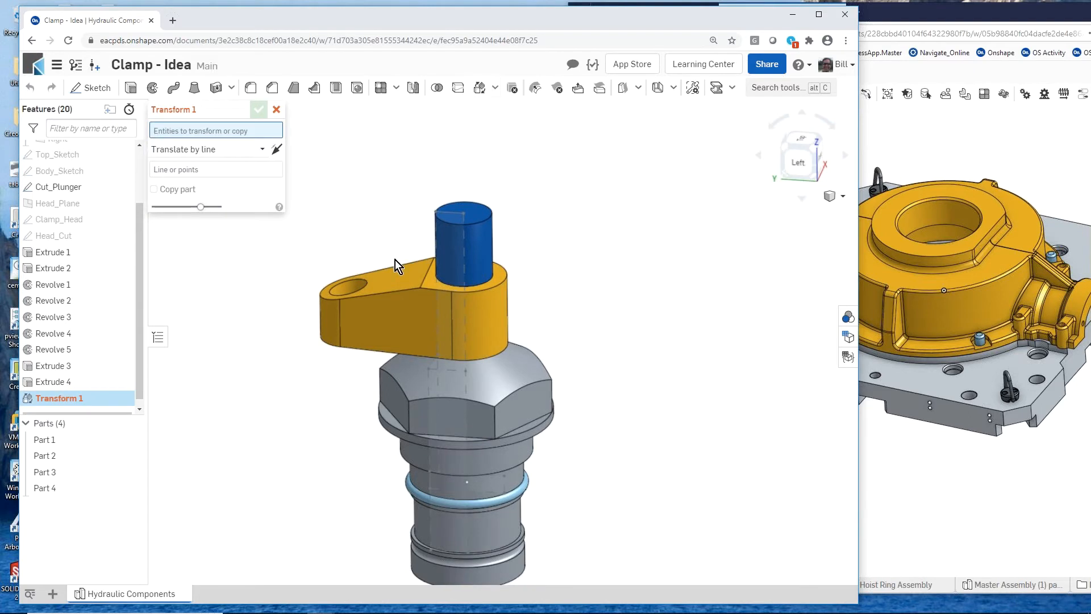
pyautogui.click(390, 285)
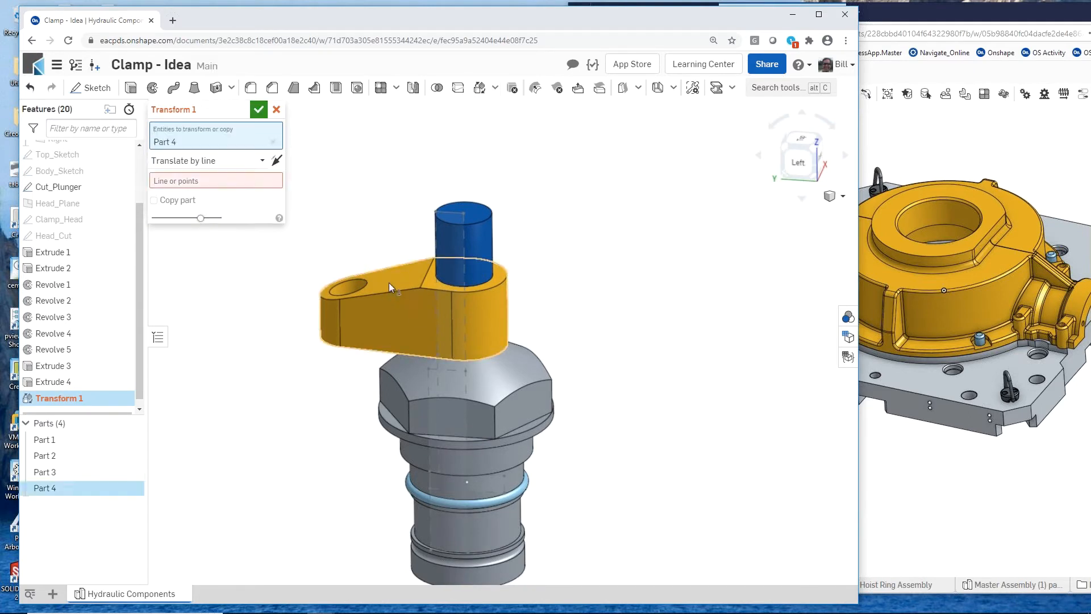
pyautogui.click(266, 161)
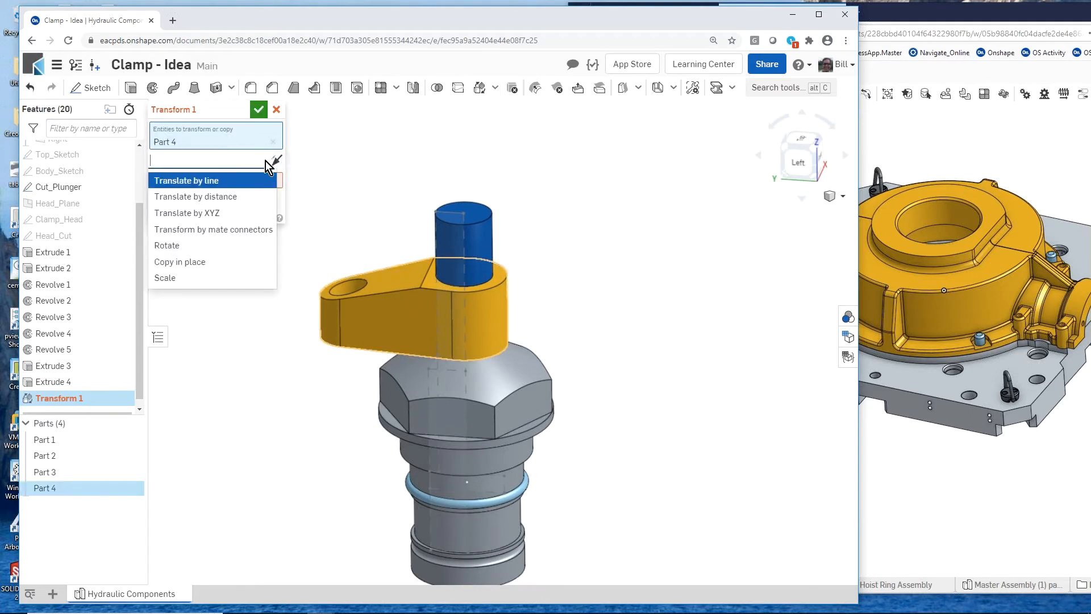
pyautogui.click(251, 233)
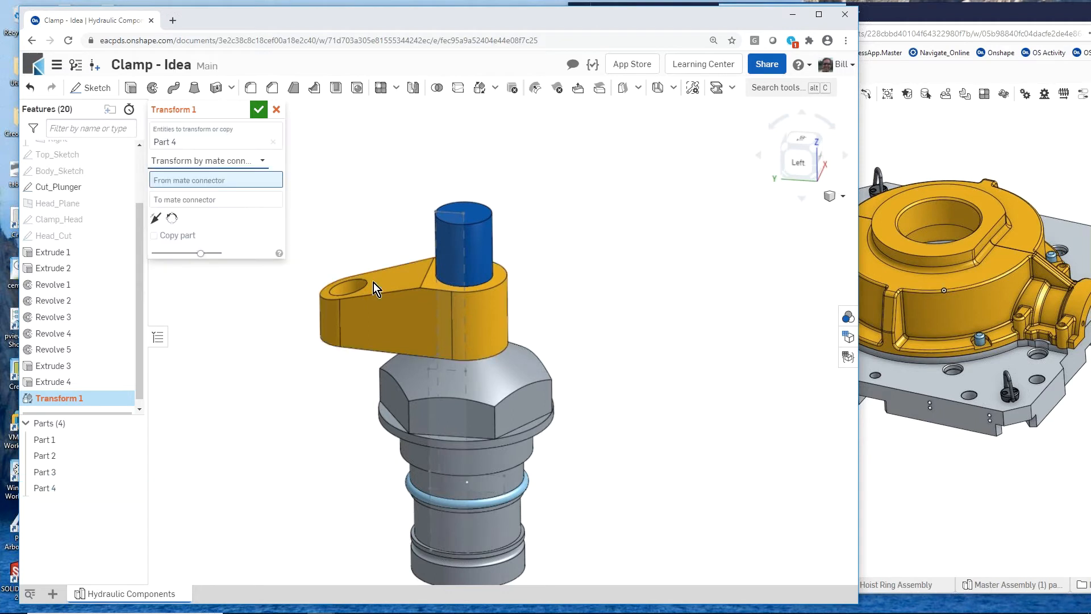
pyautogui.click(465, 276)
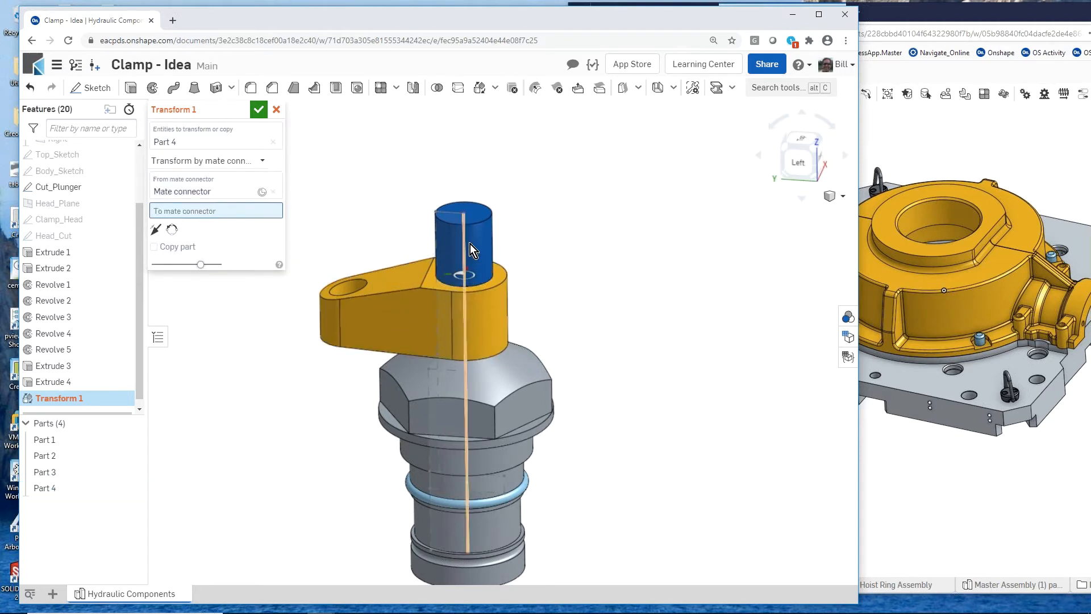
pyautogui.click(465, 213)
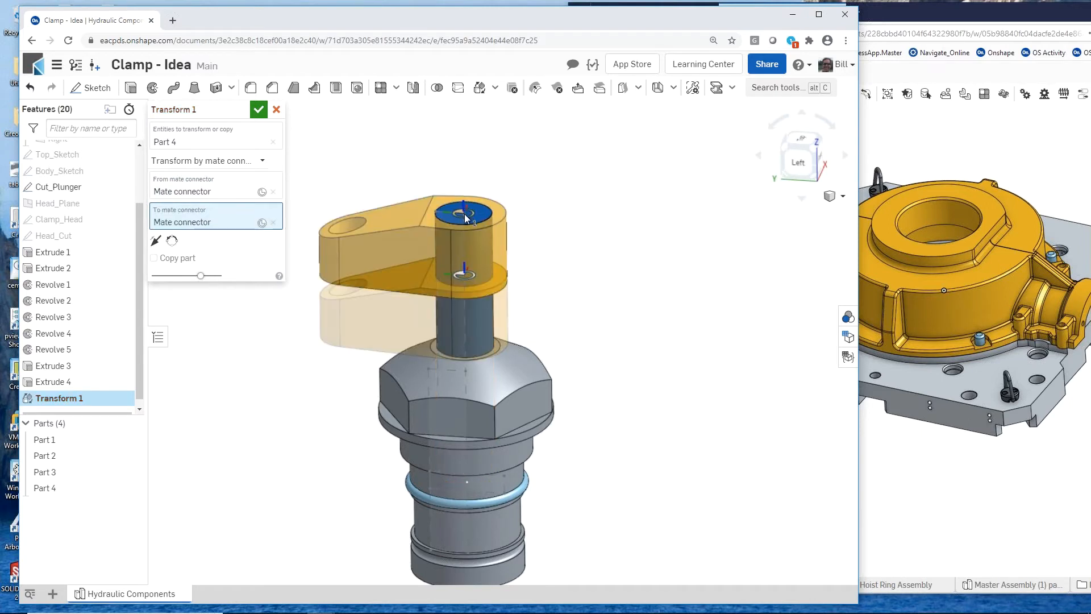
pyautogui.click(261, 110)
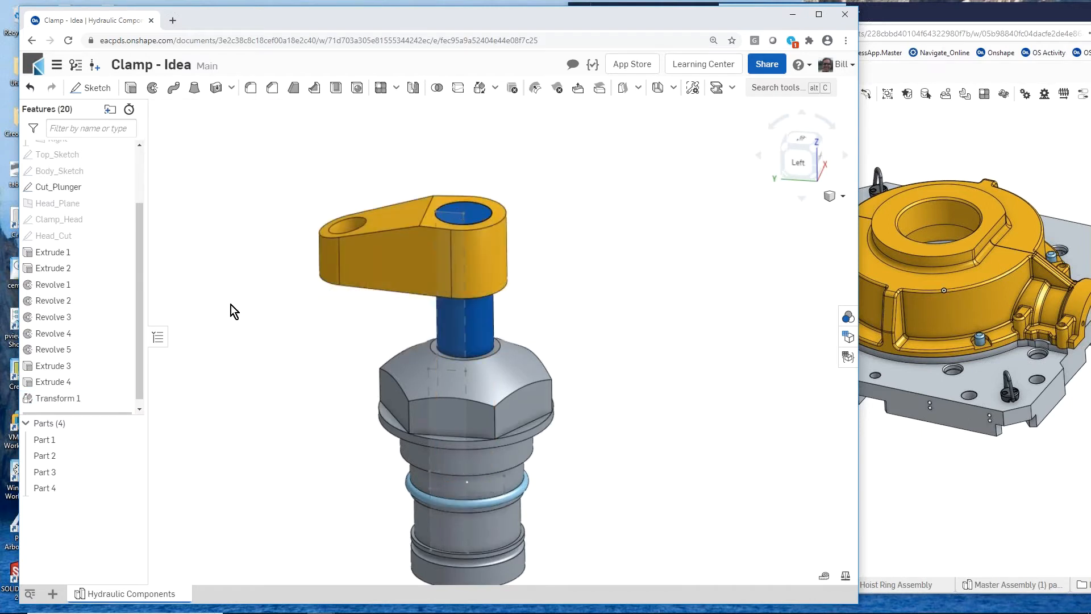
# - Set the appearance of the clamp arm, Part 4, to blue 3B61B4 and the plunger, Part 3, to light grey CFDBE5
pyautogui.scroll(-3, 284, 404)
pyautogui.scroll(3, 292, 417)
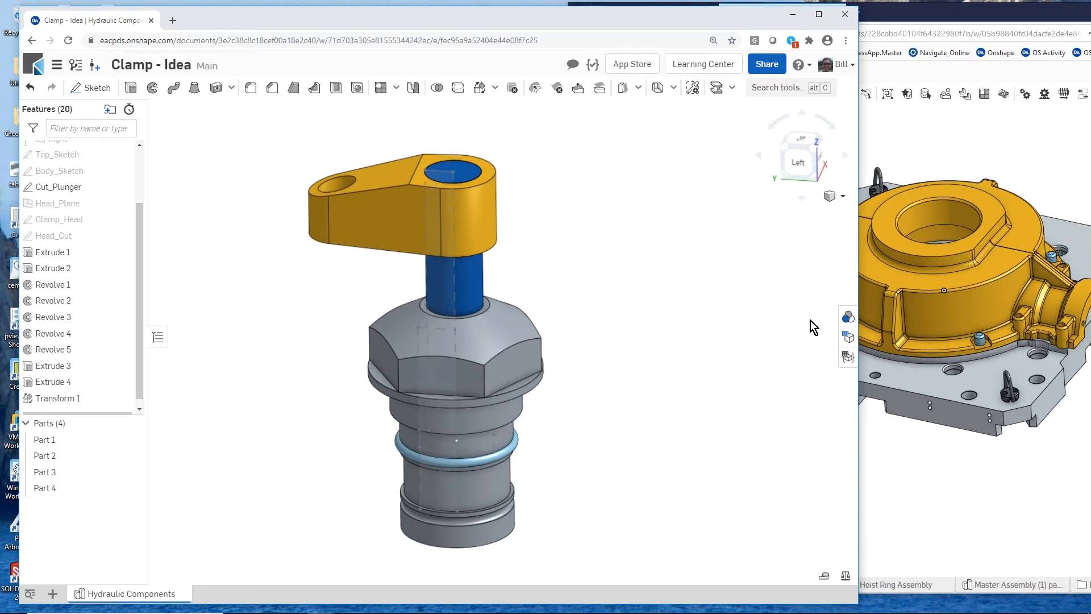
pyautogui.click(848, 317)
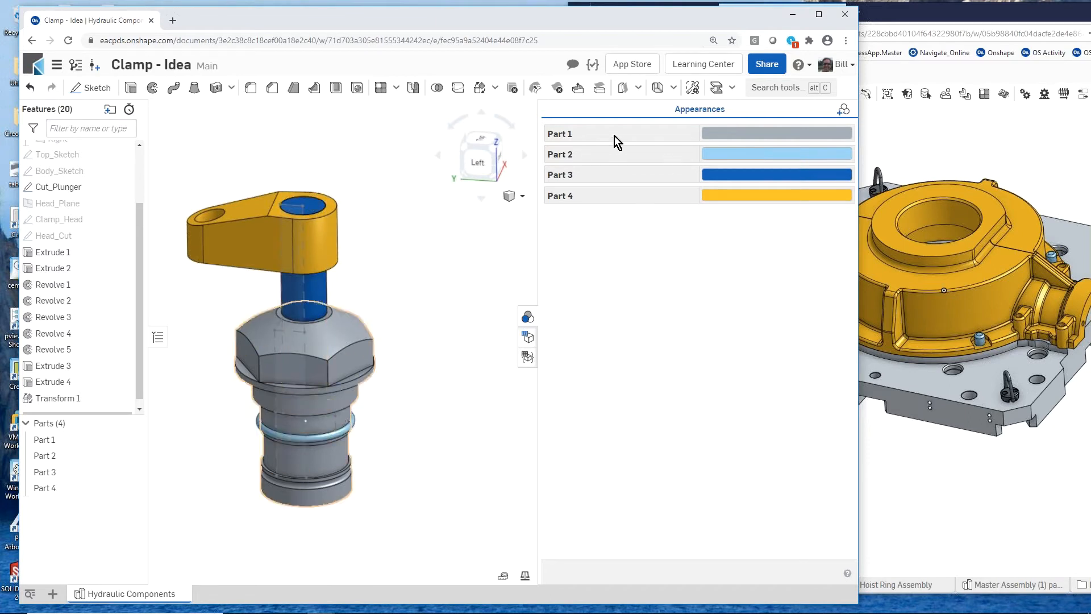
pyautogui.click(722, 197)
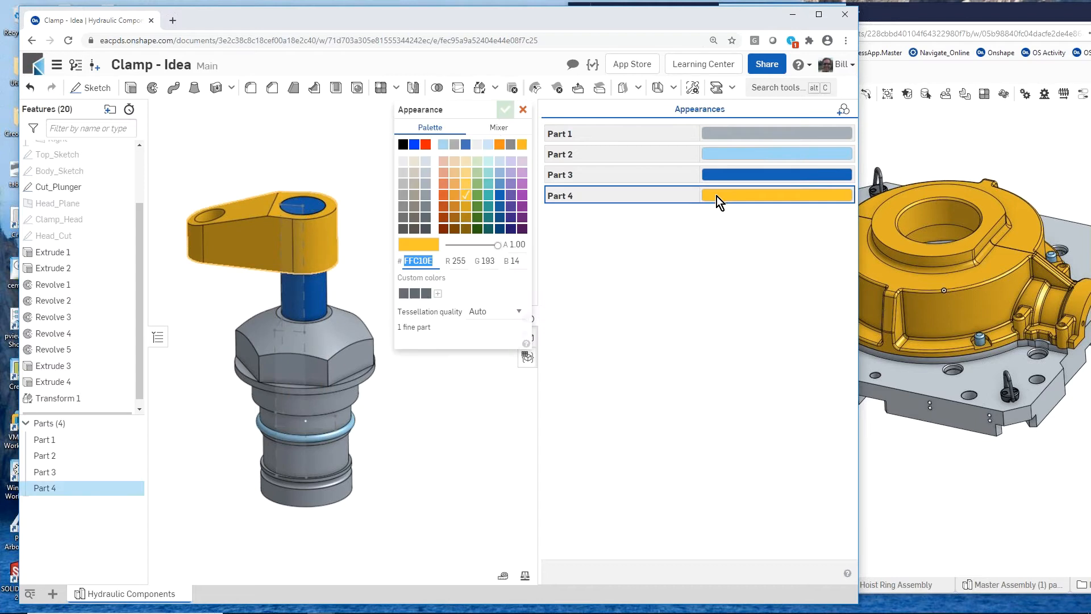
pyautogui.click(465, 144)
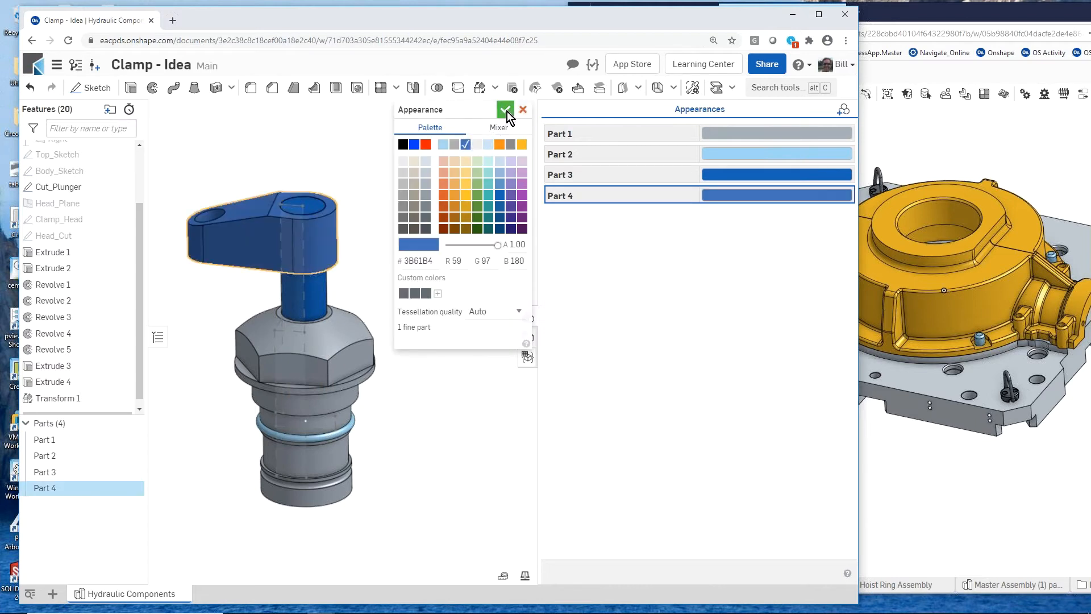
pyautogui.click(506, 110)
pyautogui.click(730, 174)
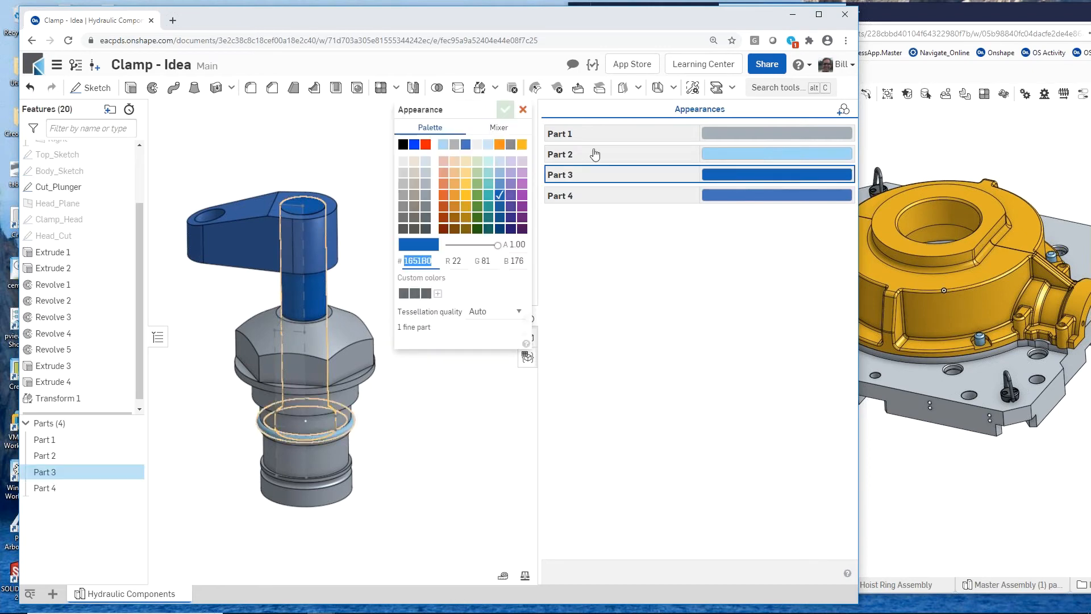
pyautogui.click(425, 160)
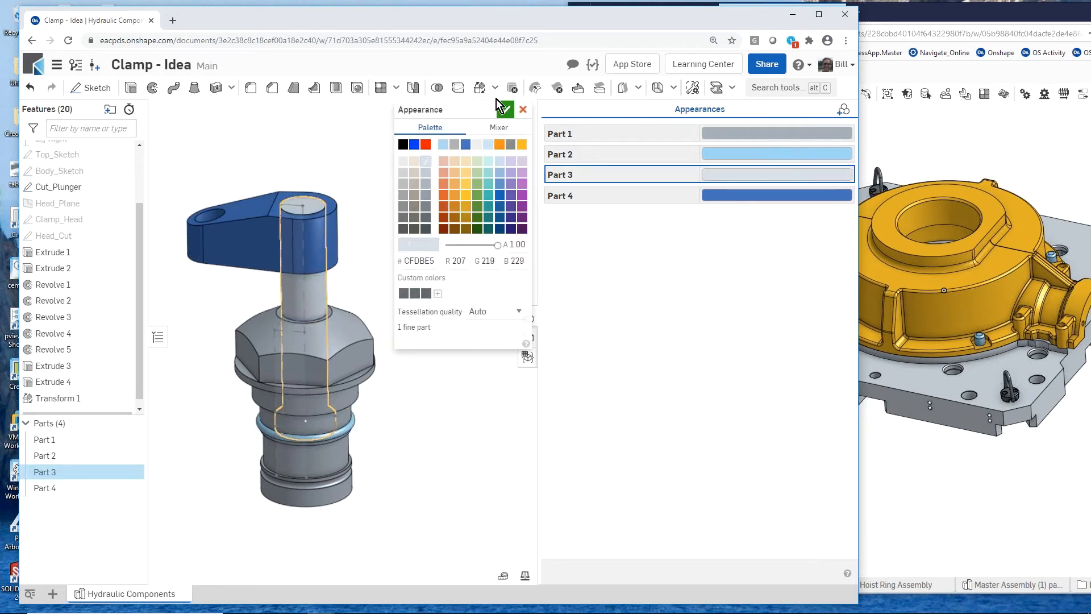
pyautogui.click(506, 110)
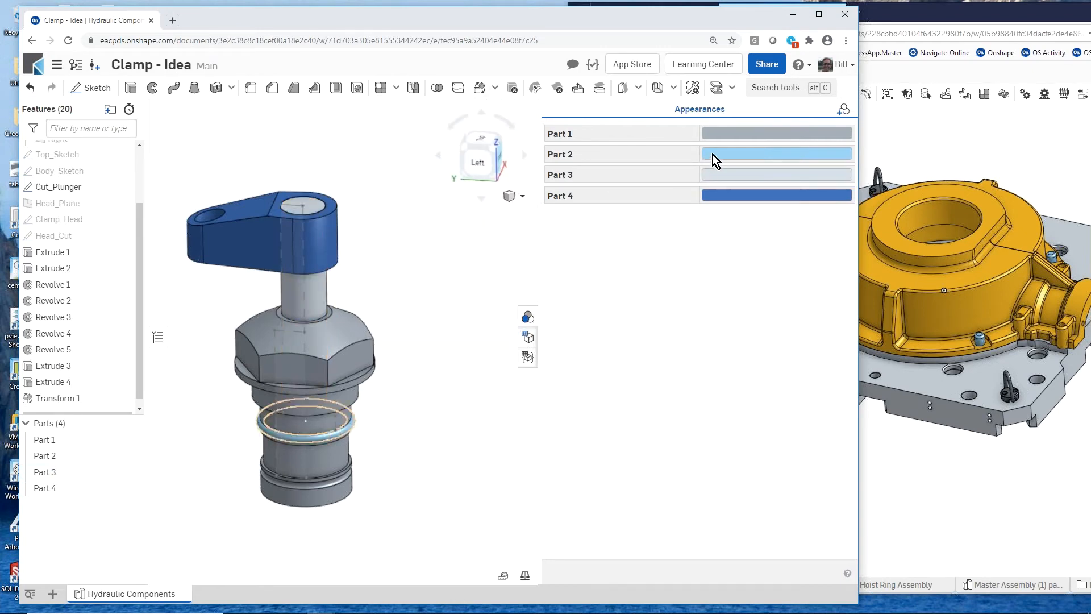
# - Set the appearance of the hex-headed body, Part 1, to the same blue as Part 4 and the O-ring, Part 2, to golden yellow
pyautogui.click(708, 132)
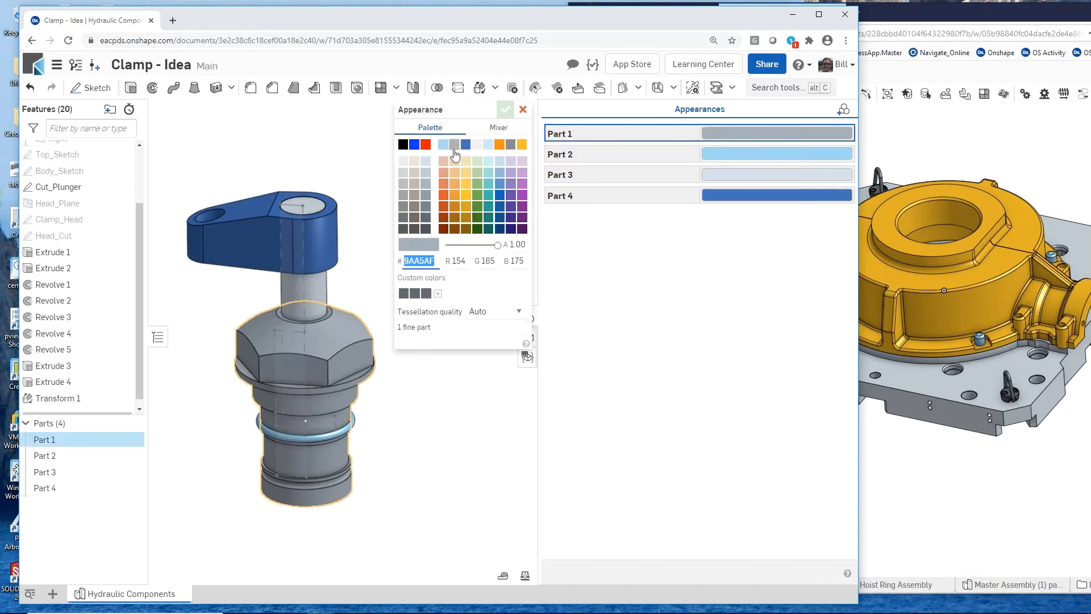
pyautogui.click(466, 145)
pyautogui.click(506, 108)
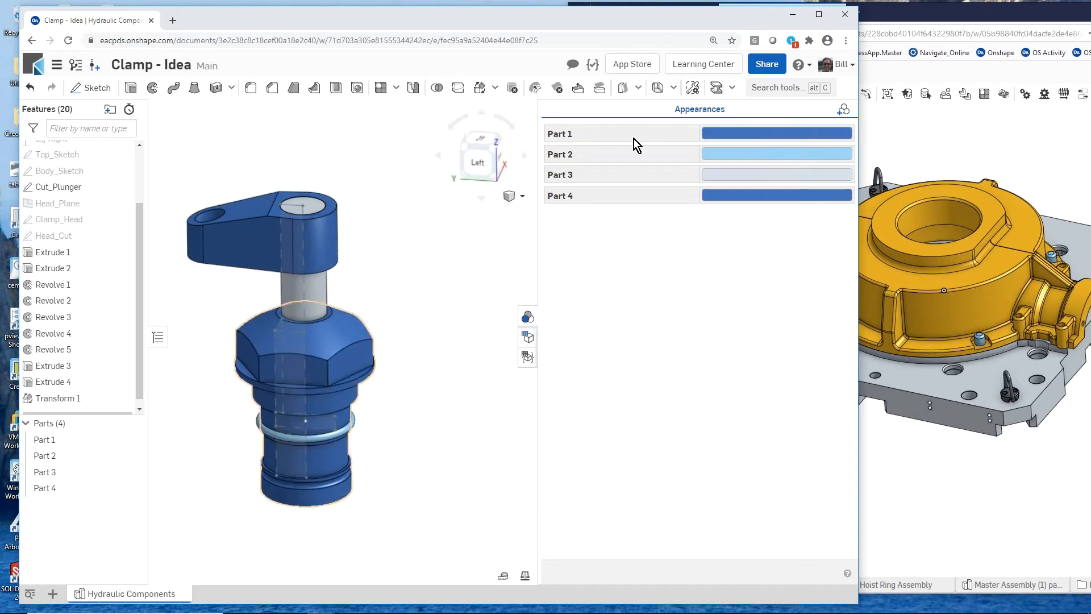
pyautogui.click(719, 151)
pyautogui.click(466, 194)
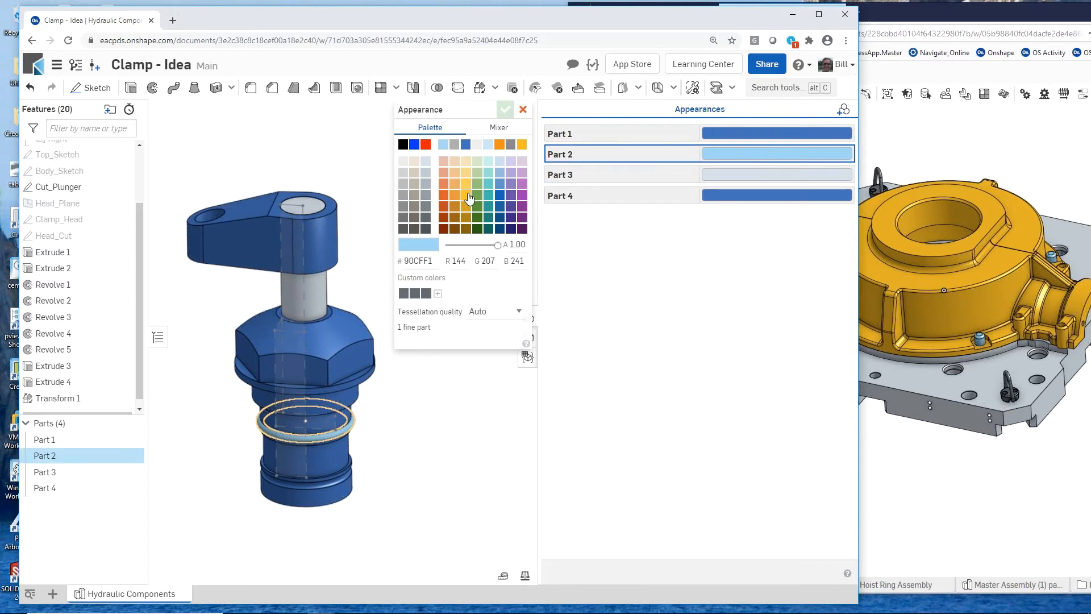
pyautogui.click(511, 110)
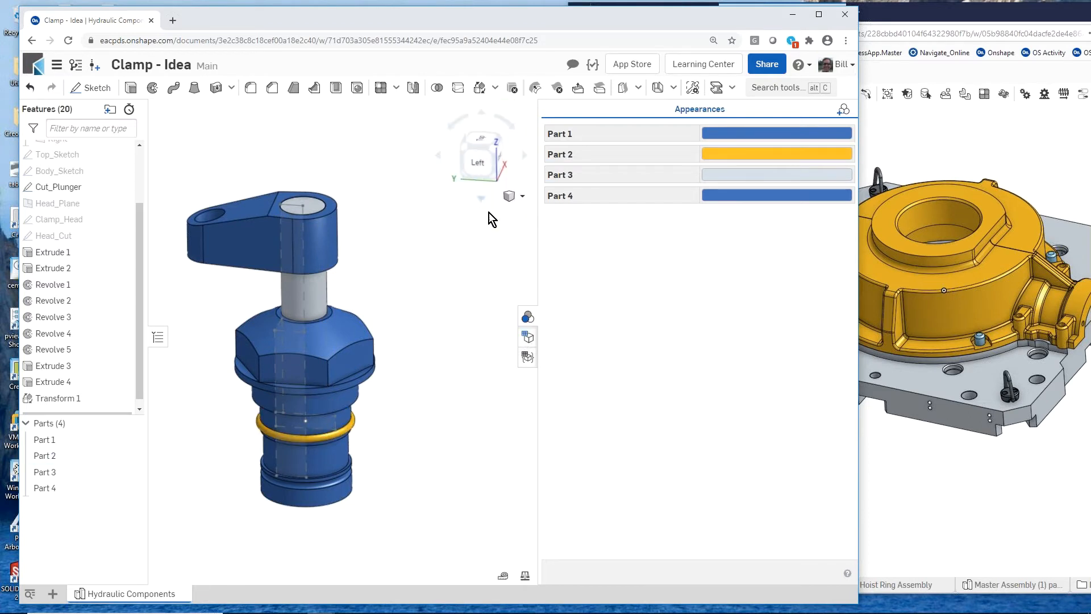
# - Create a new assembly in the document and insert all four parts of the Hydraulic Components part studio
pyautogui.click(529, 318)
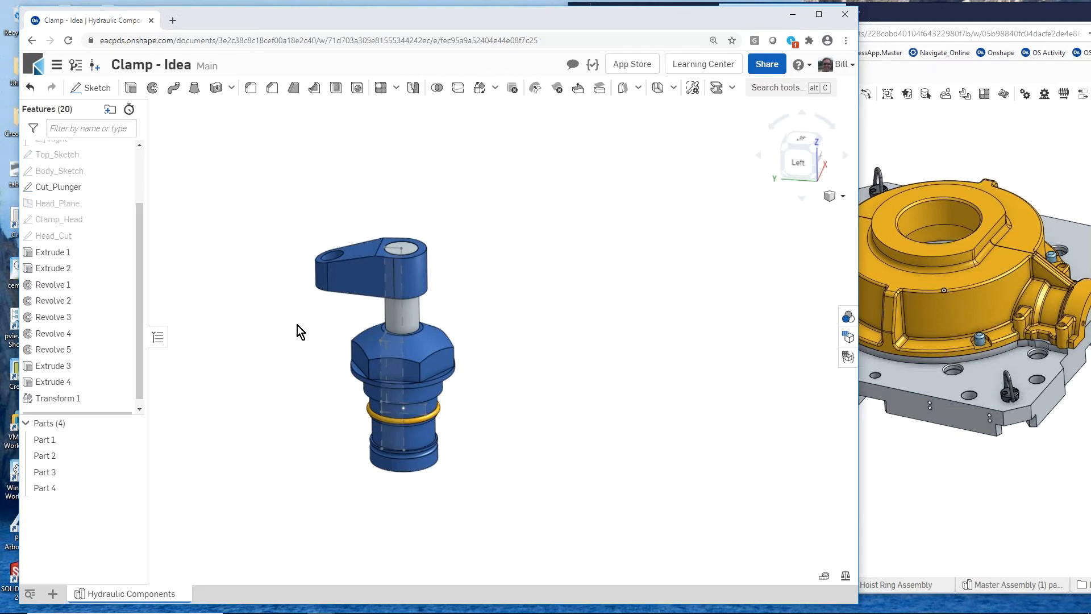
pyautogui.scroll(2, 298, 324)
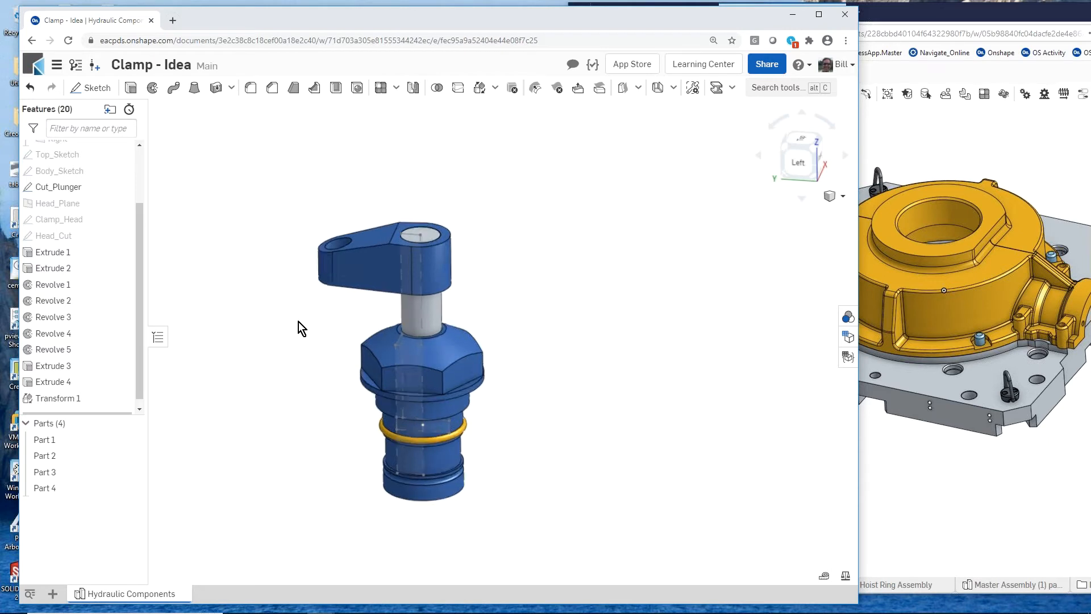
pyautogui.click(54, 593)
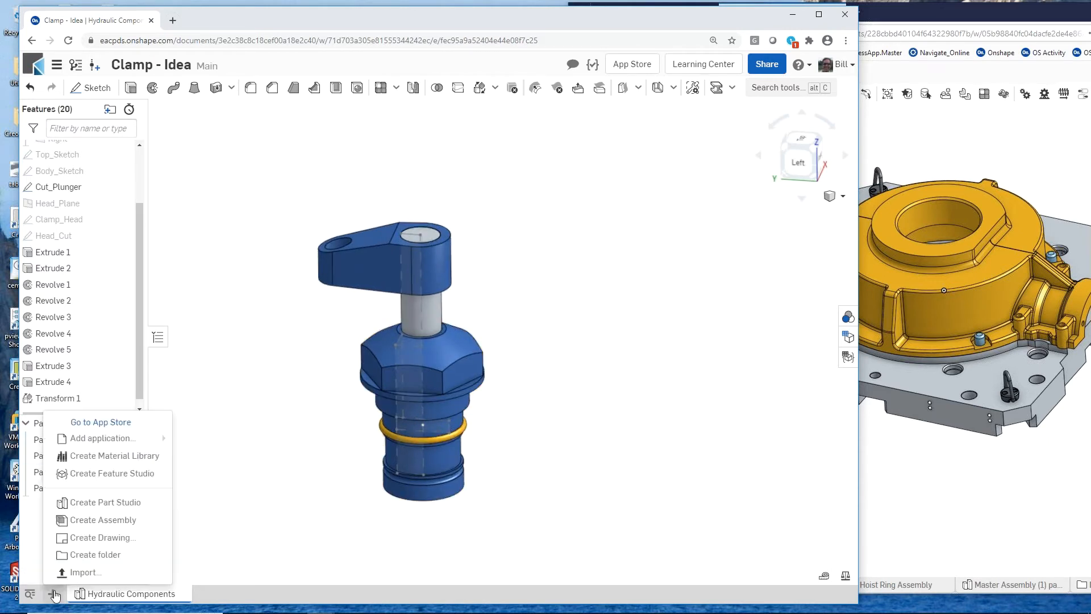
pyautogui.click(146, 520)
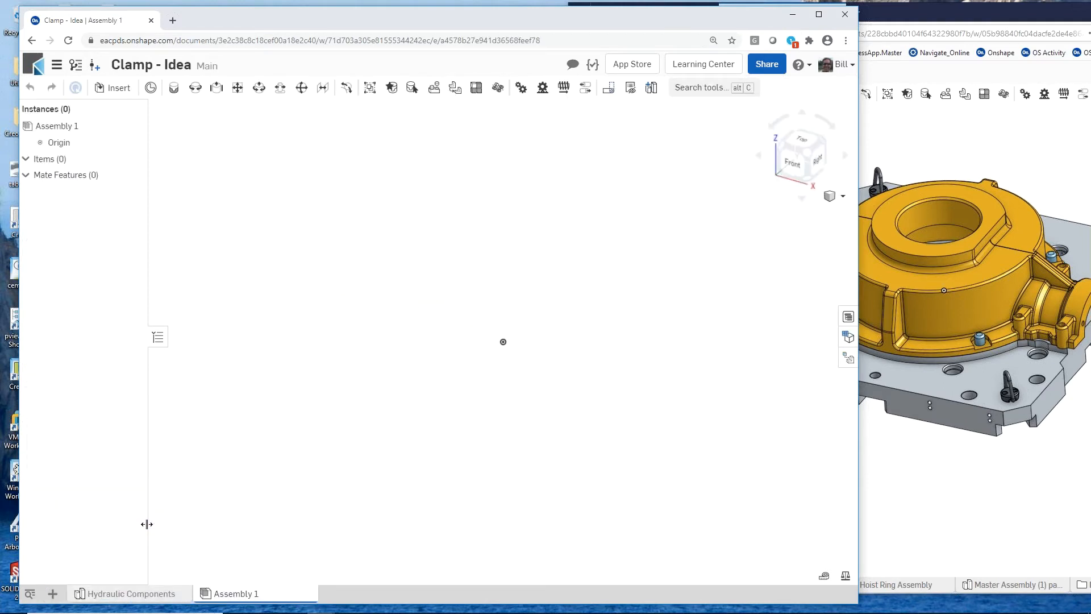
pyautogui.click(115, 91)
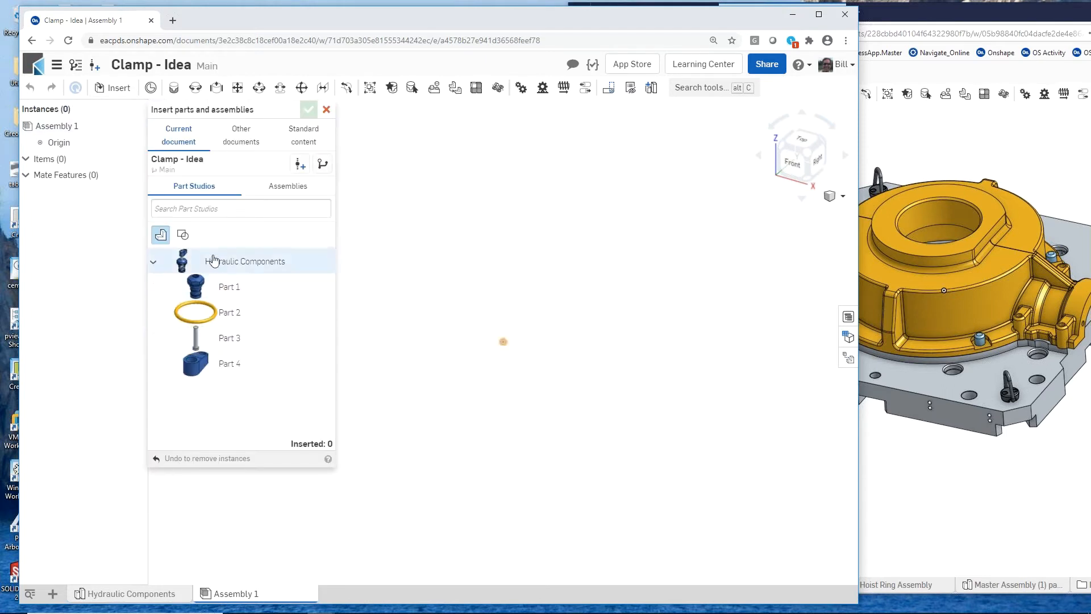
pyautogui.click(219, 259)
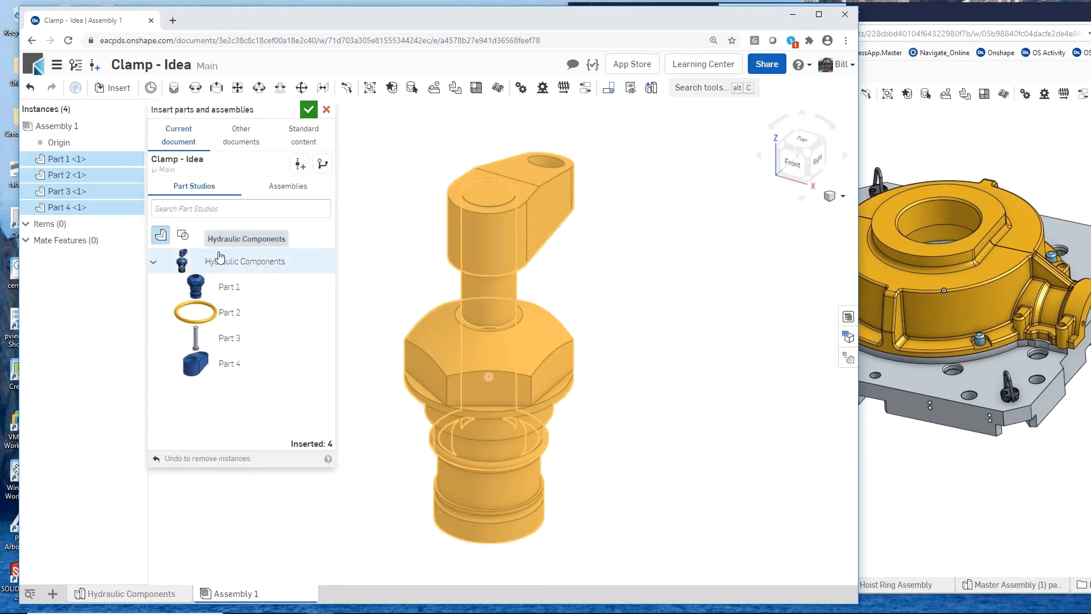
pyautogui.click(309, 111)
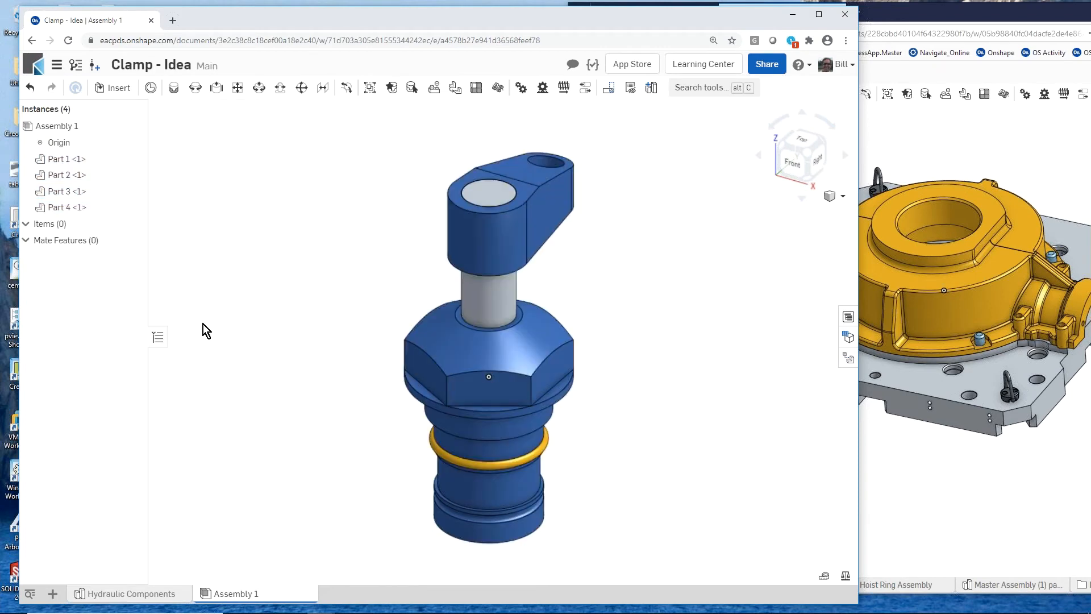
# - Add a Name column to the assembly's bill of materials and remove its Description column
pyautogui.click(846, 316)
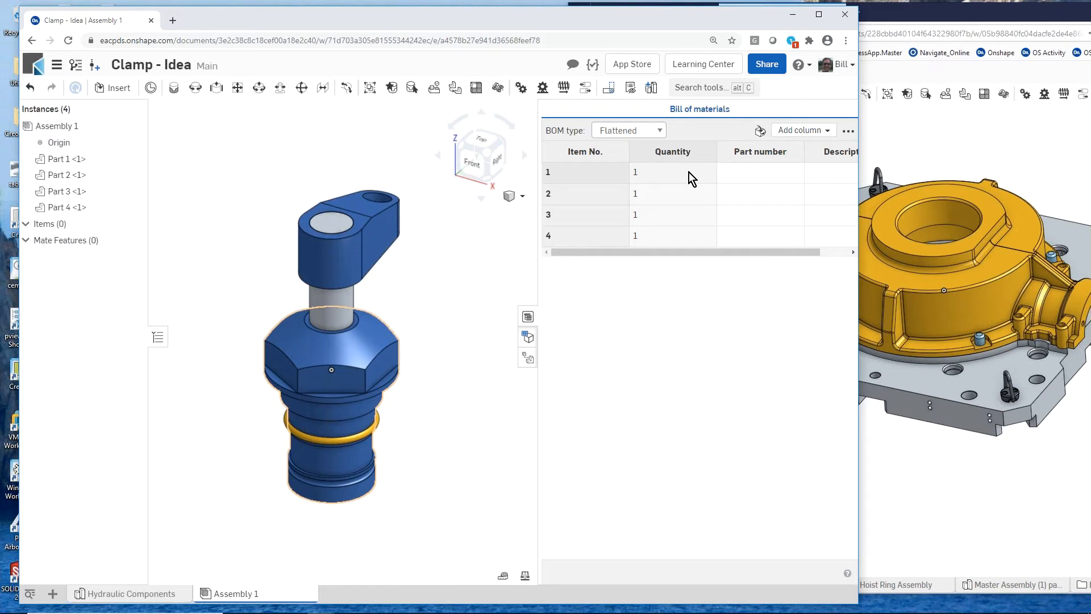
pyautogui.click(822, 134)
pyautogui.click(768, 164)
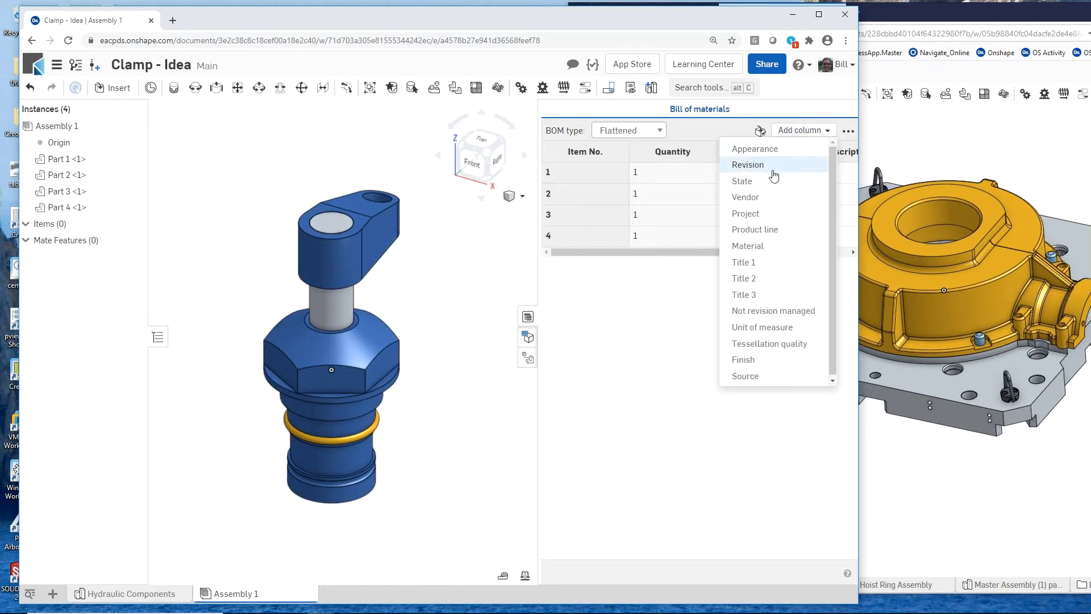
pyautogui.click(733, 131)
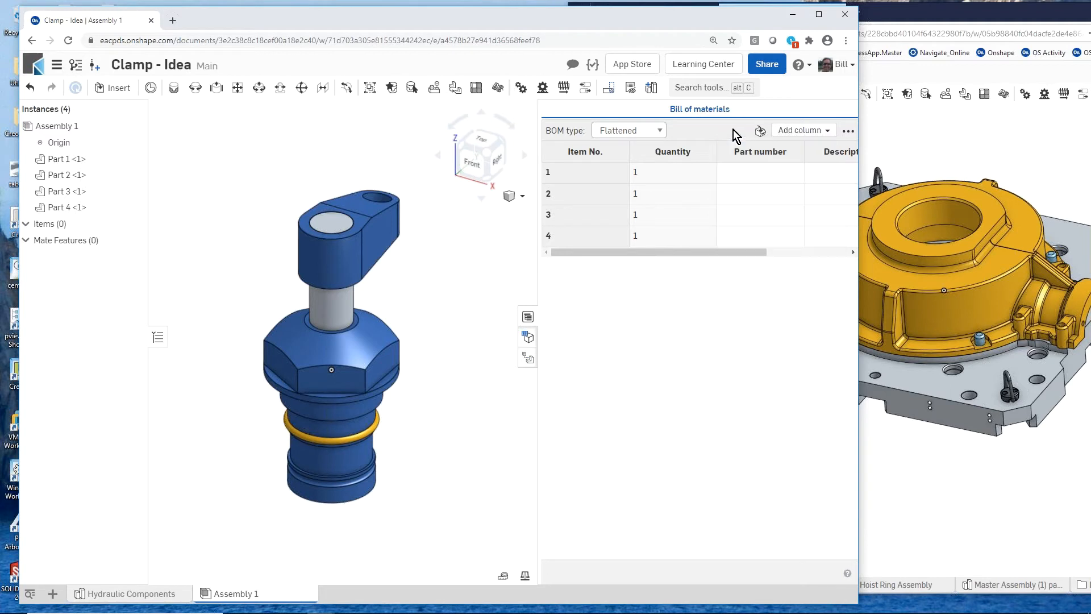
pyautogui.rightClick(826, 152)
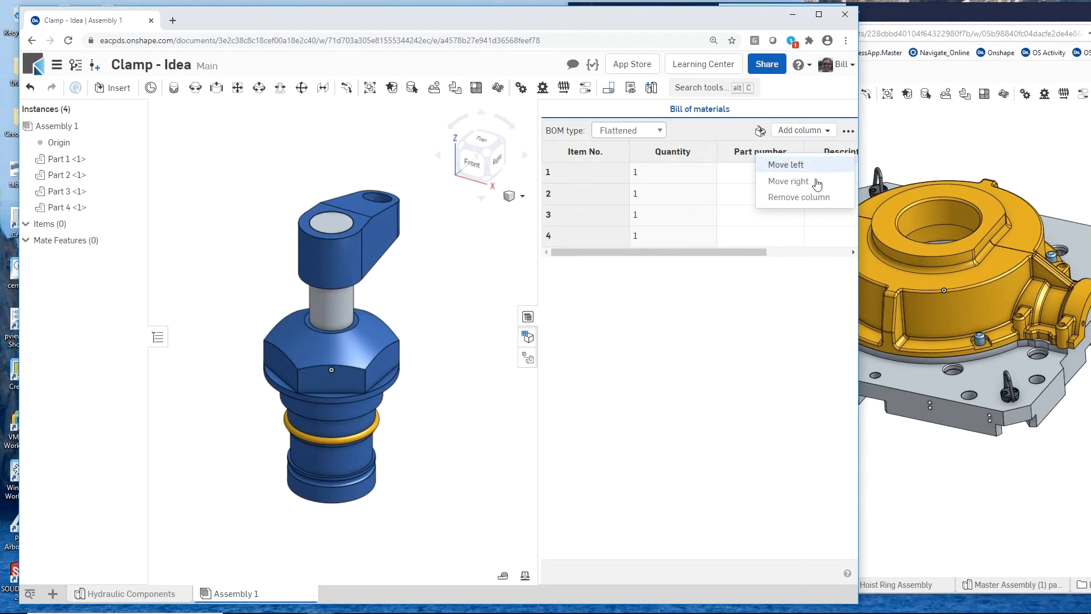
pyautogui.click(818, 199)
# - Move the Name column in the bill of materials directly after Item No., ahead of Quantity
pyautogui.rightClick(813, 151)
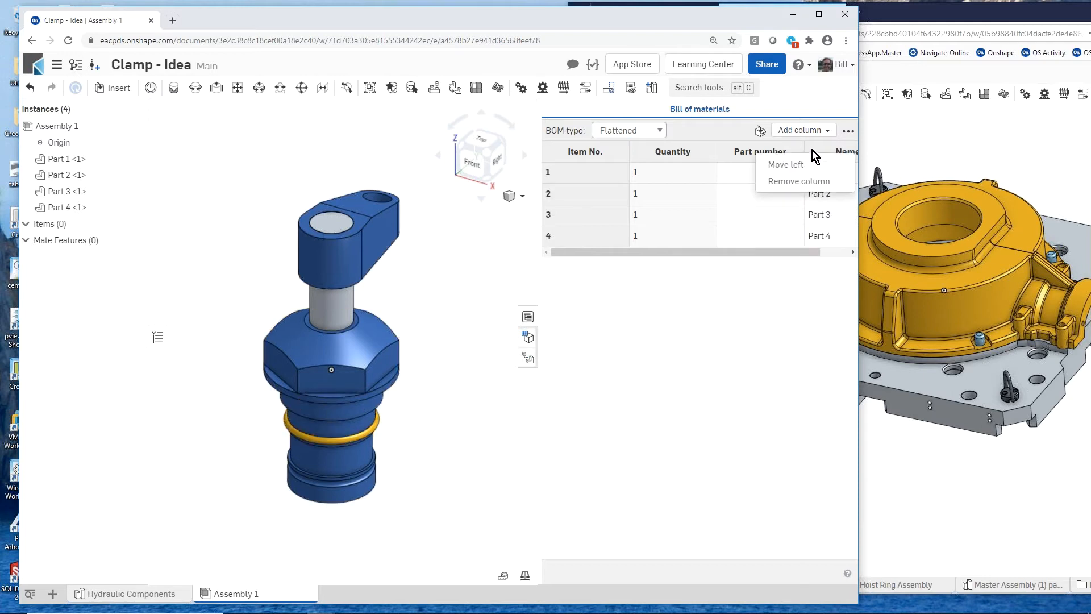
pyautogui.click(812, 164)
pyautogui.rightClick(768, 154)
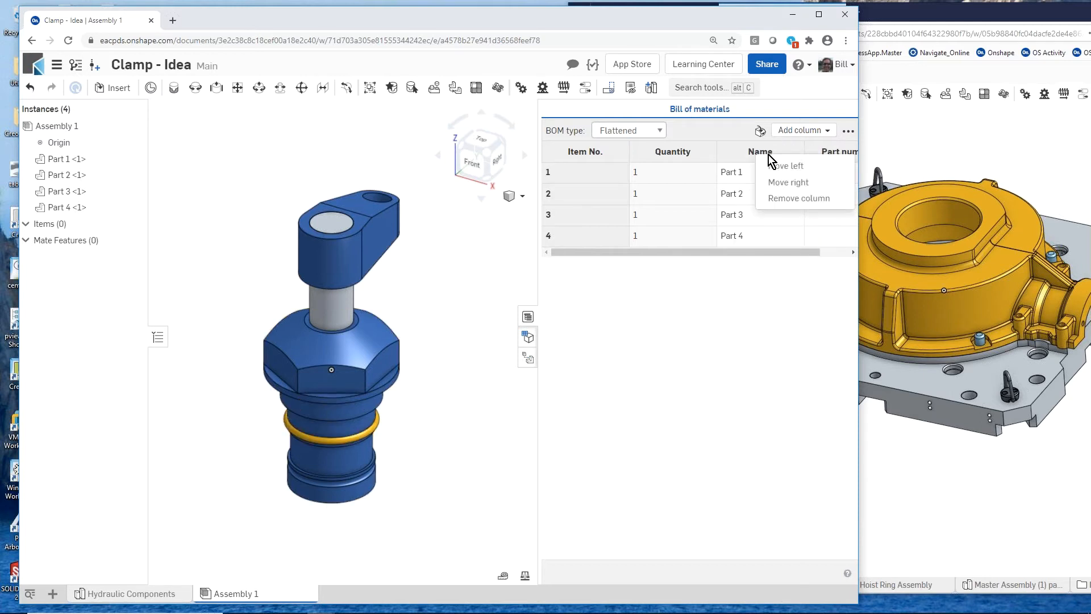
pyautogui.click(784, 166)
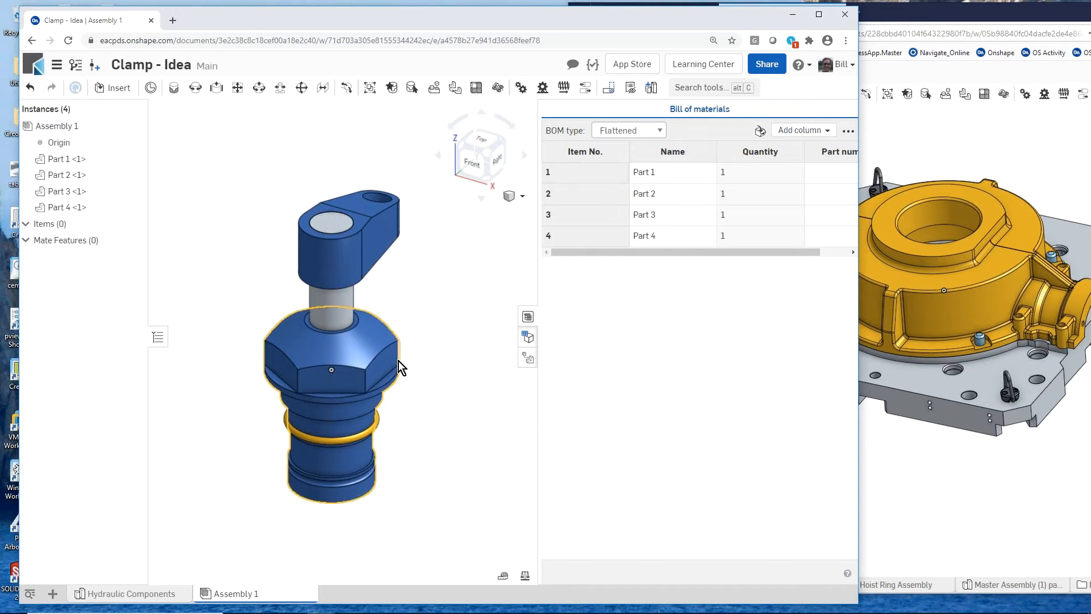
# - Rename Part 1 as Body and Part 2 as O-Ring in the bill of materials
pyautogui.doubleClick(657, 172)
pyautogui.write('Body')
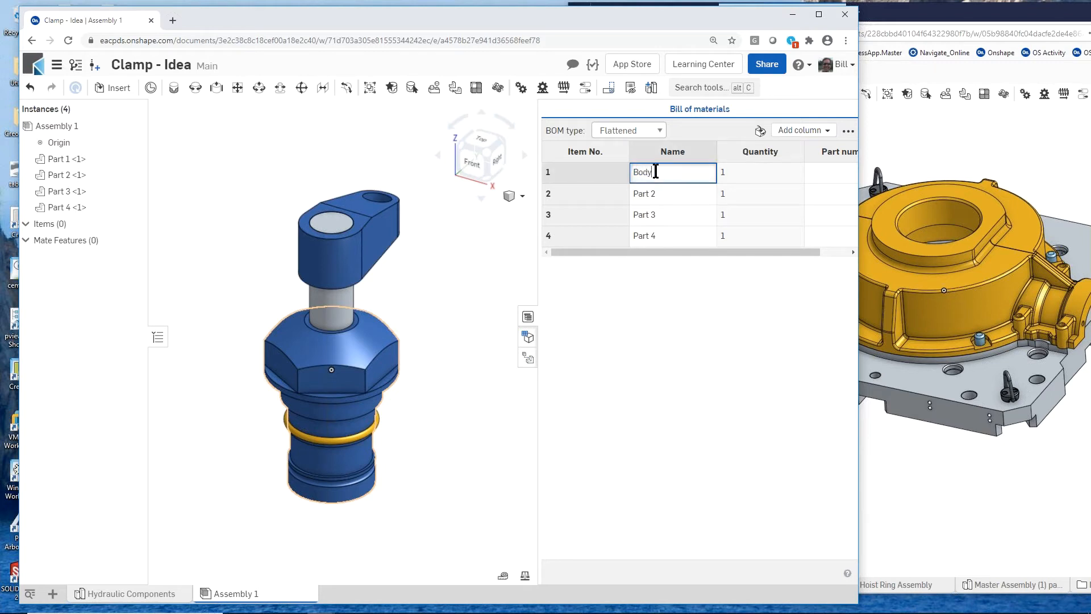
pyautogui.doubleClick(648, 194)
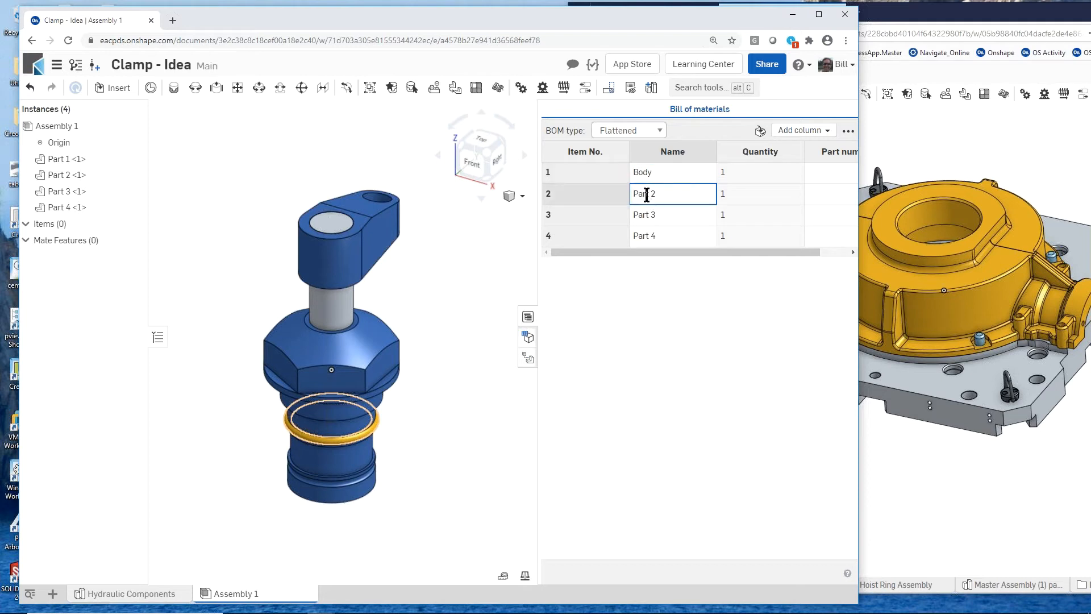
pyautogui.write('O-Ring')
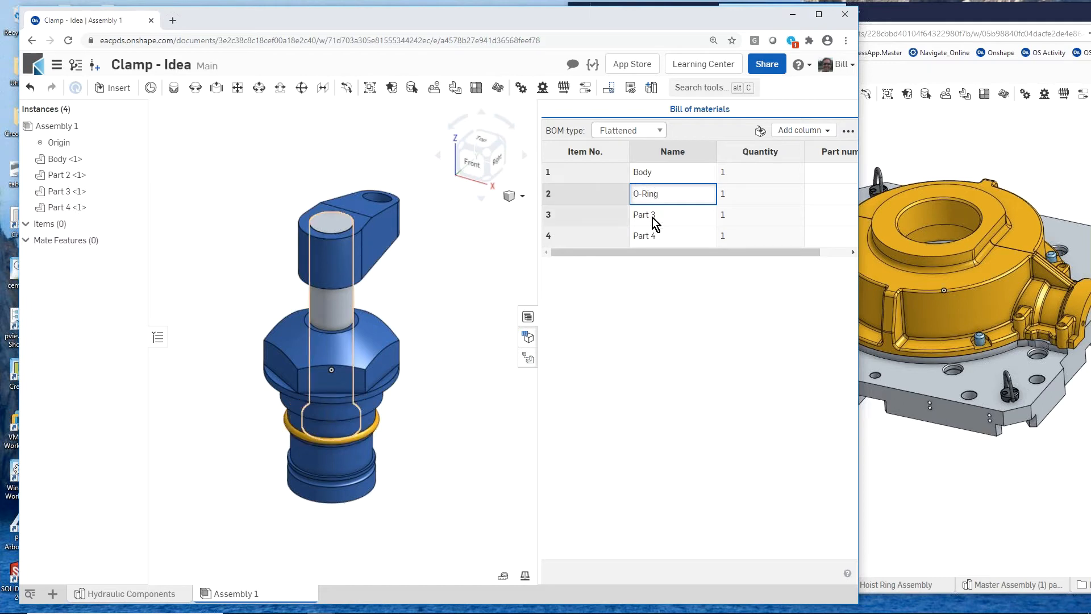
# - Rename Part 3 as Plunger and Part 4 as Head, and close the bill of materials
pyautogui.doubleClick(653, 217)
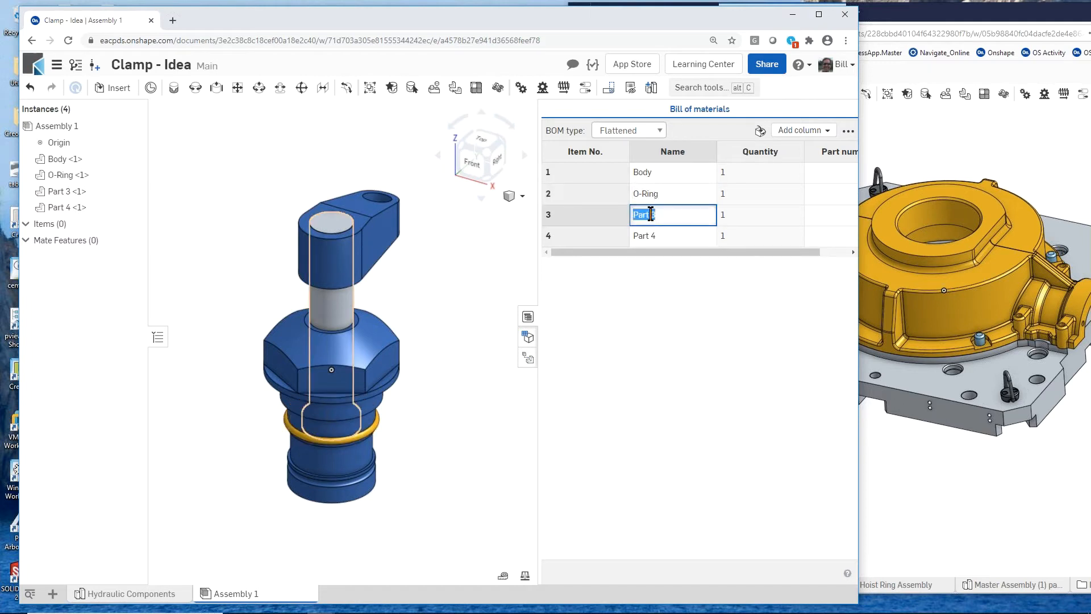
pyautogui.write('Plunger')
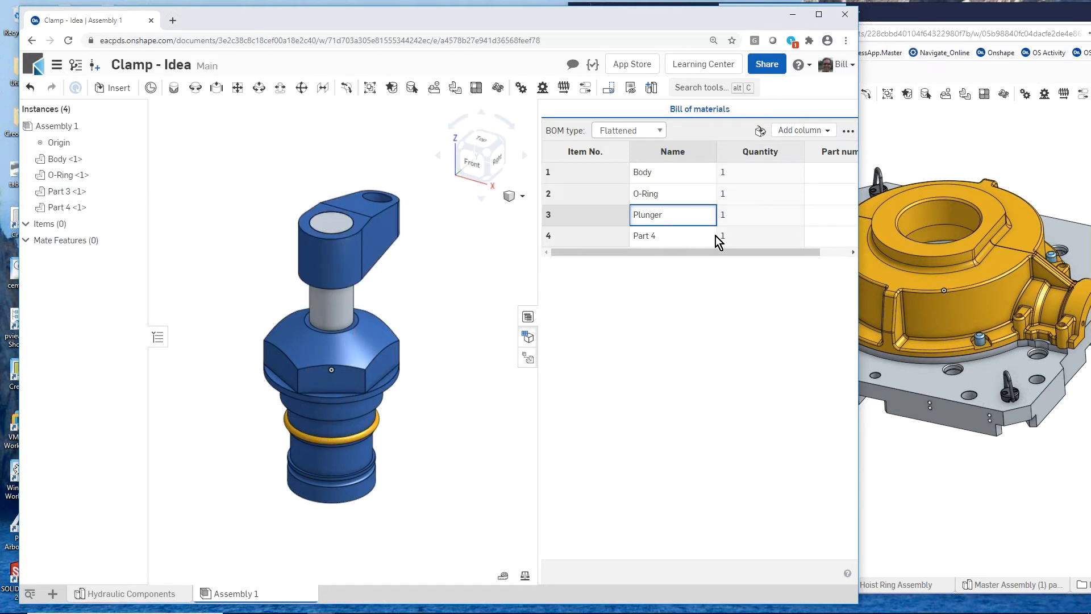
pyautogui.click(677, 239)
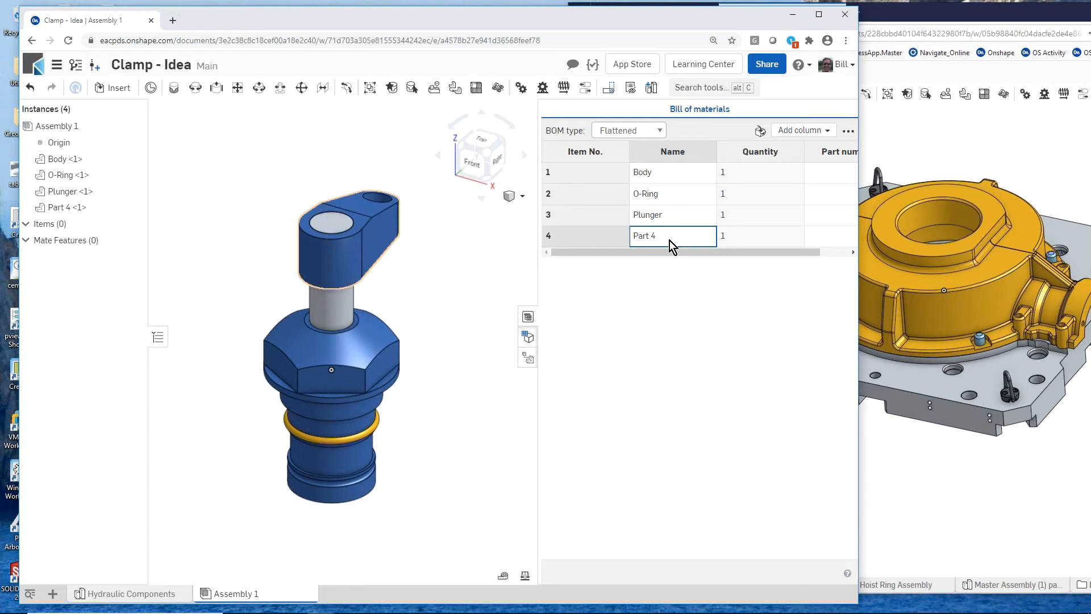
pyautogui.click(670, 241)
pyautogui.write('Head')
pyautogui.press('Return')
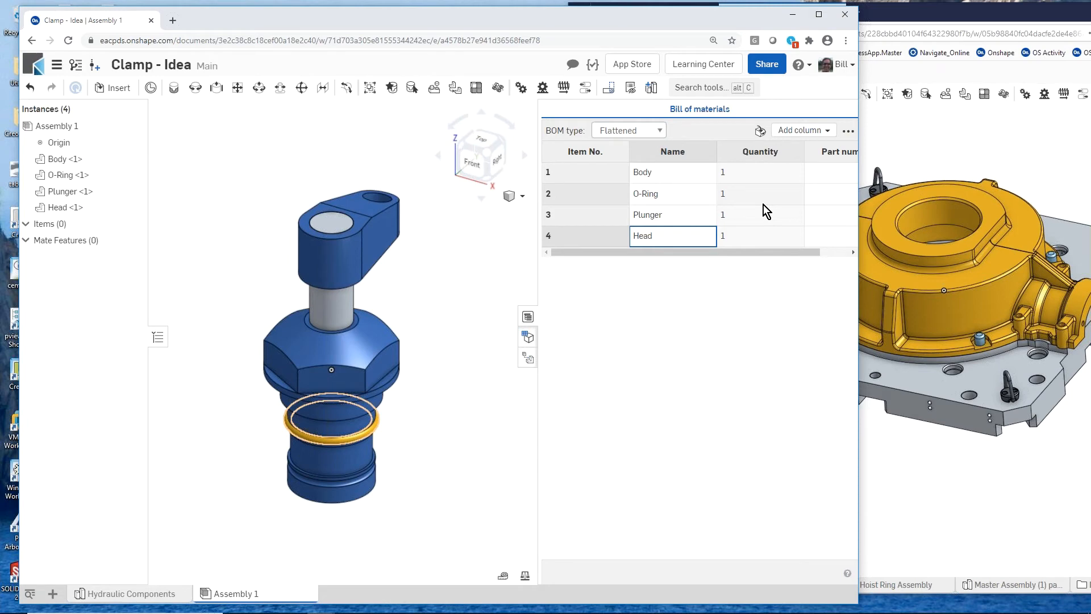
pyautogui.click(527, 318)
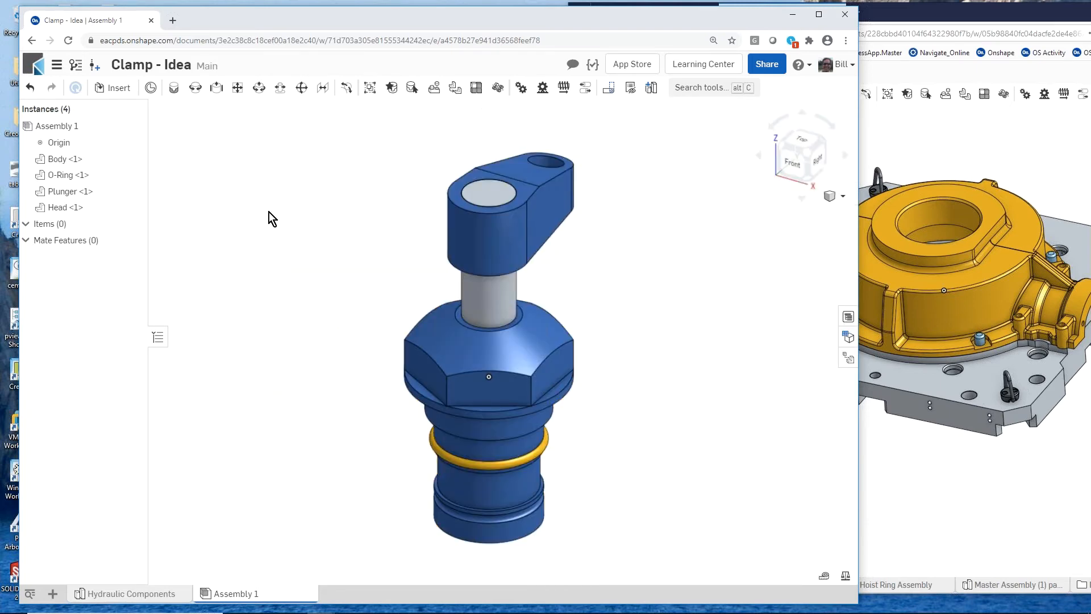
# - Try moving the plunger out of the head and body on its own, and undo the move
pyautogui.scroll(-2, 275, 294)
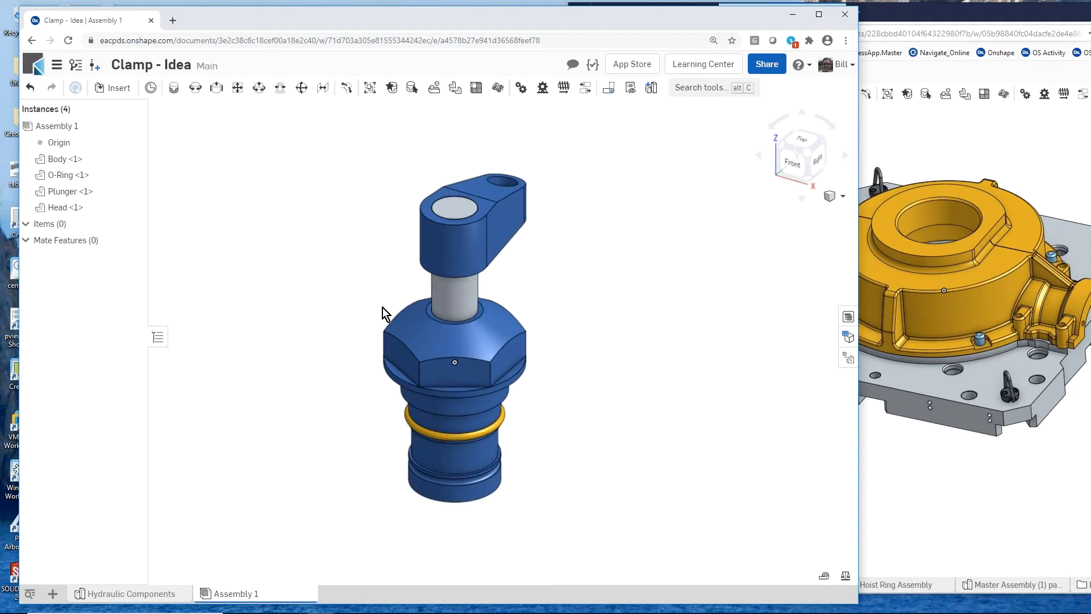
pyautogui.moveTo(600, 265); pyautogui.dragTo(679, 277)
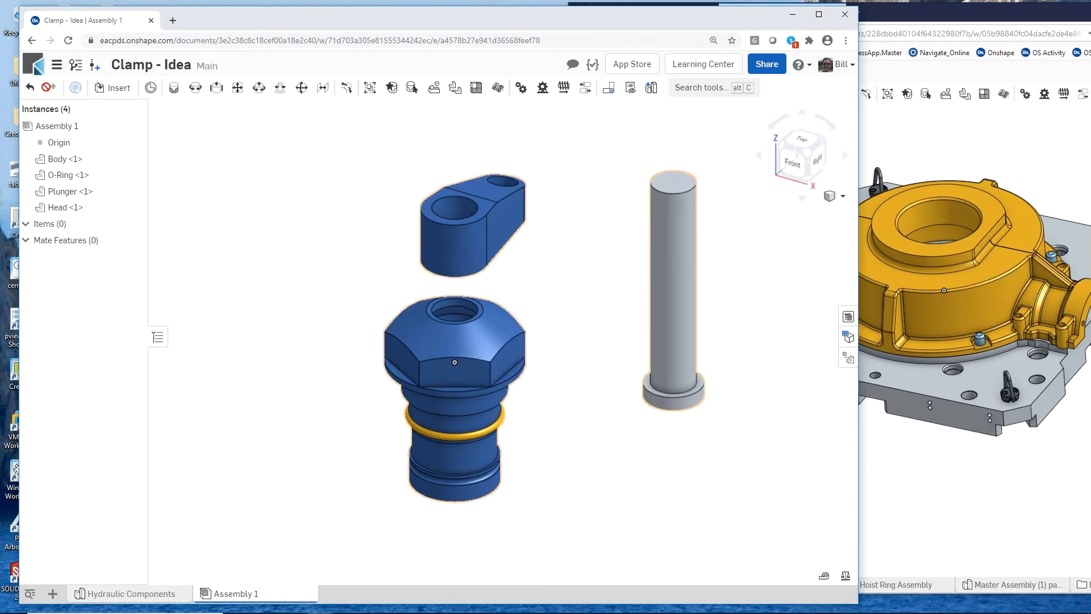
pyautogui.click(30, 88)
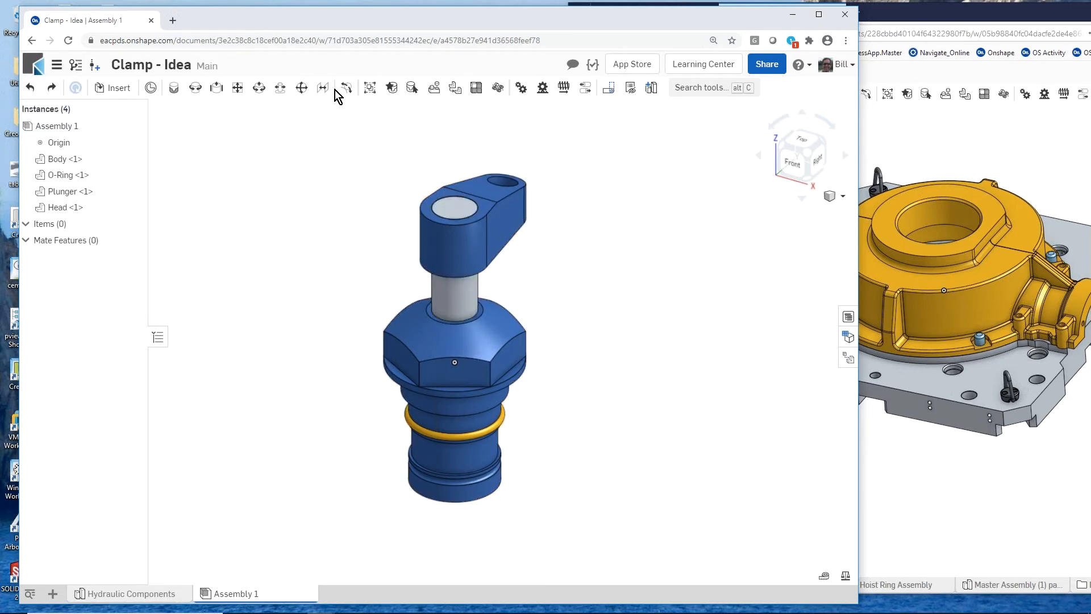
# - Group the plunger with the head and move the pair out of the body, beside it
pyautogui.click(452, 302)
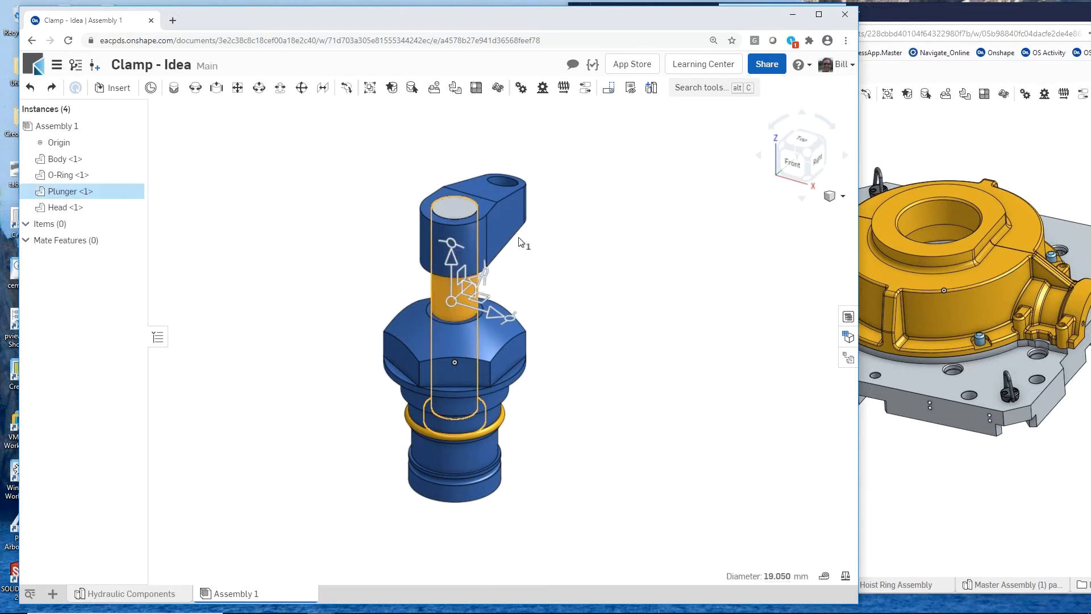
pyautogui.click(502, 223)
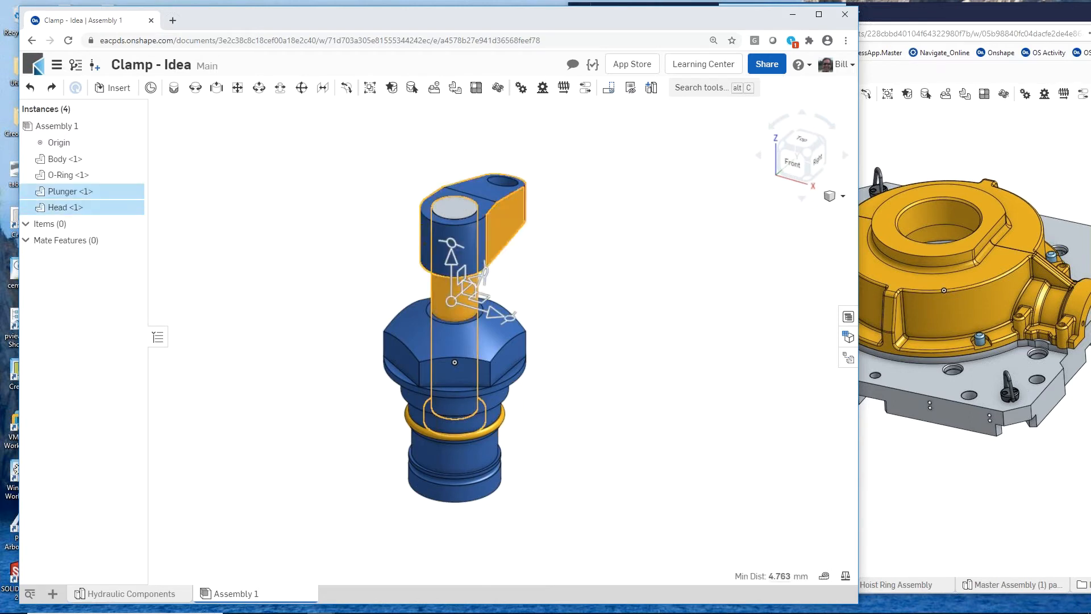
pyautogui.click(373, 89)
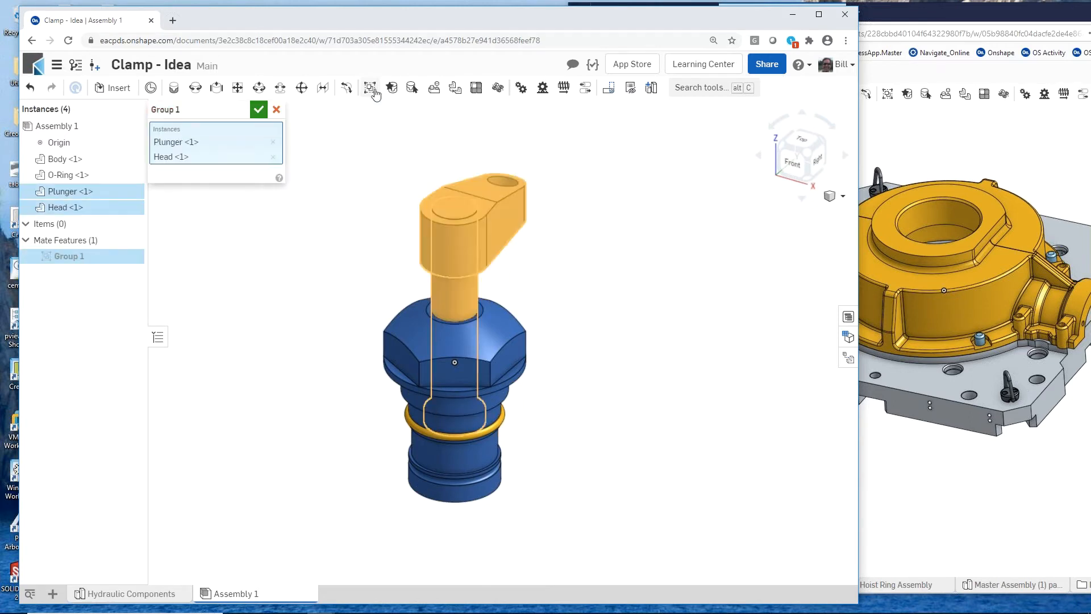
pyautogui.click(259, 109)
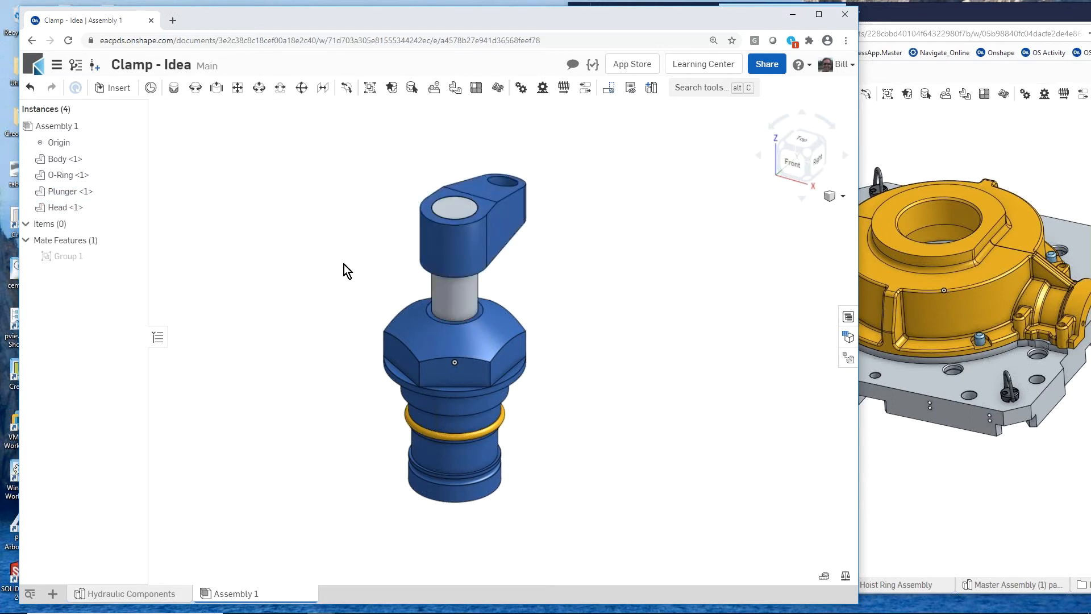
pyautogui.moveTo(472, 285); pyautogui.dragTo(599, 260)
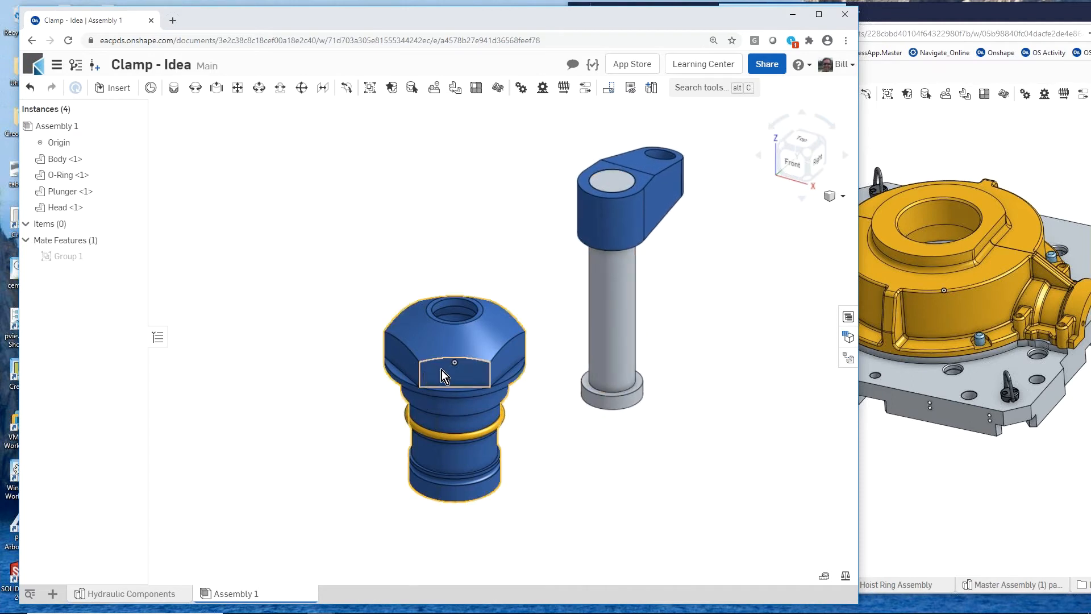
# - Fix the body in place in the assembly
pyautogui.click(435, 464)
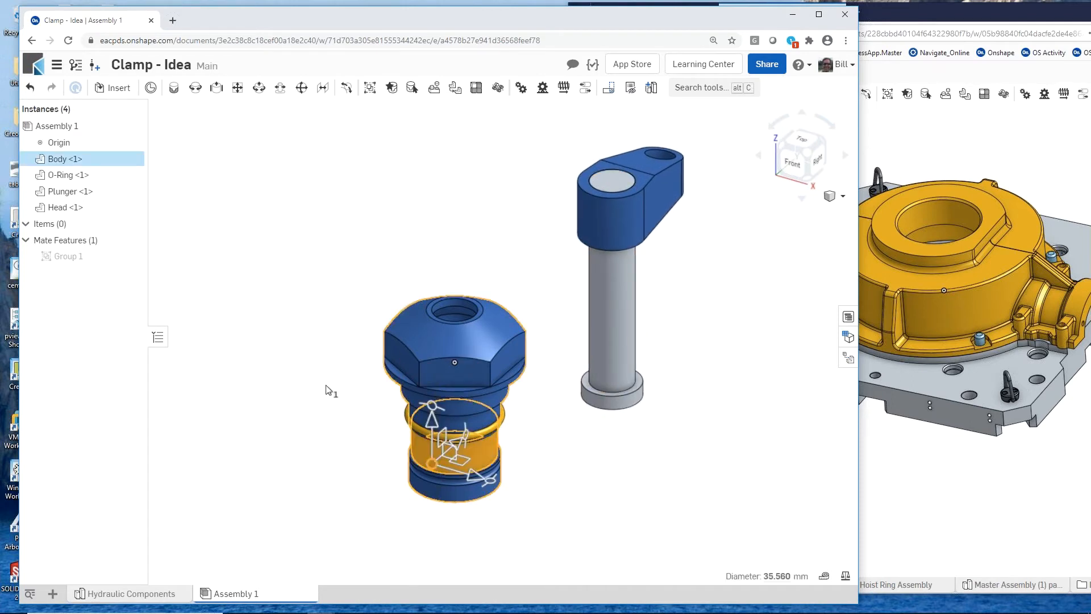
pyautogui.rightClick(113, 162)
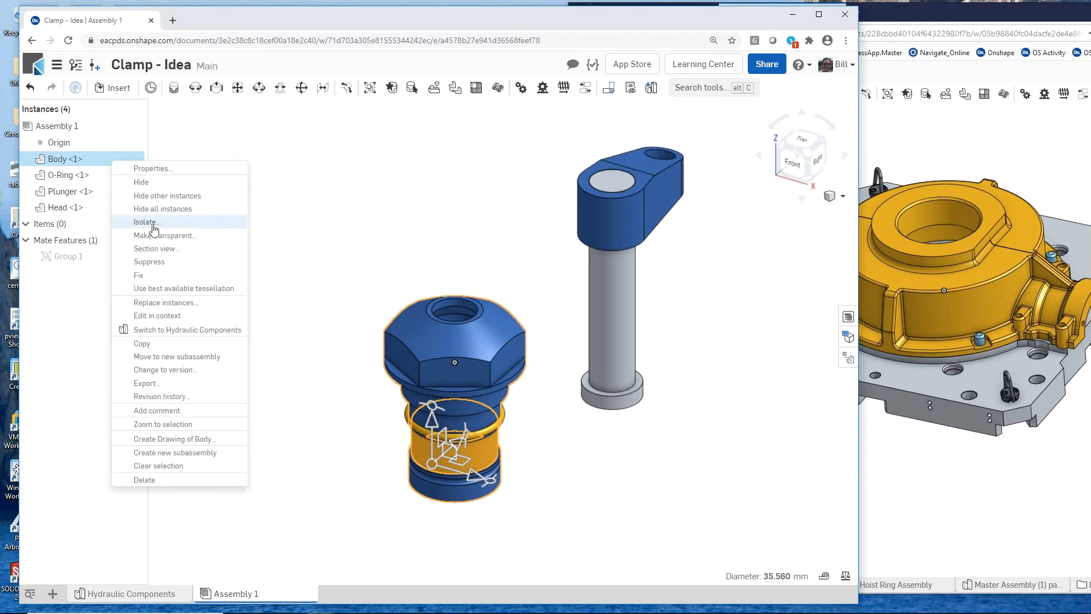
pyautogui.click(170, 276)
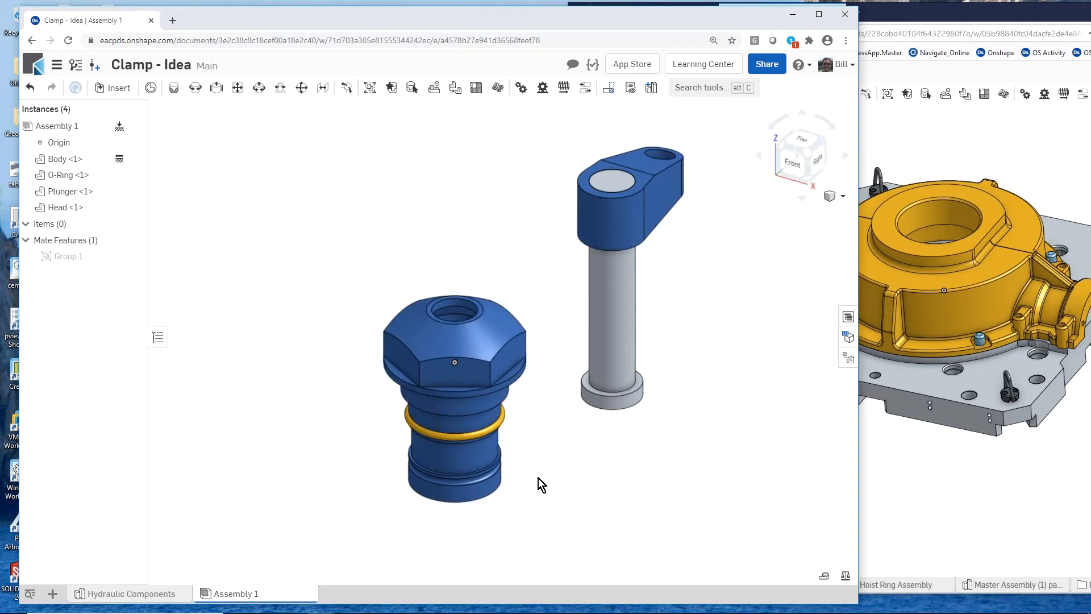
# - Group the O-ring with the body
pyautogui.moveTo(552, 499); pyautogui.dragTo(351, 372)
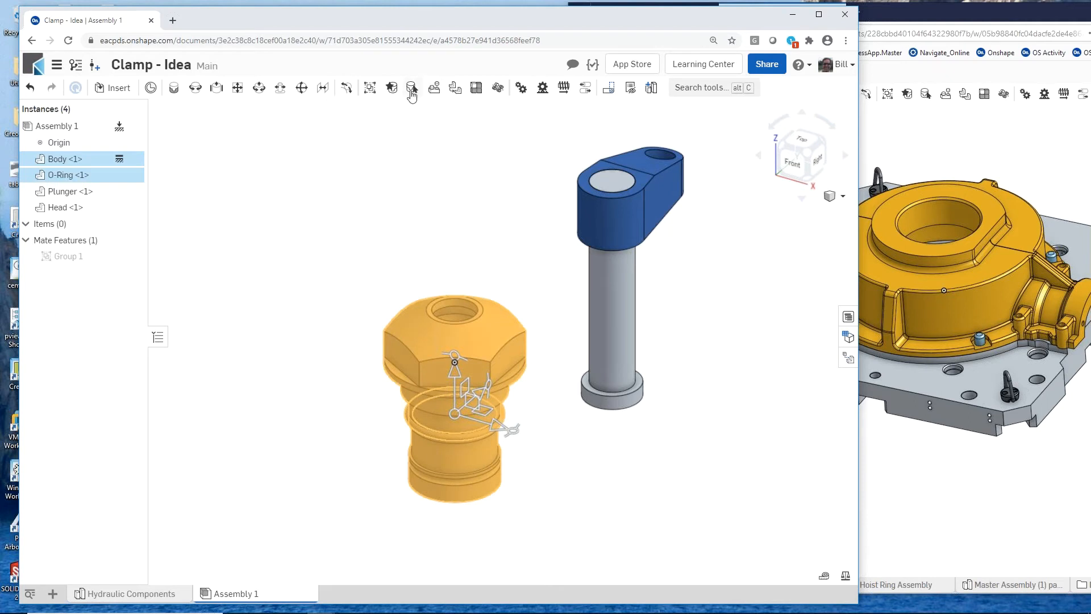
pyautogui.click(370, 89)
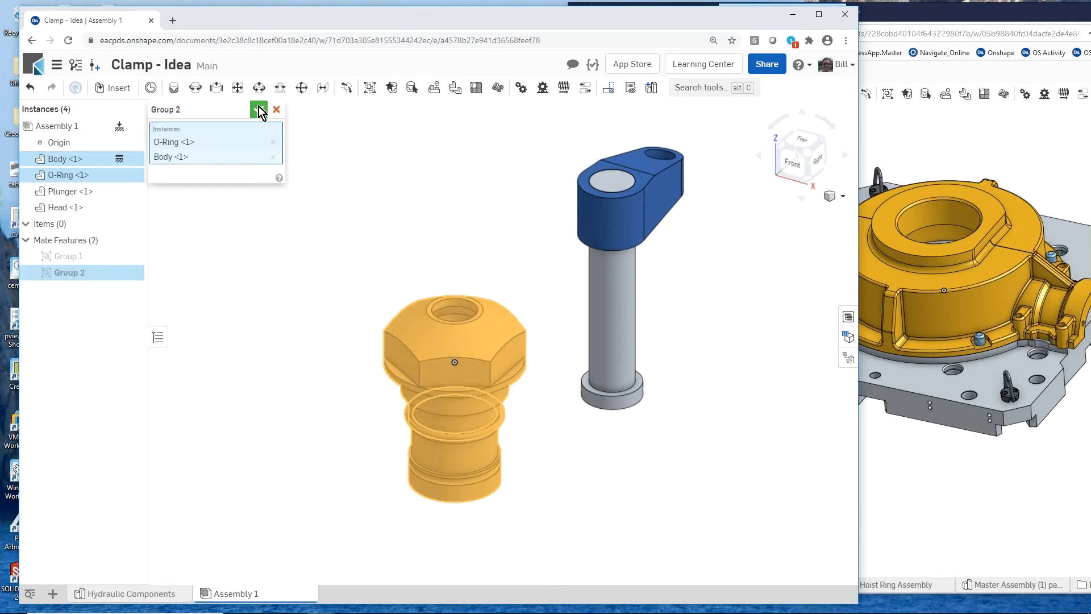
pyautogui.click(256, 107)
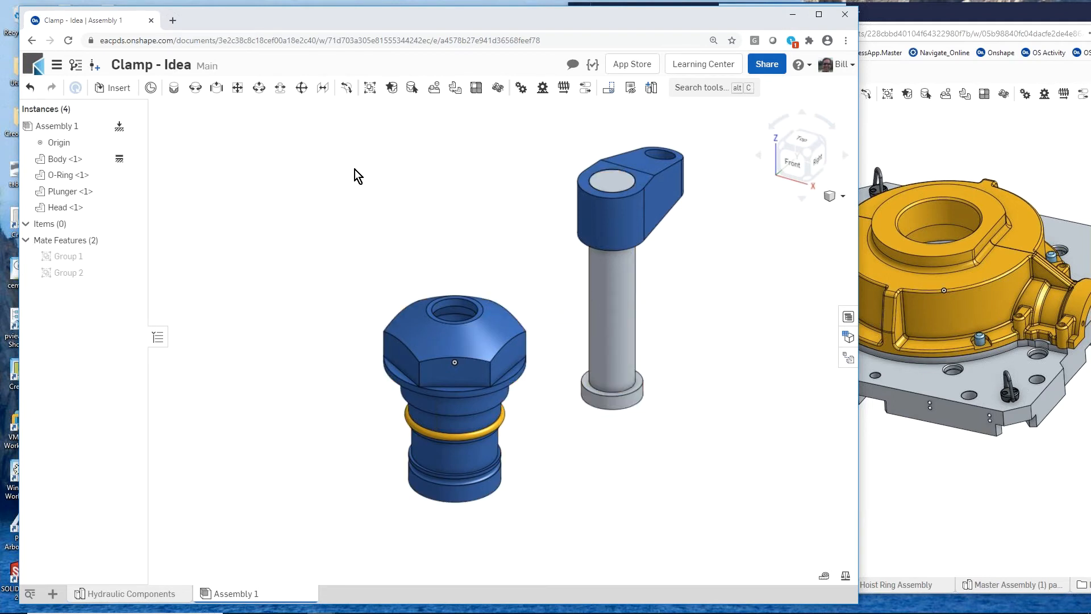
# - Add a cylindrical mate between the plunger's shaft and the bore opening at the top of the body
pyautogui.click(258, 87)
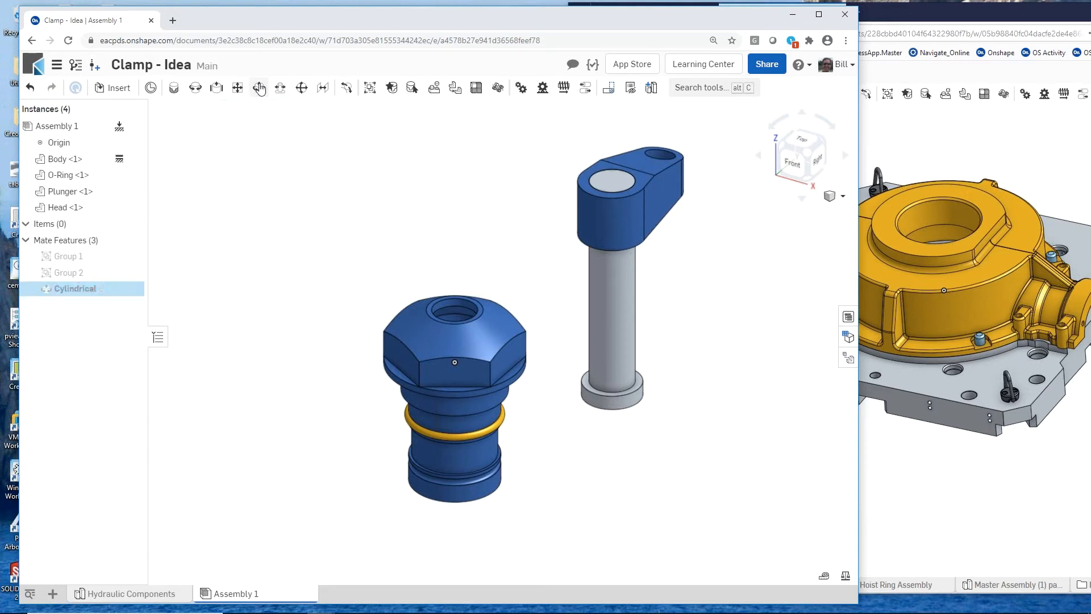
pyautogui.click(609, 280)
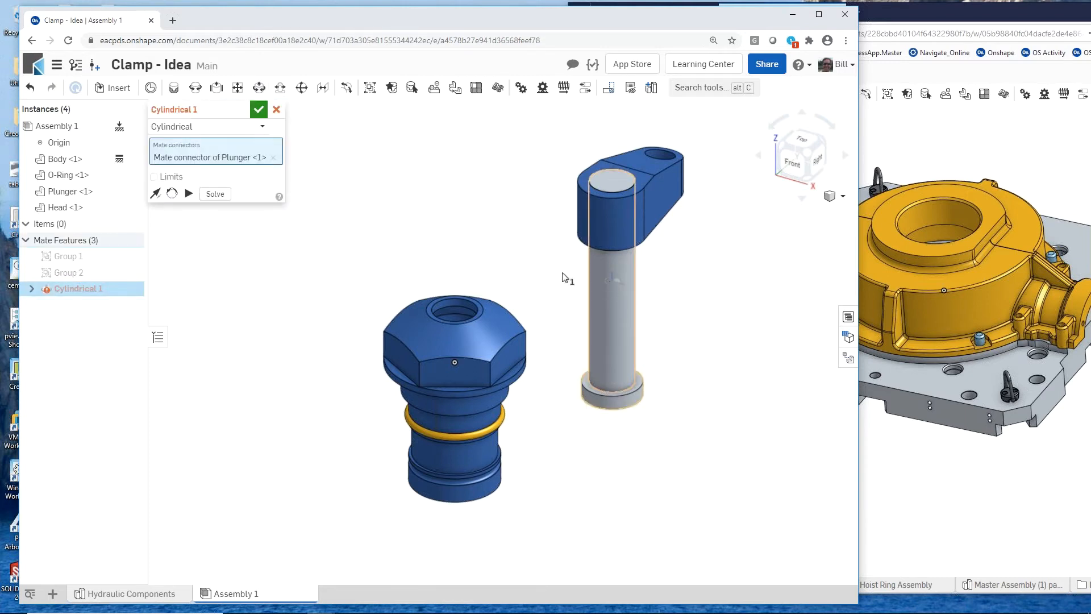
pyautogui.click(460, 306)
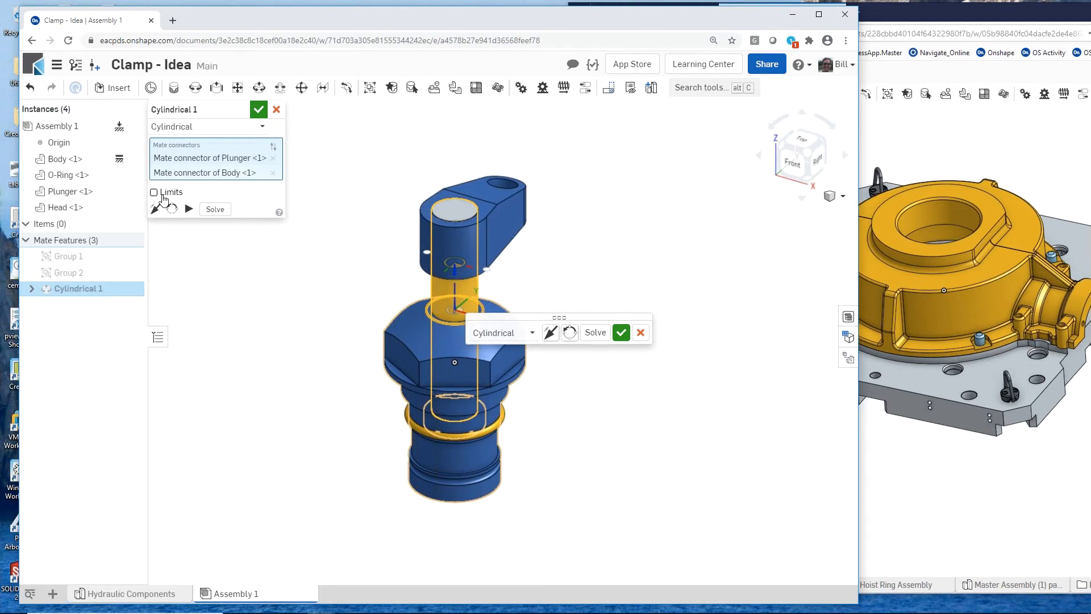
# - Enable limits on the cylindrical mate and set its Z travel from -20 mm minimum to 25 mm maximum
pyautogui.click(154, 193)
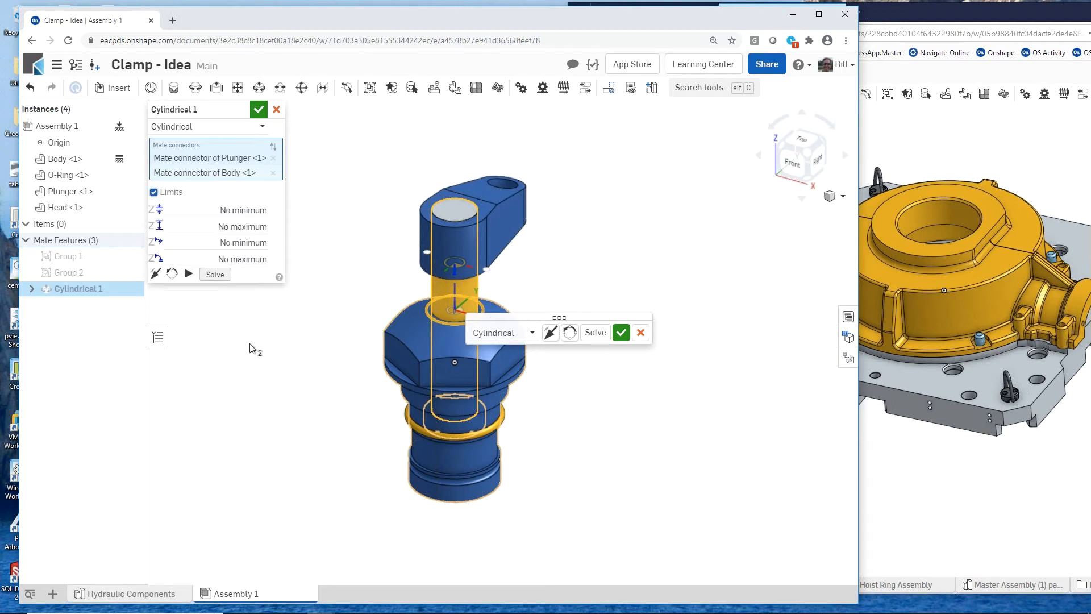
pyautogui.click(220, 211)
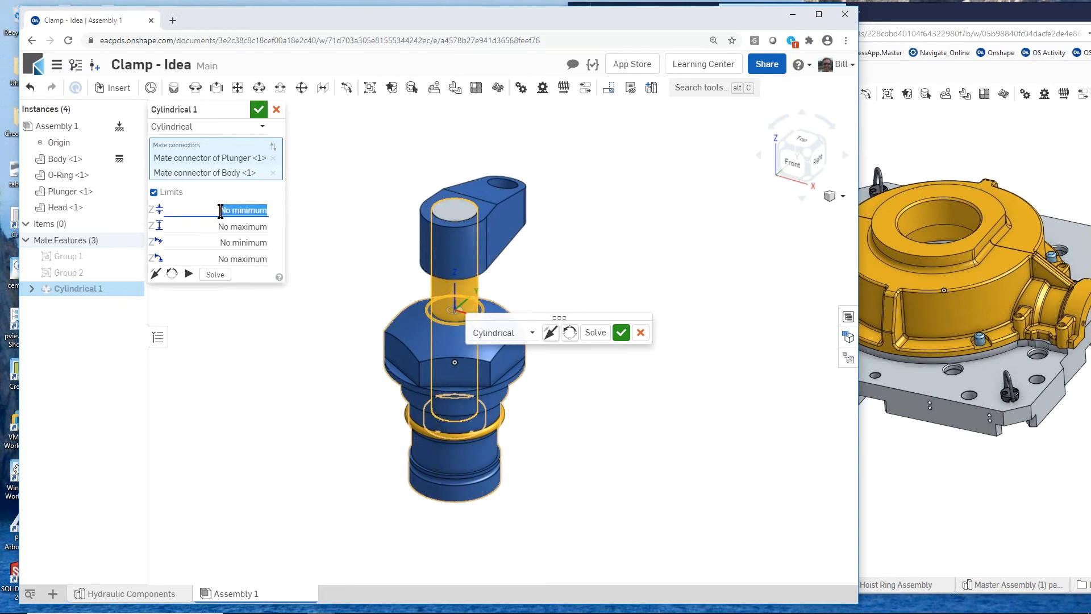
pyautogui.press('BackSpace')
pyautogui.write('-20')
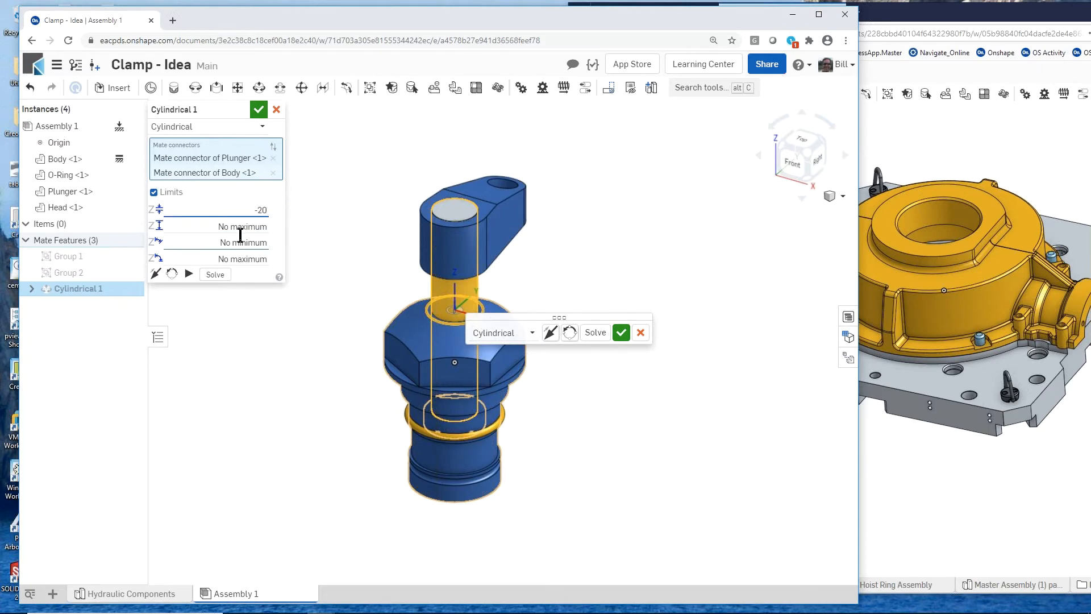
pyautogui.press('Tab')
pyautogui.write('2')
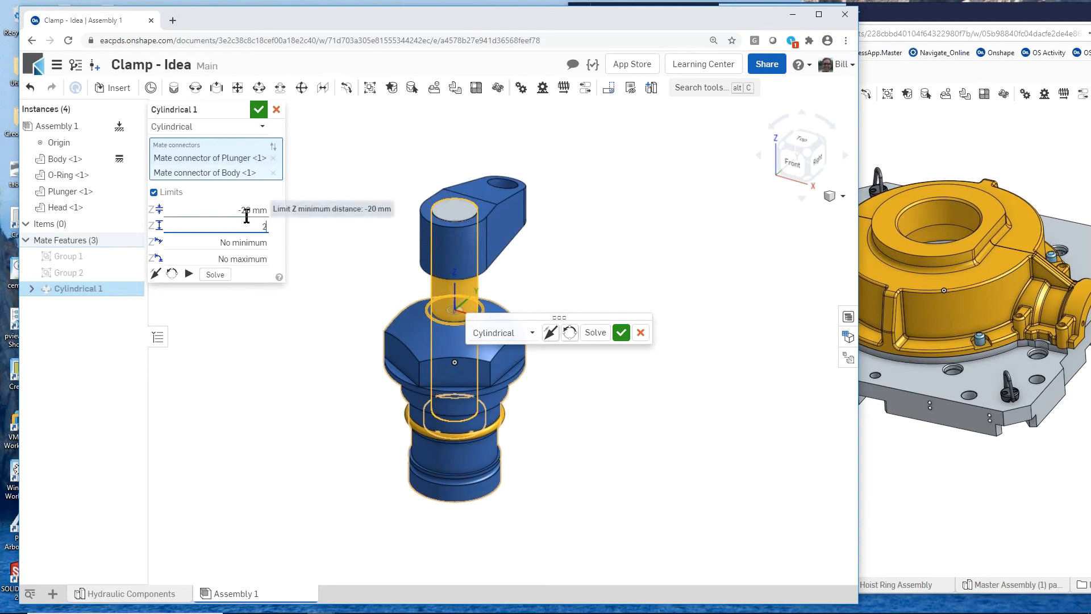
pyautogui.write('5')
# - Set the mate's minimum rotation angle to 0 deg, enter a maximum angle limit, and accept the cylindrical mate
pyautogui.click(250, 241)
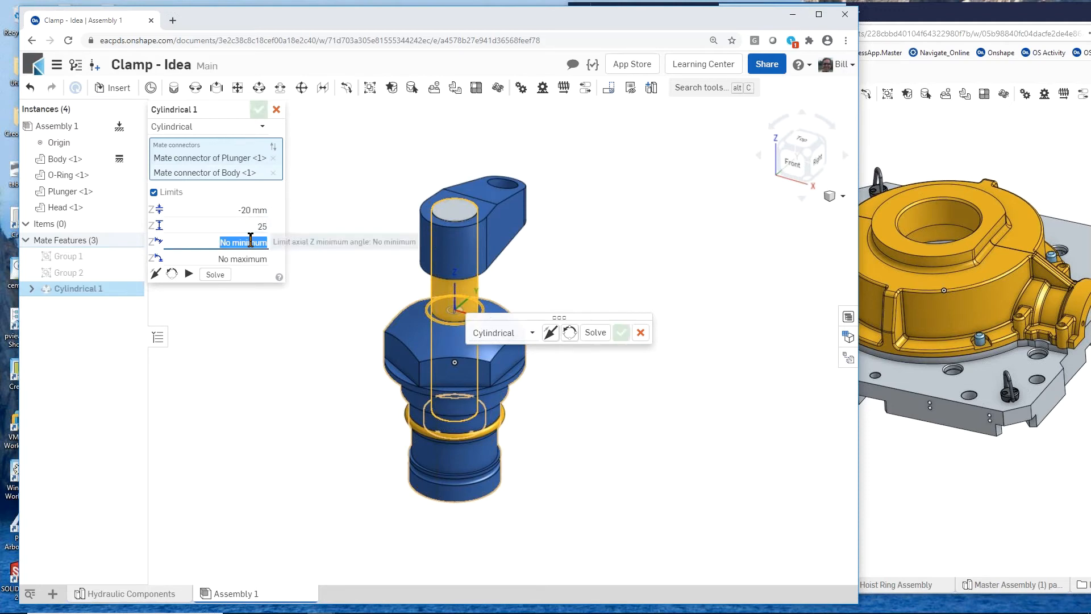
pyautogui.write('0')
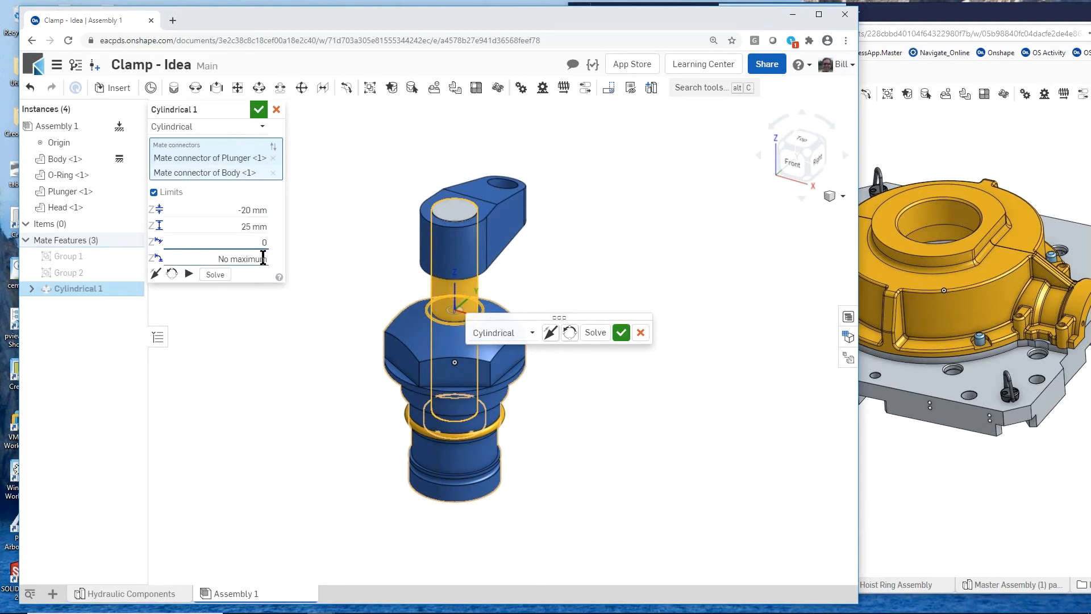
pyautogui.click(262, 258)
pyautogui.write('9')
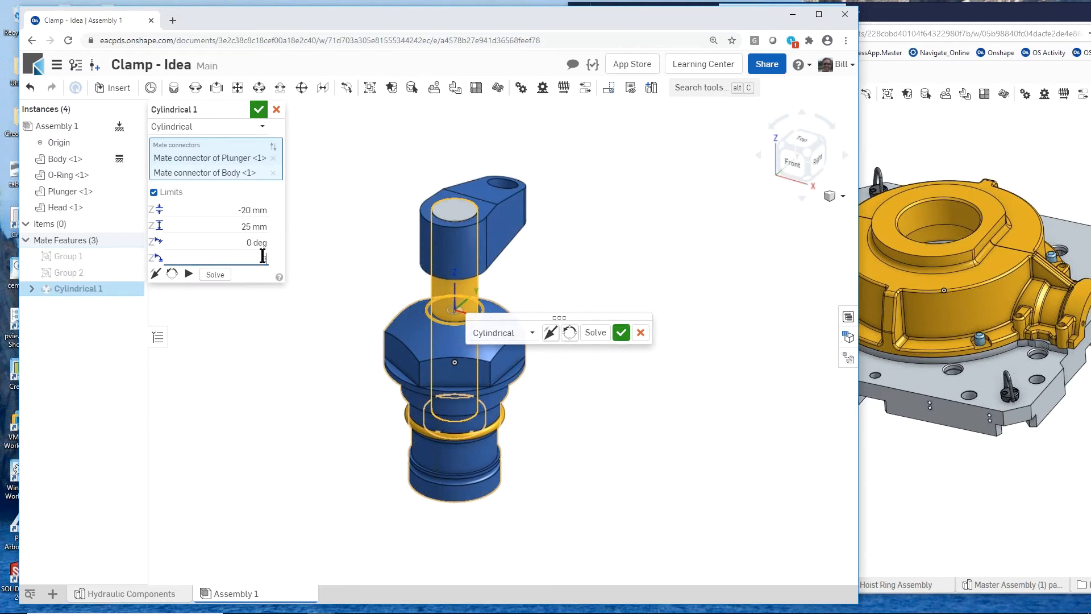
pyautogui.write('60')
pyautogui.press('Return')
pyautogui.click(258, 110)
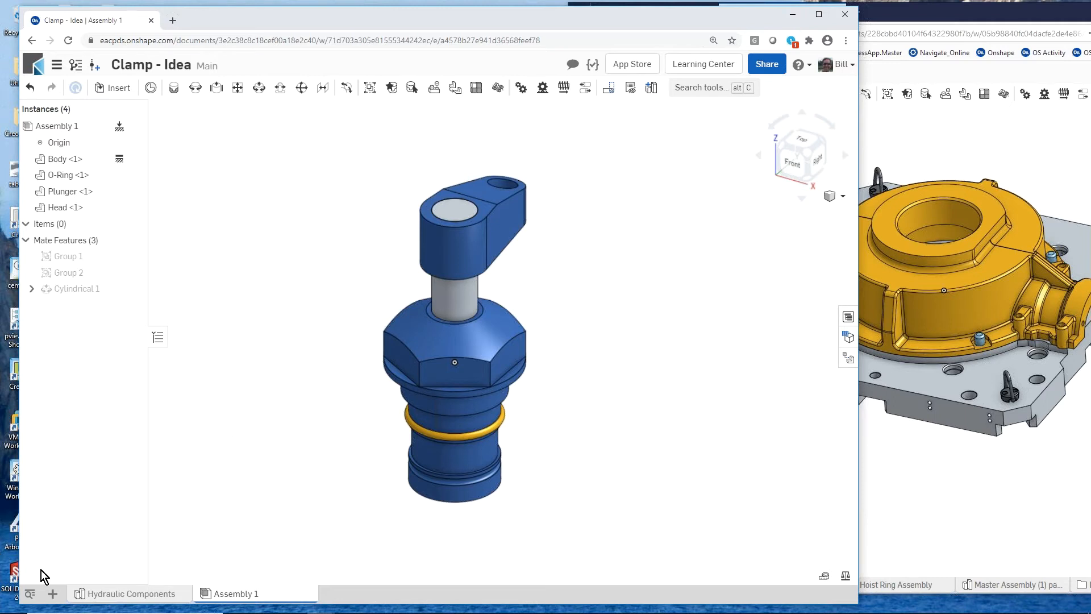
# - Create a drawing from the C_Format.dwt template with no views
pyautogui.click(52, 593)
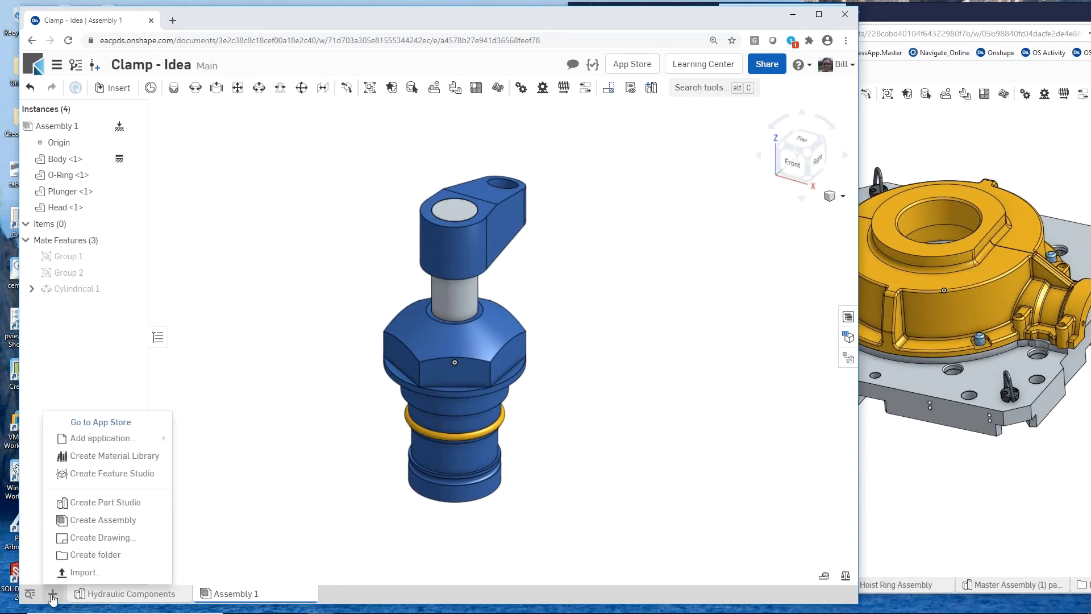
pyautogui.click(114, 538)
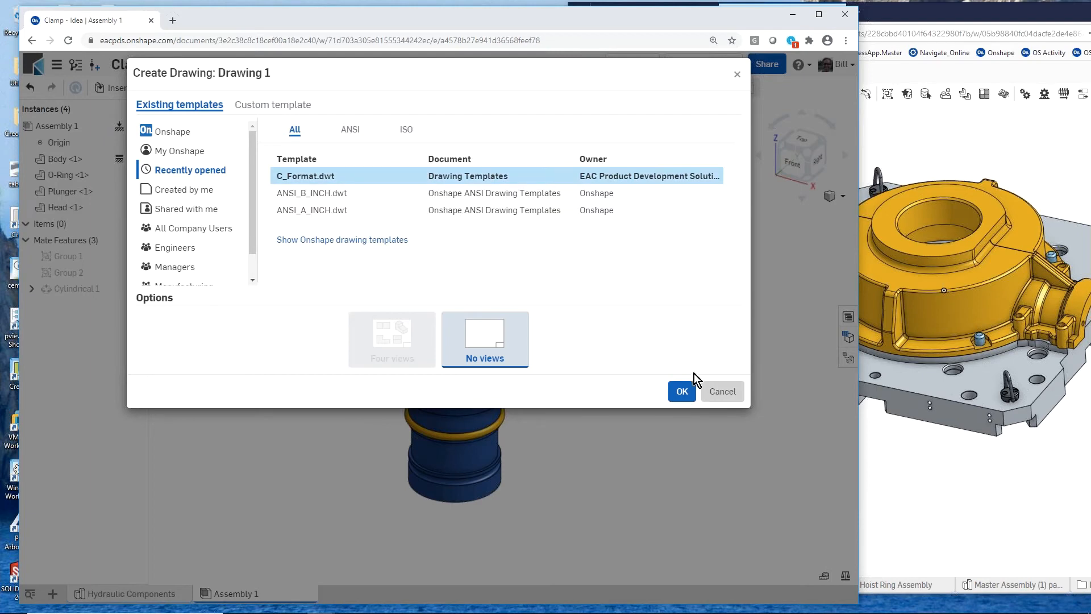
pyautogui.click(681, 390)
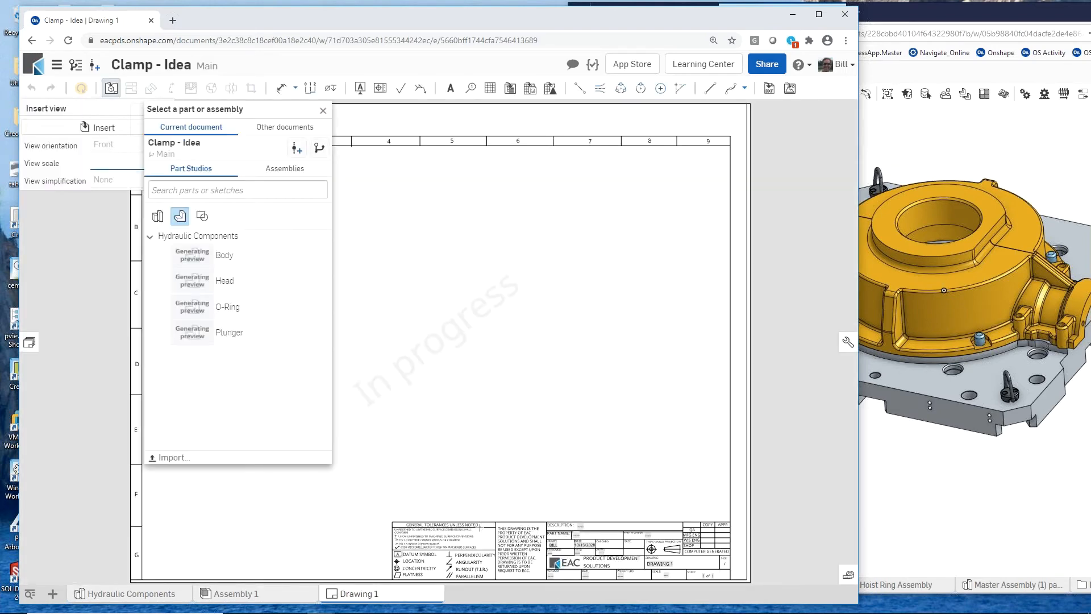
# - Insert a front view of Assembly 1 in the sheet's lower-left area and project a top view above it
pyautogui.scroll(5, 537, 573)
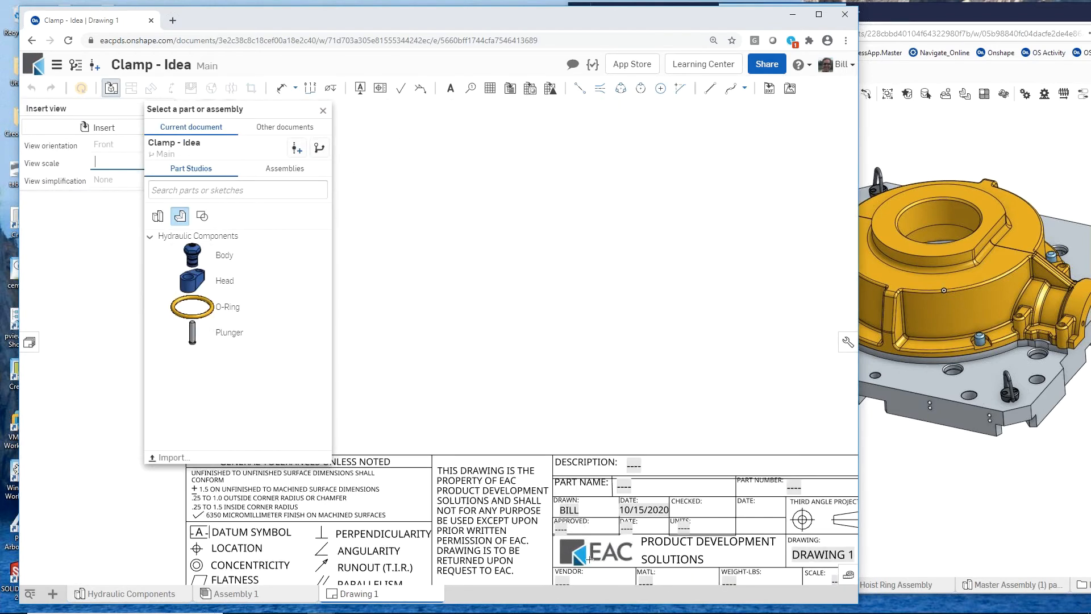
pyautogui.scroll(-5, 588, 561)
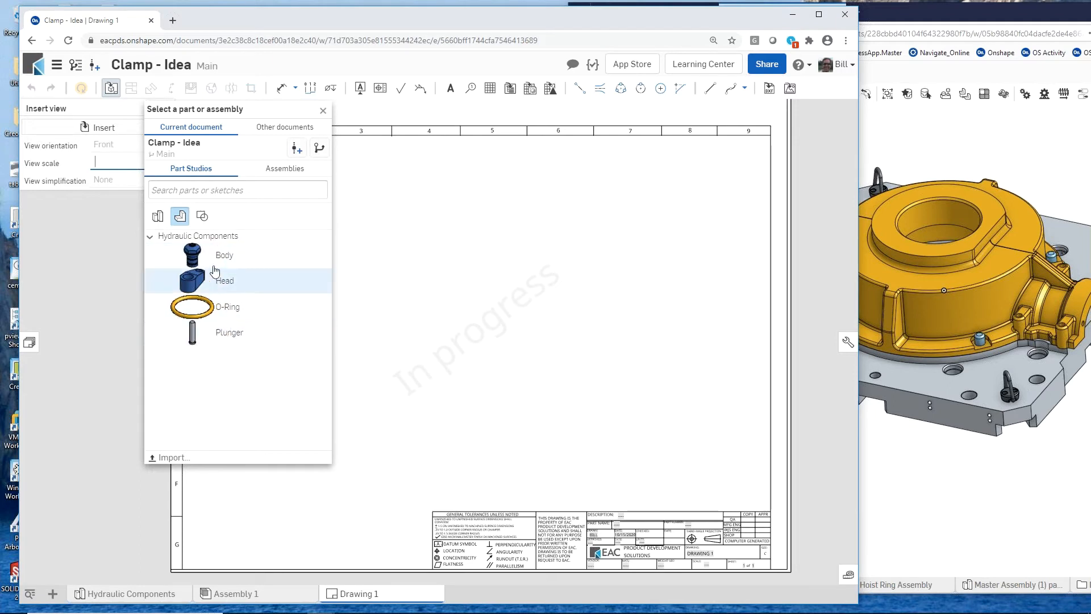
pyautogui.click(282, 171)
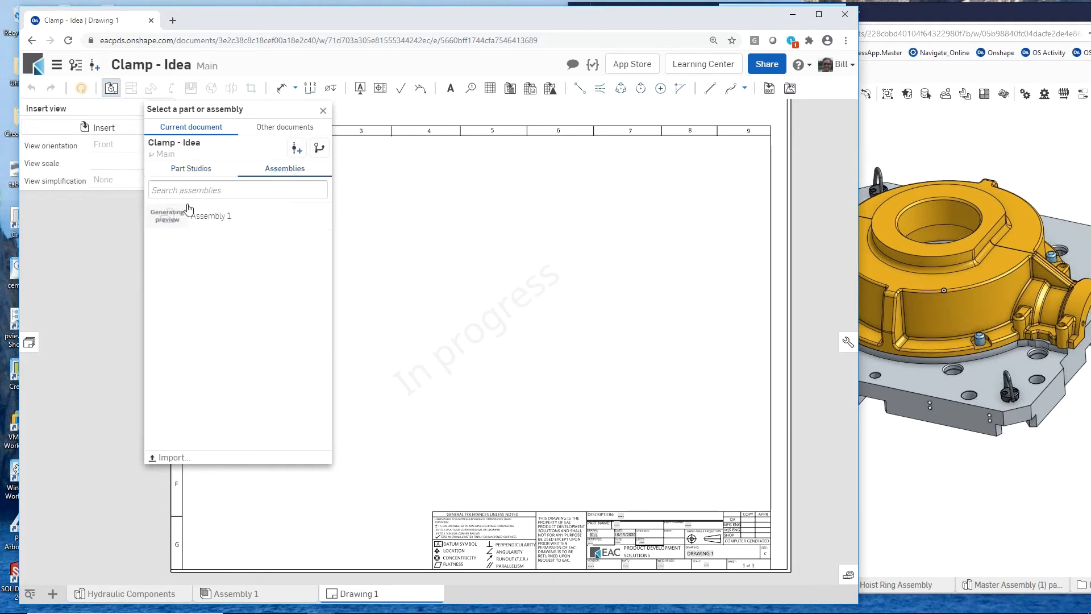
pyautogui.click(169, 220)
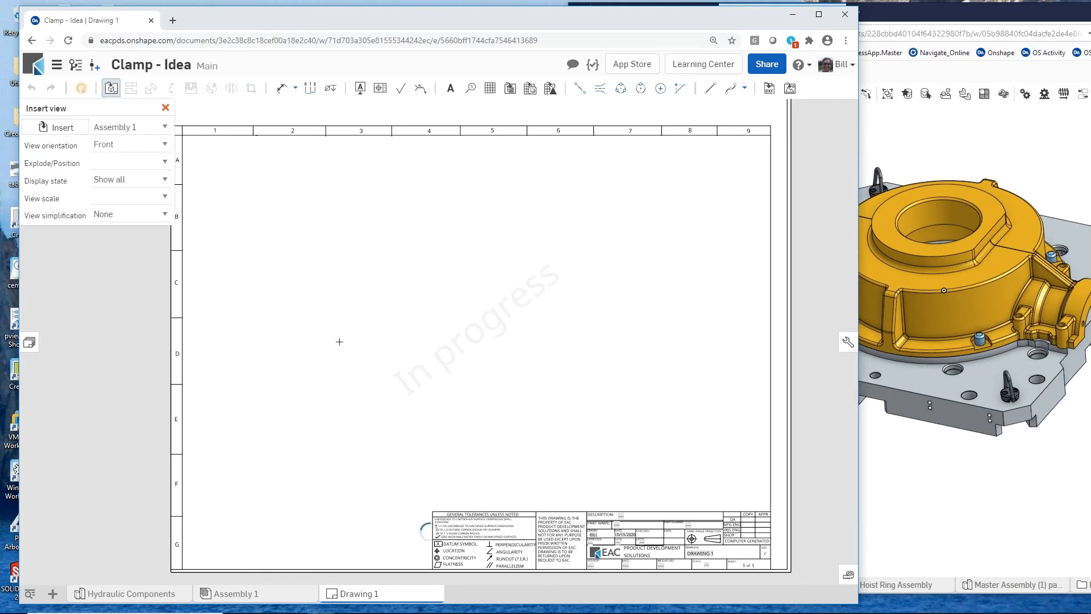
pyautogui.click(304, 411)
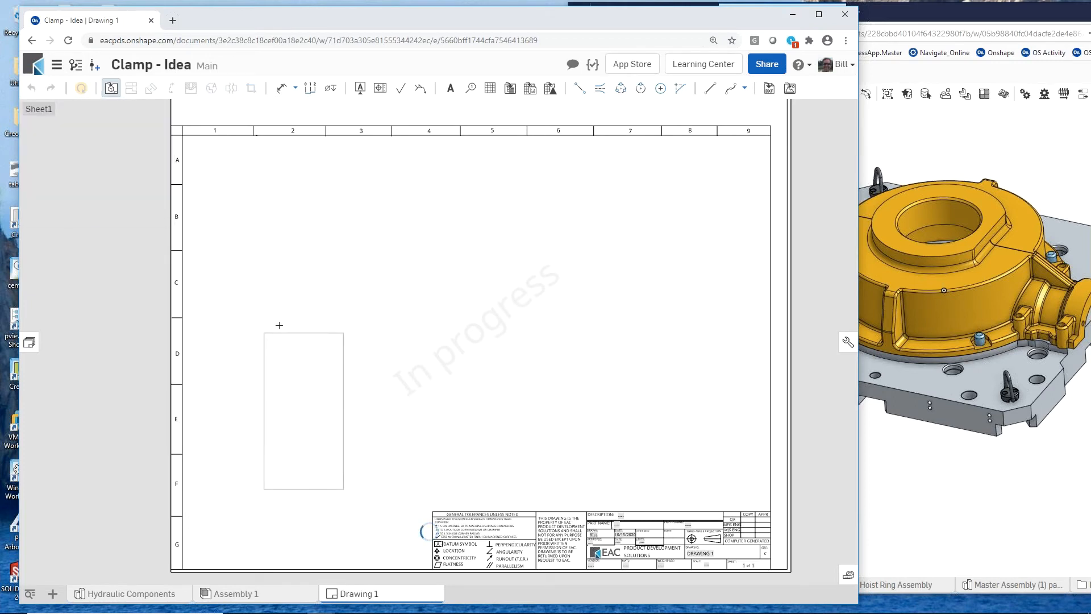
pyautogui.click(312, 223)
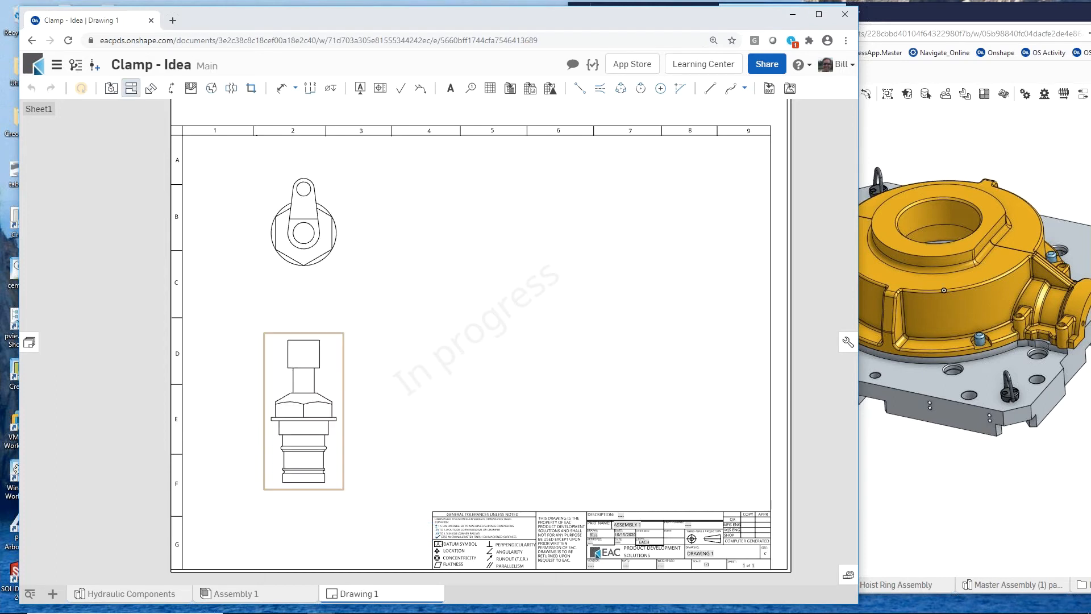
# - Project an isometric view from the front view into the sheet's upper-right area and display it shaded
pyautogui.click(335, 366)
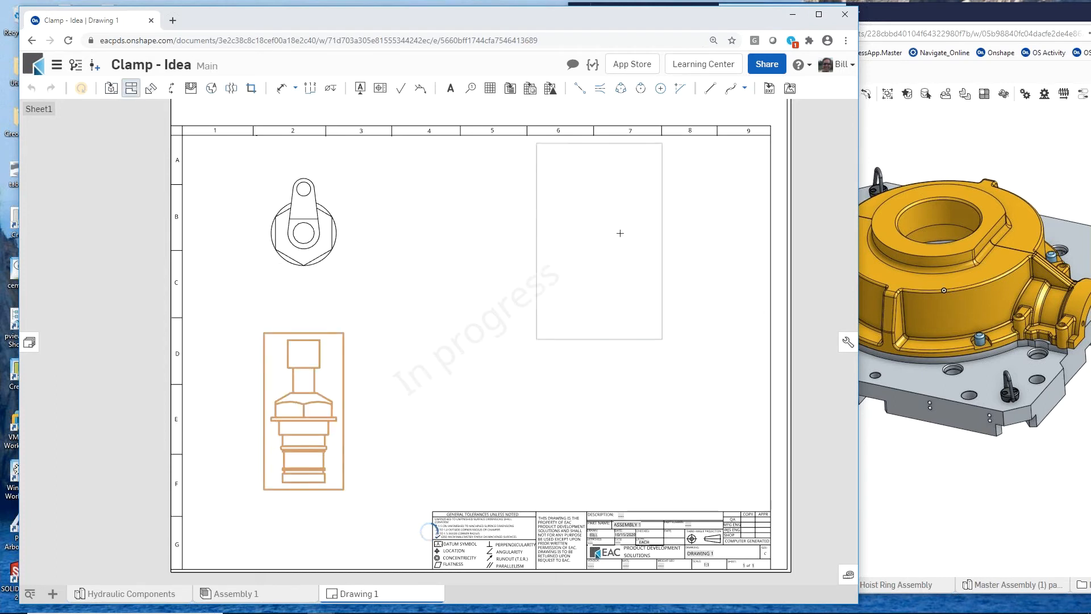
pyautogui.click(588, 265)
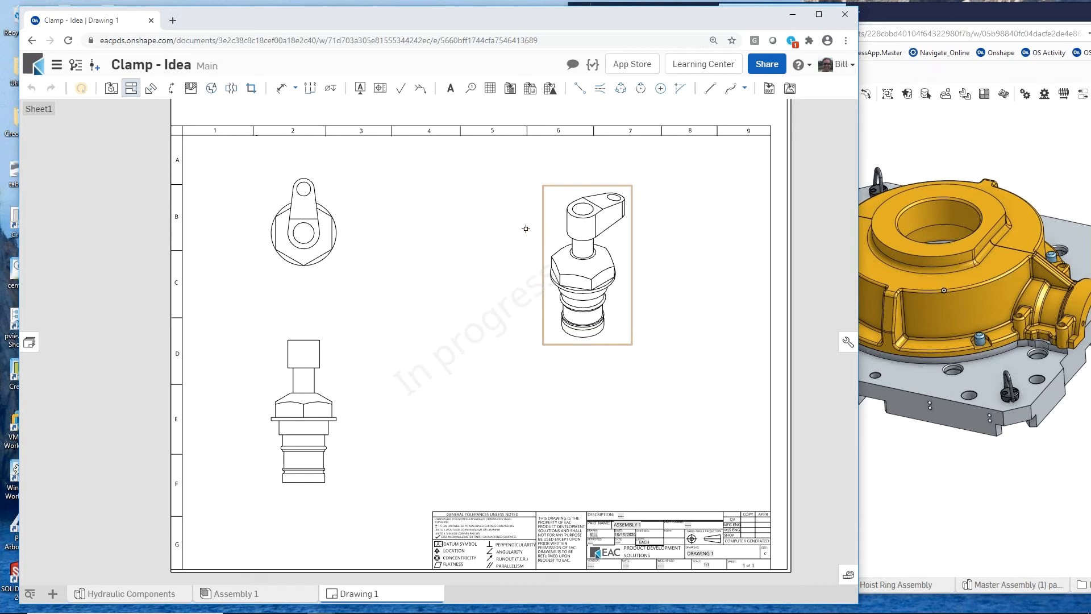
pyautogui.click(551, 231)
pyautogui.rightClick(549, 230)
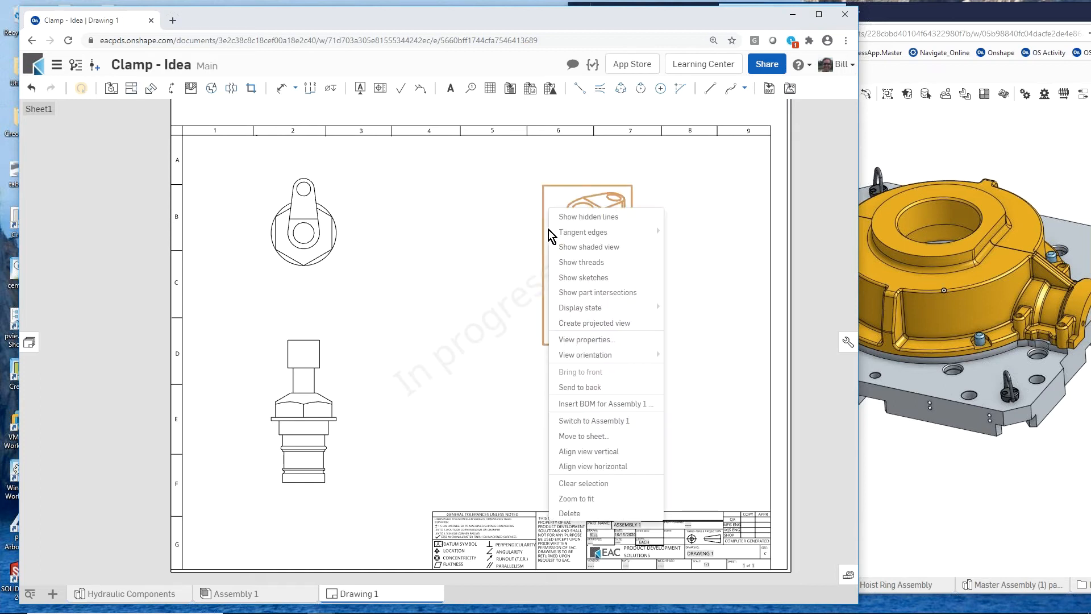
pyautogui.click(621, 246)
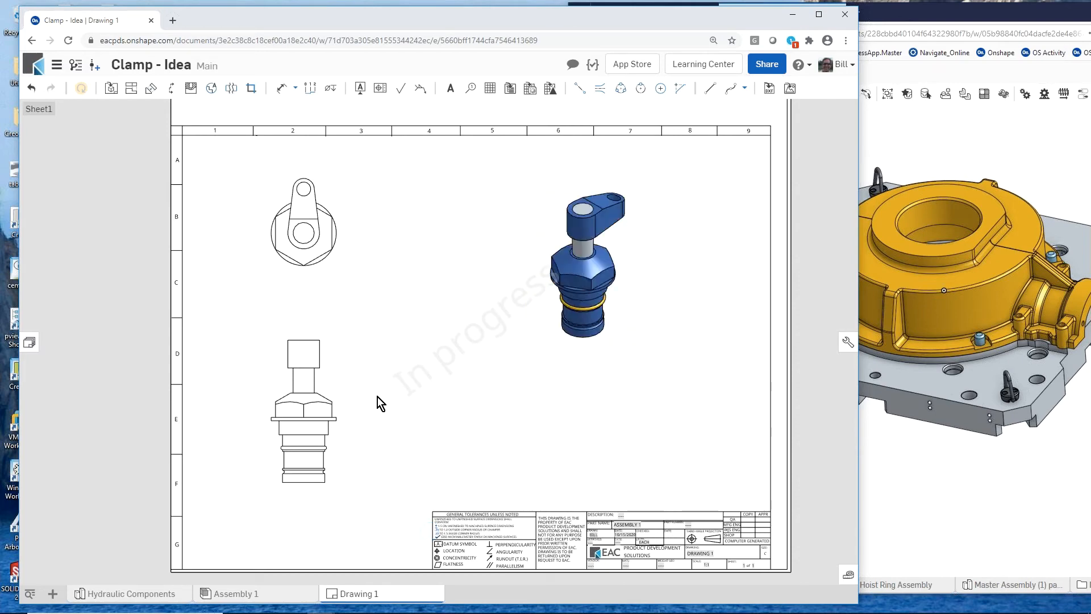
# - Create vertical section view A-A through the centre of the front view and place it to the right of that view
pyautogui.press('s')
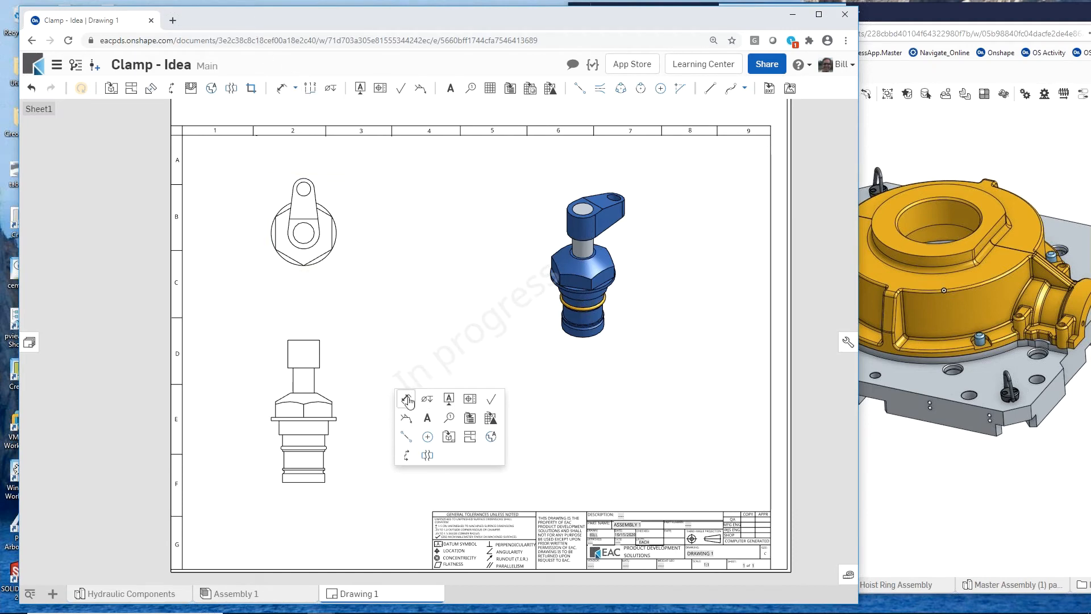
pyautogui.click(406, 454)
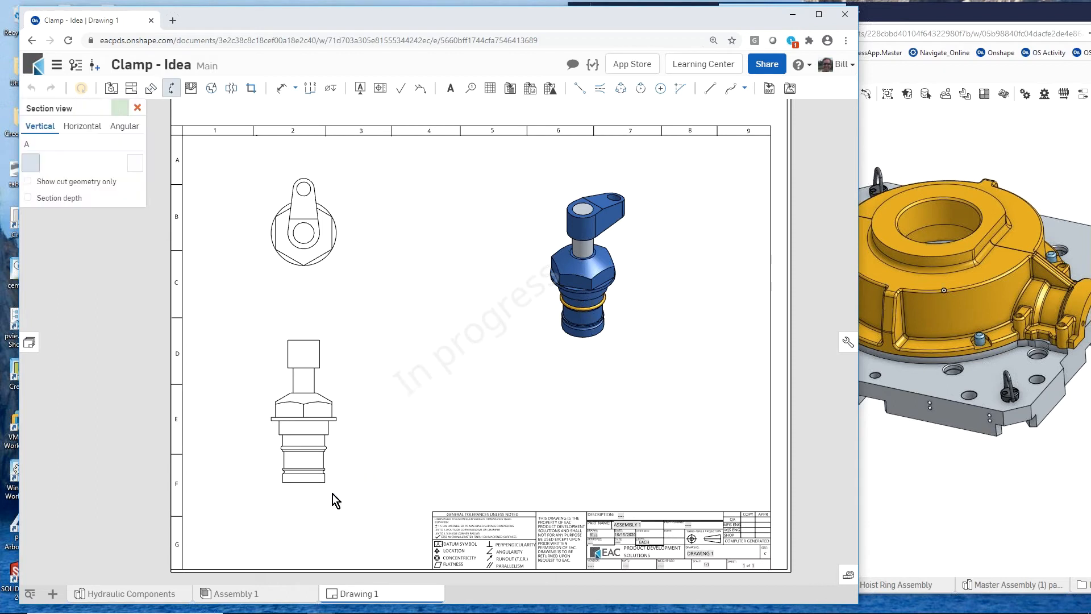
pyautogui.click(302, 482)
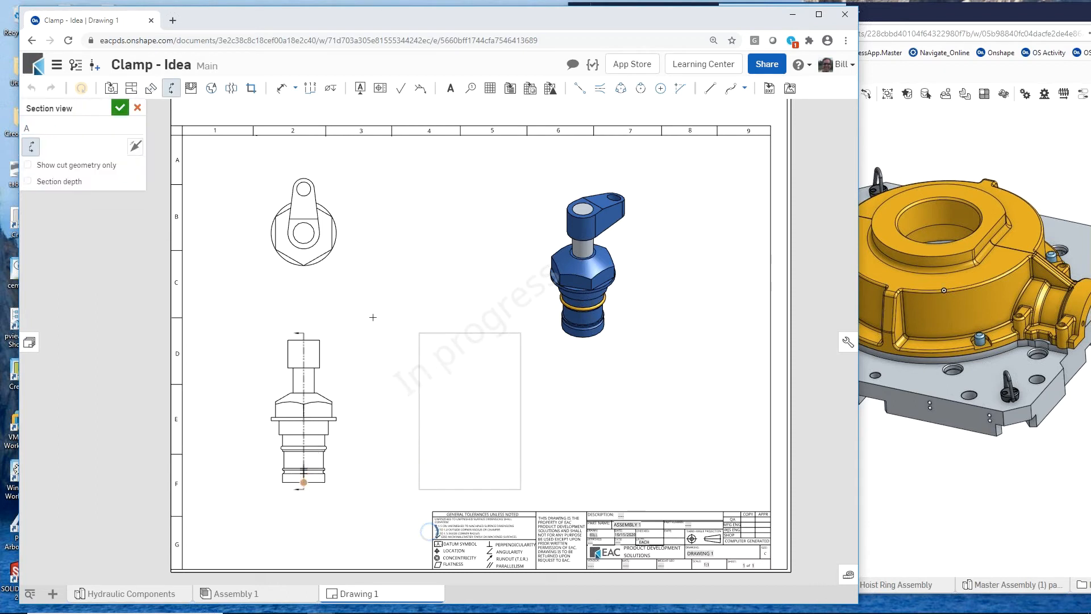
pyautogui.click(375, 286)
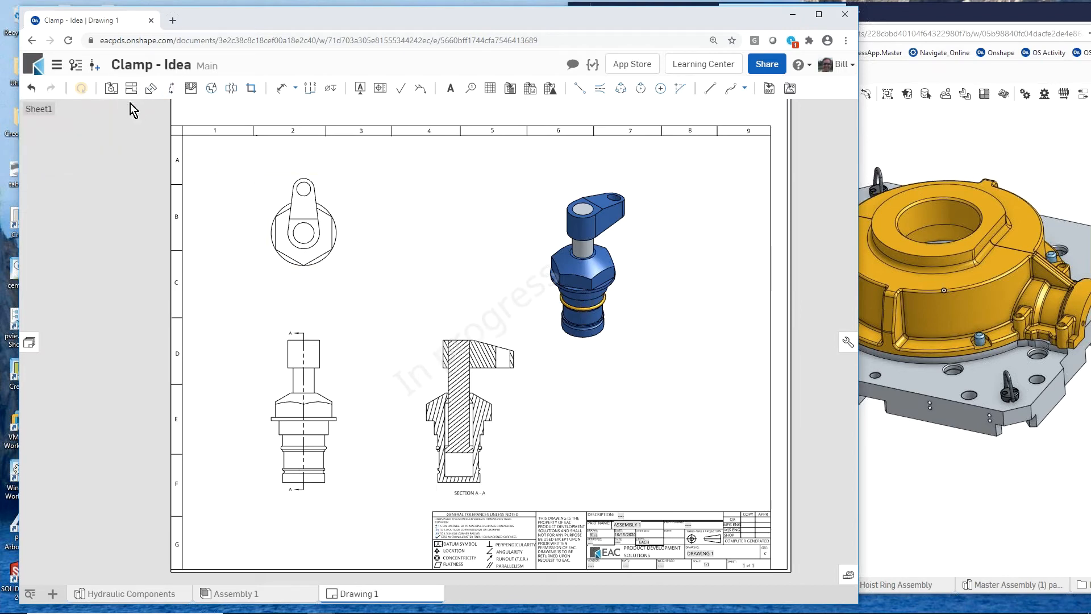
# - Insert a revision table with 5 visible rows, anchoring its upper-right corner to the sheet border's upper-right corner
pyautogui.click(550, 88)
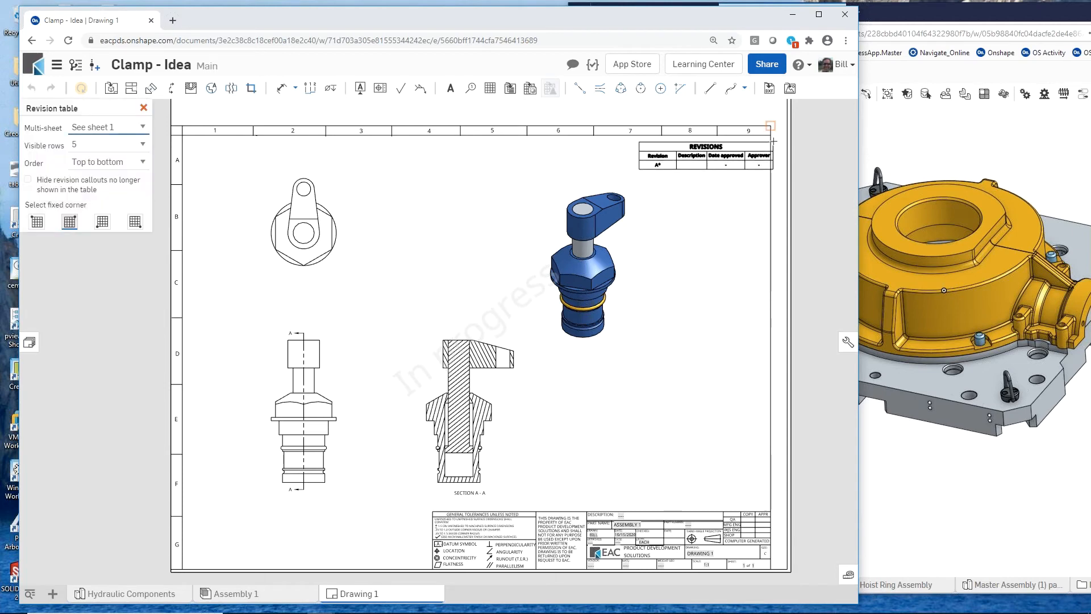
pyautogui.click(773, 141)
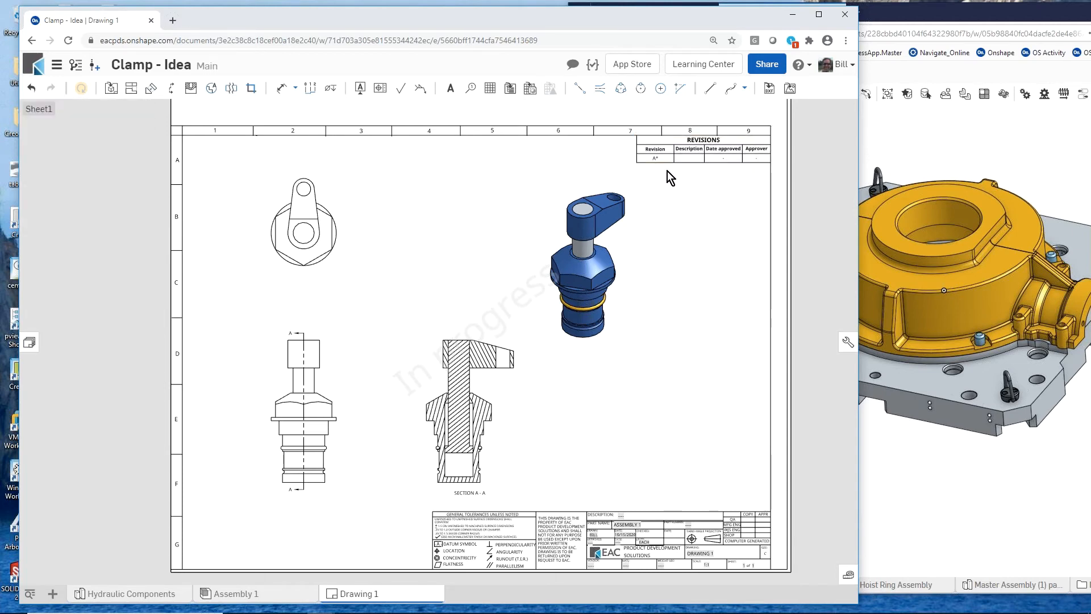
pyautogui.scroll(5, 668, 171)
pyautogui.scroll(-4, 665, 182)
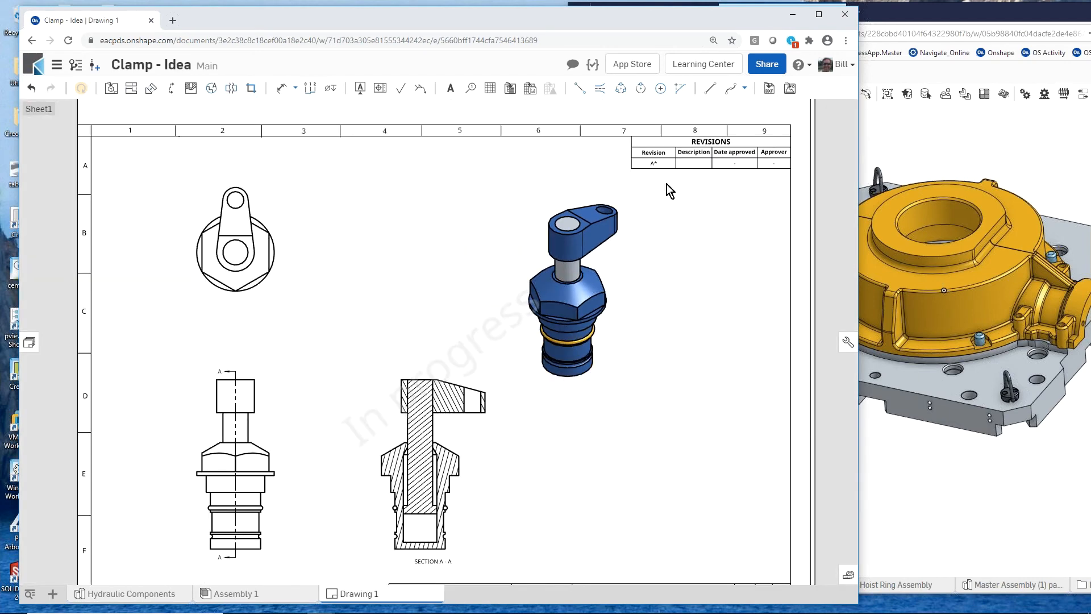
# - Insert a flattened, top-to-bottom BOM table of Assembly 1 against the sheet's right border, above the title block
pyautogui.scroll(-1, 667, 184)
pyautogui.click(511, 88)
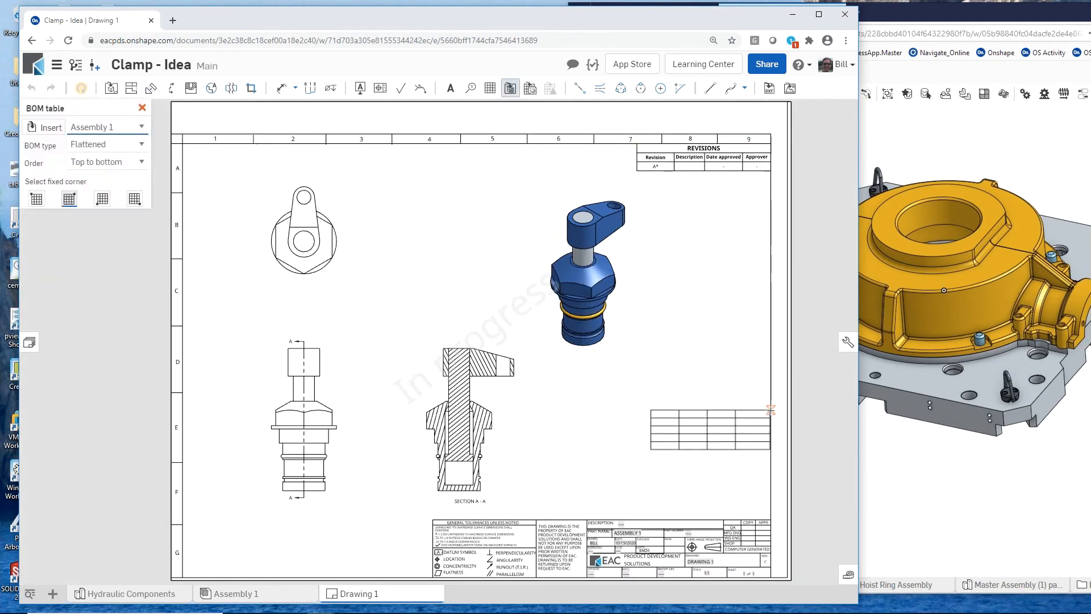
pyautogui.click(769, 410)
pyautogui.scroll(4, 720, 469)
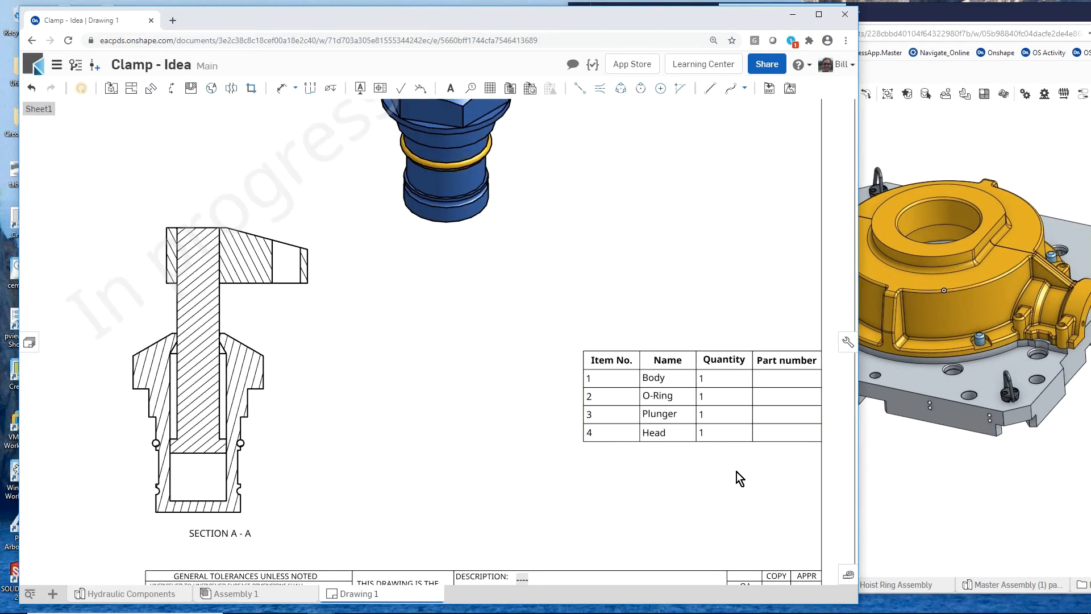
pyautogui.press('f')
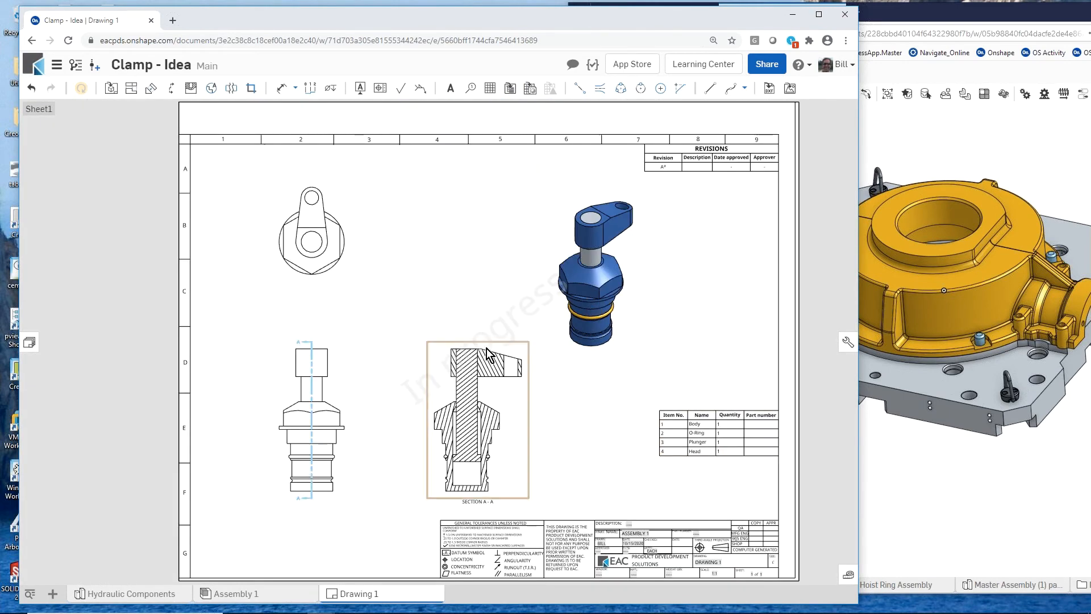
pyautogui.scroll(5, 495, 373)
pyautogui.scroll(-5, 505, 323)
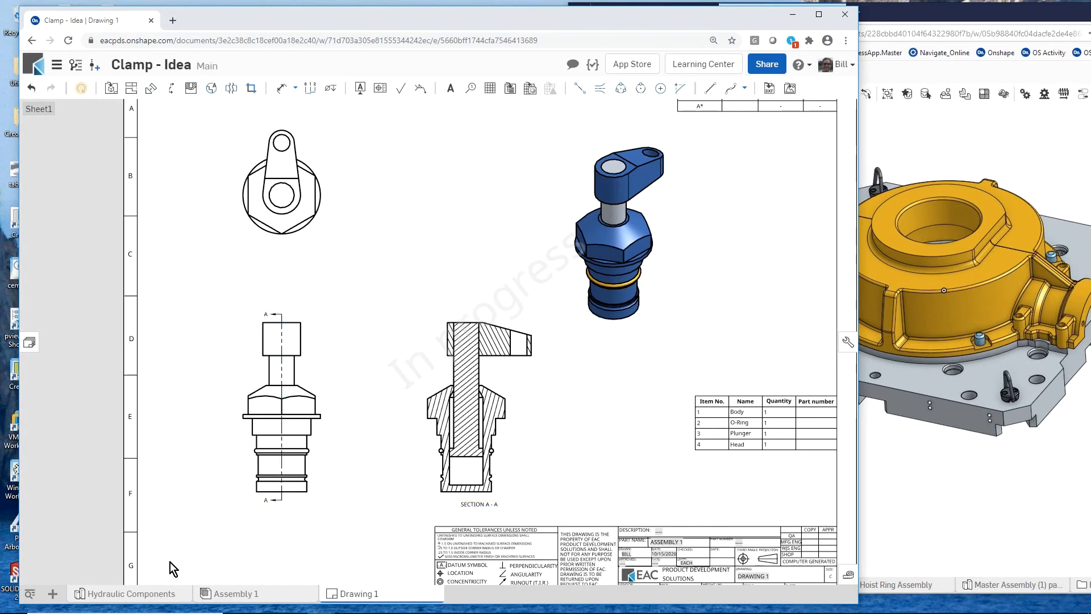
# - In the Hydraulic Components part studio, shell the clamp head with 2.5 mm thickness, removing its underside face
pyautogui.click(177, 600)
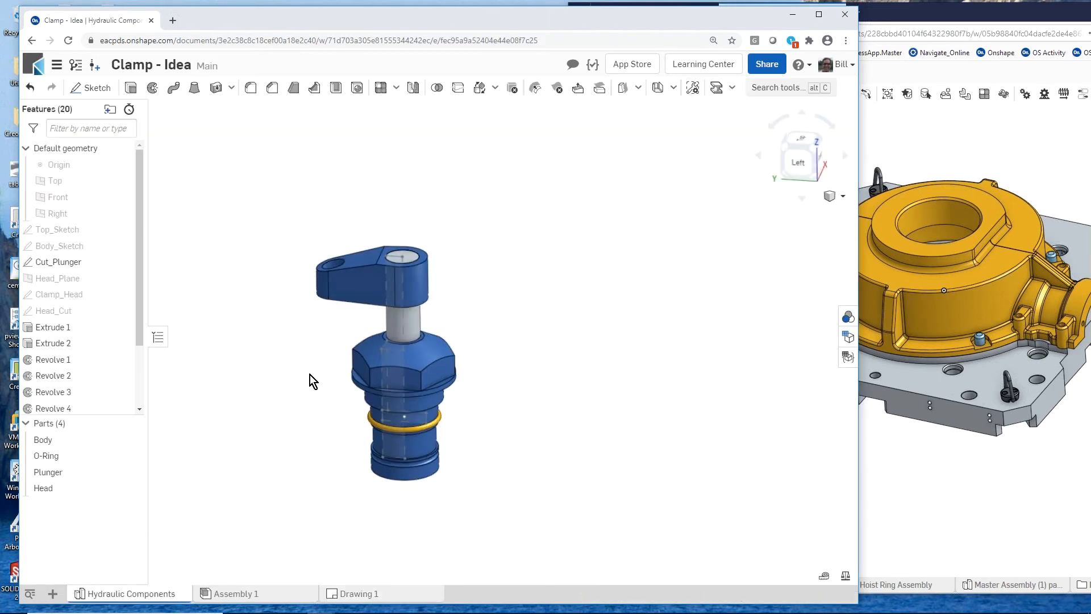
pyautogui.moveTo(323, 348)
pyautogui.mouseDown(button='right')
pyautogui.moveTo(343, 319)
pyautogui.moveTo(333, 340)
pyautogui.mouseUp(button='right')
pyautogui.scroll(5, 333, 340)
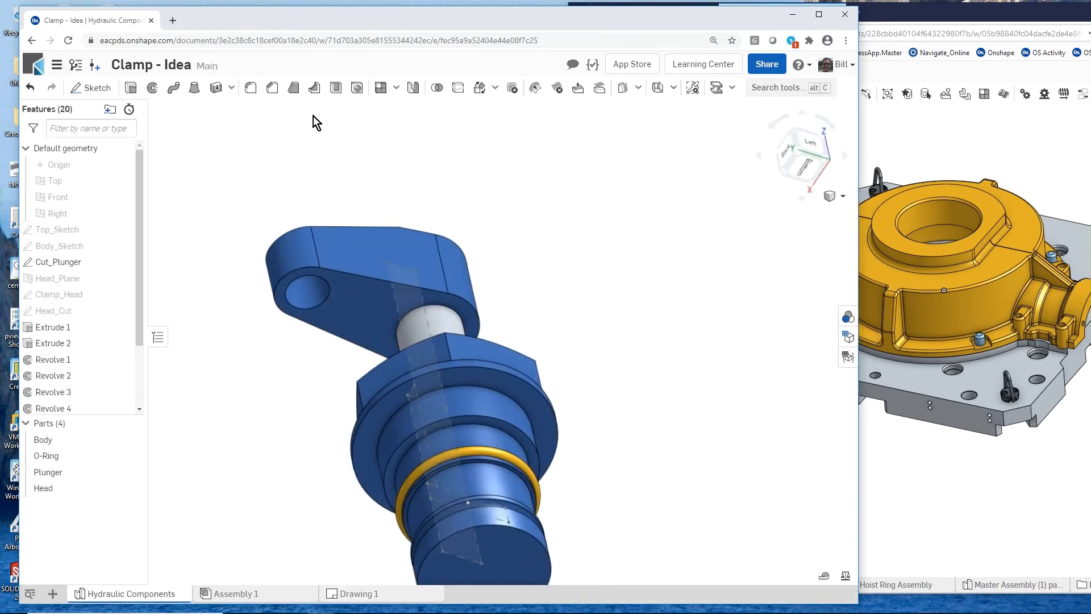
pyautogui.click(336, 87)
pyautogui.click(361, 292)
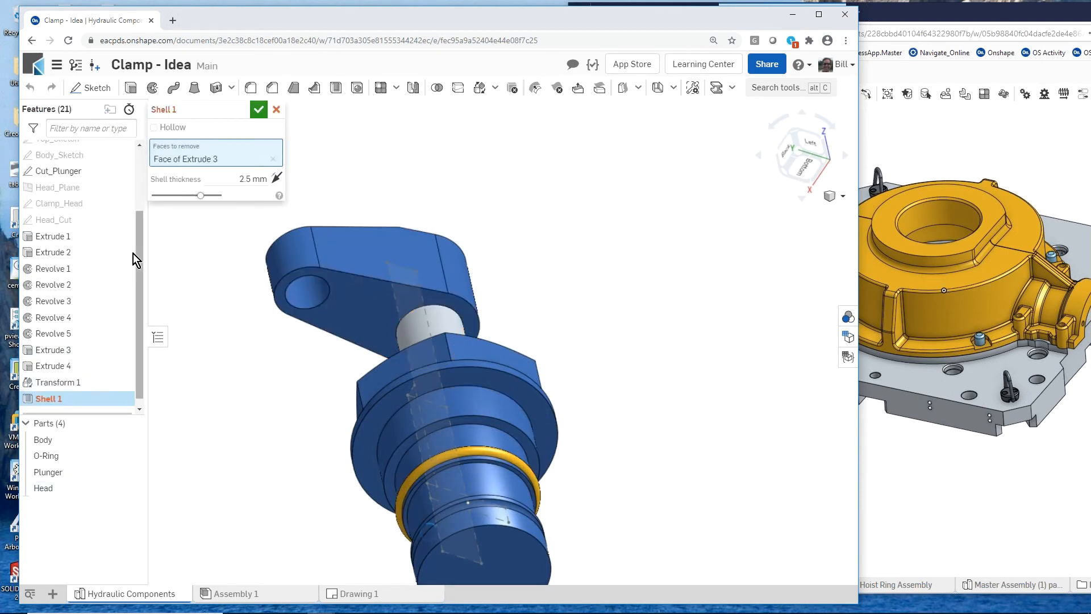
pyautogui.click(259, 111)
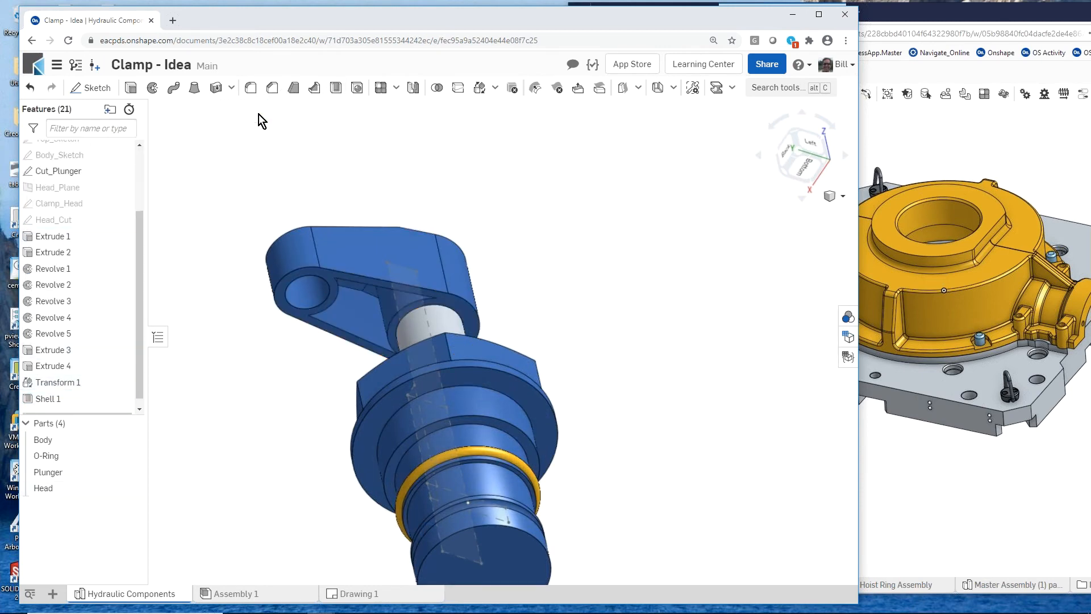
pyautogui.moveTo(303, 395); pyautogui.dragTo(367, 405, button='right')
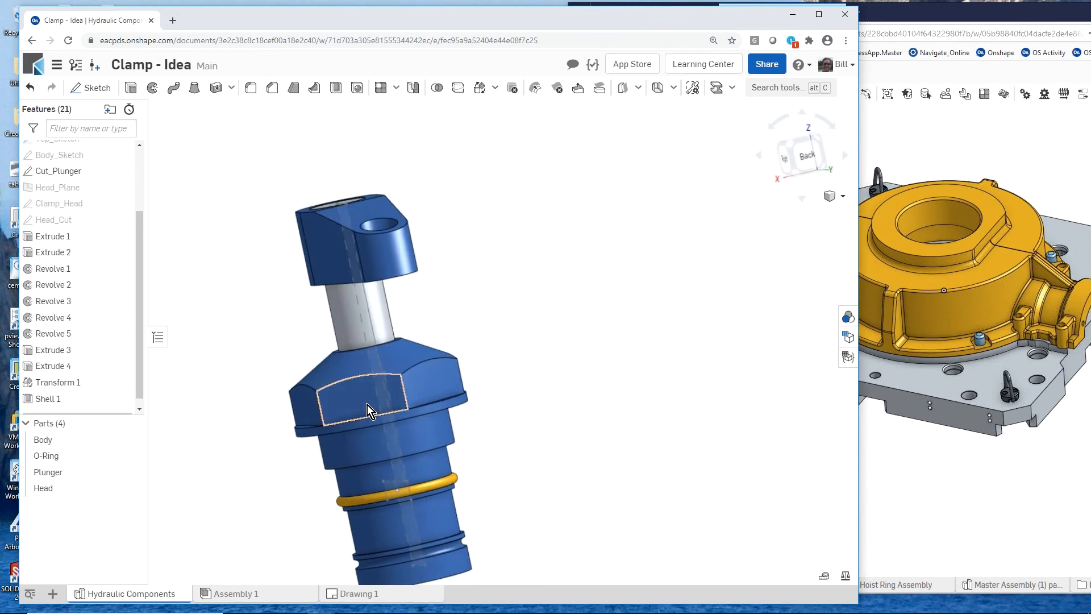
# - Update all views of Drawing 1 from the workspace and inspect the clamp head in section A-A
pyautogui.click(352, 594)
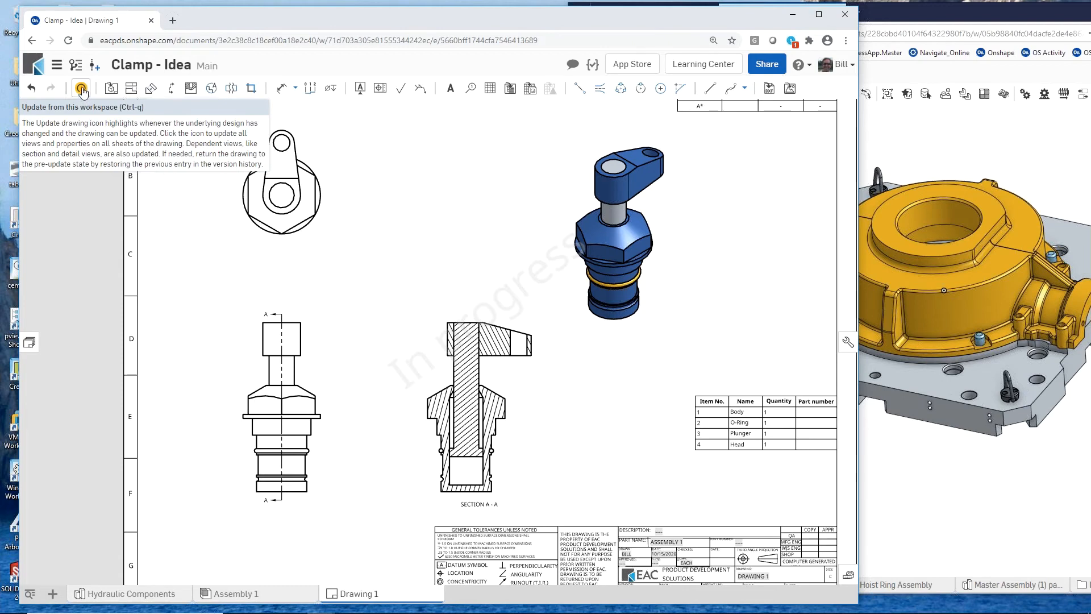
pyautogui.click(81, 89)
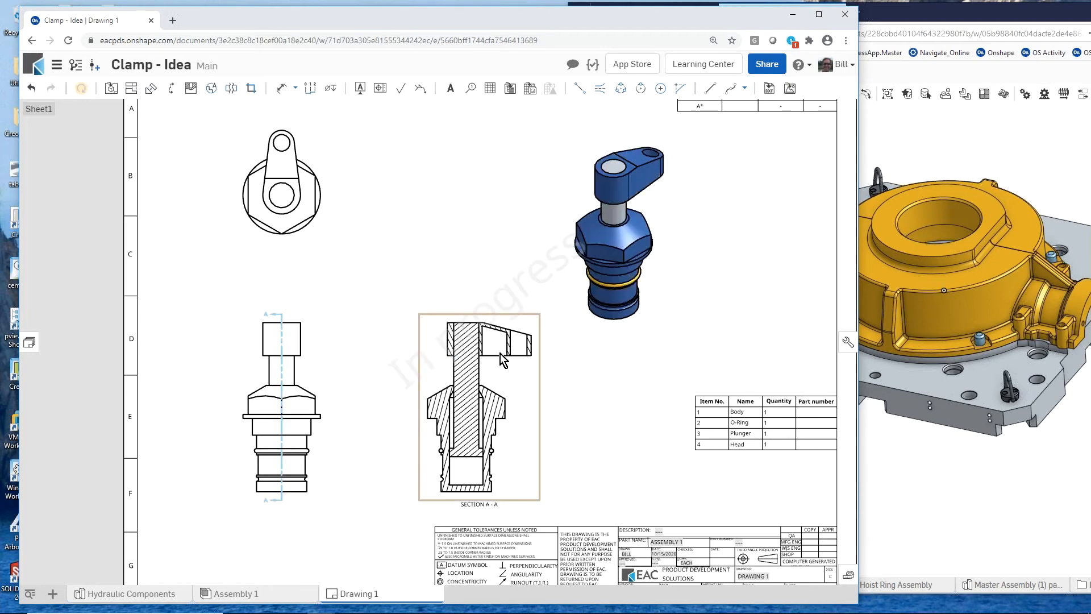
pyautogui.scroll(6, 492, 360)
pyautogui.scroll(-6, 507, 291)
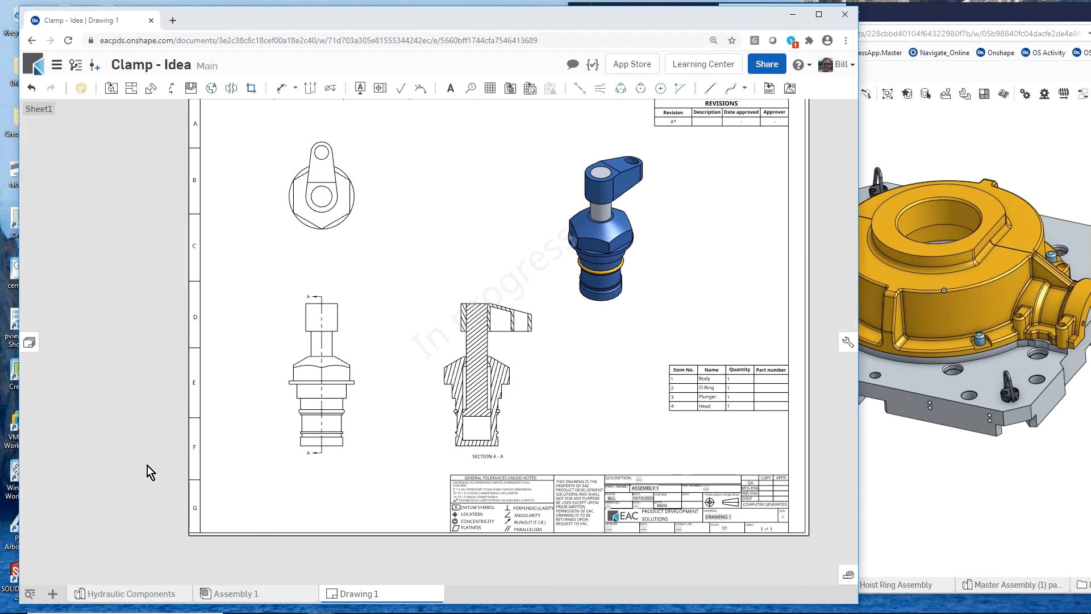
# - Return to Hydraulic Components and examine the Main workspace's change history, including the restore options for the Group 2 entry
pyautogui.click(145, 594)
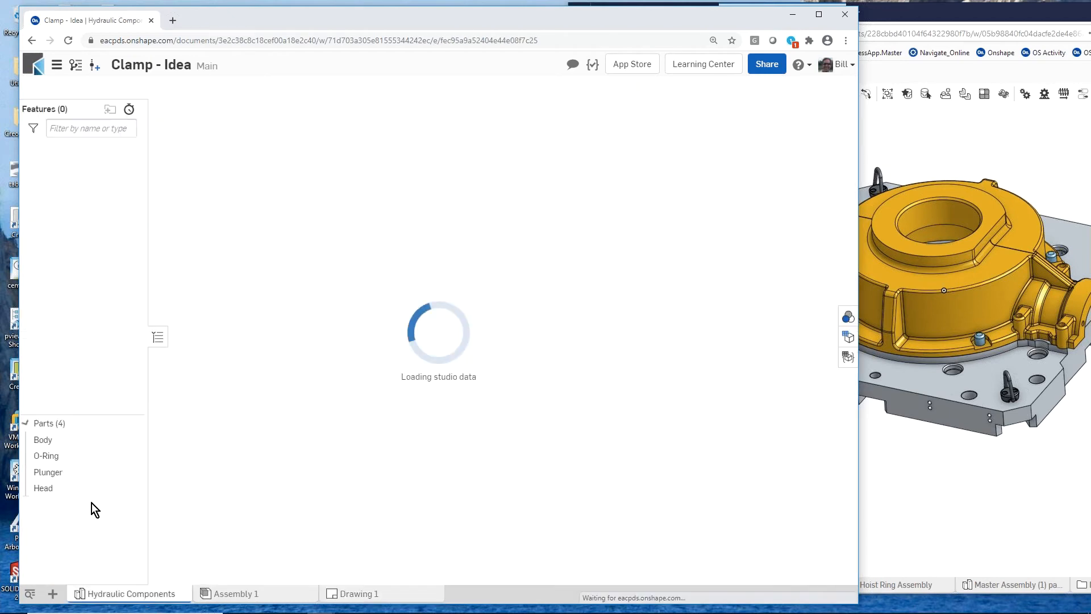
pyautogui.scroll(-3, 565, 309)
pyautogui.moveTo(315, 374); pyautogui.dragTo(313, 410, button='right')
pyautogui.scroll(3, 313, 409)
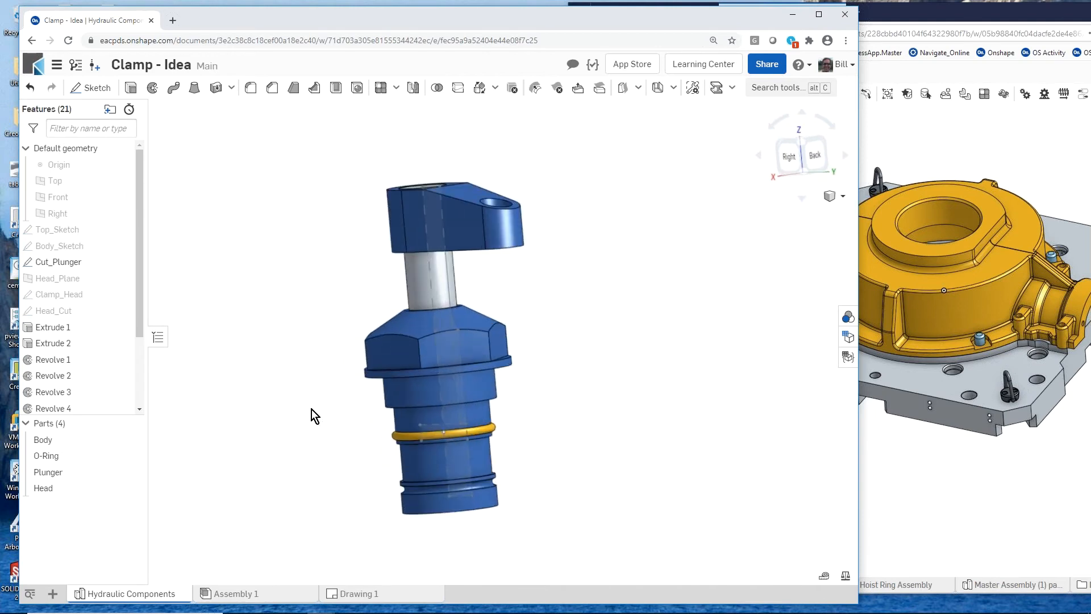
pyautogui.click(76, 66)
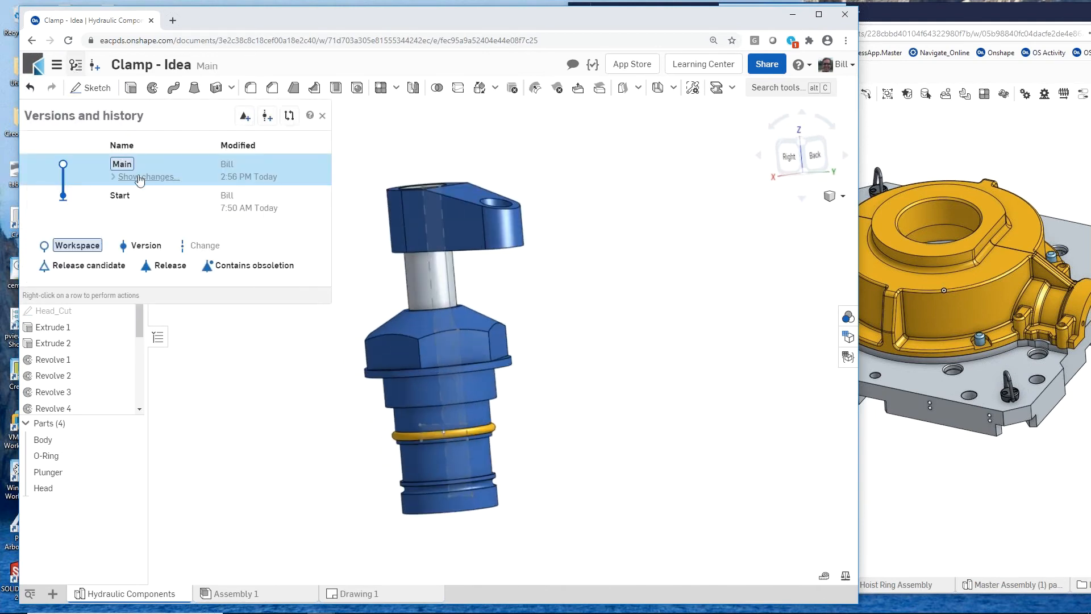
pyautogui.click(142, 177)
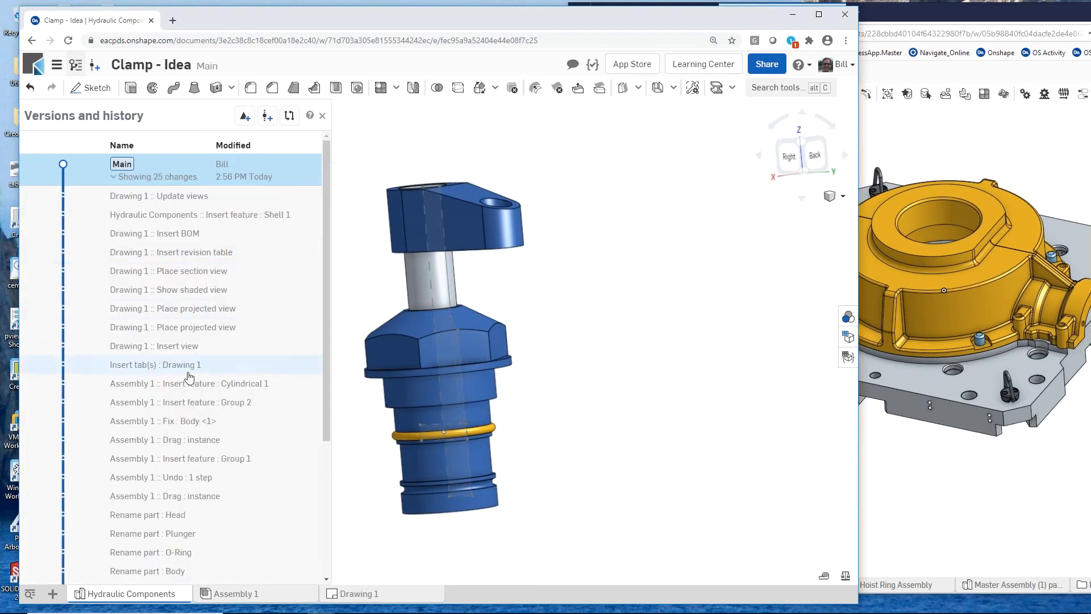
pyautogui.scroll(-5, 185, 369)
pyautogui.scroll(5, 186, 381)
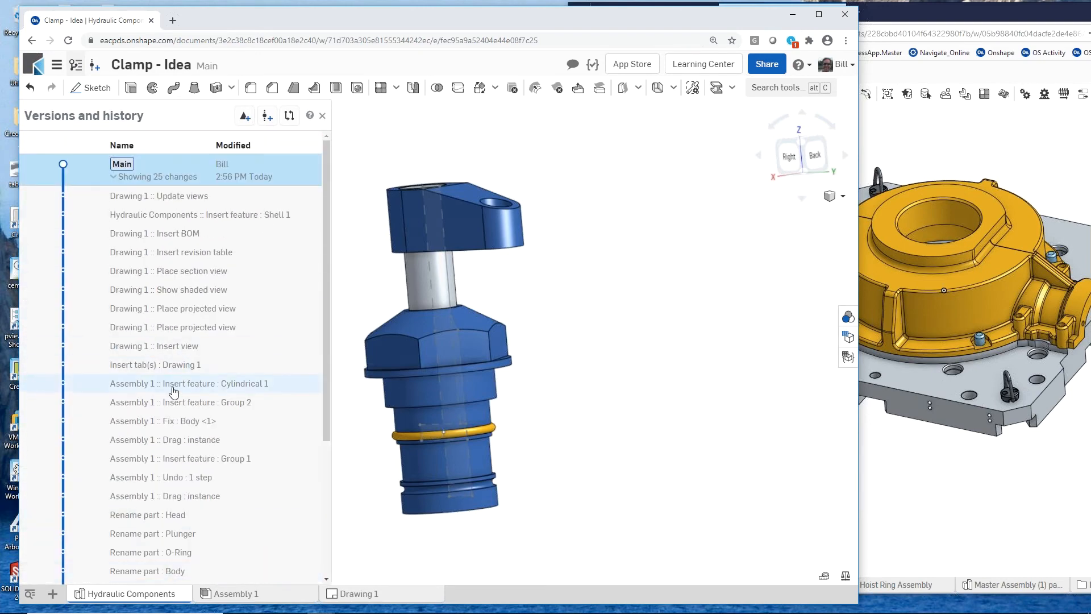
pyautogui.rightClick(178, 406)
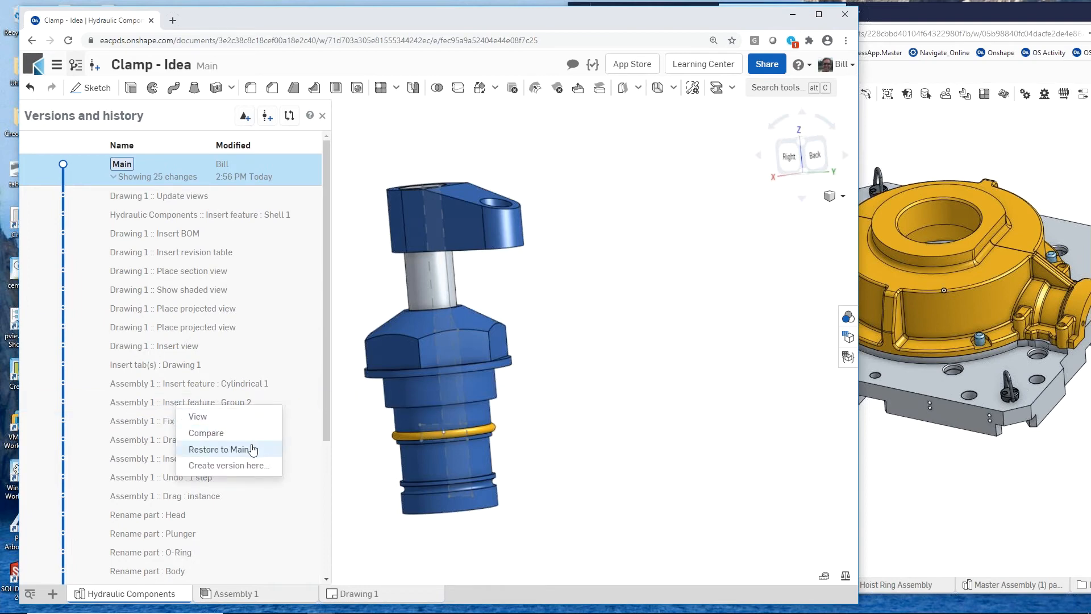
pyautogui.click(361, 299)
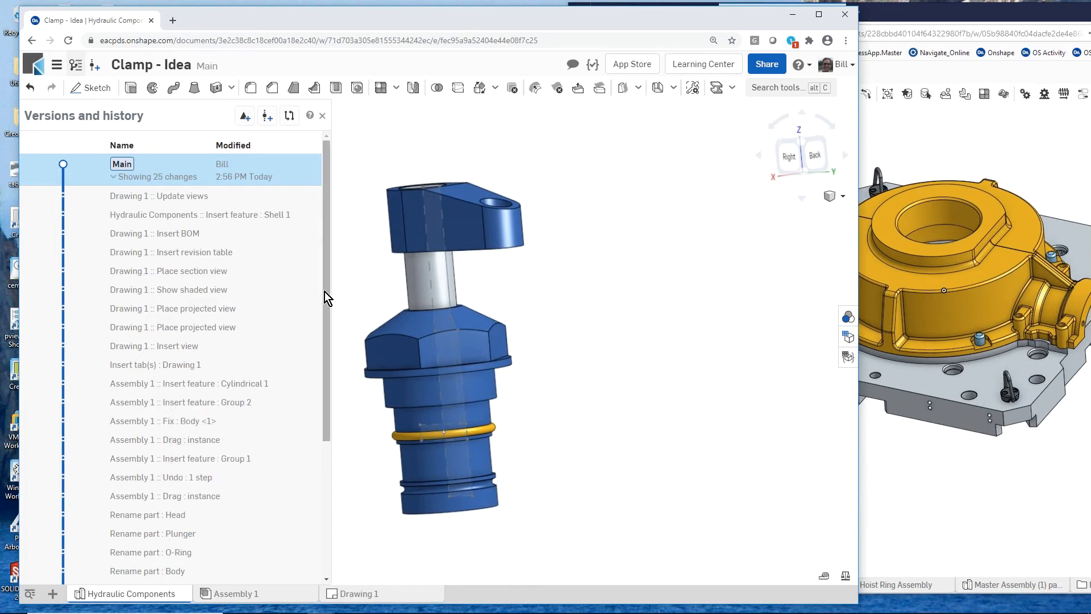
pyautogui.moveTo(325, 292)
pyautogui.mouseDown()
pyautogui.moveTo(330, 389)
pyautogui.moveTo(316, 285)
pyautogui.mouseUp()
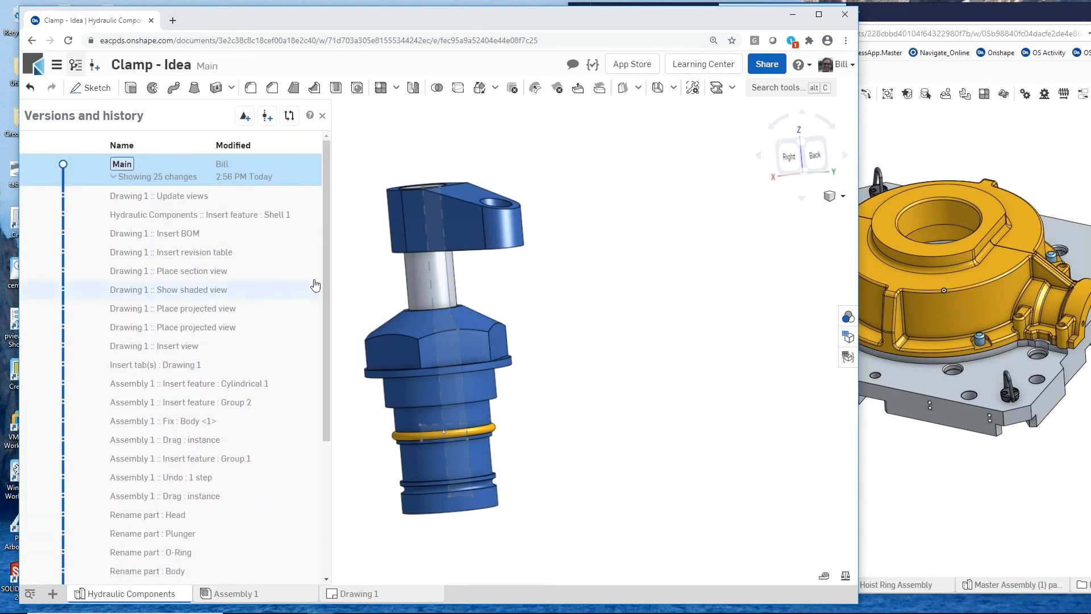
pyautogui.click(129, 179)
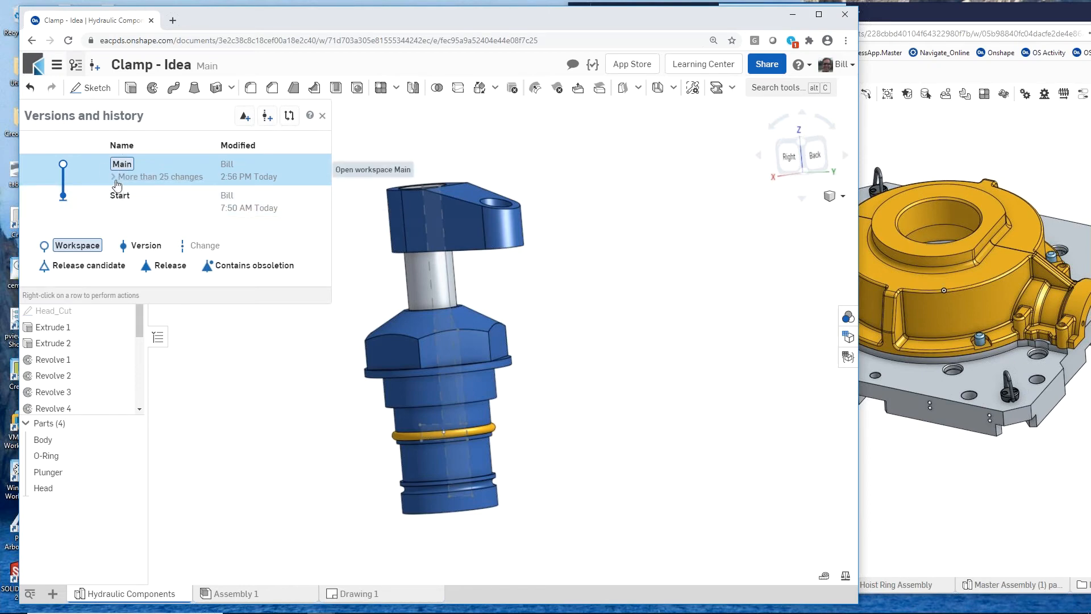
# - Create a version of the Main workspace named "V1- ready for asm"
pyautogui.click(94, 69)
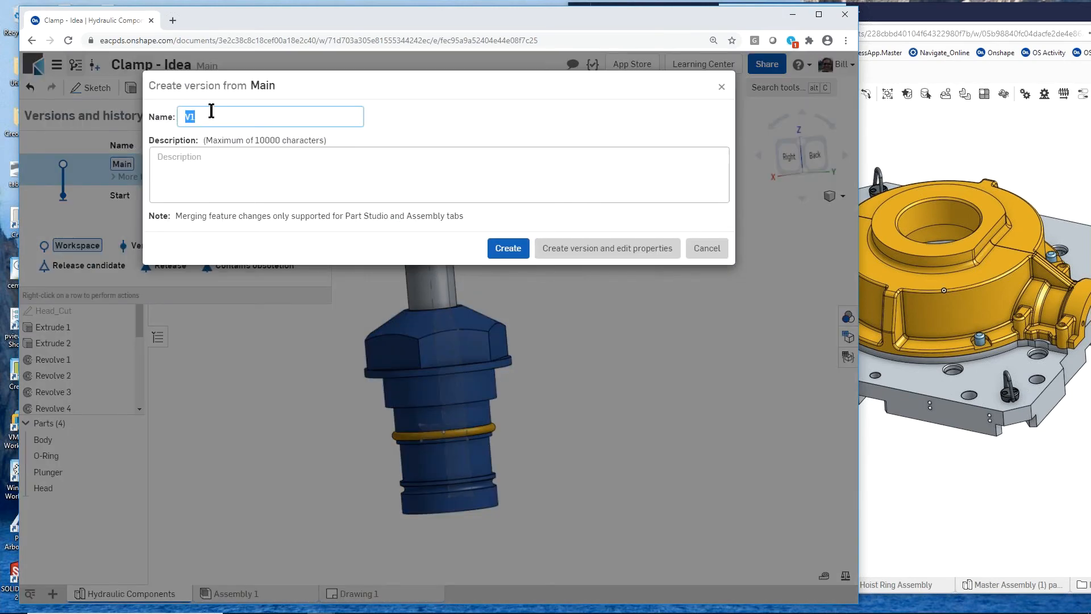
pyautogui.write('V1- ready for asm')
pyautogui.click(510, 247)
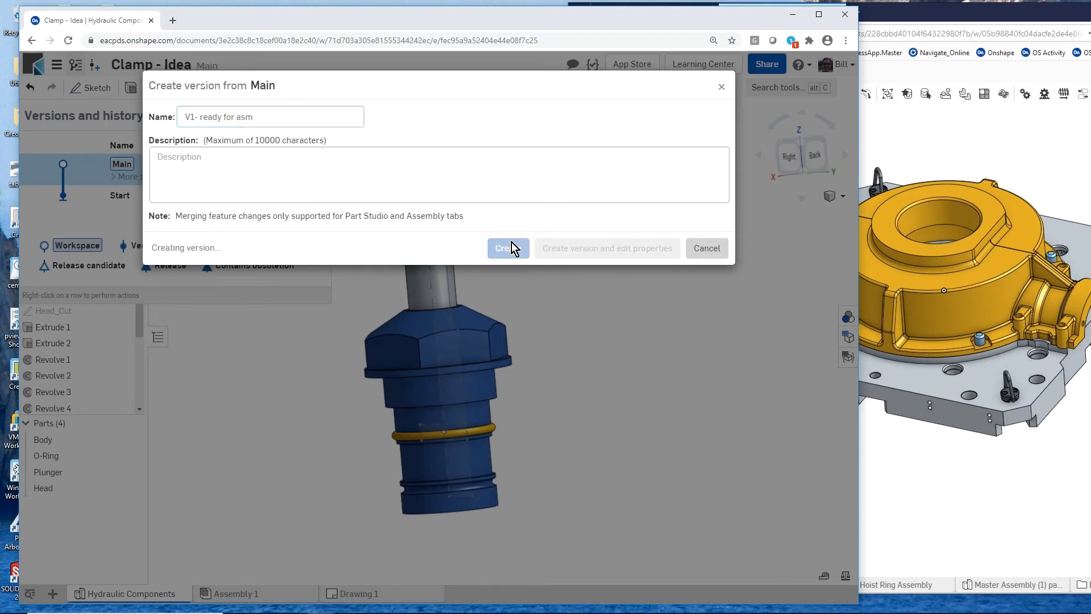
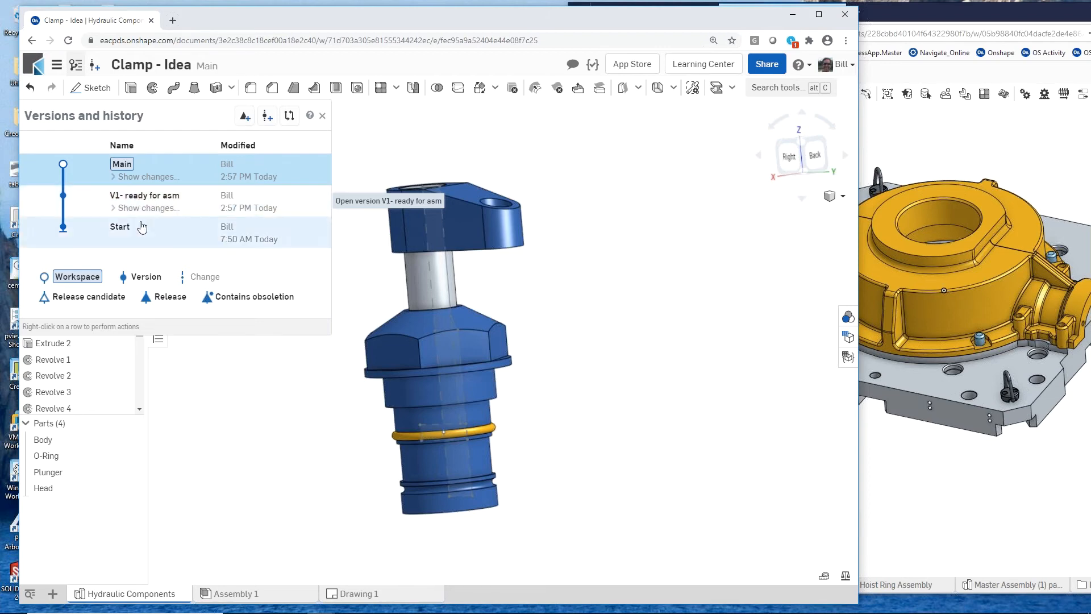
# - Share the Clamp - Idea document with the colleague's personal account, granting edit access with copy, link document, export and comment permissions
pyautogui.click(322, 116)
pyautogui.moveTo(310, 293); pyautogui.dragTo(290, 282, button='right')
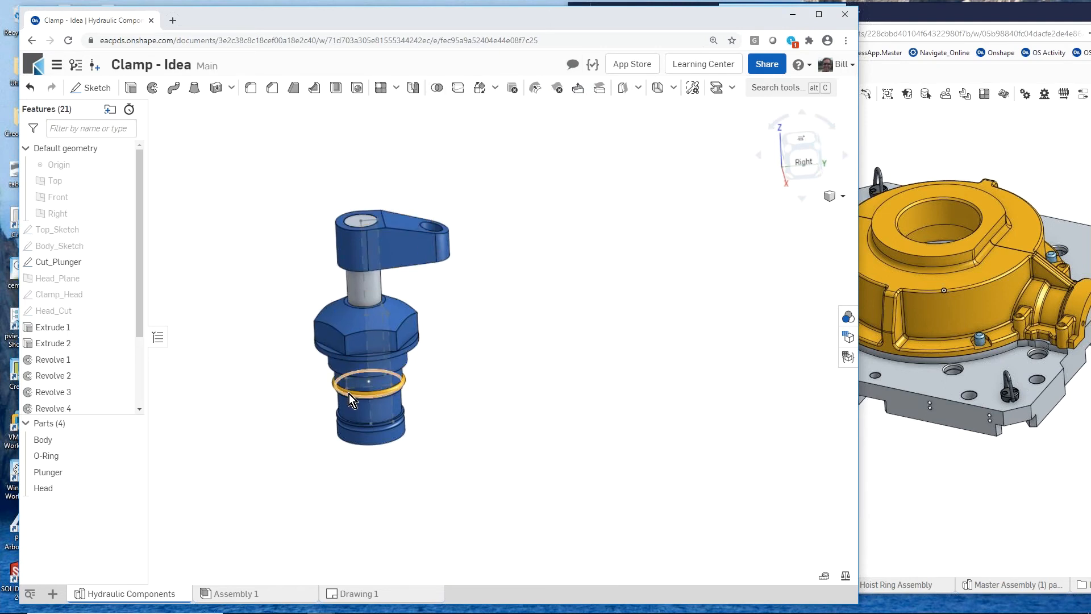
pyautogui.click(757, 63)
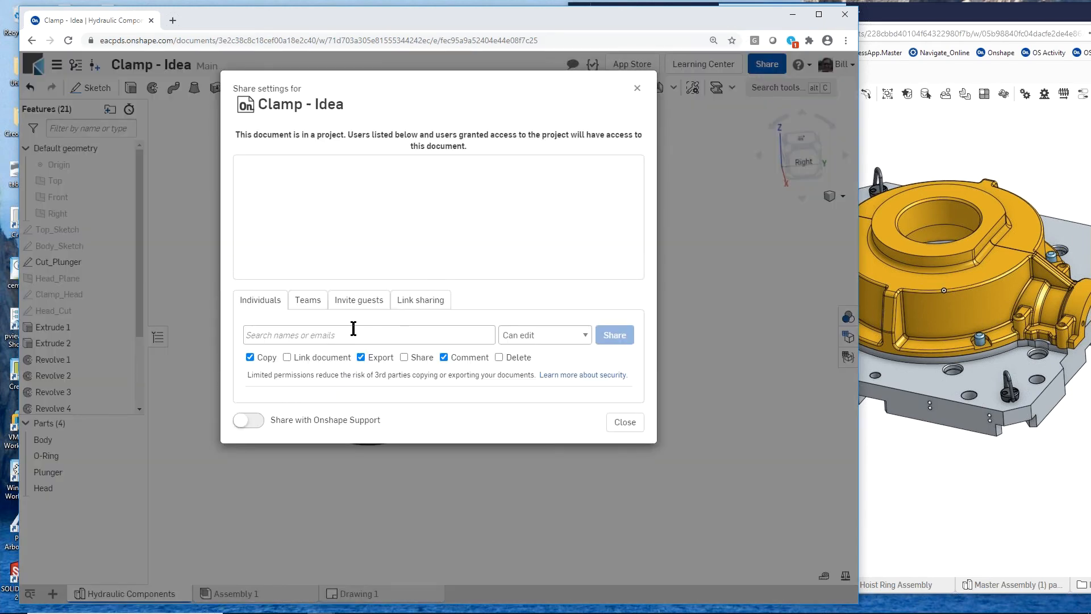
pyautogui.click(358, 335)
pyautogui.write('nick')
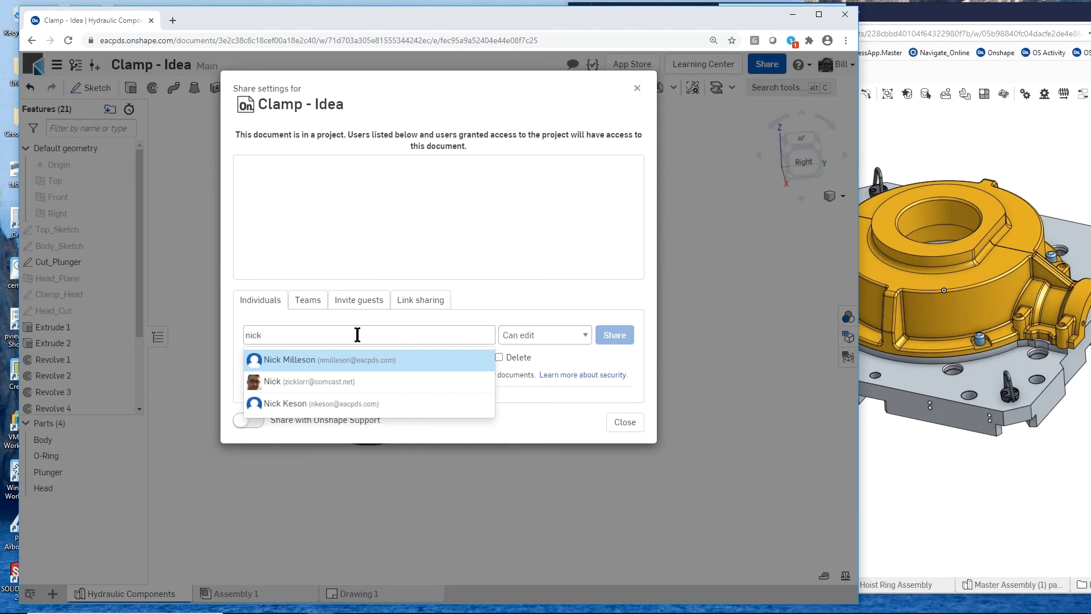
pyautogui.click(337, 384)
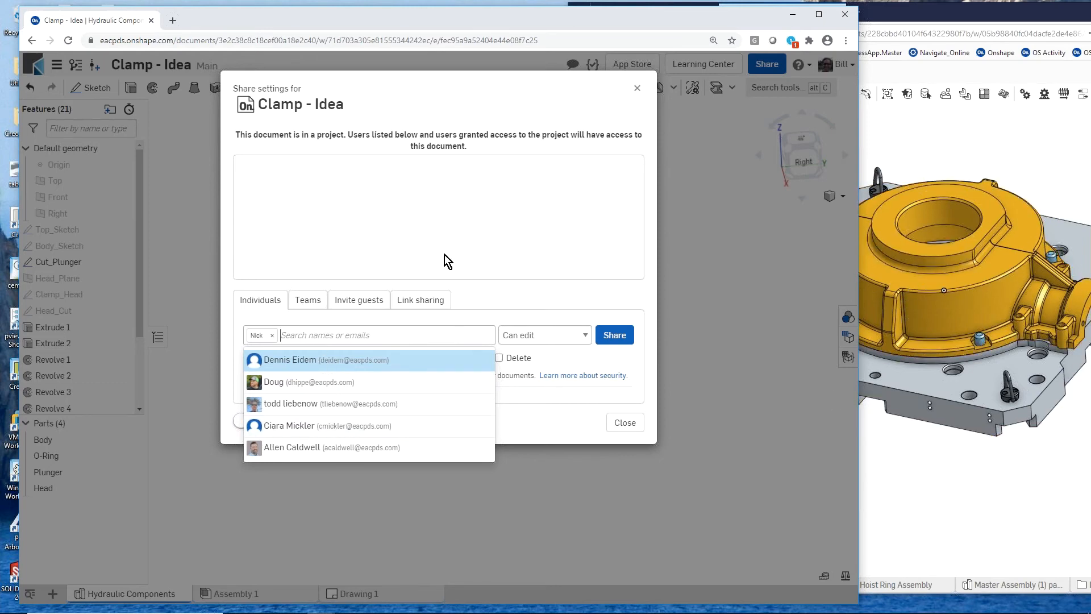
pyautogui.click(479, 268)
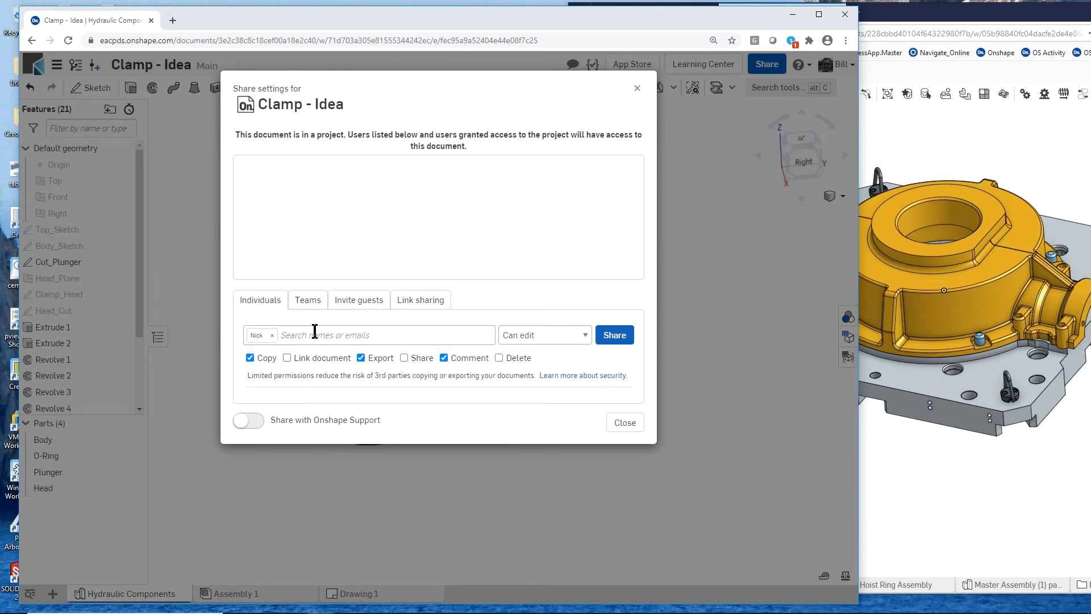
pyautogui.click(286, 358)
pyautogui.click(601, 338)
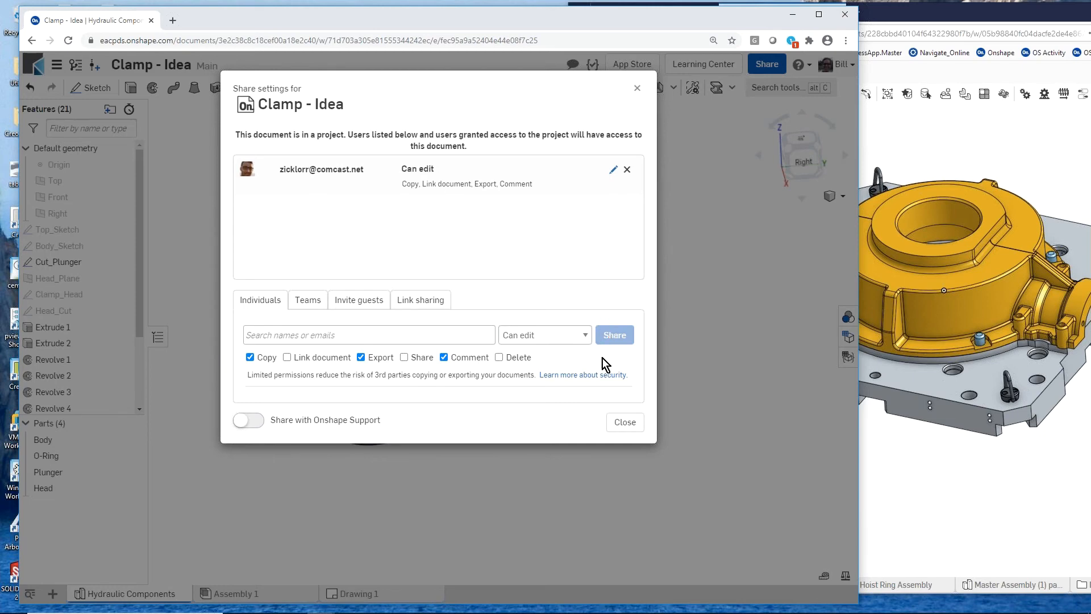
pyautogui.click(620, 428)
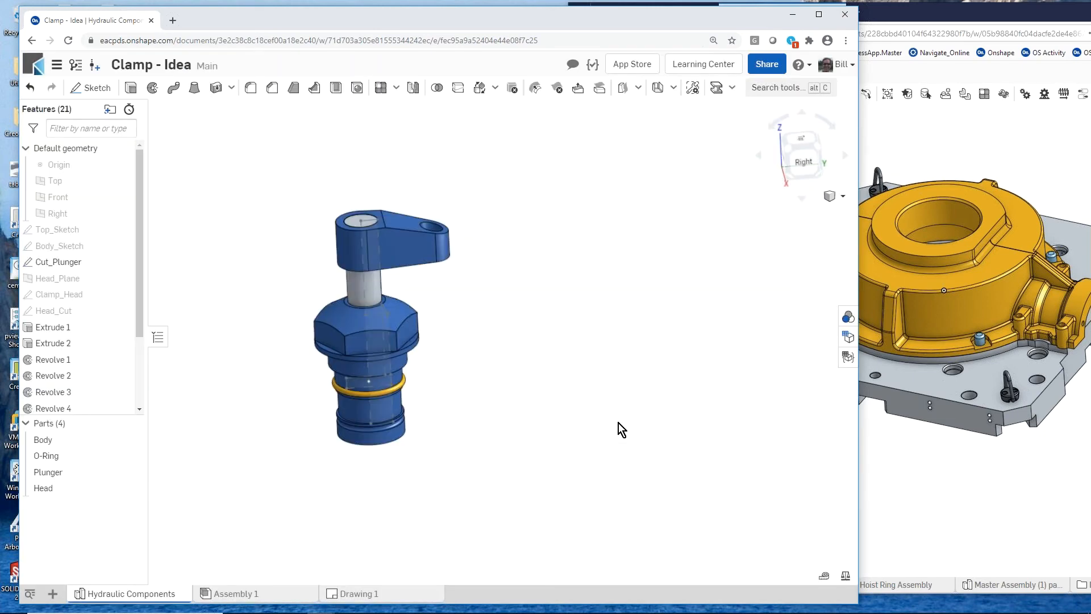
# - Review the access granted in the share settings of the Clamp - Idea document
pyautogui.click(756, 64)
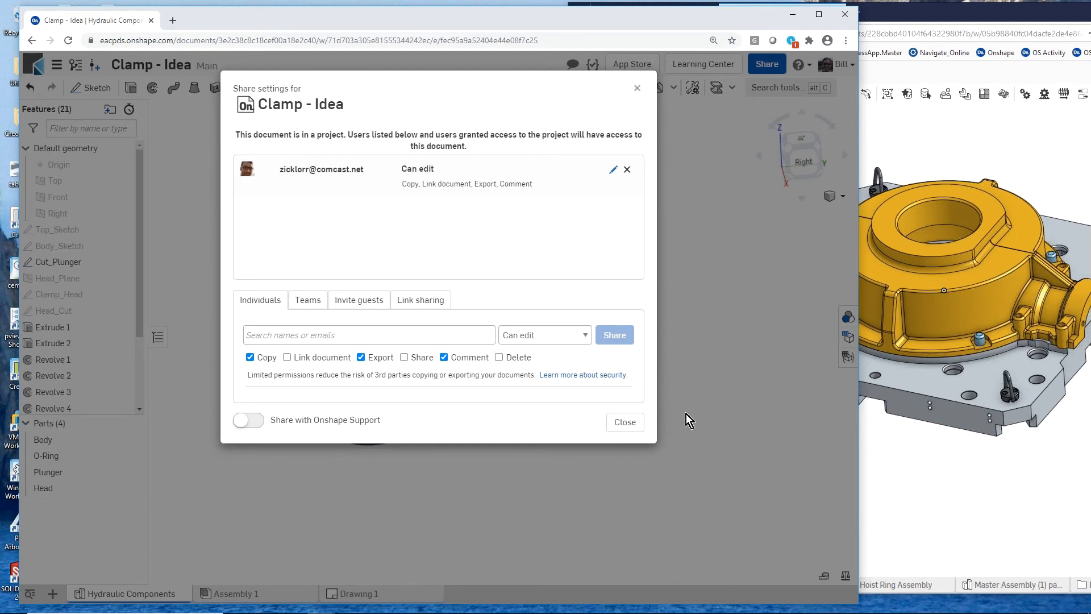
pyautogui.click(636, 427)
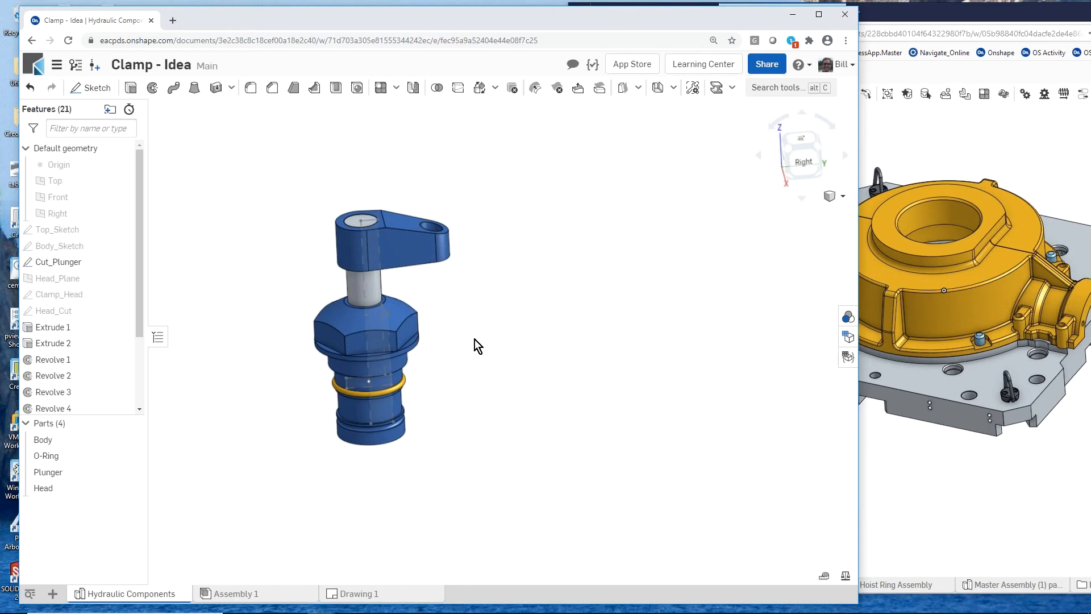
pyautogui.scroll(-2, 475, 340)
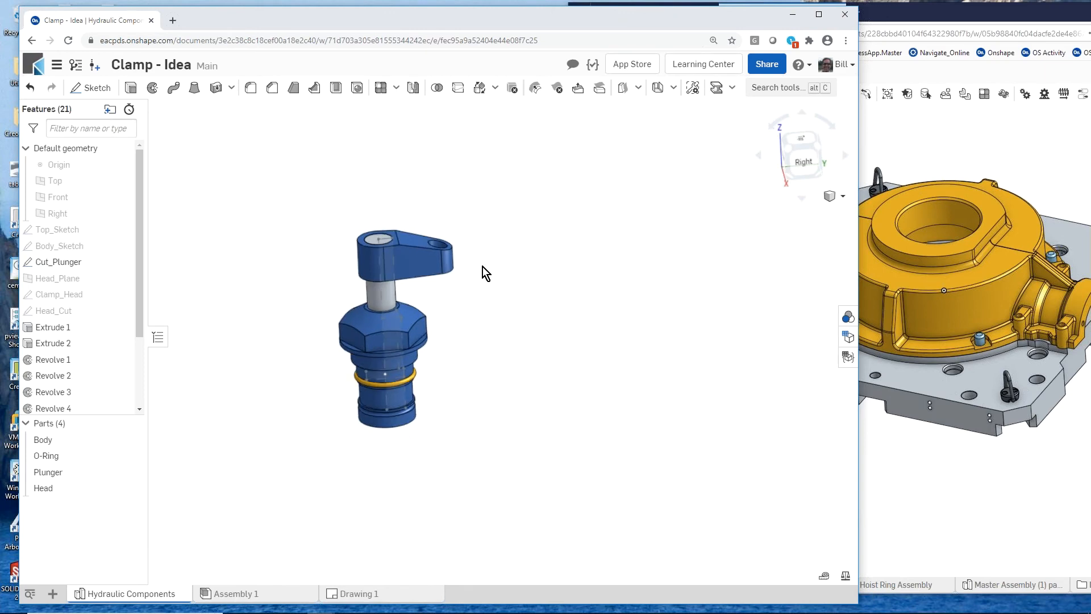
# - Switch to the colleague's Fixture_Casting window, move it into full view and dismiss its comments
pyautogui.click(930, 8)
pyautogui.moveTo(926, 9); pyautogui.dragTo(565, 10)
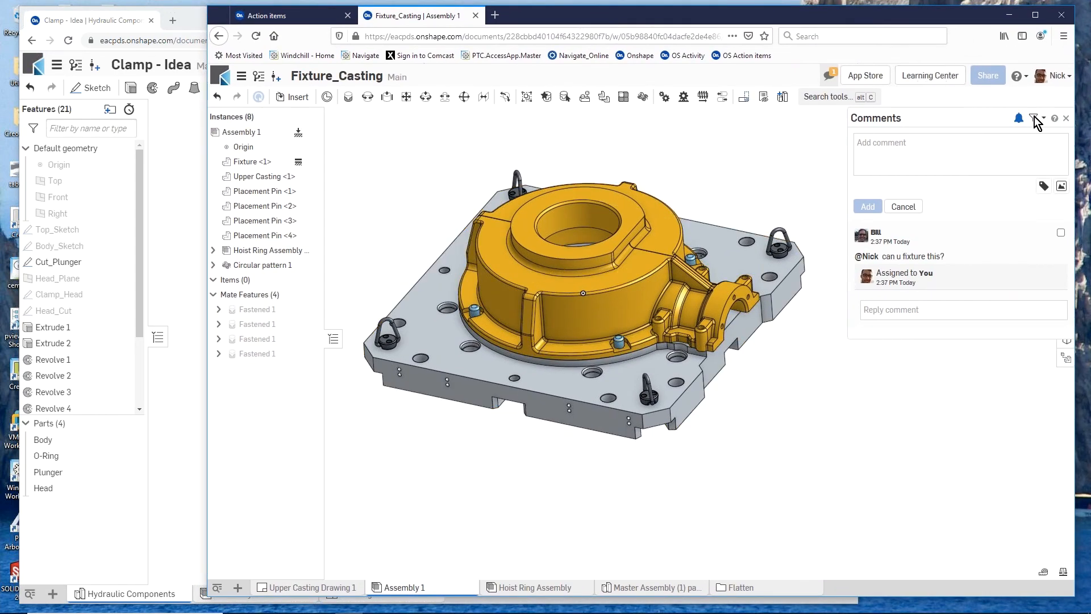
pyautogui.click(1068, 120)
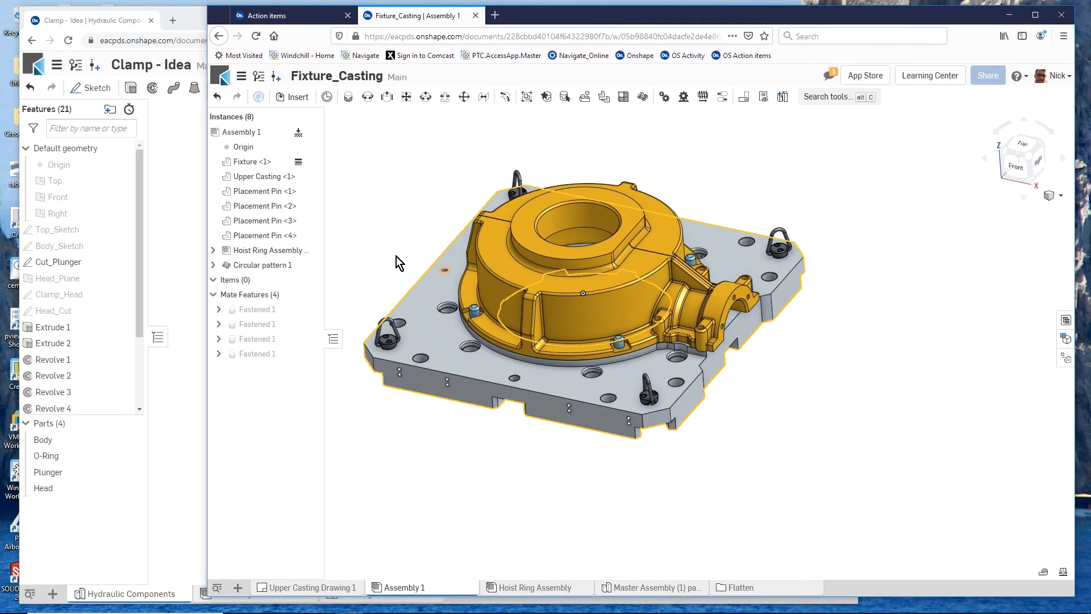
# - Insert Assembly 1 from the shared Clamp - Idea document, version V1- ready for asm, placing it beside the fixture plate
pyautogui.click(296, 99)
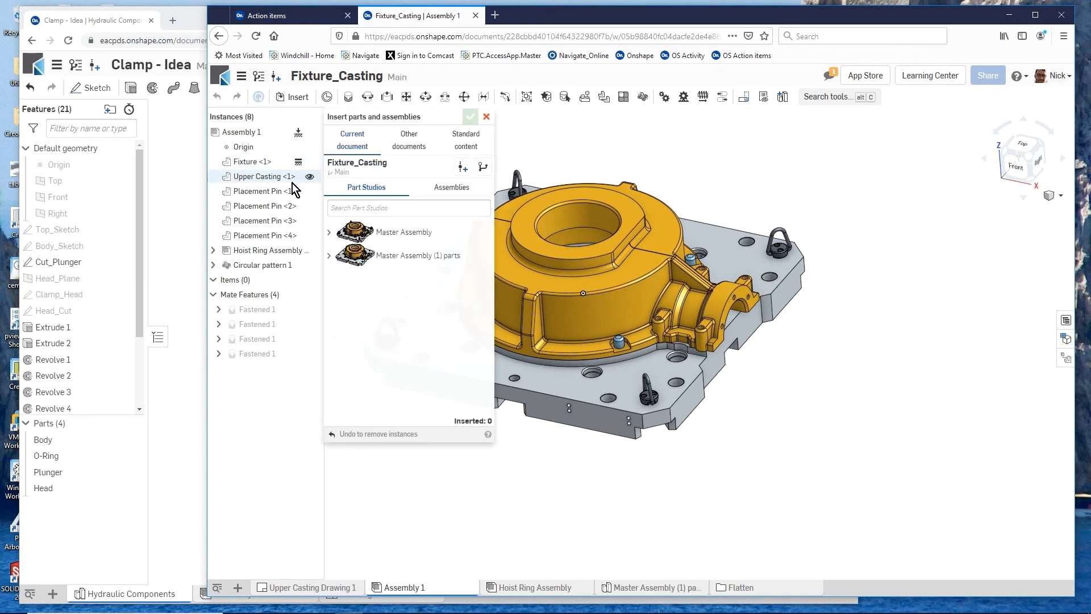
pyautogui.click(444, 193)
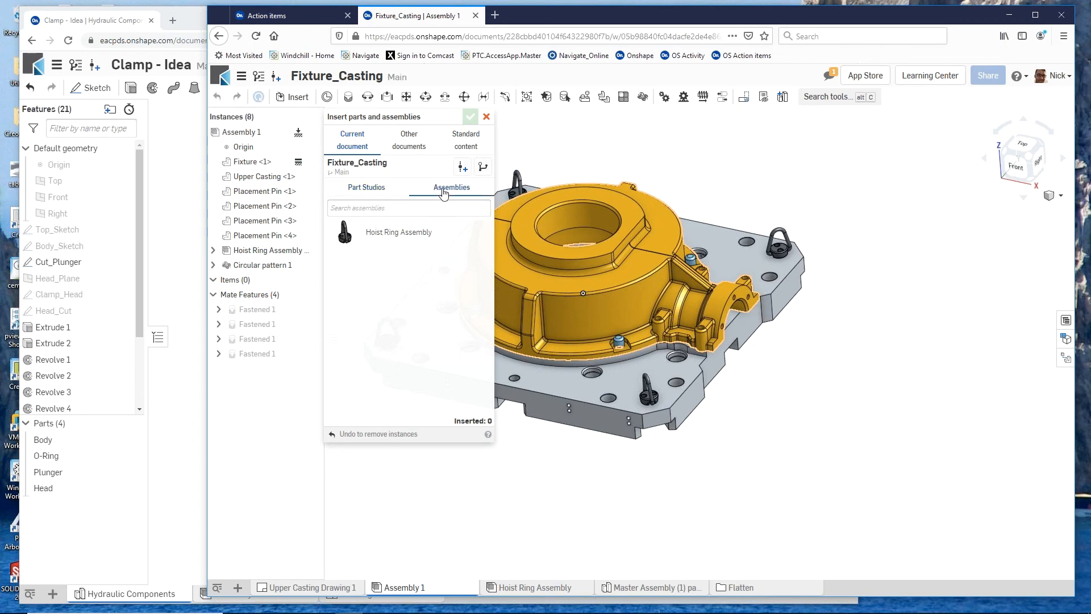
pyautogui.click(408, 149)
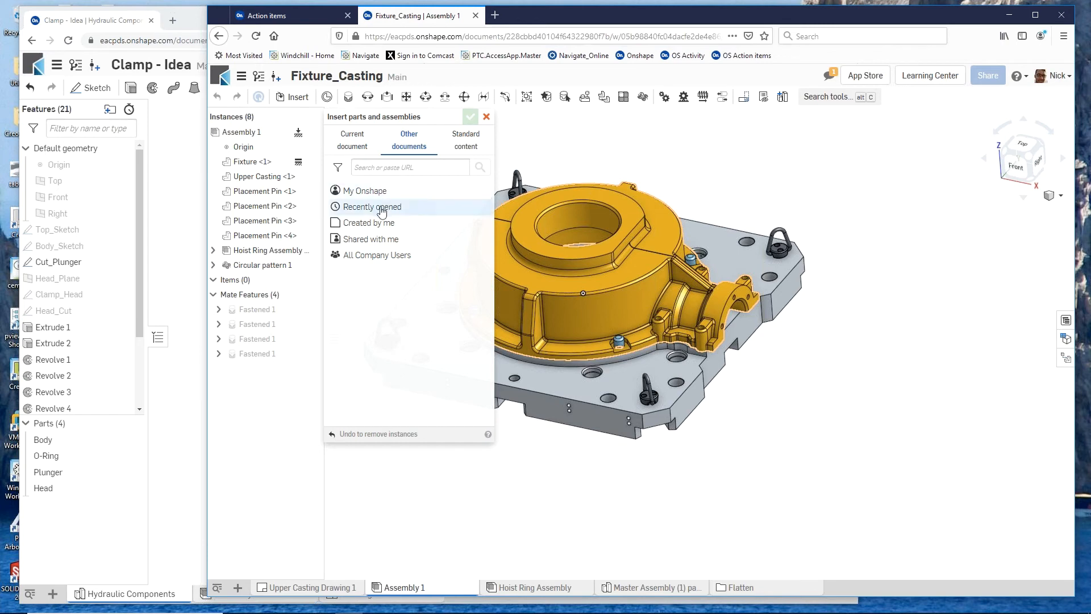
pyautogui.click(380, 241)
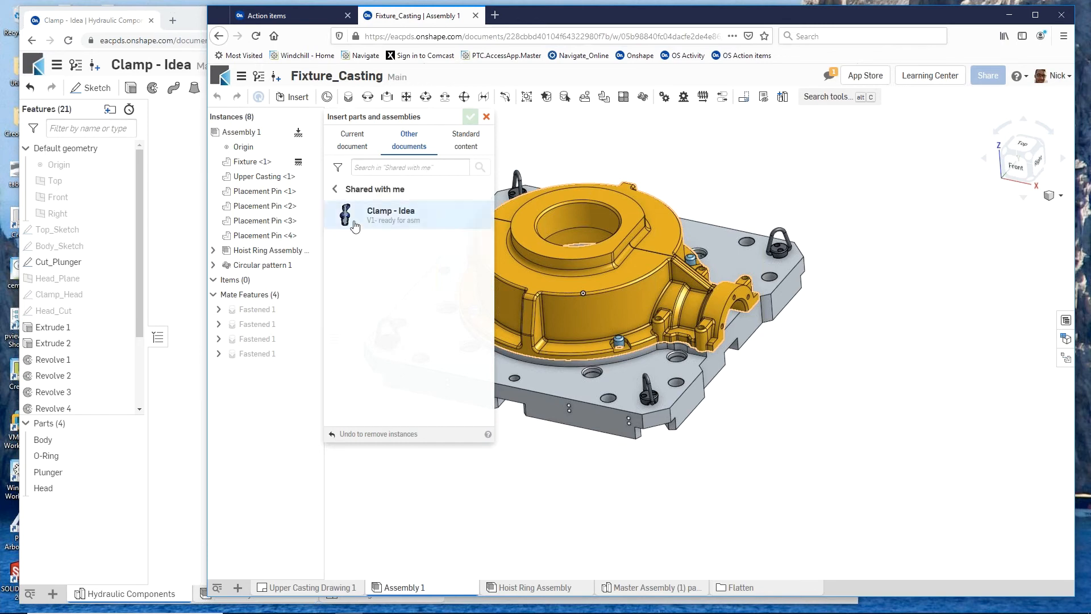
pyautogui.click(378, 215)
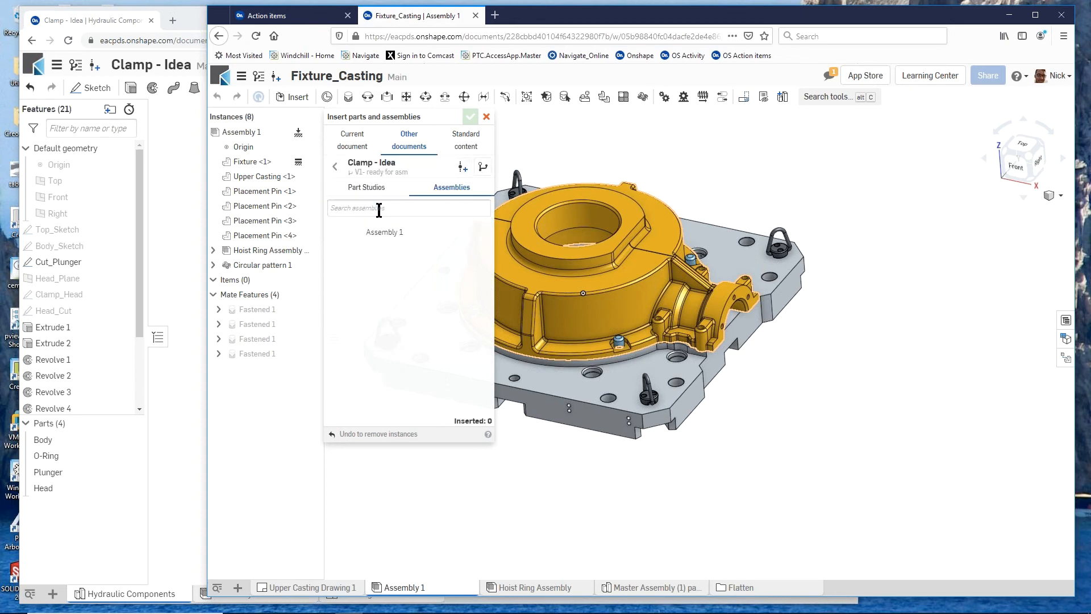
pyautogui.click(378, 232)
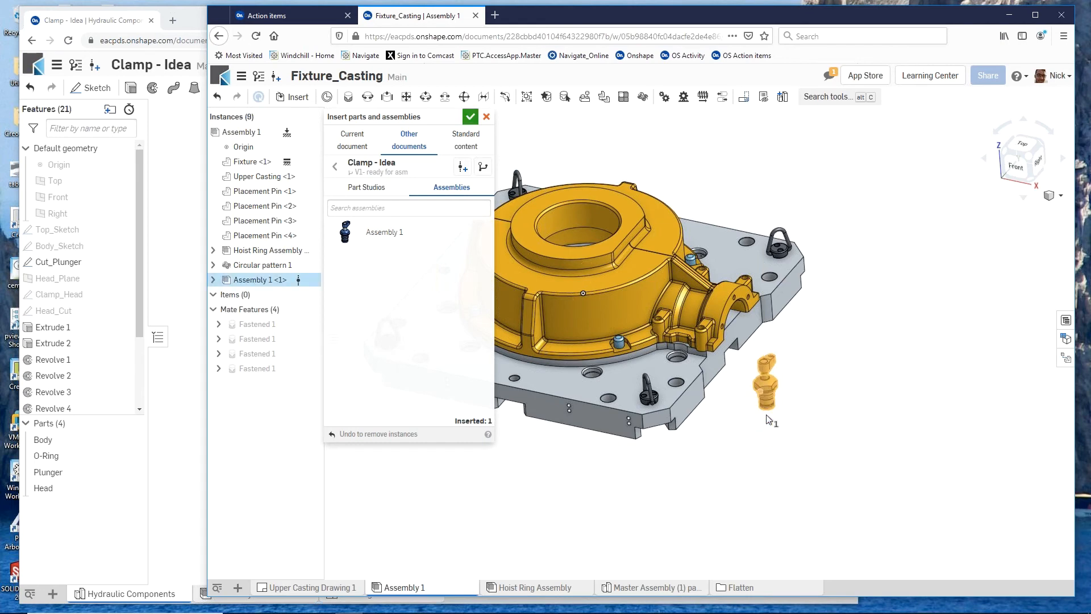
pyautogui.click(754, 407)
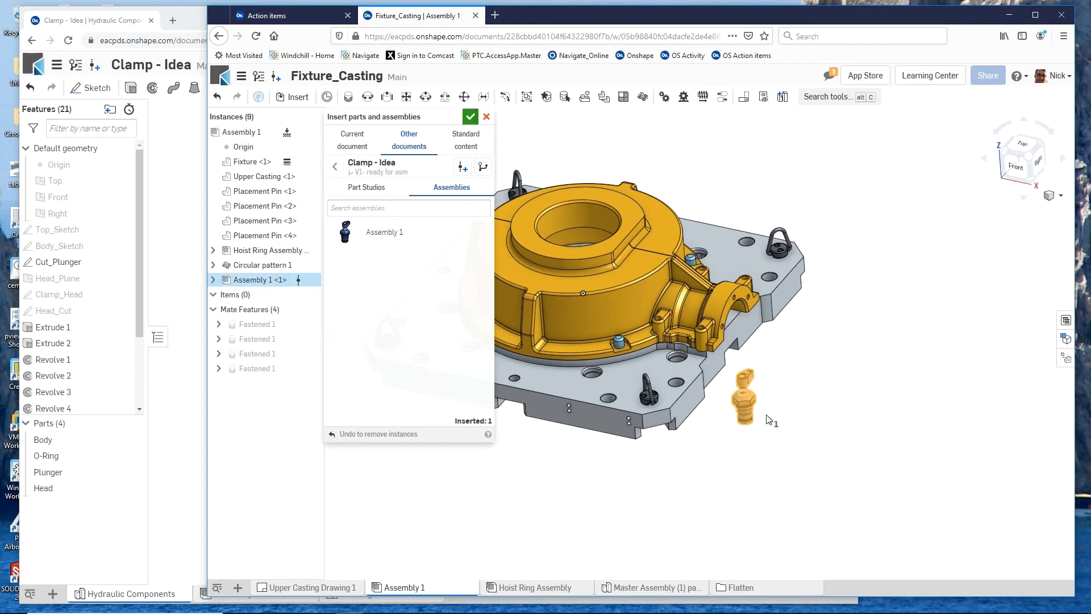
pyautogui.click(471, 117)
# - Add a Fastened mate joining the underside of the clamp body's flange to the fixture plate's counterbored hole beside the front placement pin
pyautogui.scroll(3, 564, 436)
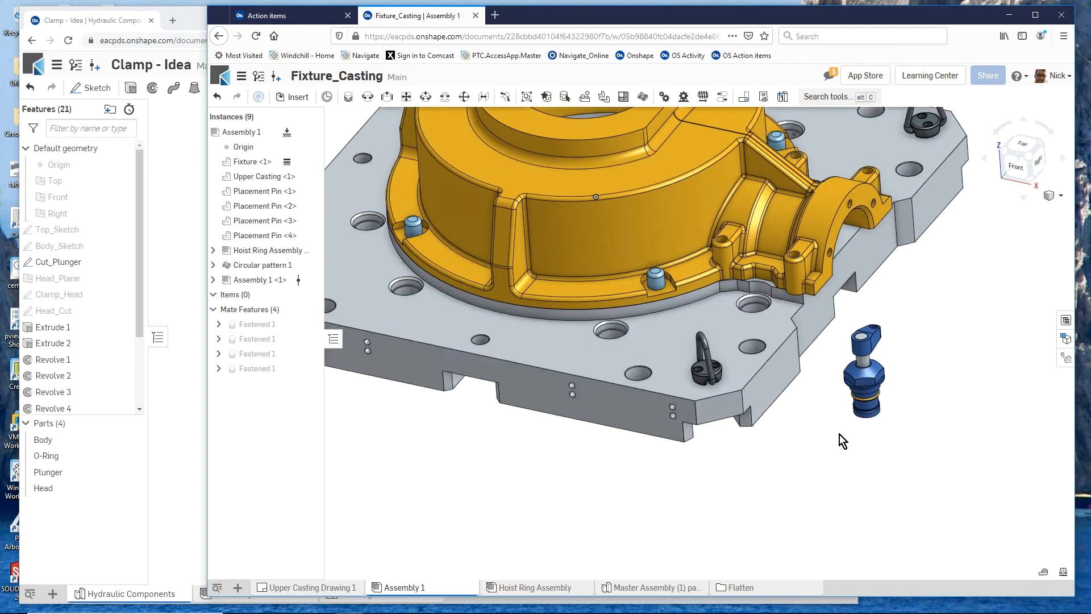
pyautogui.scroll(3, 839, 435)
pyautogui.moveTo(773, 439); pyautogui.dragTo(772, 426, button='right')
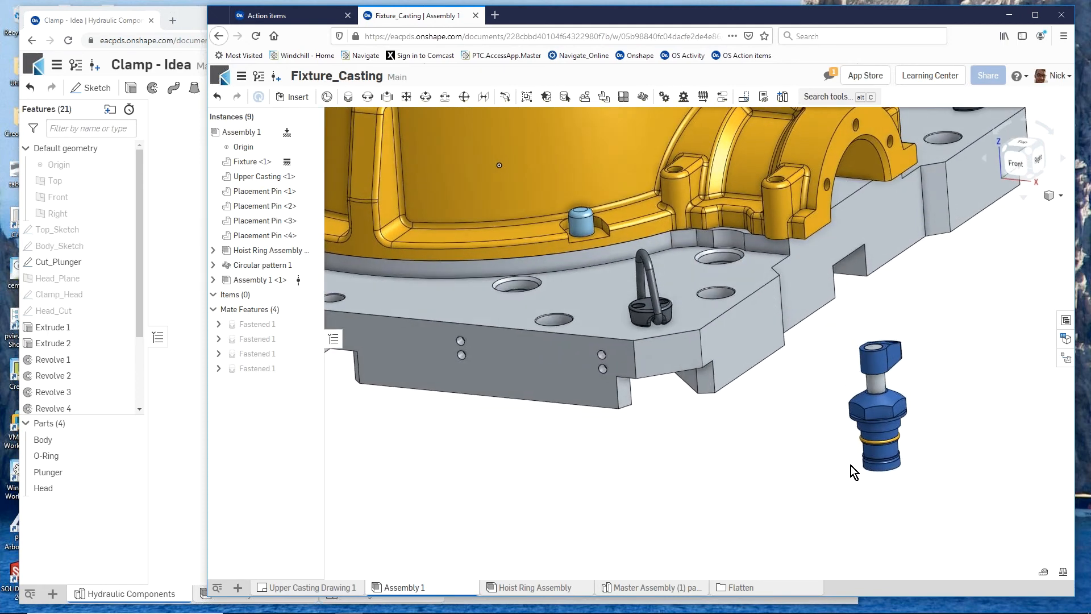
pyautogui.scroll(4, 851, 466)
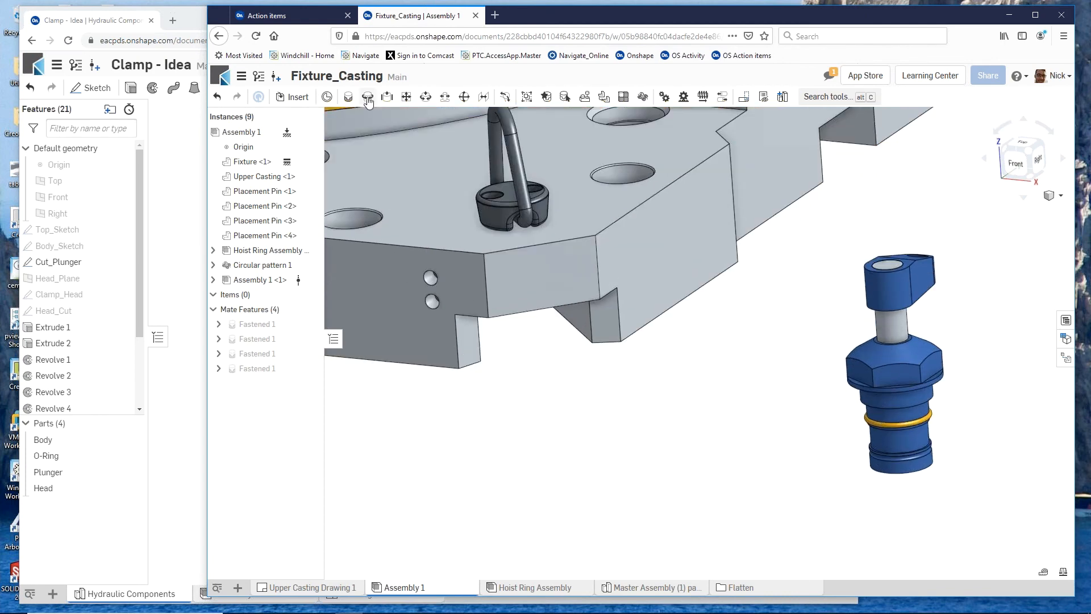
pyautogui.click(349, 97)
pyautogui.scroll(5, 888, 421)
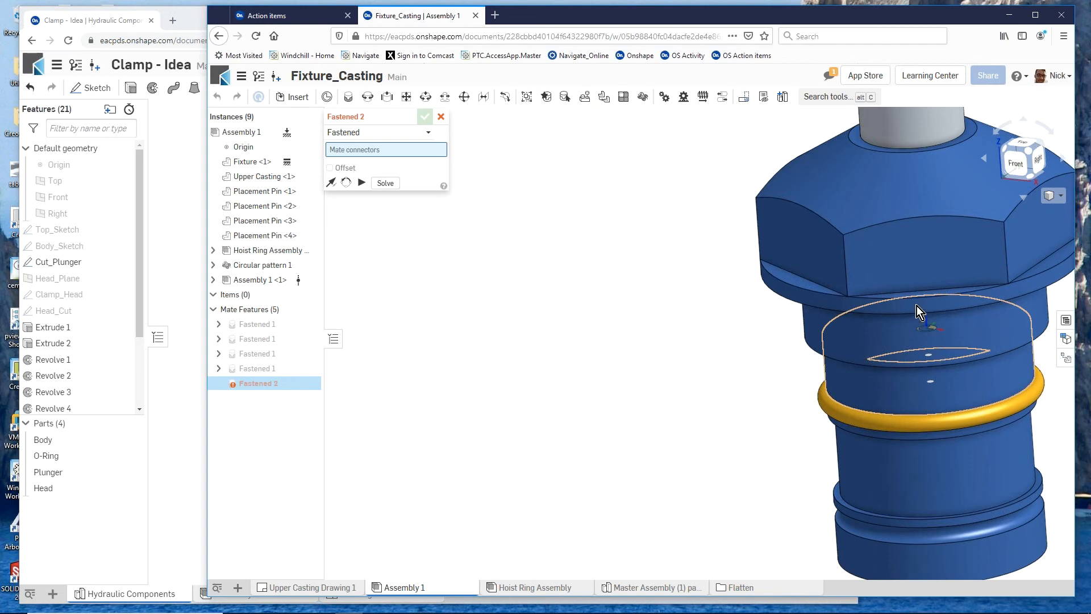
pyautogui.scroll(-2, 777, 360)
pyautogui.moveTo(767, 357); pyautogui.dragTo(769, 352, button='right')
pyautogui.scroll(-2, 769, 351)
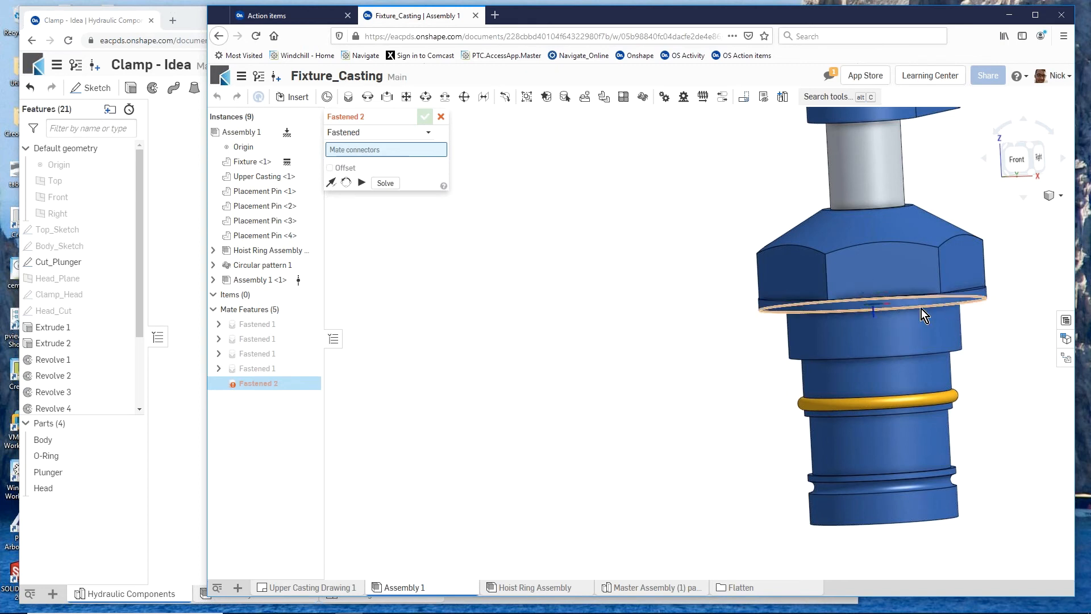
pyautogui.click(873, 305)
pyautogui.scroll(-4, 682, 356)
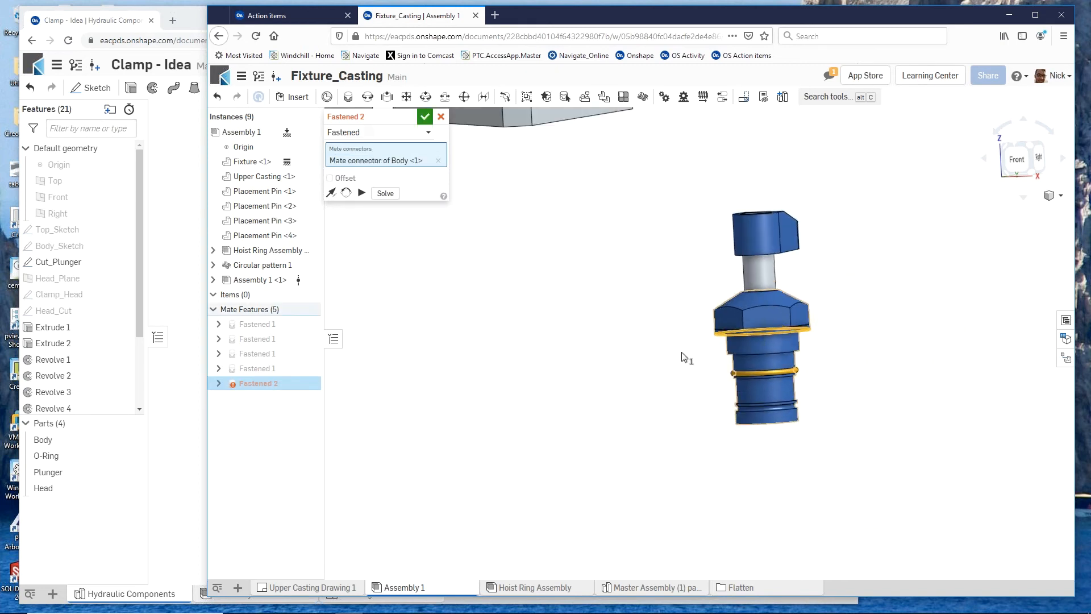
pyautogui.scroll(-5, 683, 356)
pyautogui.moveTo(725, 403); pyautogui.dragTo(726, 407, button='right')
pyautogui.scroll(7, 571, 307)
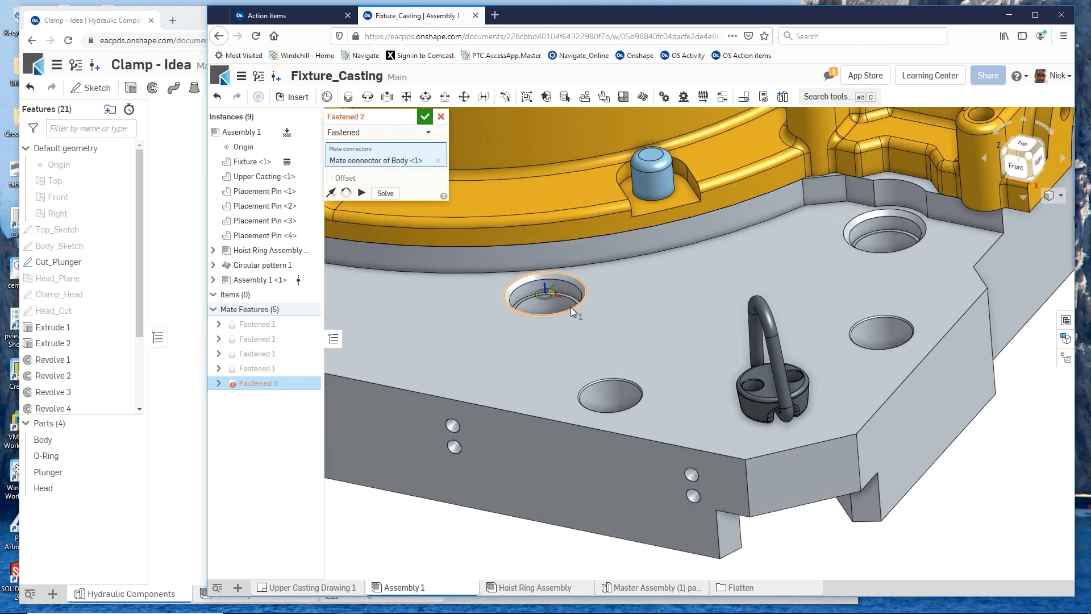
pyautogui.click(549, 291)
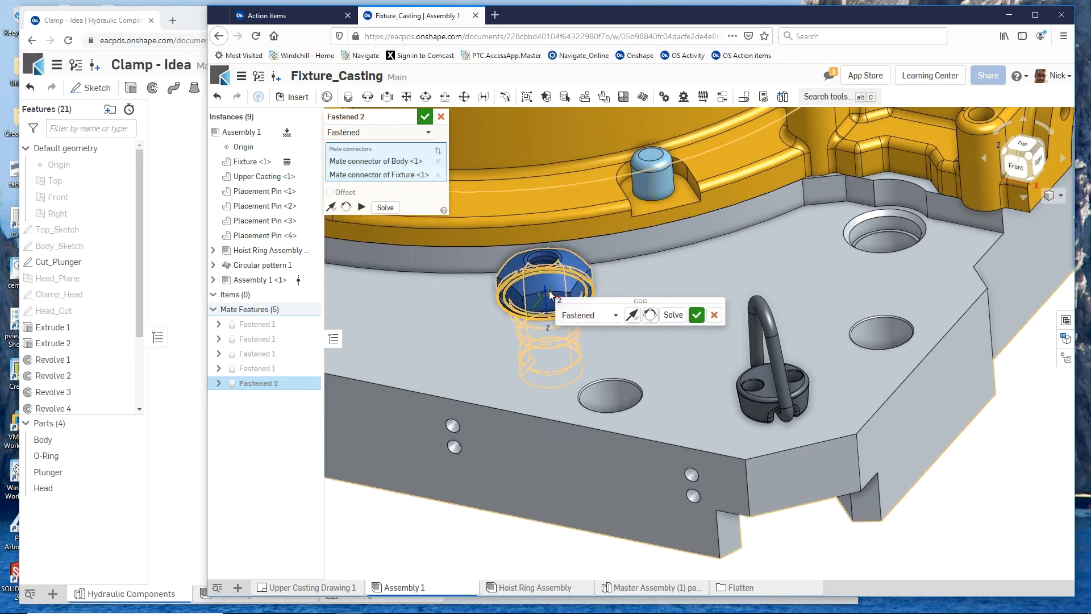
pyautogui.click(426, 118)
# - Raise the clamp head along the plunger's travel so it stands clear of the clamp body
pyautogui.scroll(5, 587, 452)
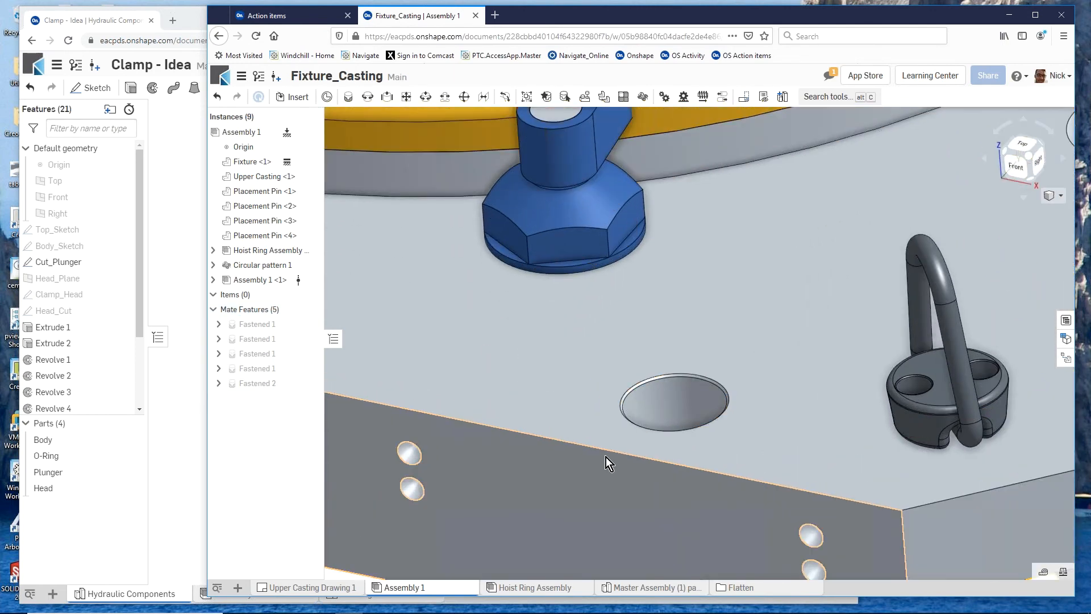
pyautogui.scroll(-5, 606, 456)
pyautogui.moveTo(604, 452); pyautogui.dragTo(507, 450, button='right')
pyautogui.scroll(-1, 567, 452)
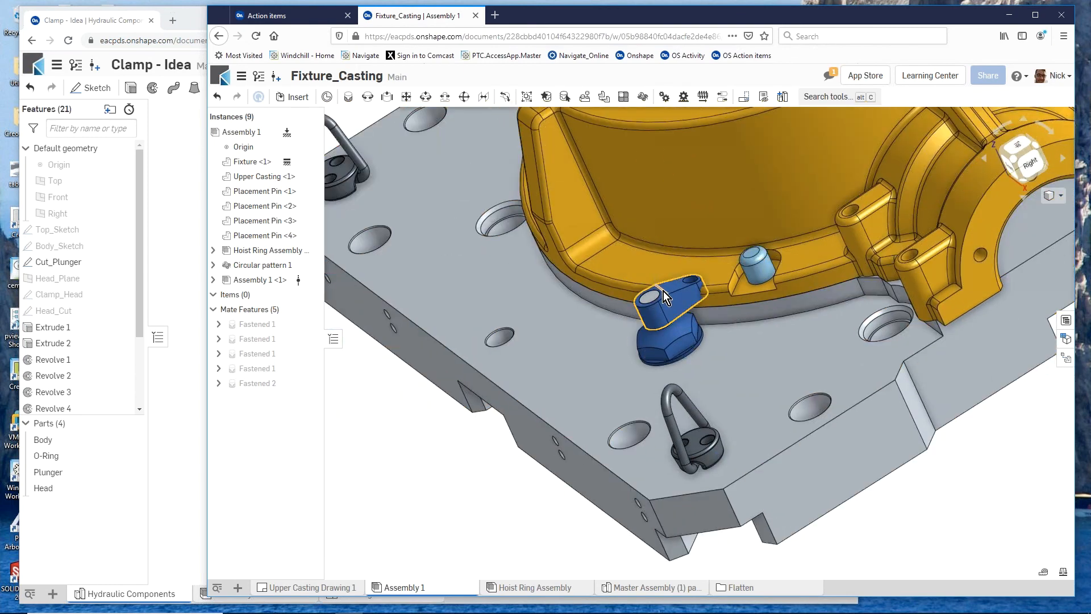
pyautogui.moveTo(665, 294); pyautogui.dragTo(681, 279)
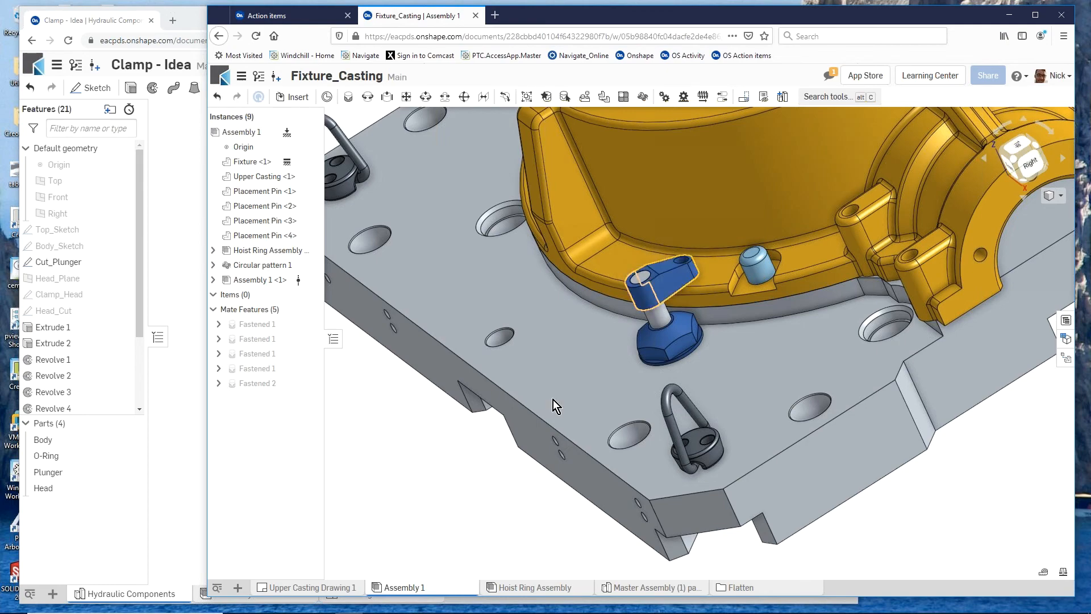
# - Replicate the Assembly 1 clamp with Match edges on face, using the top face of the fixture plate as the face to search
pyautogui.hotkey('shift', '7')
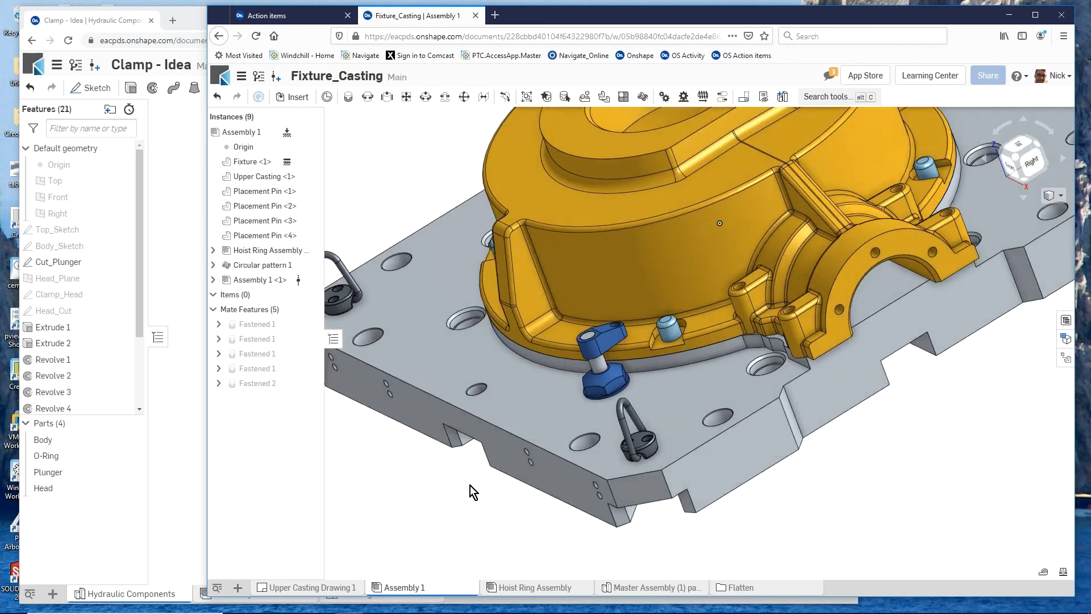
pyautogui.scroll(-3, 546, 506)
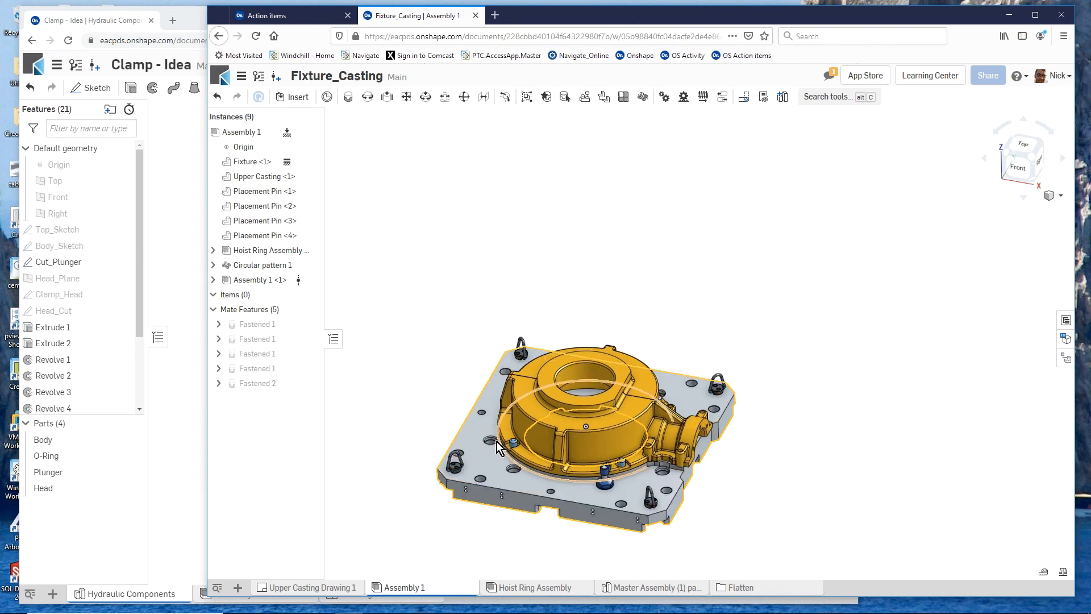
pyautogui.scroll(3, 571, 505)
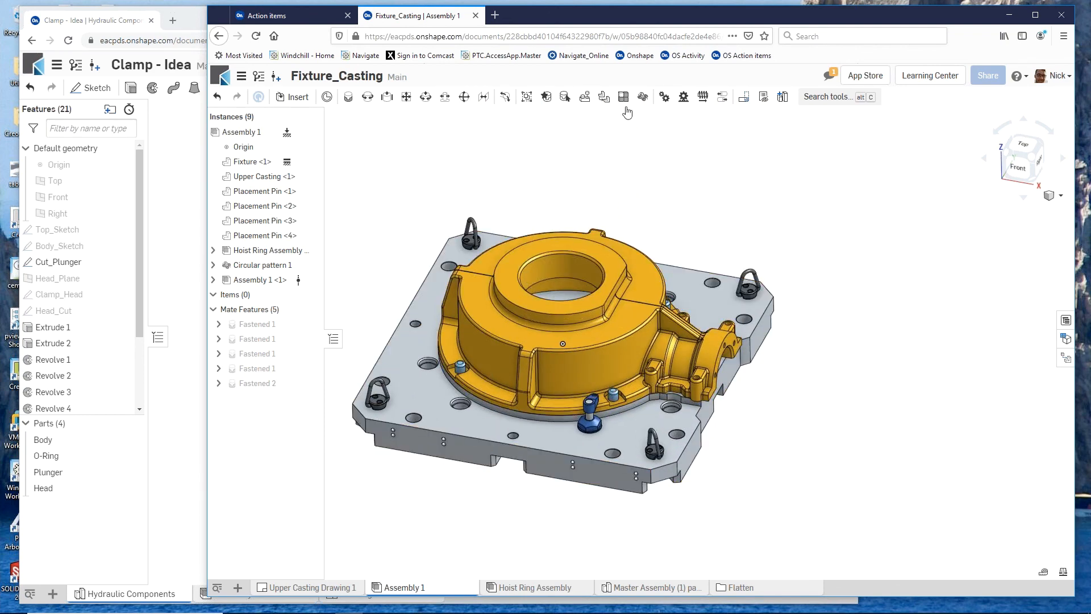
pyautogui.click(586, 97)
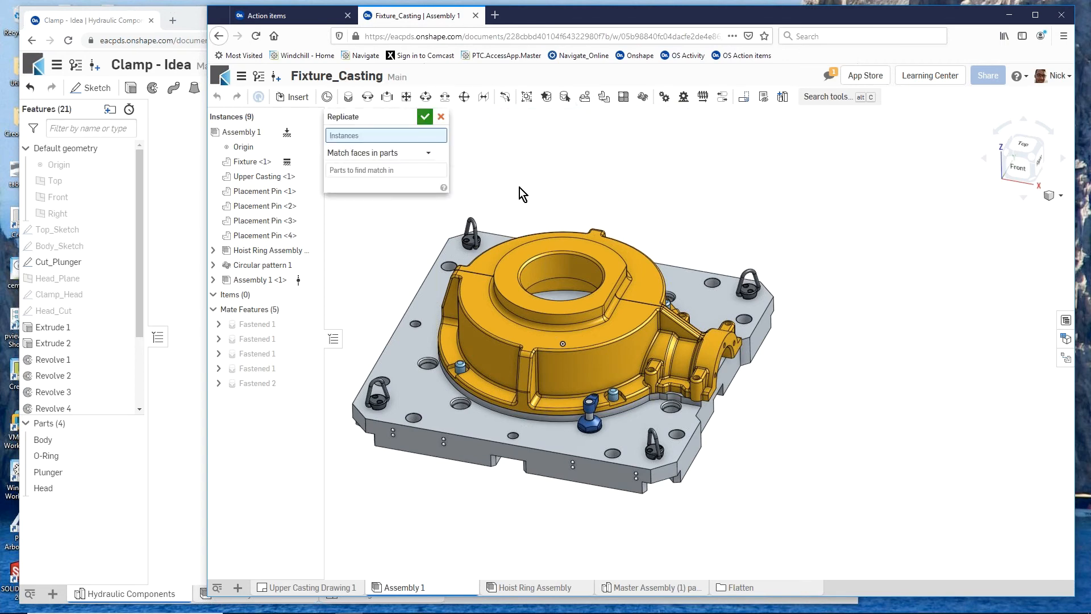
pyautogui.click(257, 277)
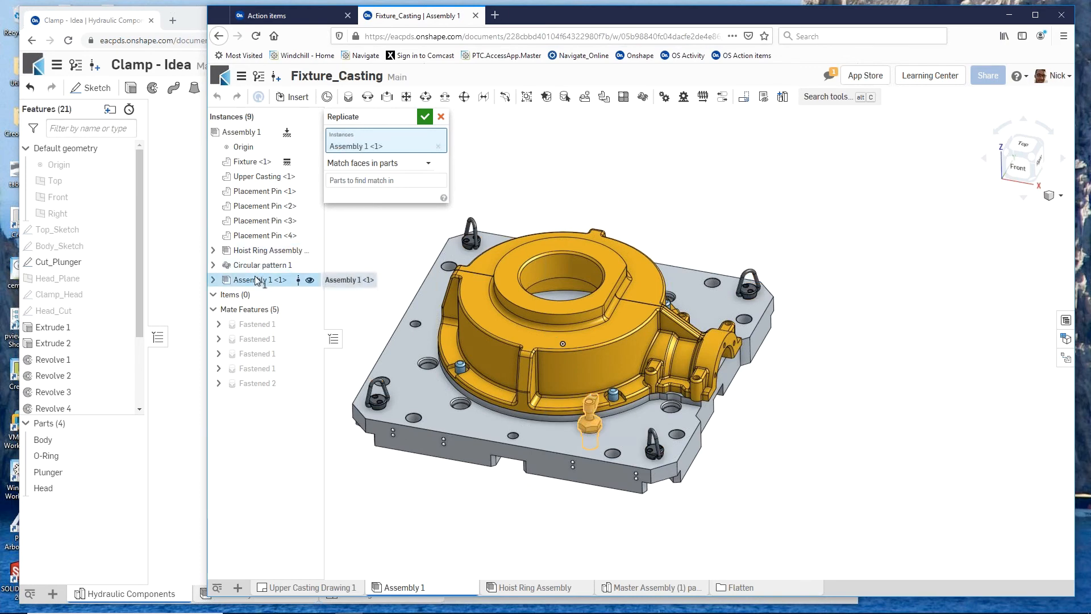
pyautogui.click(429, 163)
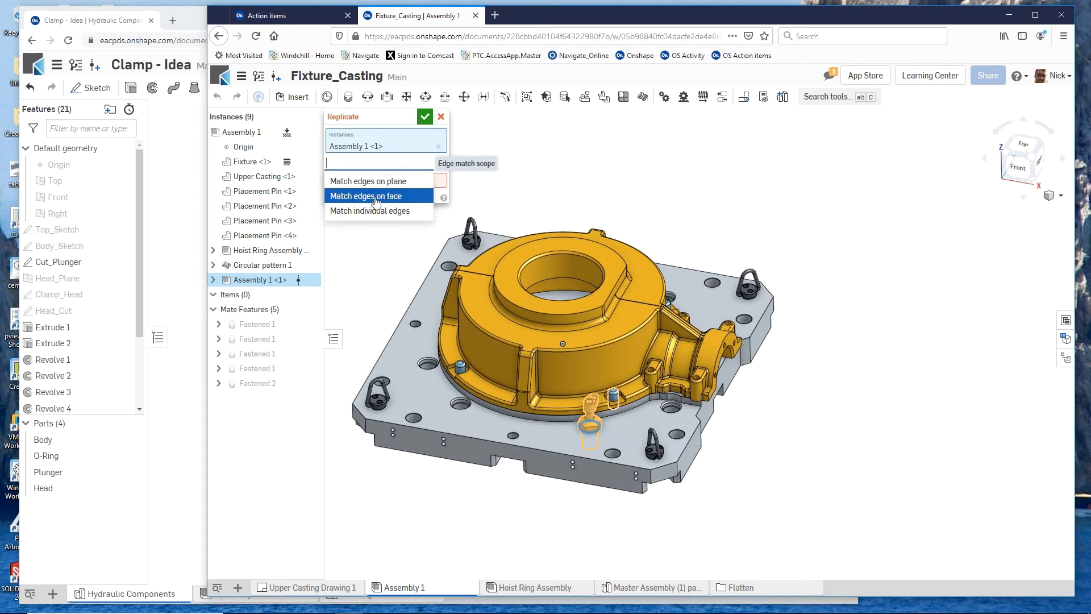
pyautogui.click(426, 195)
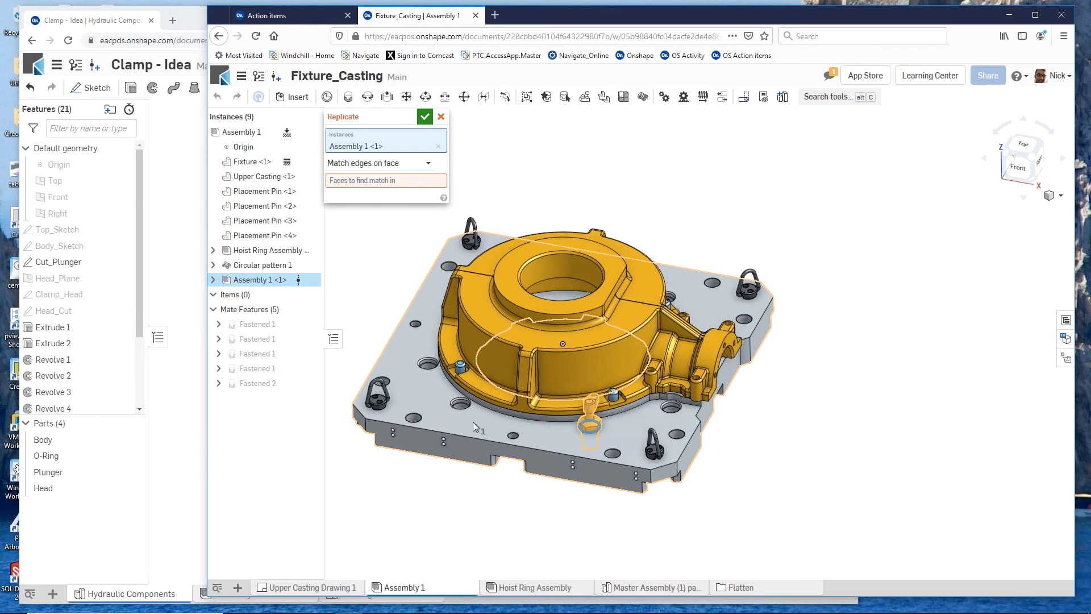
pyautogui.click(398, 181)
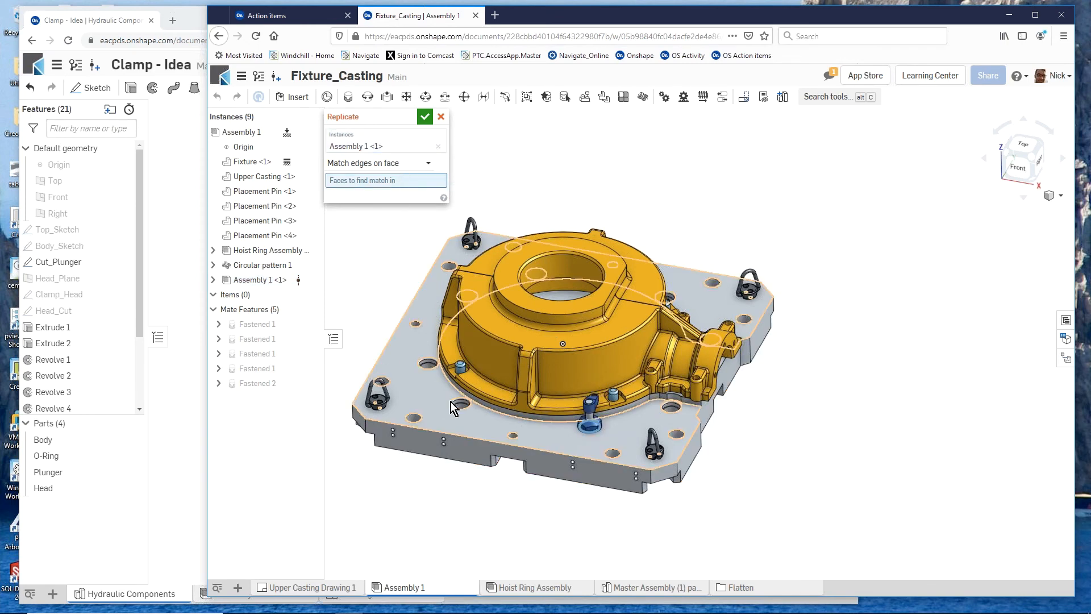
pyautogui.click(481, 425)
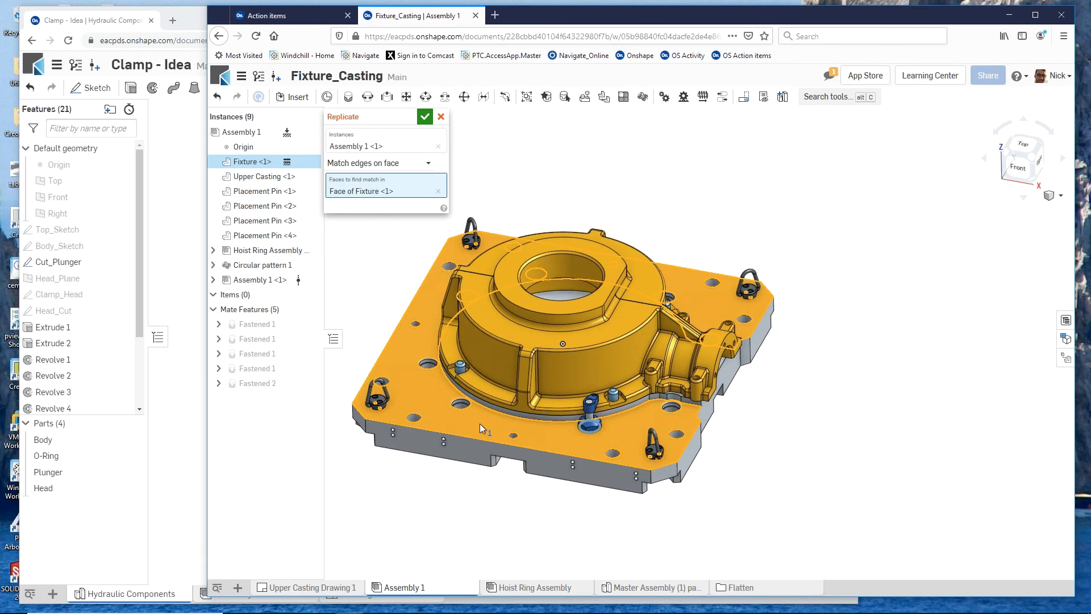
pyautogui.click(427, 117)
# - Examine the replicated clamps around the casting, checking from above how far their heads reach over its flange
pyautogui.moveTo(592, 359); pyautogui.dragTo(708, 384, button='right')
pyautogui.scroll(5, 709, 384)
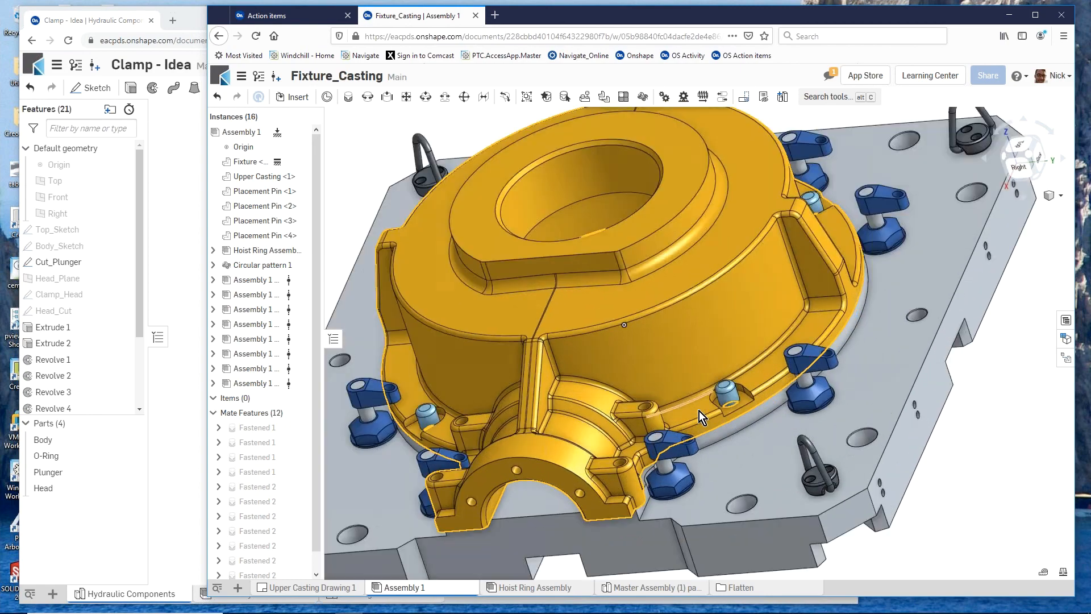
pyautogui.moveTo(556, 338); pyautogui.dragTo(561, 377, button='right')
pyautogui.scroll(-3, 560, 377)
pyautogui.moveTo(624, 456); pyautogui.dragTo(596, 416)
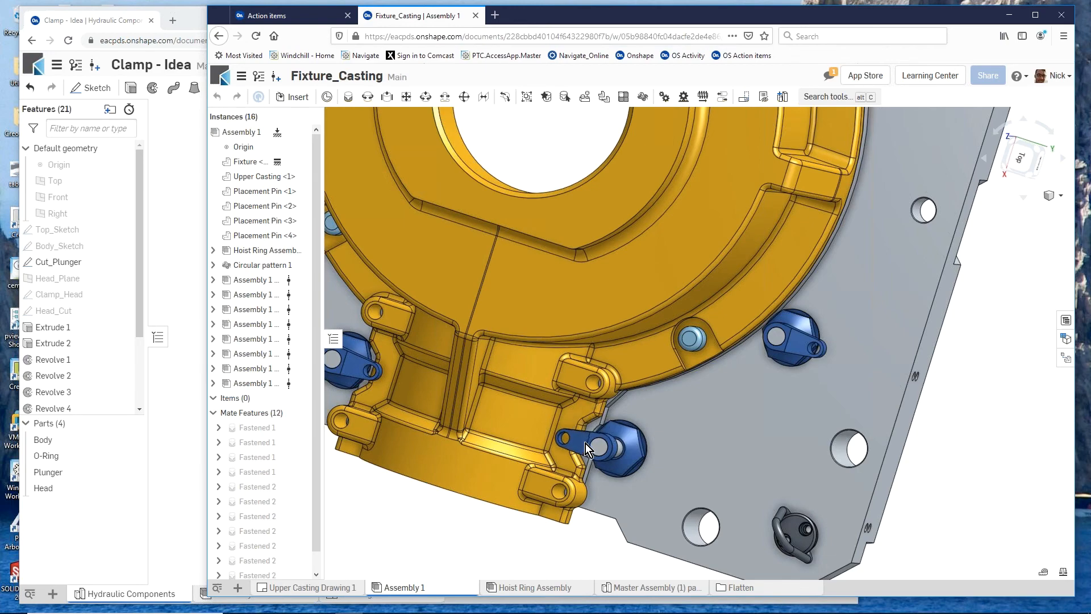
pyautogui.scroll(-5, 668, 444)
pyautogui.moveTo(526, 494); pyautogui.dragTo(537, 472, button='right')
pyautogui.scroll(-3, 625, 466)
pyautogui.scroll(5, 602, 478)
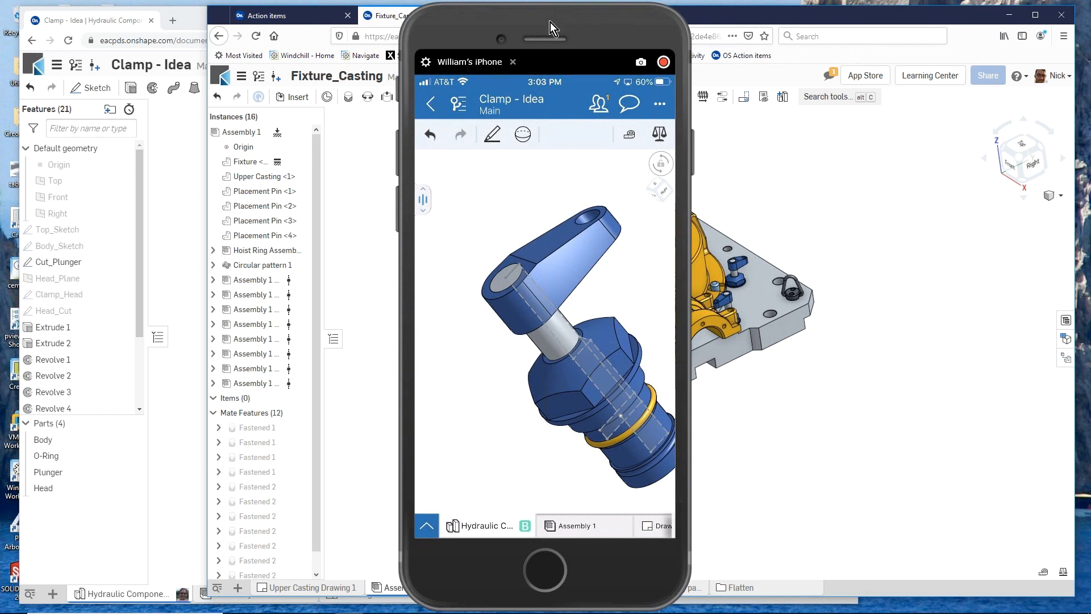
# - Move the mirrored phone window off the screen and shift the Fixture_Casting window aside to expose the Clamp - Idea model
pyautogui.moveTo(549, 18); pyautogui.dragTo(1090, 34)
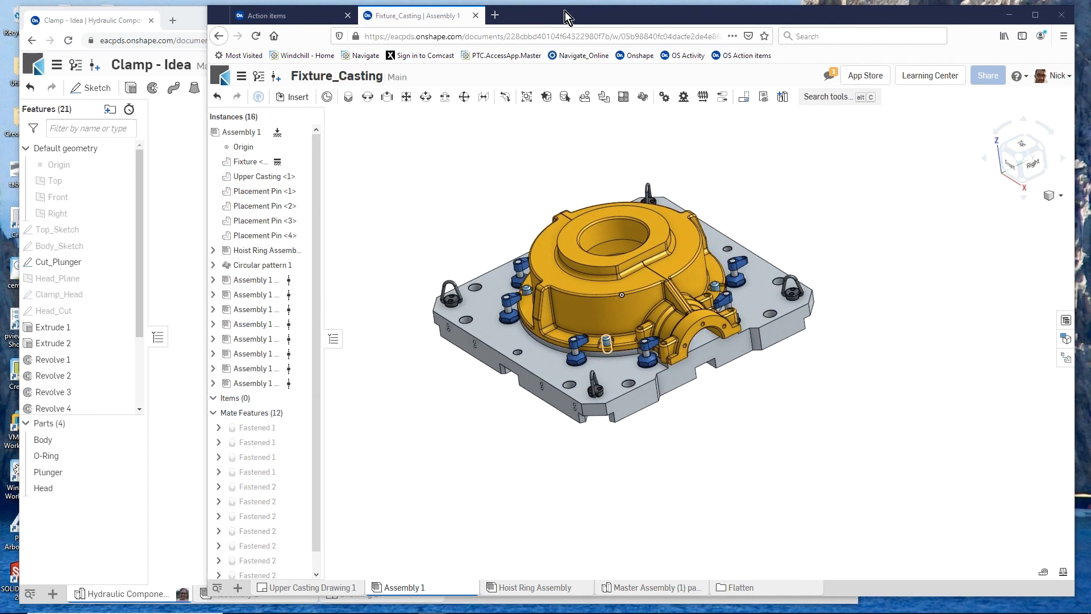
pyautogui.moveTo(565, 16); pyautogui.dragTo(764, 18)
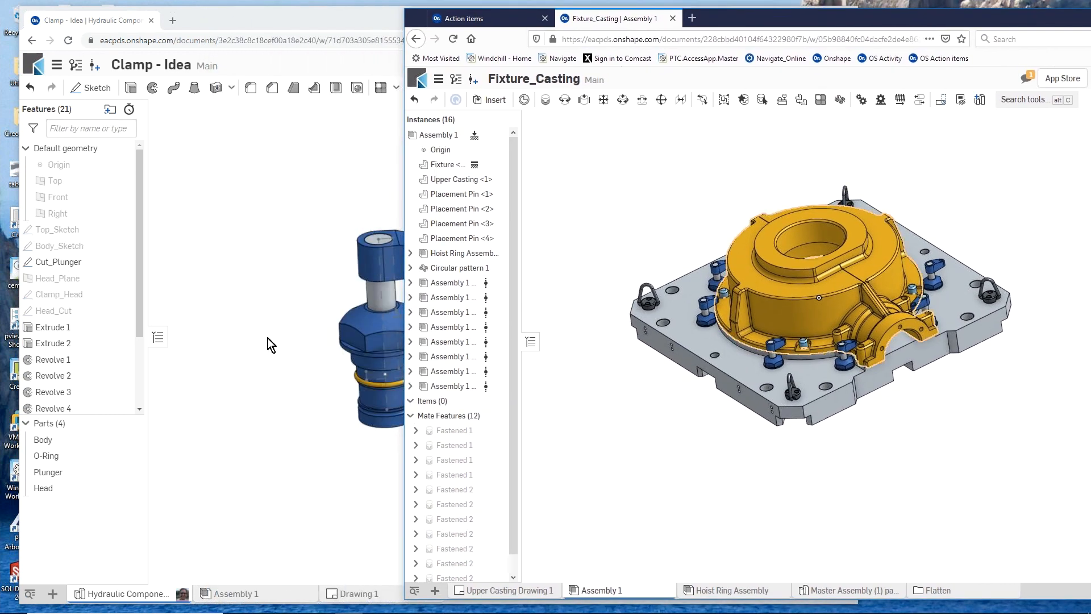
pyautogui.scroll(-3, 243, 326)
pyautogui.scroll(3, 317, 320)
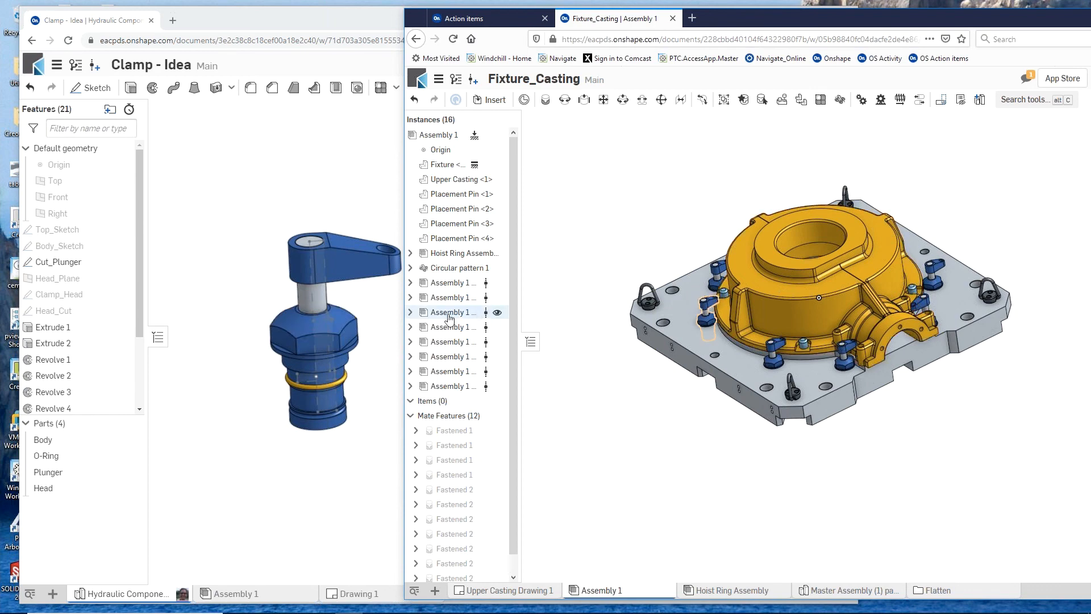
pyautogui.scroll(-3, 265, 318)
pyautogui.scroll(3, 310, 337)
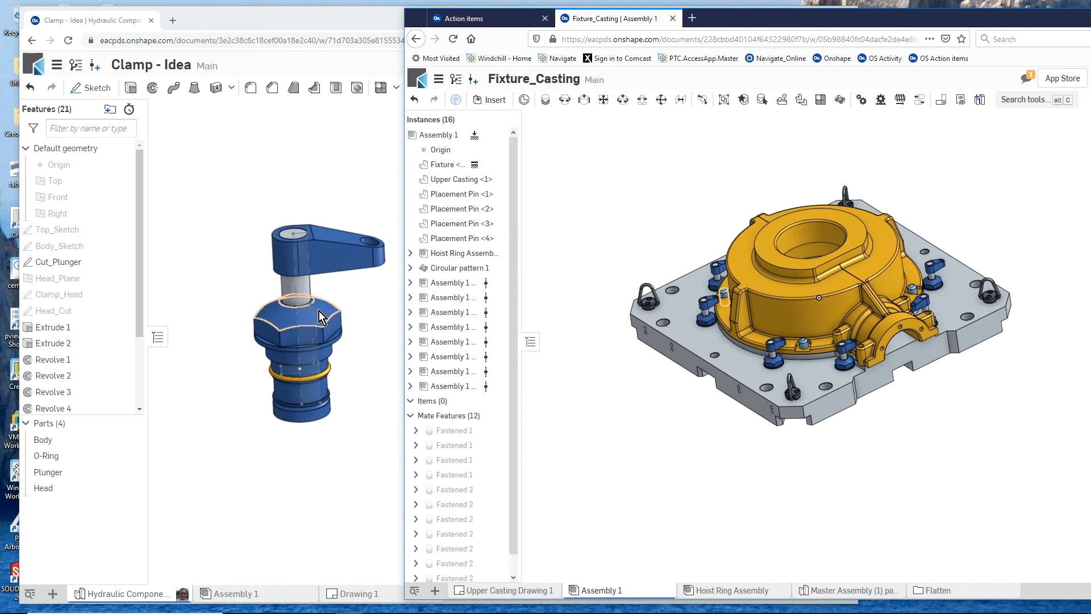
# - Create version V2 of the Clamp - Idea document from Main
pyautogui.click(96, 70)
pyautogui.click(96, 70)
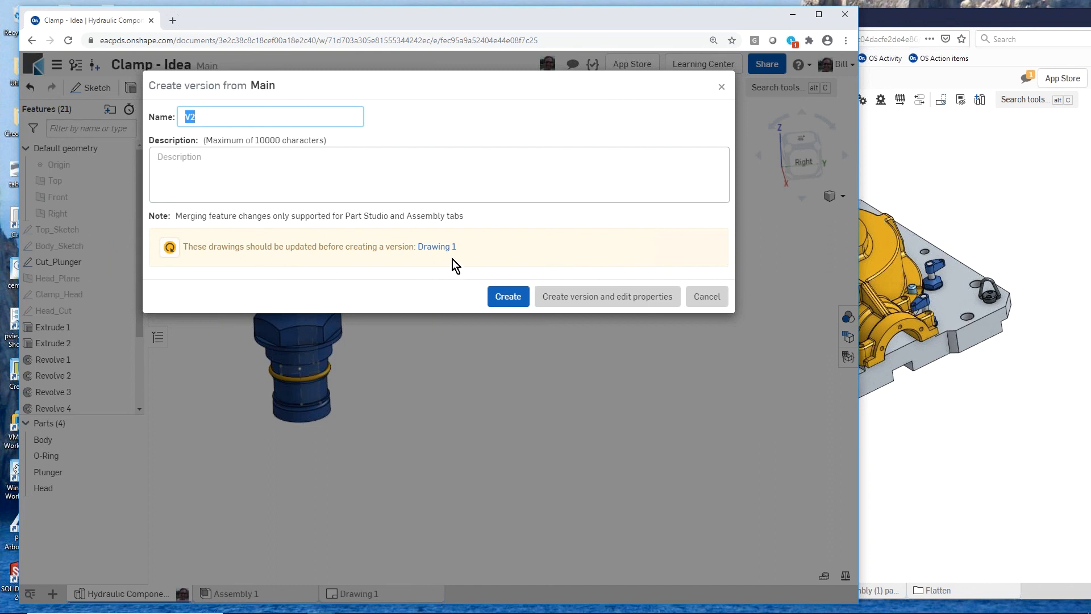
pyautogui.click(518, 304)
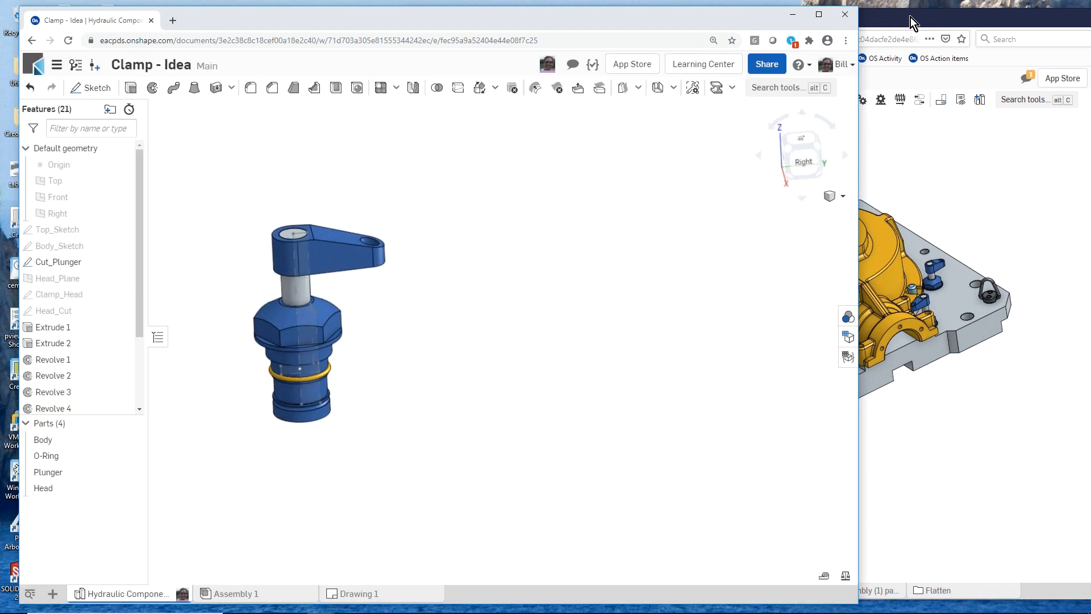
# - Switch back to the Fixture_Casting window and update all eight Assembly 1 clamp instances to Clamp - Idea version V2
pyautogui.click(911, 17)
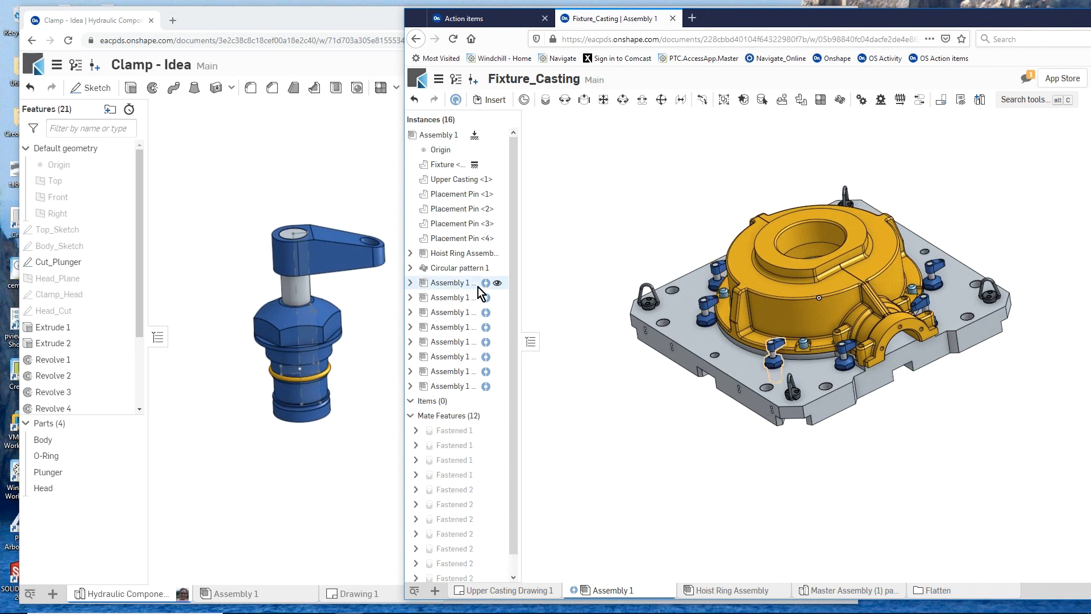
pyautogui.moveTo(487, 288)
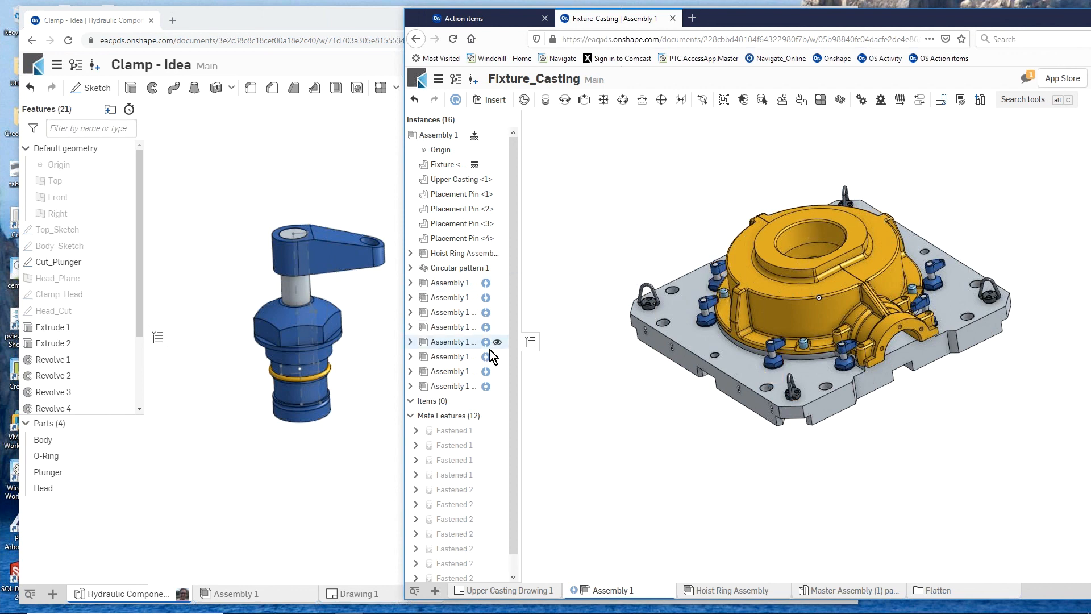
pyautogui.moveTo(488, 357)
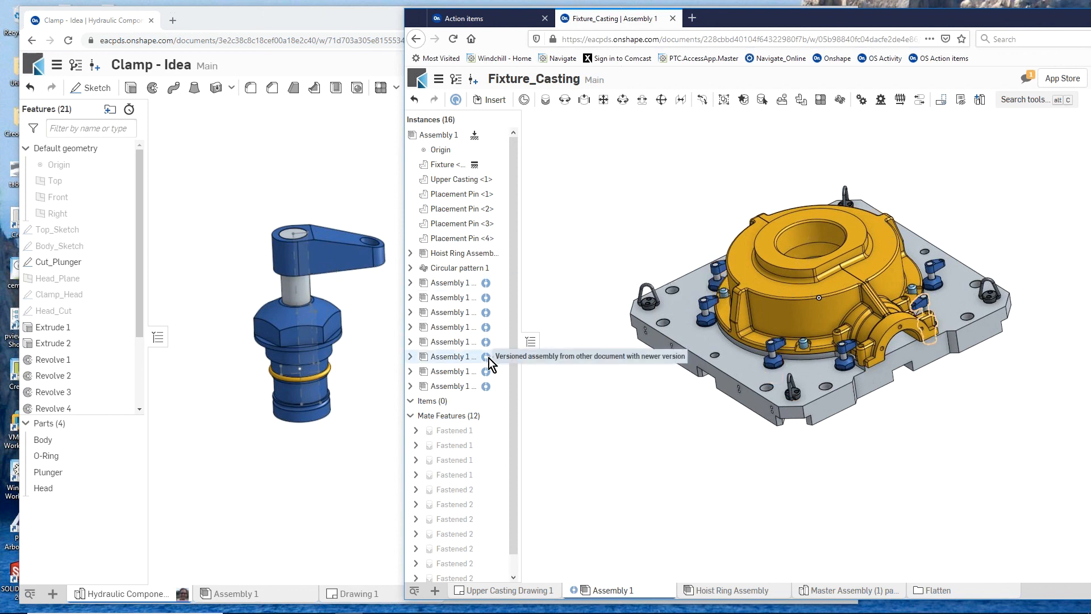
pyautogui.click(454, 287)
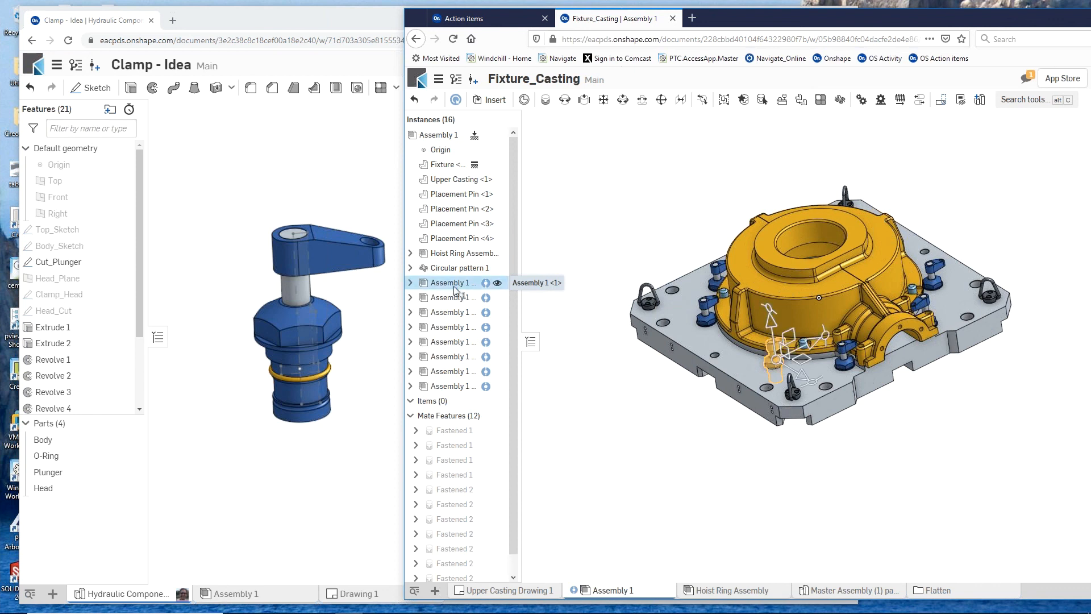
pyautogui.keyDown('shift'); pyautogui.click(452, 384); pyautogui.keyUp('shift')
pyautogui.rightClick(452, 382)
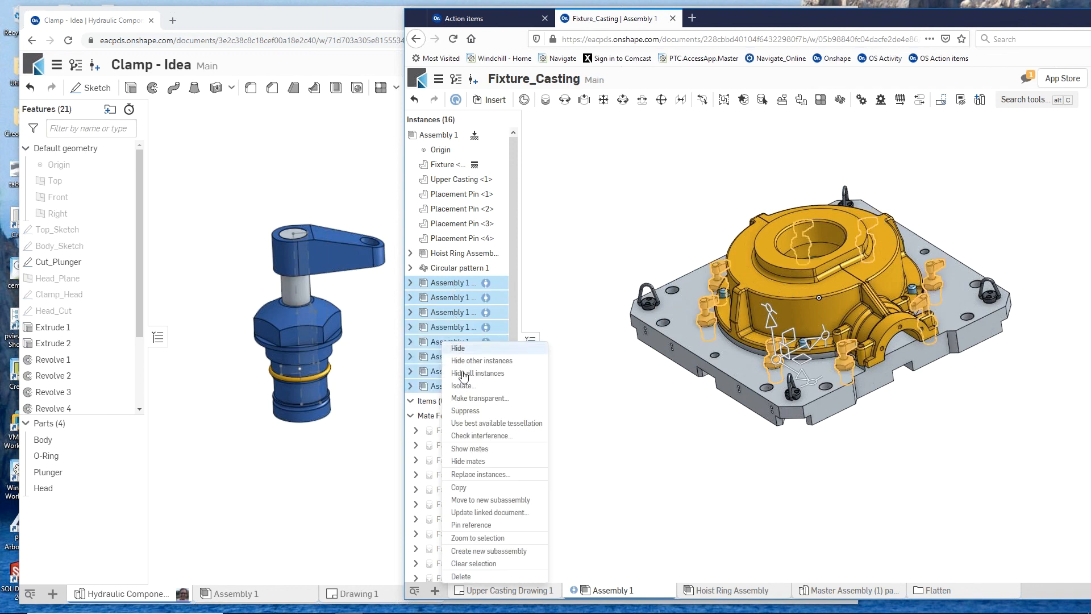
pyautogui.click(506, 513)
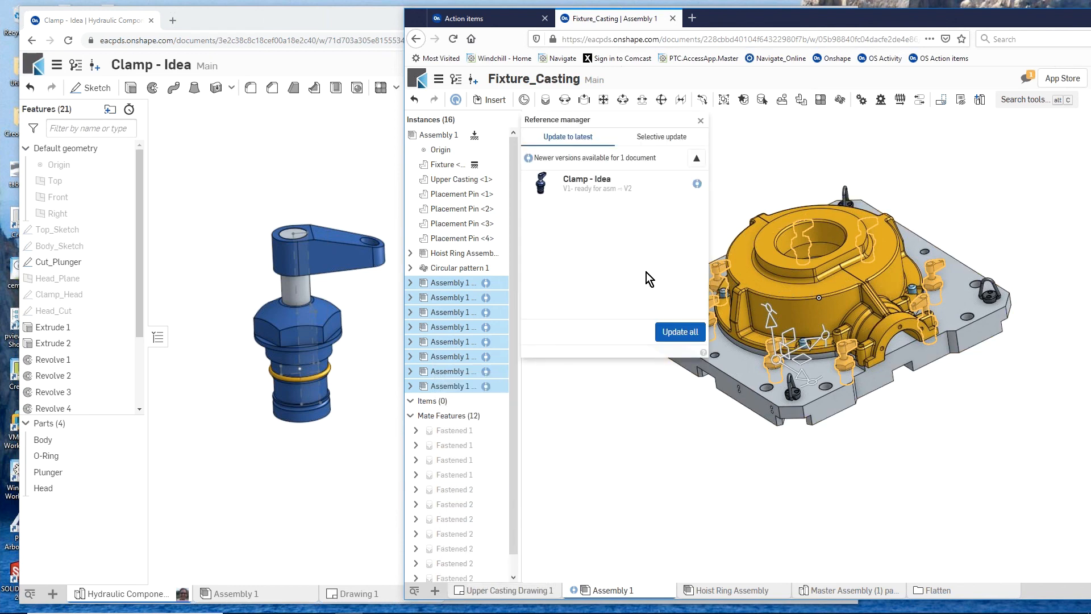
pyautogui.click(676, 334)
pyautogui.click(675, 337)
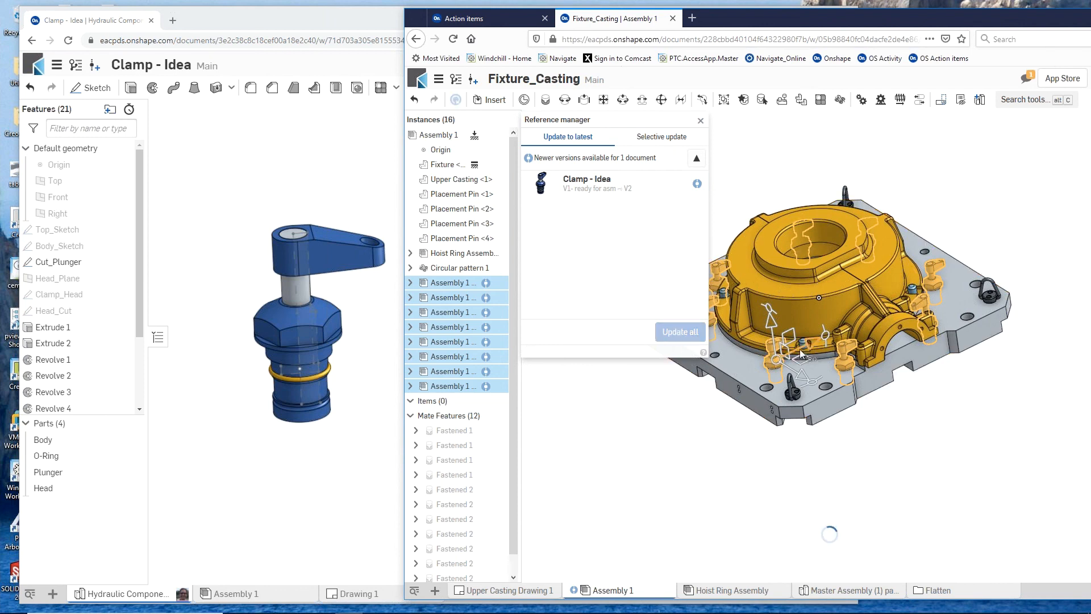
pyautogui.scroll(5, 799, 352)
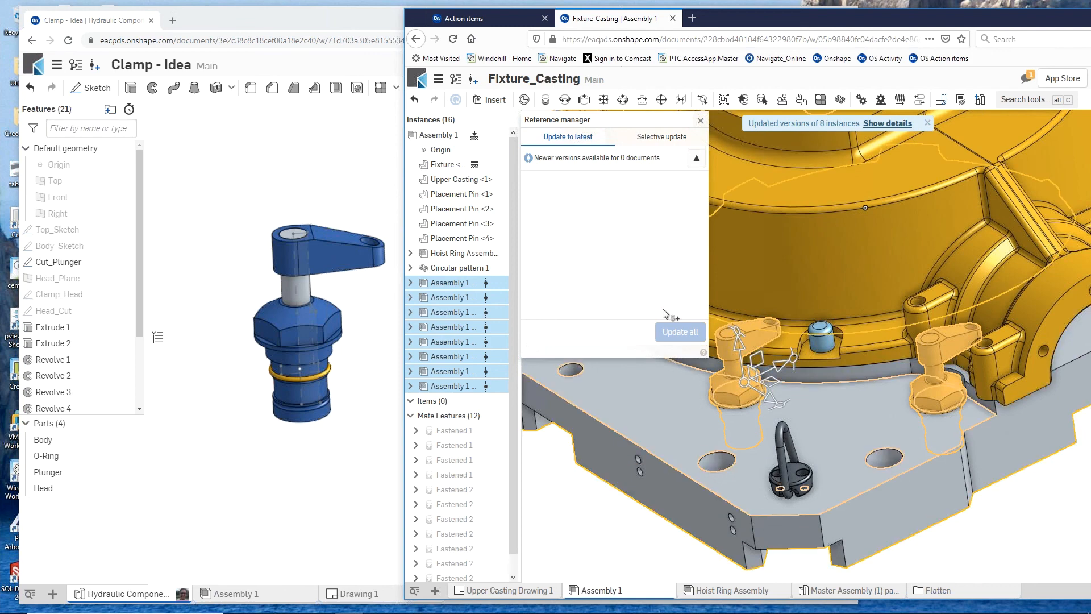
pyautogui.click(610, 524)
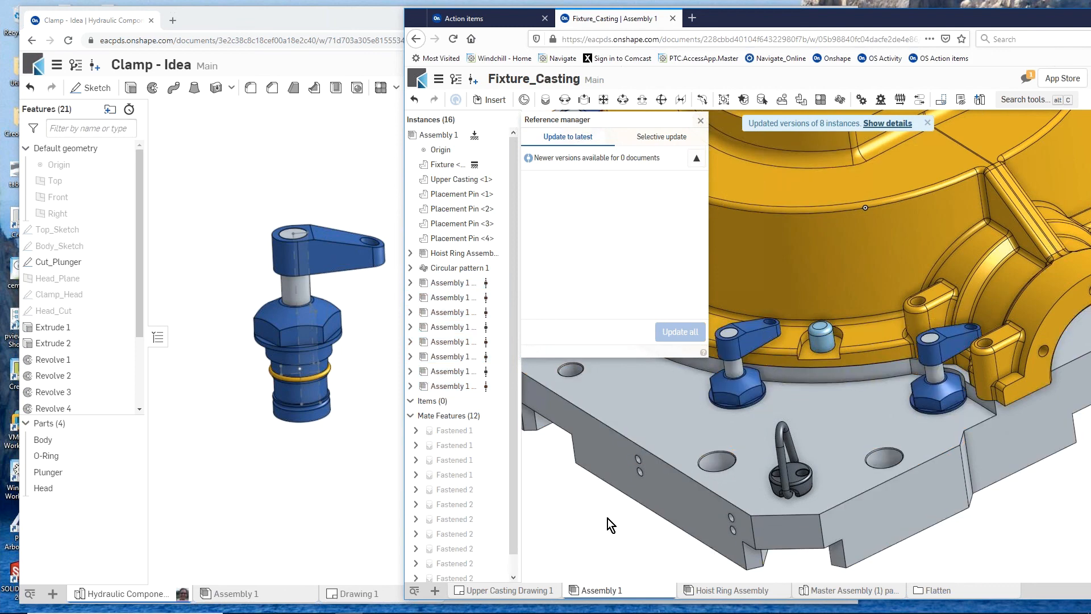
pyautogui.click(701, 121)
pyautogui.scroll(-5, 693, 327)
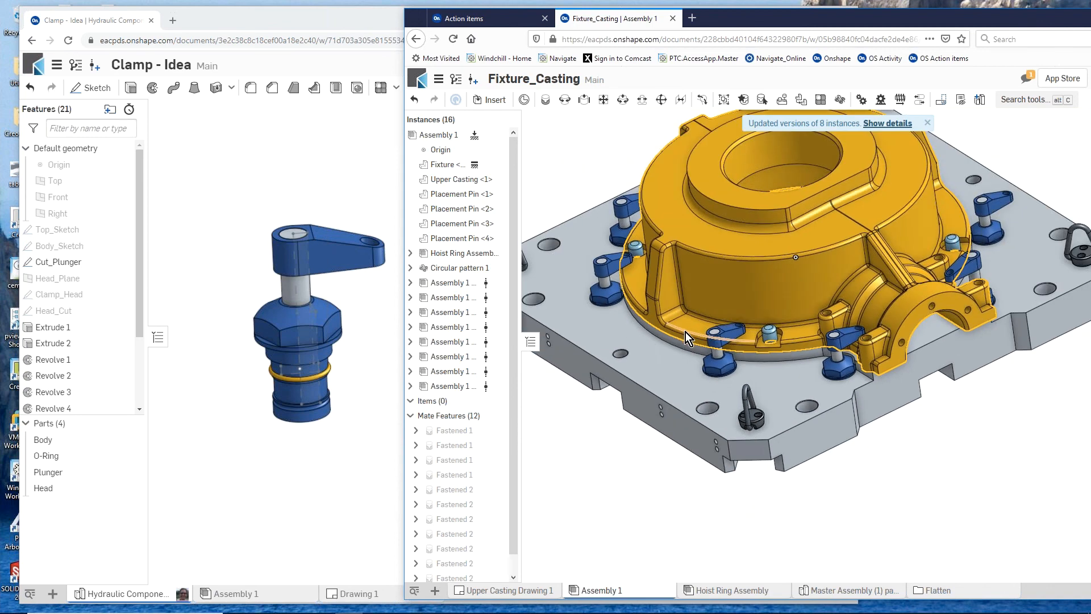
pyautogui.moveTo(589, 421)
pyautogui.mouseDown(button='right')
pyautogui.moveTo(615, 409)
pyautogui.moveTo(582, 416)
pyautogui.mouseUp(button='right')
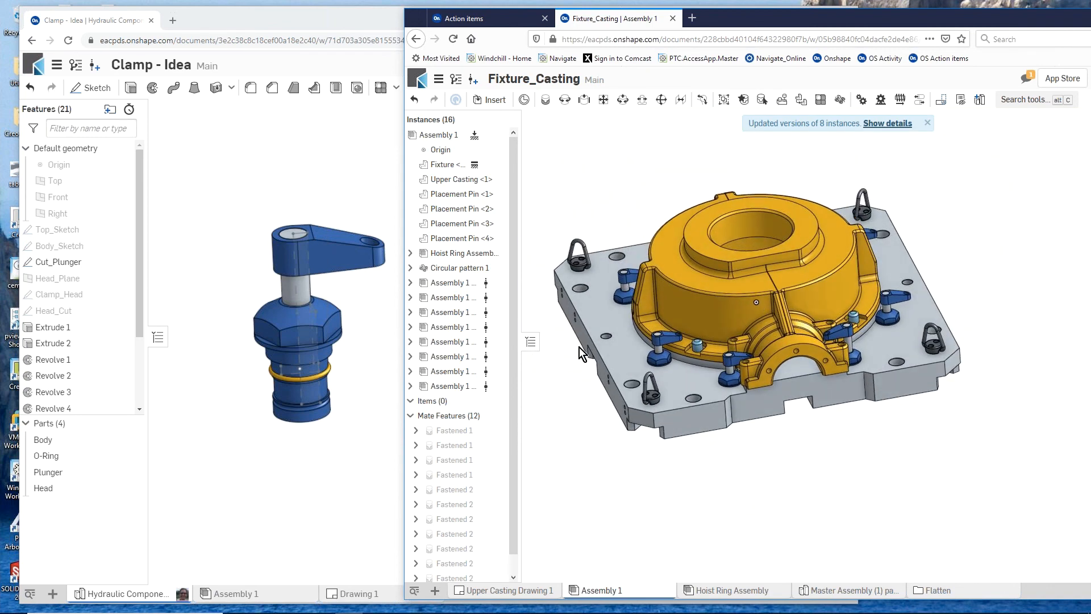
pyautogui.scroll(3, 576, 219)
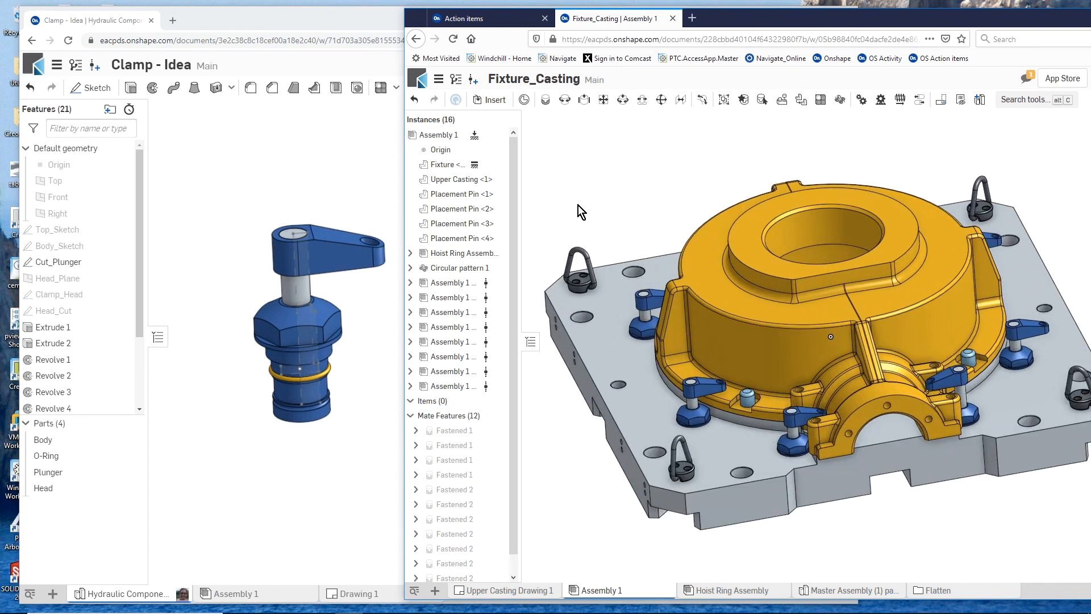